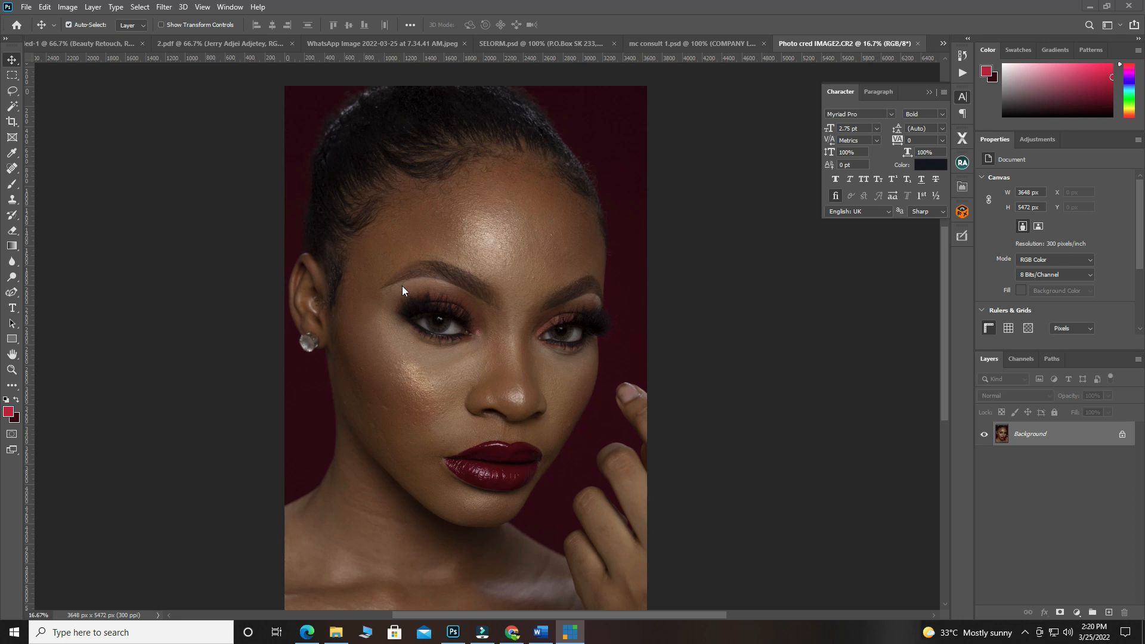
# Duplicate the background layer and open the copy in the Camera Raw Filter
pyautogui.click(1033, 431)
pyautogui.hotkey('ctrl', 'j')
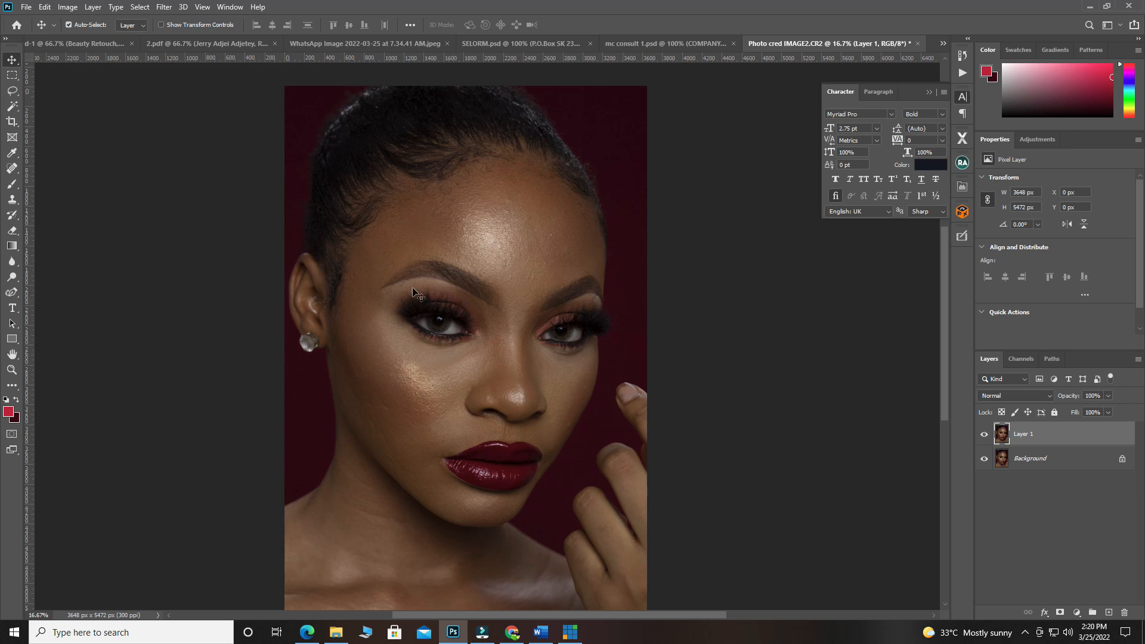
pyautogui.click(164, 7)
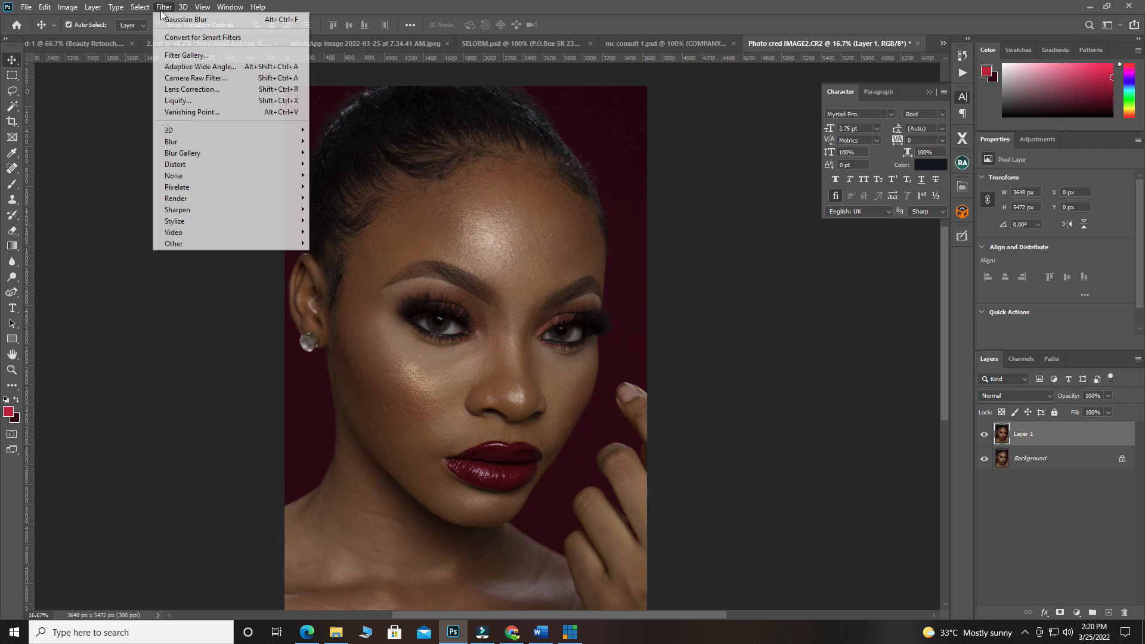
pyautogui.click(197, 78)
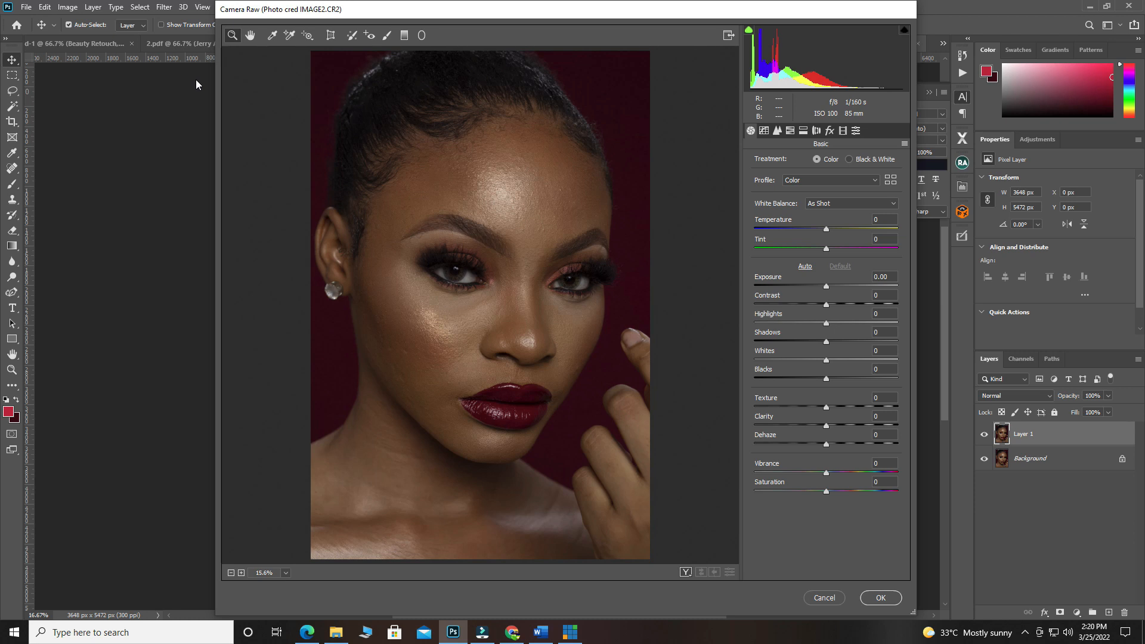
# Apply automatic tone, set exposure to +1.00, whites to -9 and shadows to +33, fine-tune the highlights, and apply the filter
pyautogui.click(806, 269)
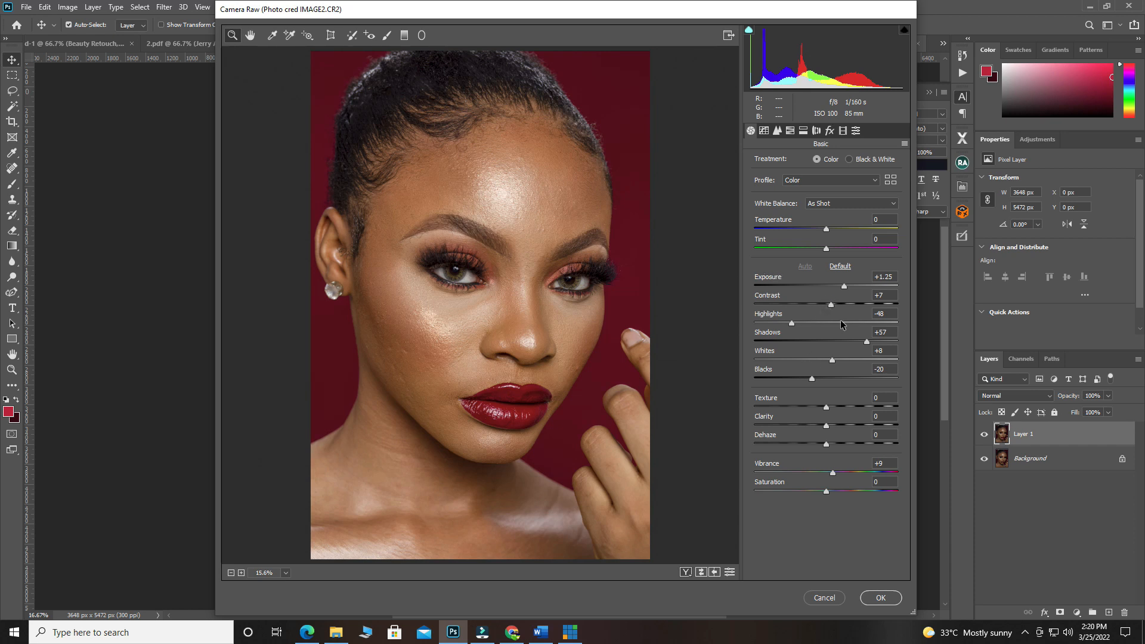
pyautogui.moveTo(846, 285); pyautogui.dragTo(844, 286)
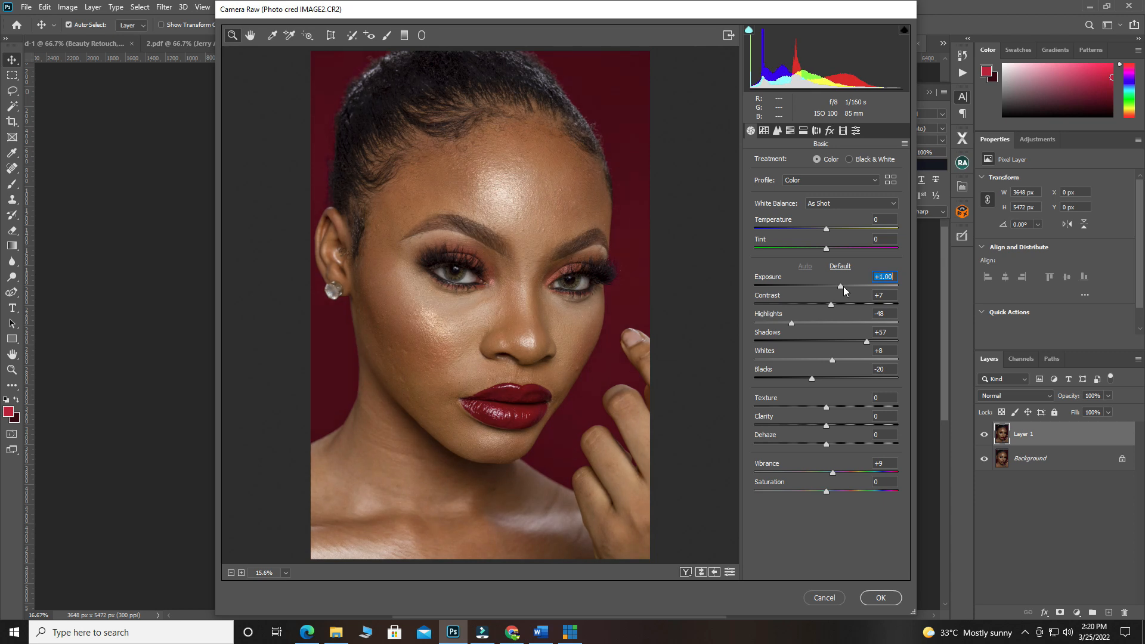
pyautogui.click(832, 359)
pyautogui.moveTo(829, 360); pyautogui.dragTo(826, 363)
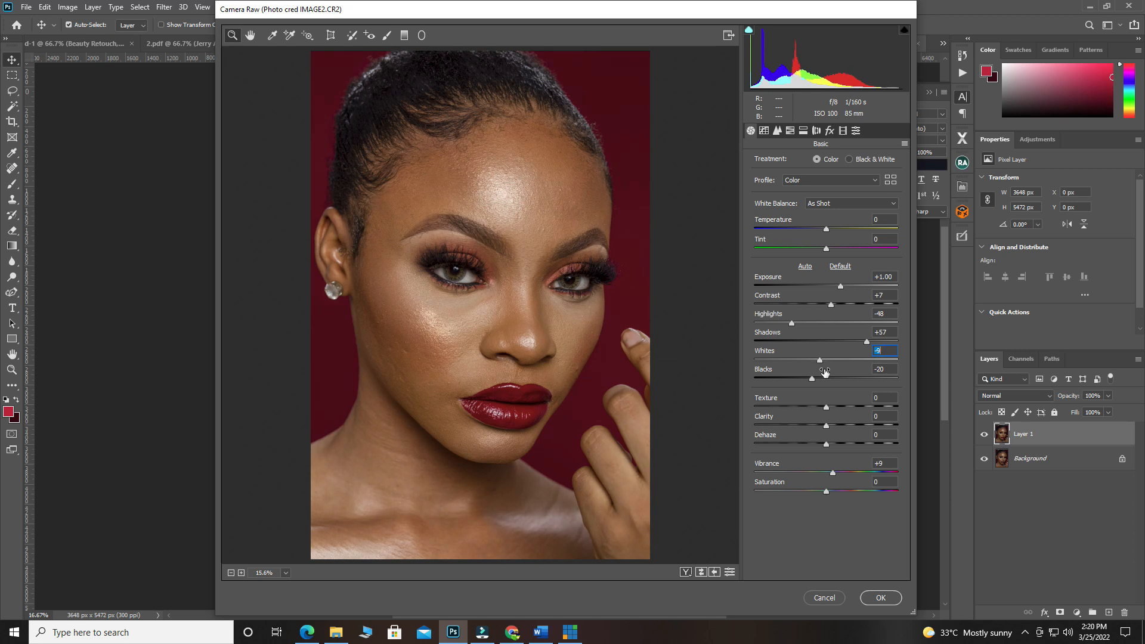
pyautogui.moveTo(861, 340); pyautogui.dragTo(852, 344)
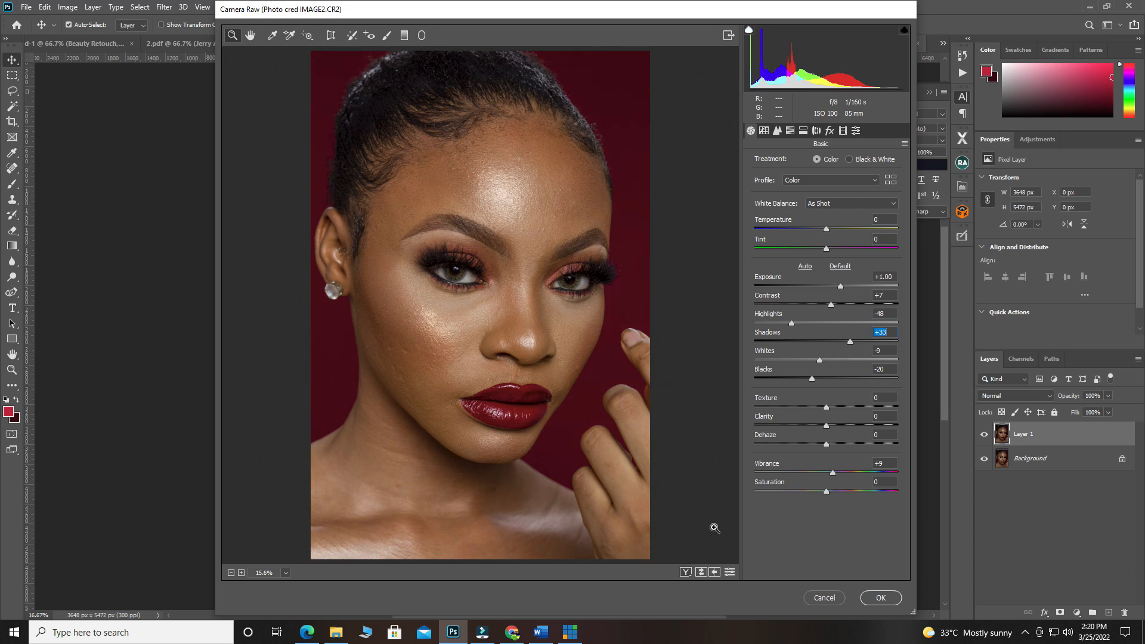
pyautogui.click(686, 573)
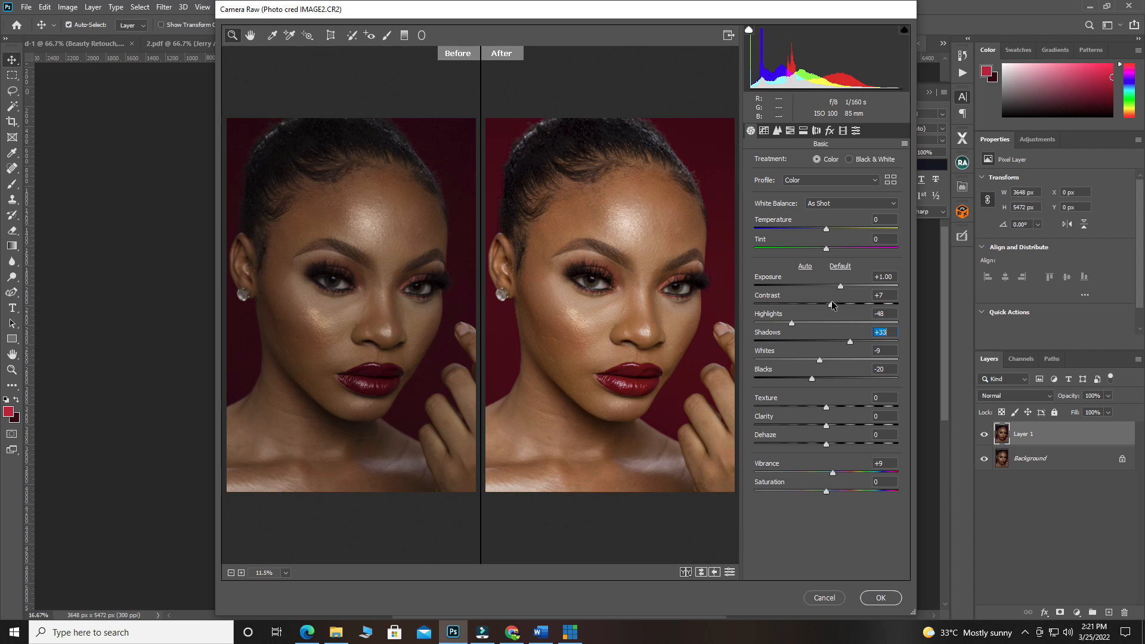
pyautogui.moveTo(791, 322); pyautogui.dragTo(788, 325)
pyautogui.click(879, 597)
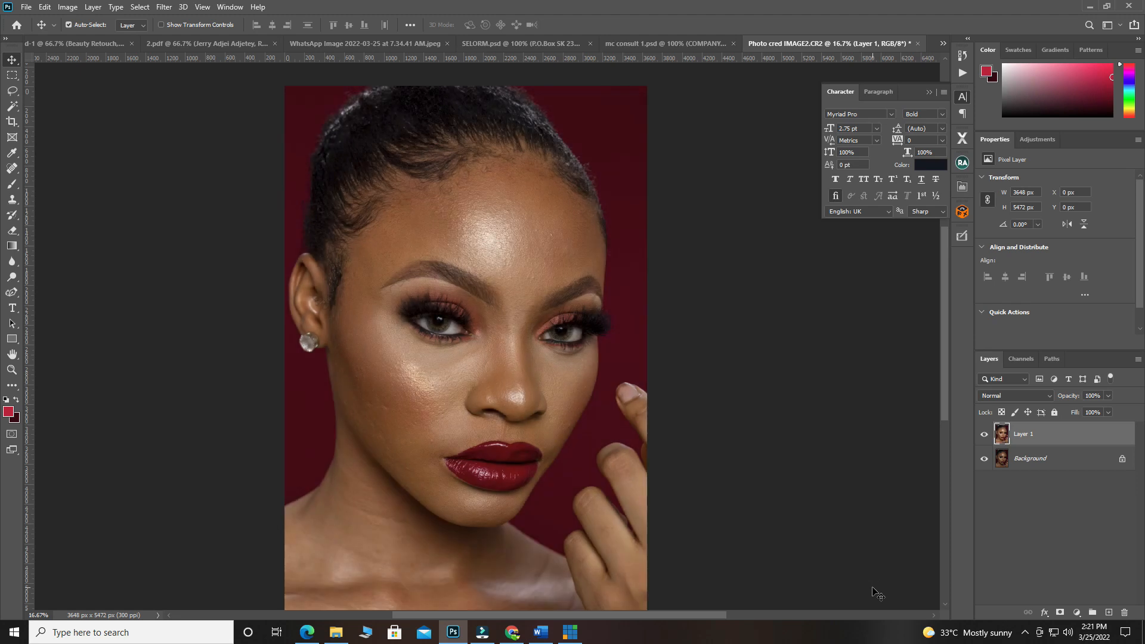
# Show the Retouch Pro panel and examine the skin on the forehead, cheeks and nose up close
pyautogui.click(962, 188)
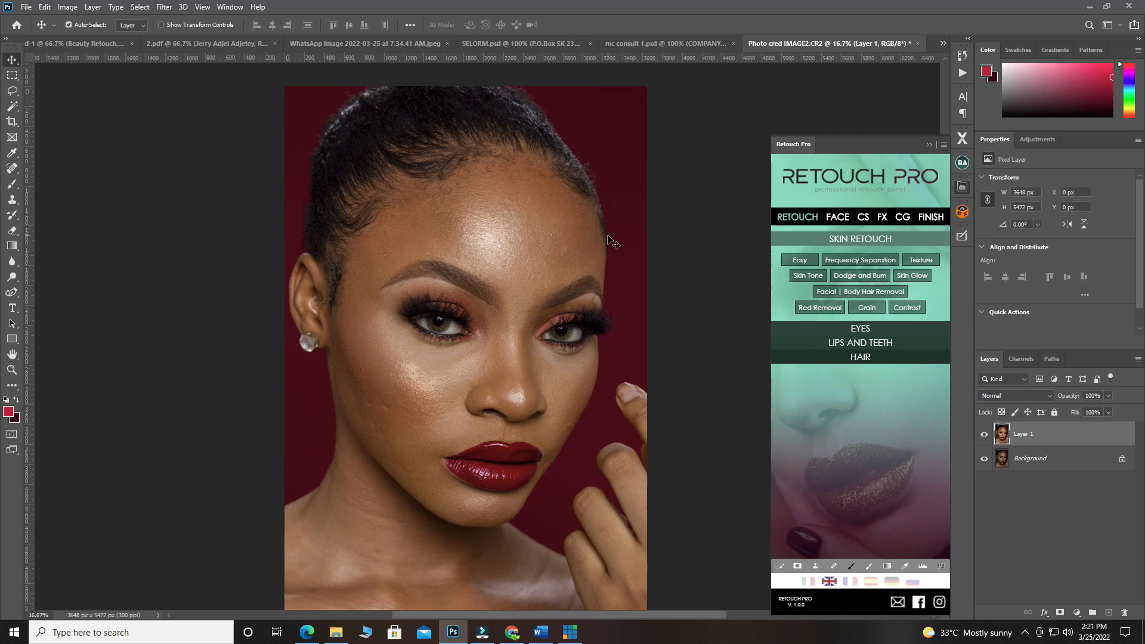
pyautogui.scroll(1, 442, 211)
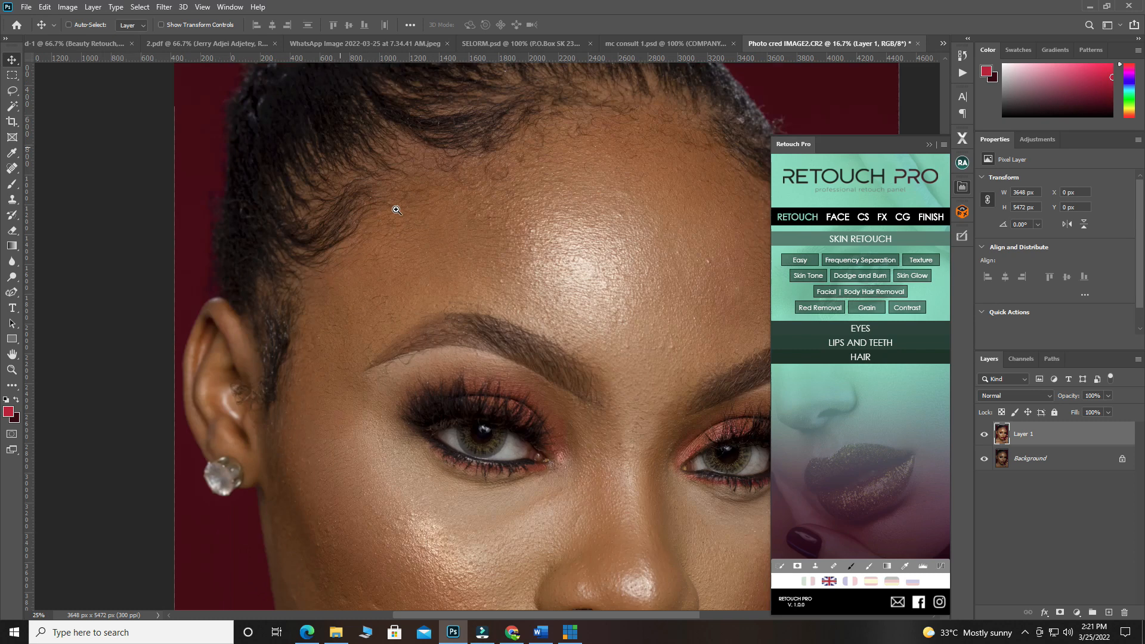
pyautogui.scroll(-2, 484, 240)
pyautogui.hscroll(3, 485, 230)
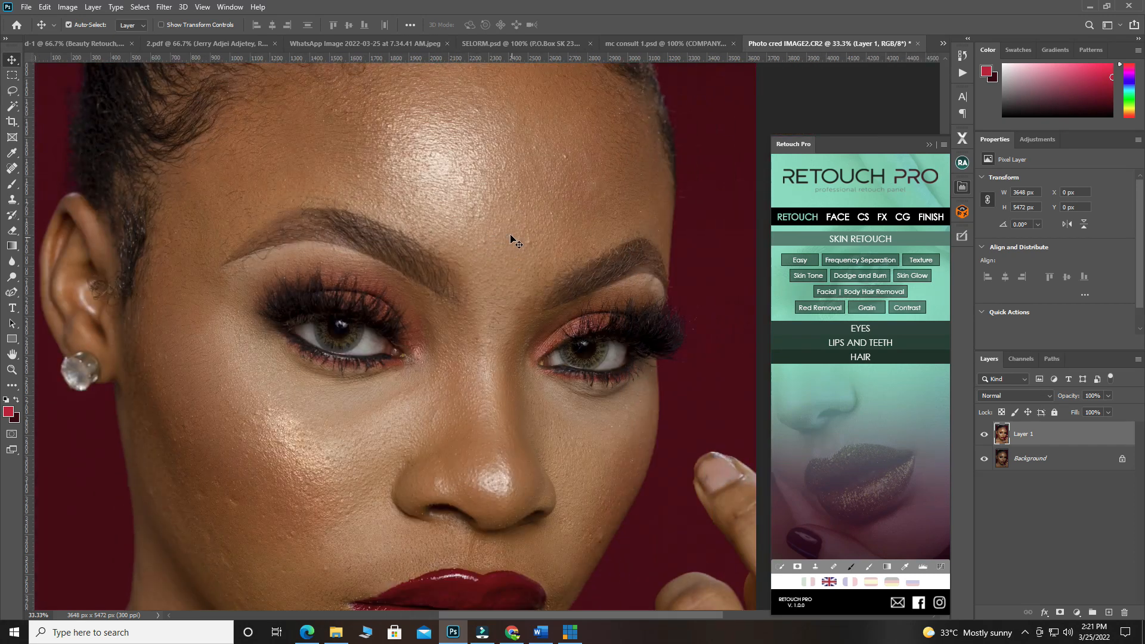
pyautogui.scroll(1, 505, 233)
pyautogui.scroll(-2, 506, 234)
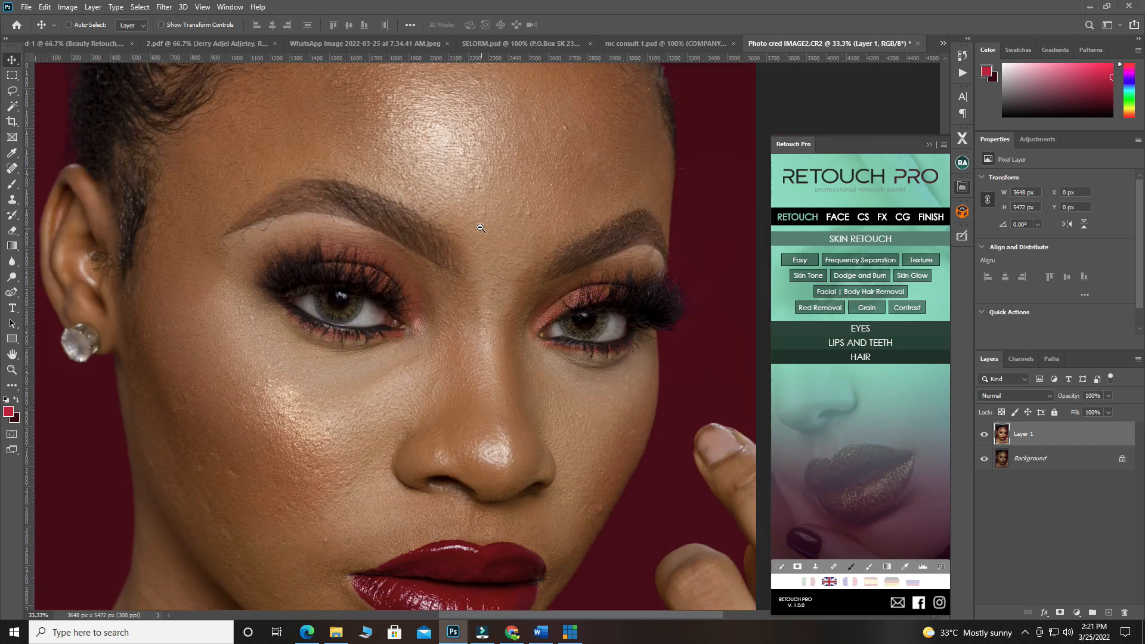
pyautogui.scroll(-1, 478, 225)
pyautogui.press('ctrl')
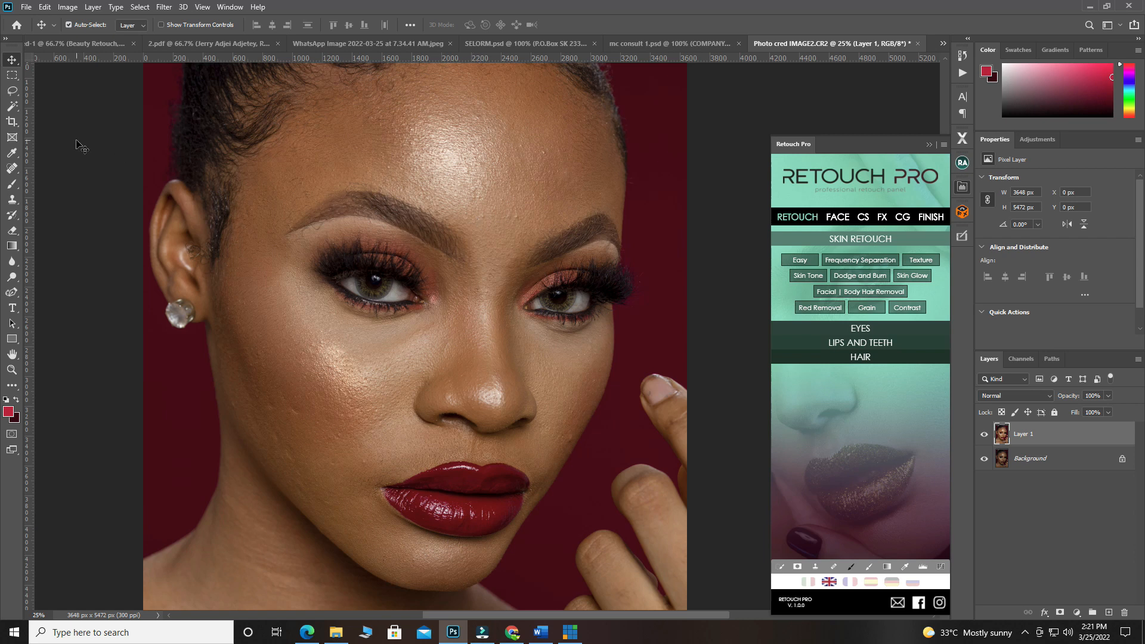
# Remove small blemishes from the forehead and between the eyebrows using the Spot Healing Brush at size 30
pyautogui.click(11, 170)
pyautogui.rightClick(12, 170)
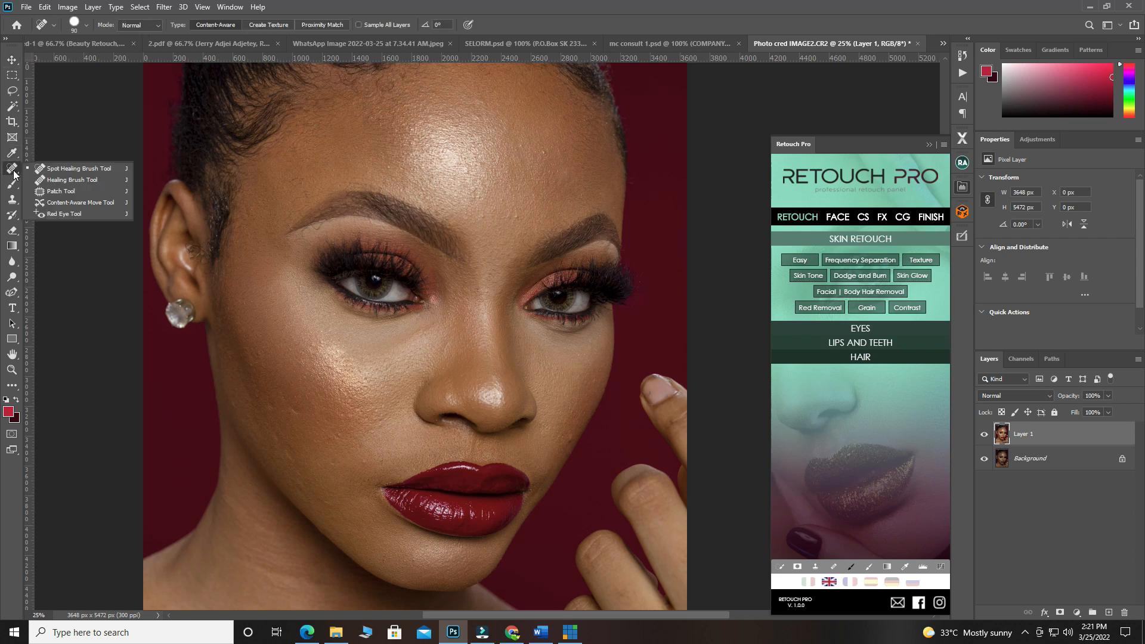
pyautogui.click(67, 169)
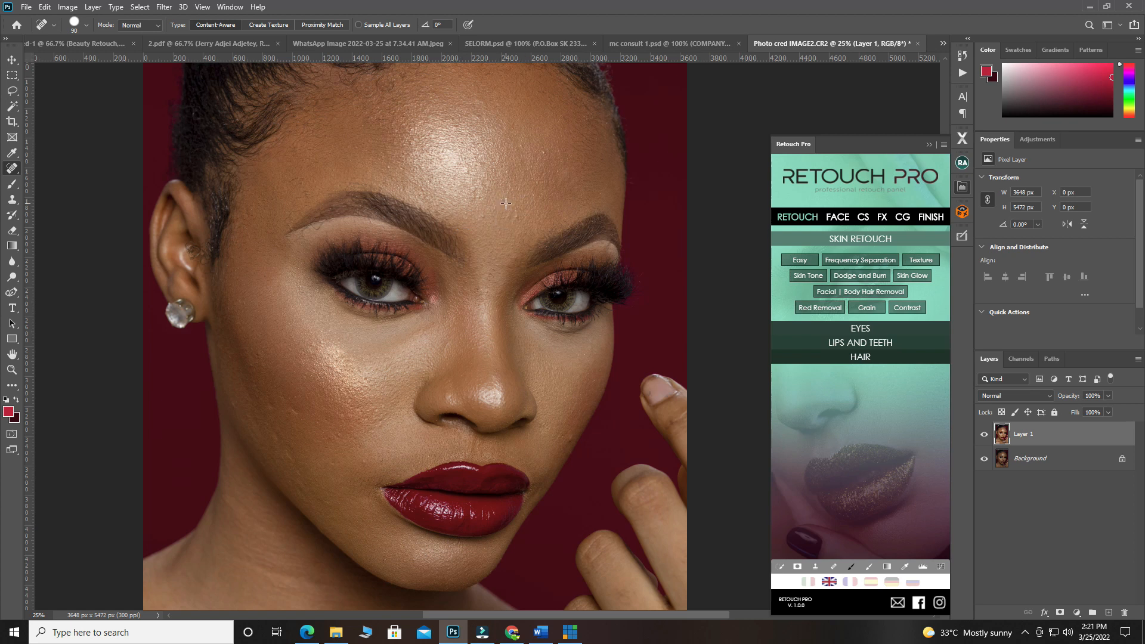
pyautogui.keyDown('ctrl'); pyautogui.click(544, 153); pyautogui.keyUp('ctrl')
pyautogui.keyDown('ctrl'); pyautogui.click(544, 151); pyautogui.keyUp('ctrl')
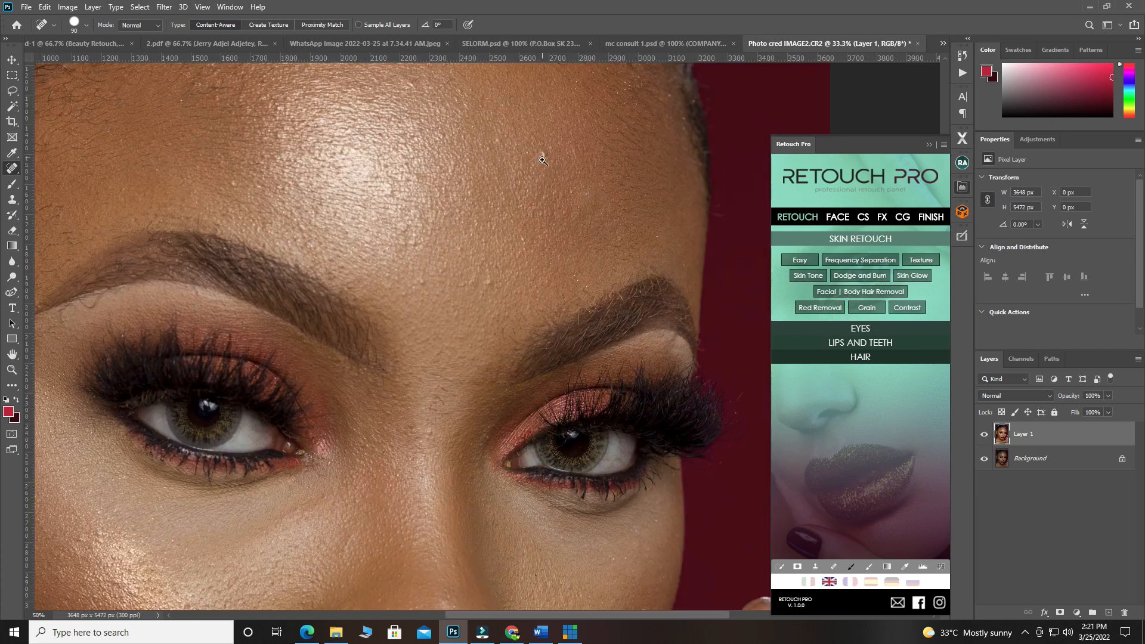
pyautogui.scroll(2, 527, 224)
pyautogui.press('[')
pyautogui.press('[')
pyautogui.press('[')
pyautogui.press('[')
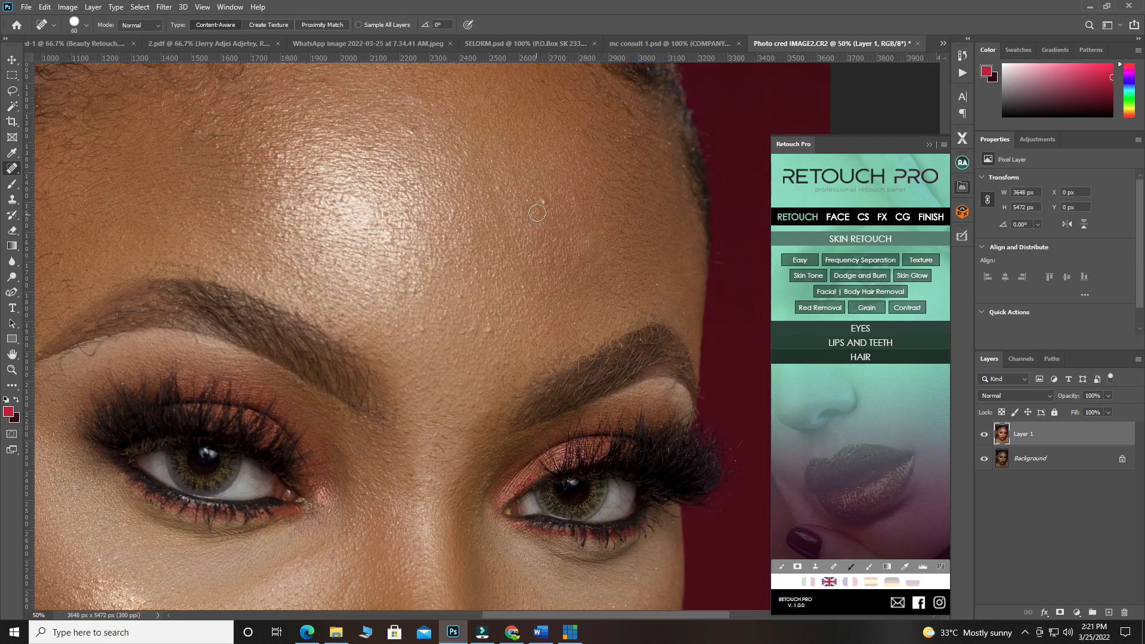
pyautogui.press('[')
pyautogui.click(427, 335)
pyautogui.click(238, 234)
pyautogui.click(471, 336)
pyautogui.click(457, 365)
pyautogui.click(397, 344)
pyautogui.click(390, 326)
pyautogui.hotkey('ctrl', '-')
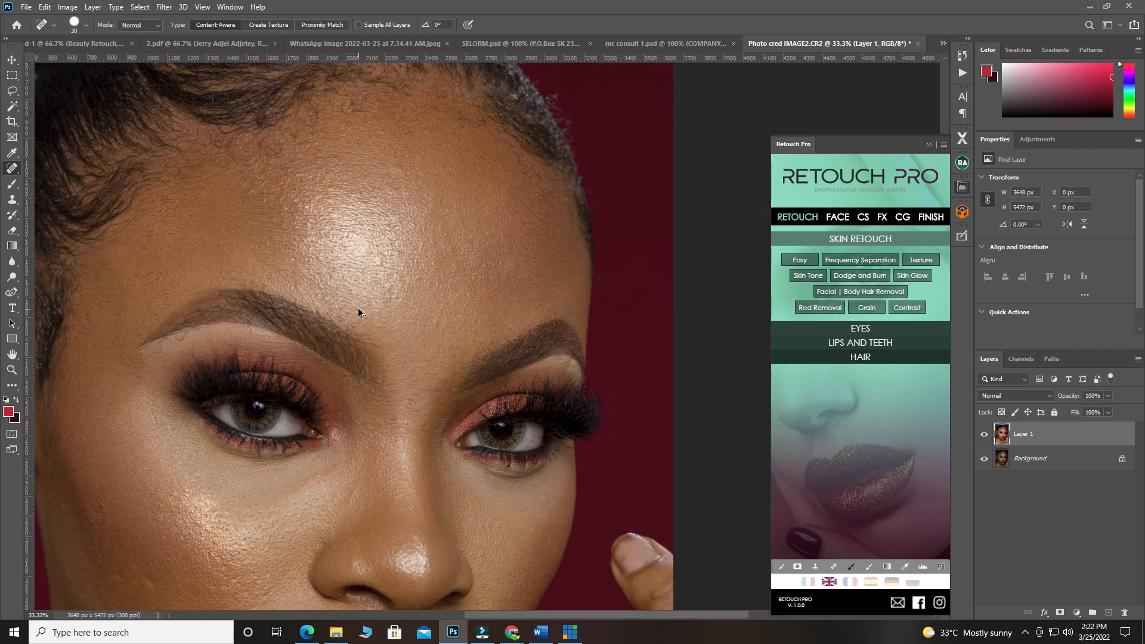
# Examine the skin on the forehead, cheeks, chin, neck and shoulders for remaining blemishes
pyautogui.scroll(-2, 365, 319)
pyautogui.scroll(-2, 222, 379)
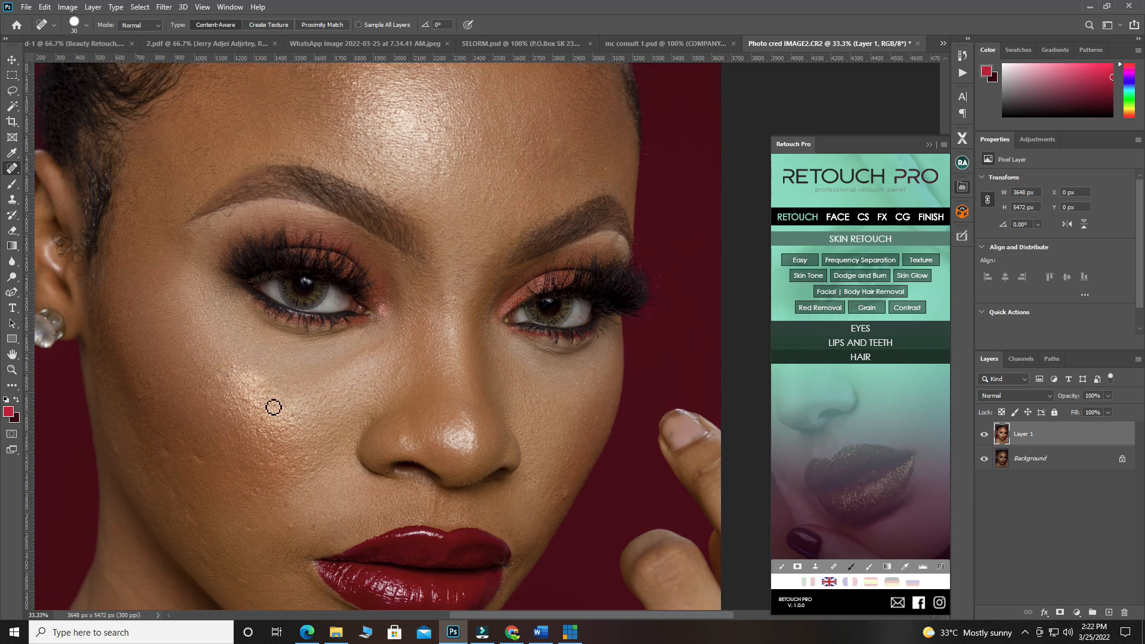
pyautogui.scroll(-3, 301, 471)
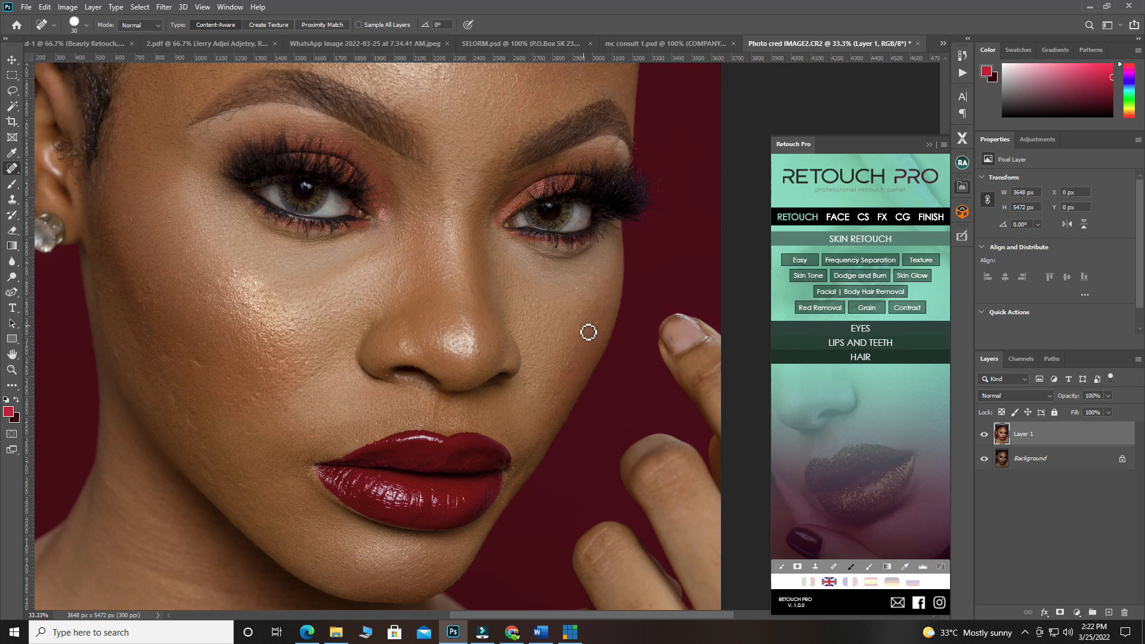
pyautogui.scroll(2, 417, 271)
pyautogui.scroll(-3, 310, 310)
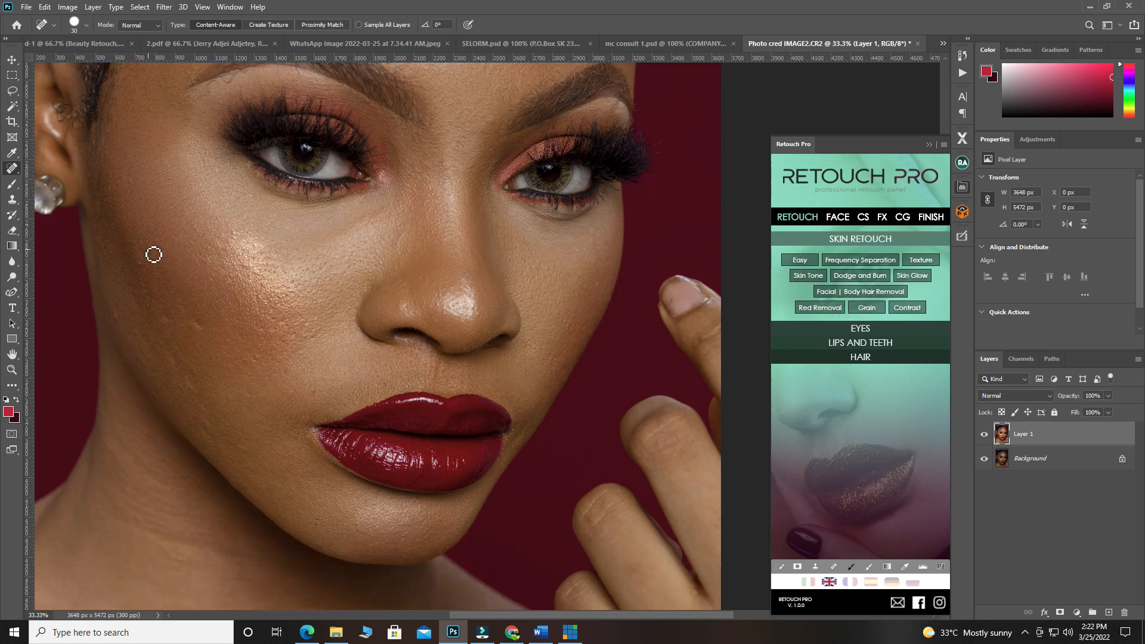
pyautogui.scroll(5, 167, 263)
pyautogui.scroll(3, 168, 264)
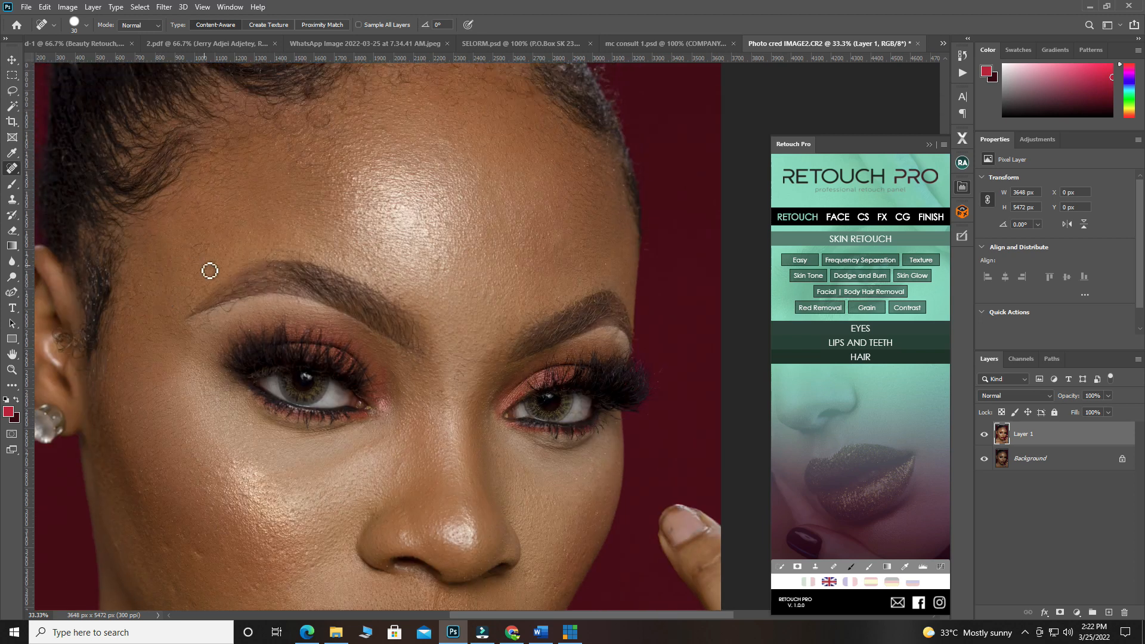
pyautogui.scroll(-8, 363, 358)
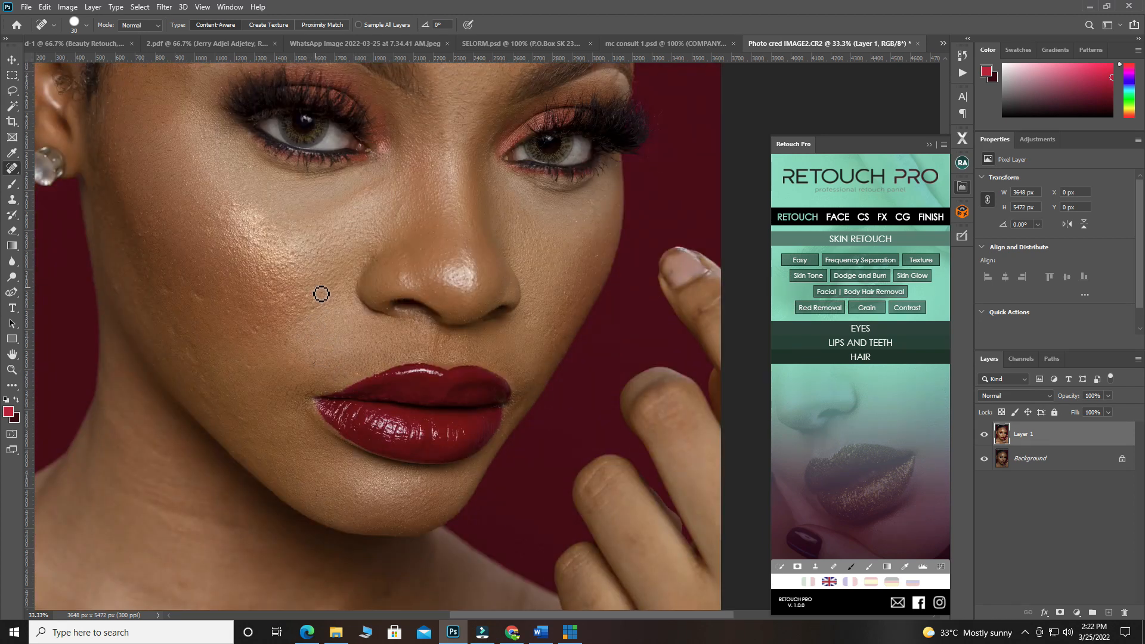
pyautogui.scroll(-1, 360, 231)
pyautogui.scroll(-4, 358, 256)
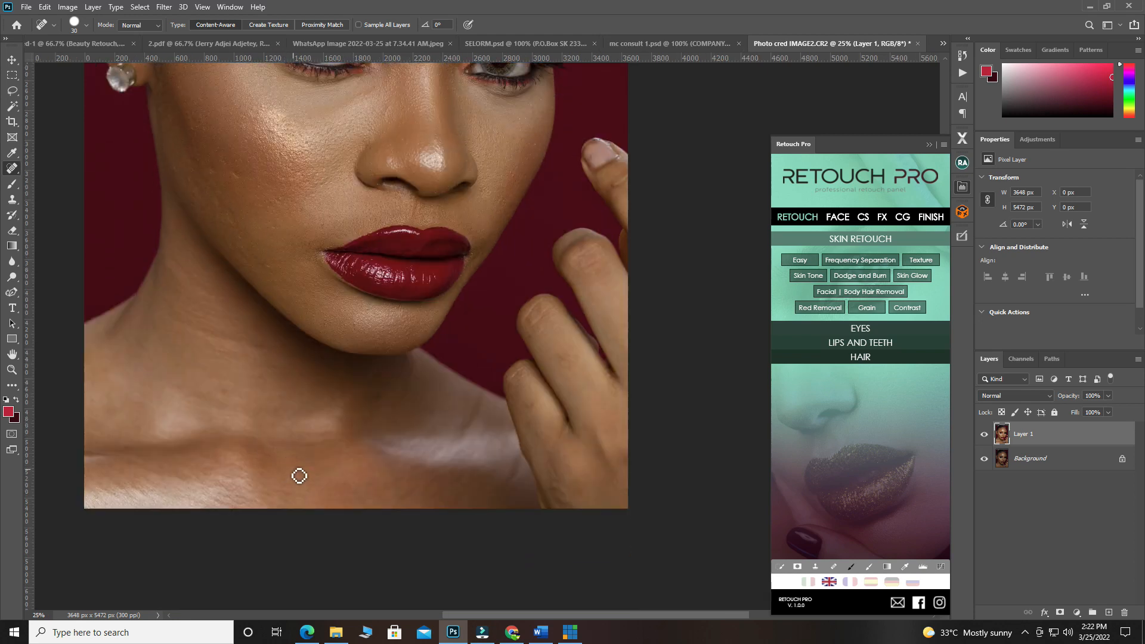
pyautogui.scroll(5, 366, 362)
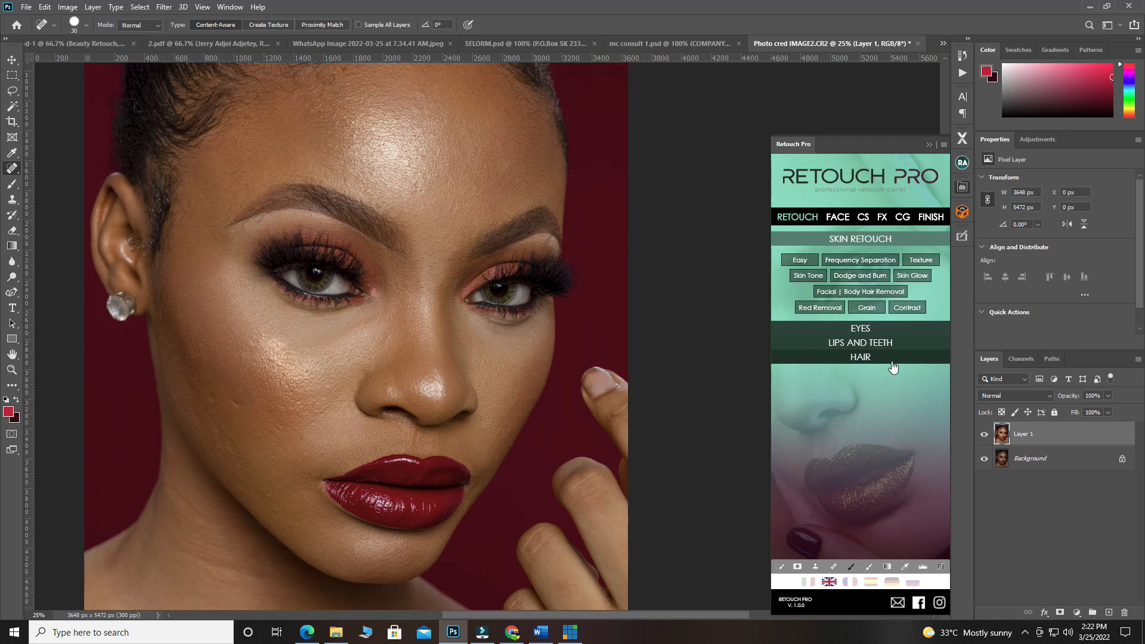
pyautogui.hscroll(-2, 451, 369)
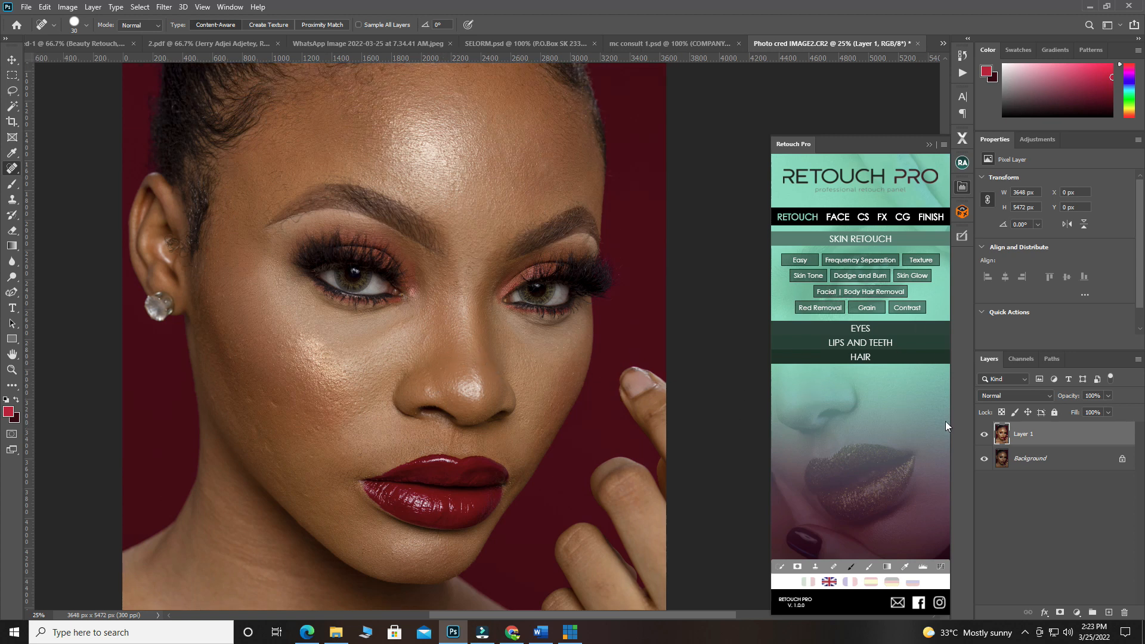
# Run the Retouch Pro Frequency Separation action and select the Low layer inside its group, keeping the high layer hidden
pyautogui.click(859, 275)
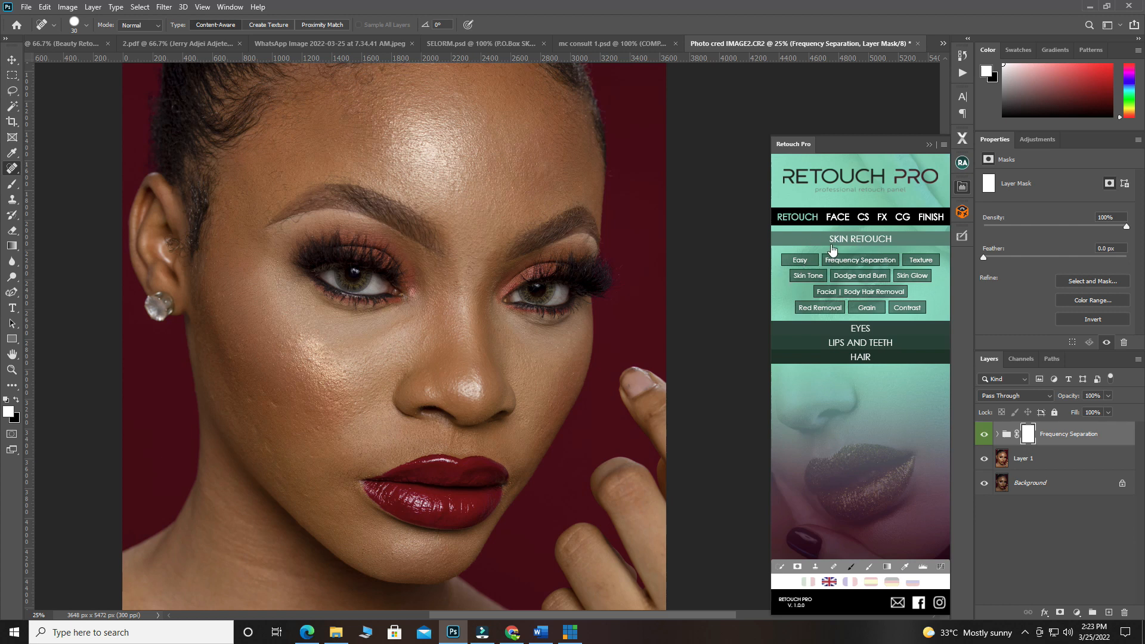
pyautogui.click(997, 436)
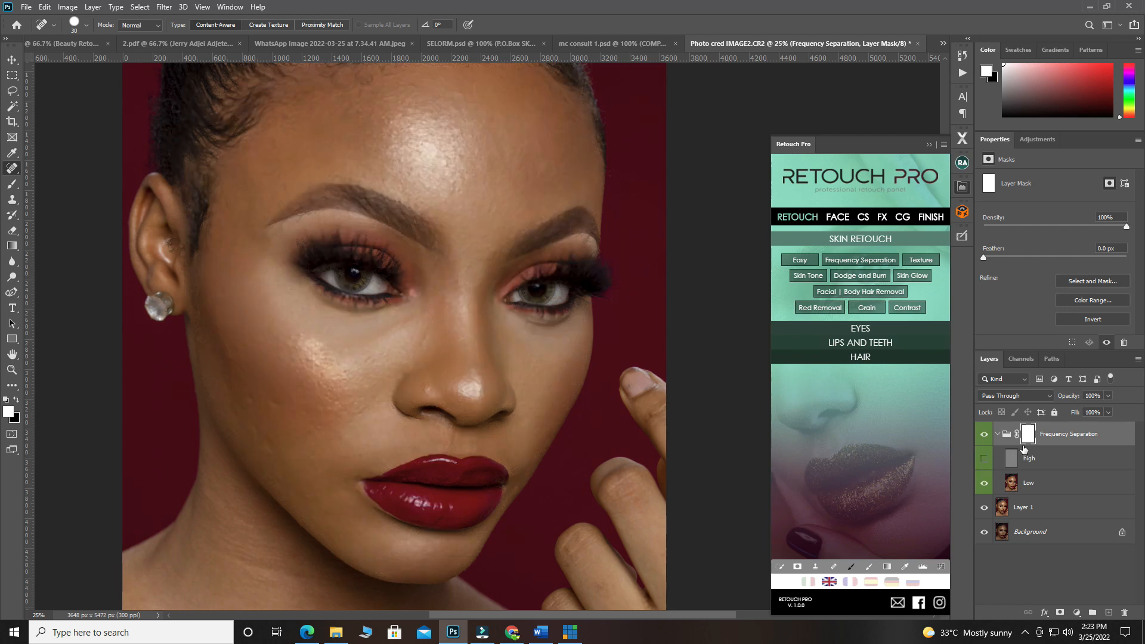
pyautogui.click(1036, 479)
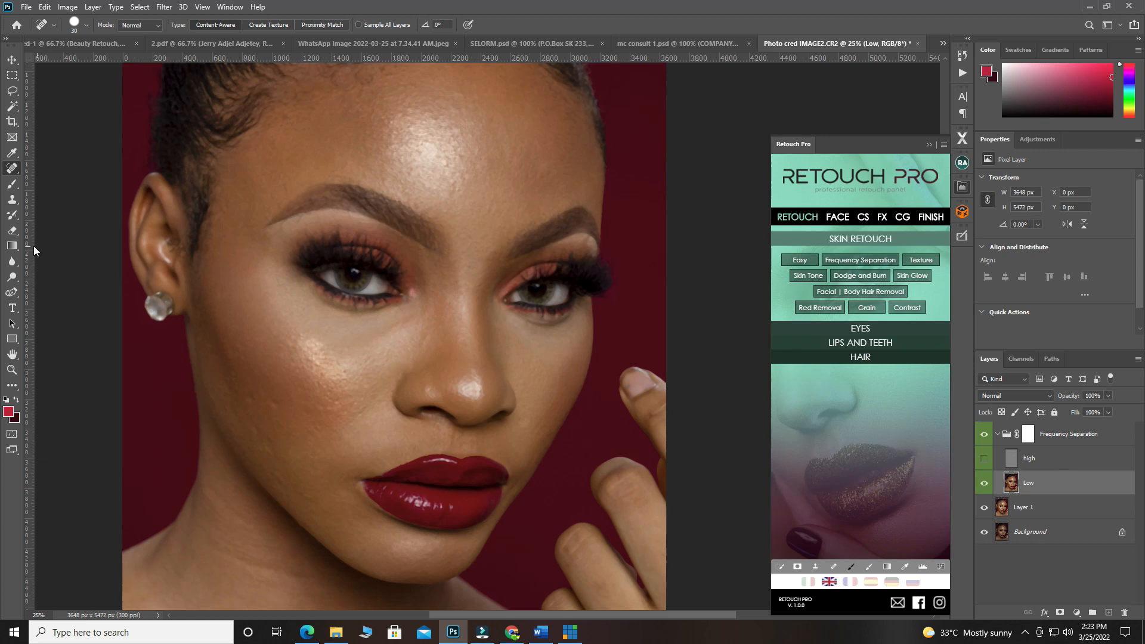
# Set up the Mixer Brush at size 300 for smoothing the forehead on the Low layer, checking its load and clean options
pyautogui.click(14, 189)
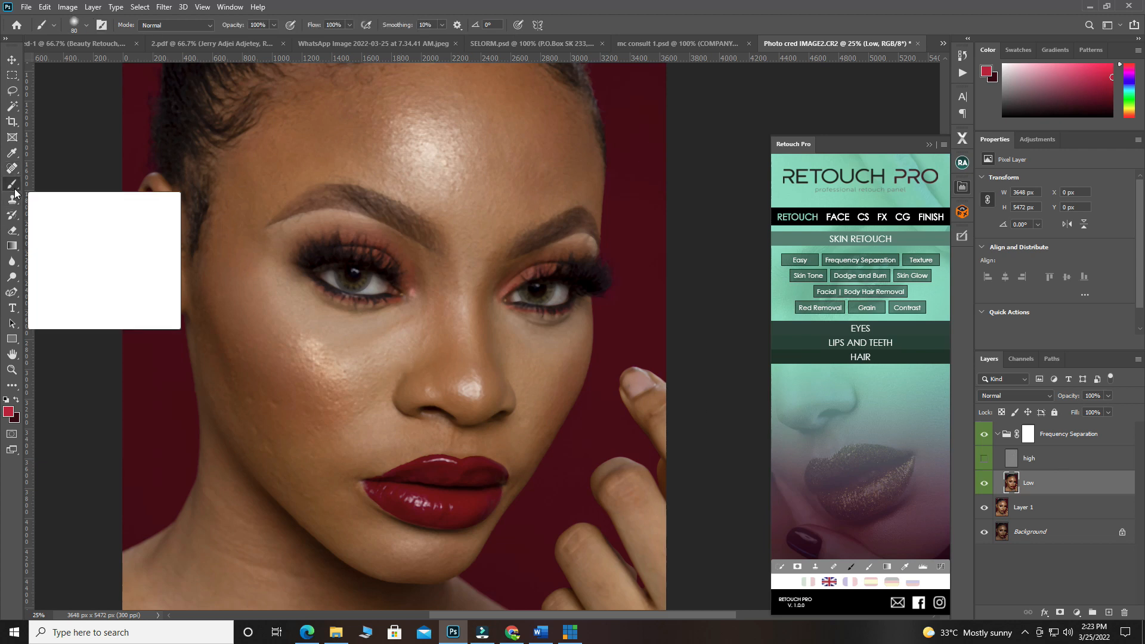
pyautogui.rightClick(14, 189)
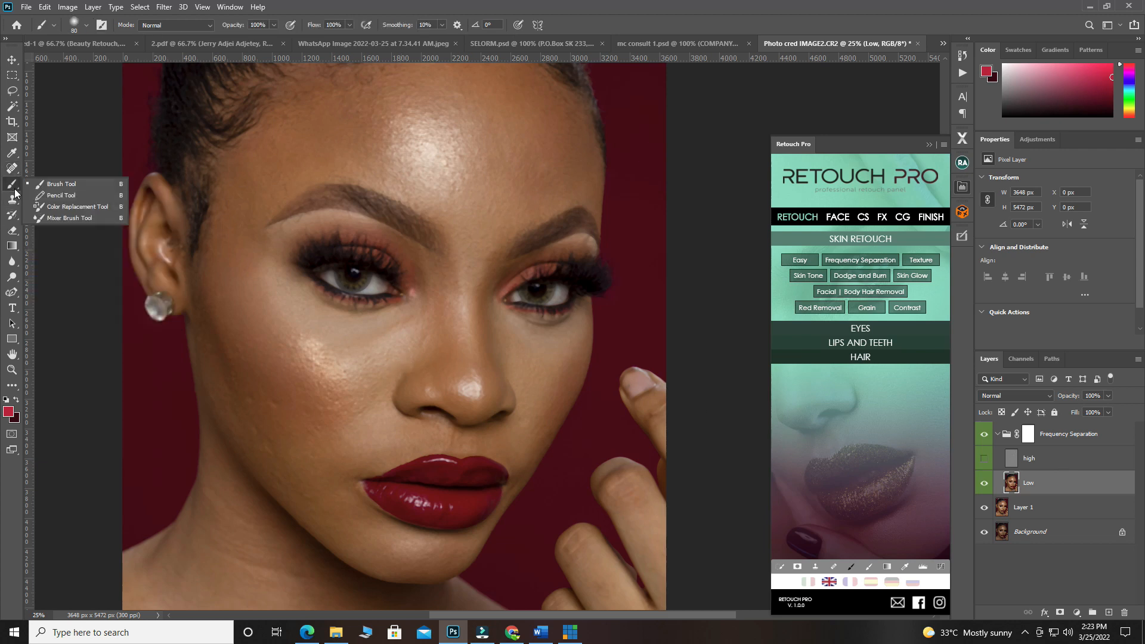
pyautogui.click(62, 219)
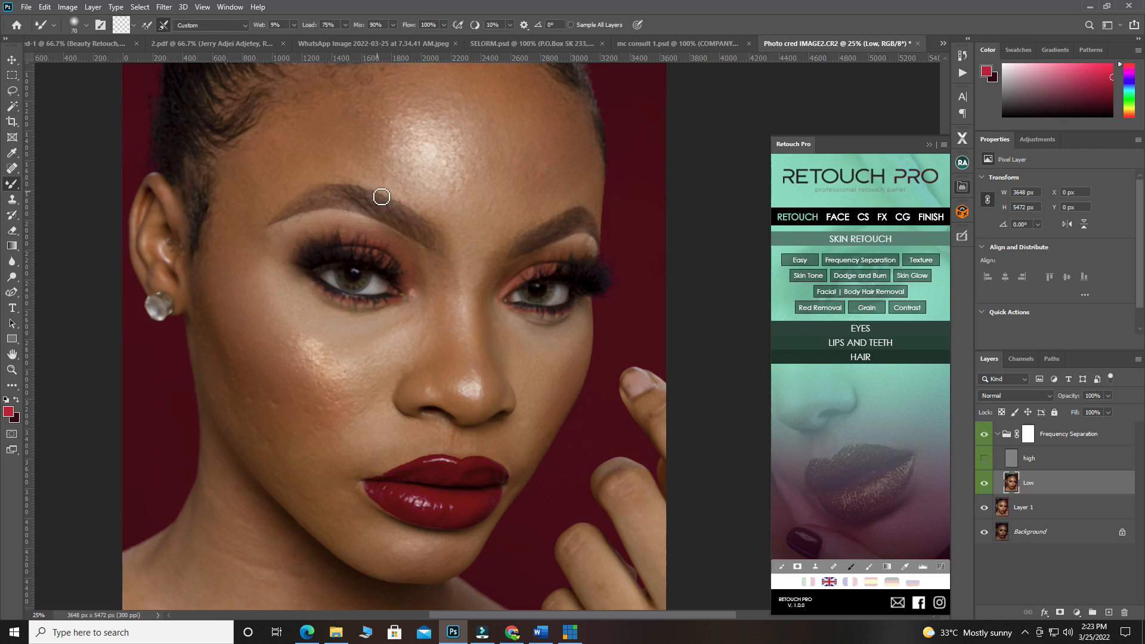
pyautogui.scroll(2, 382, 200)
pyautogui.press(']')
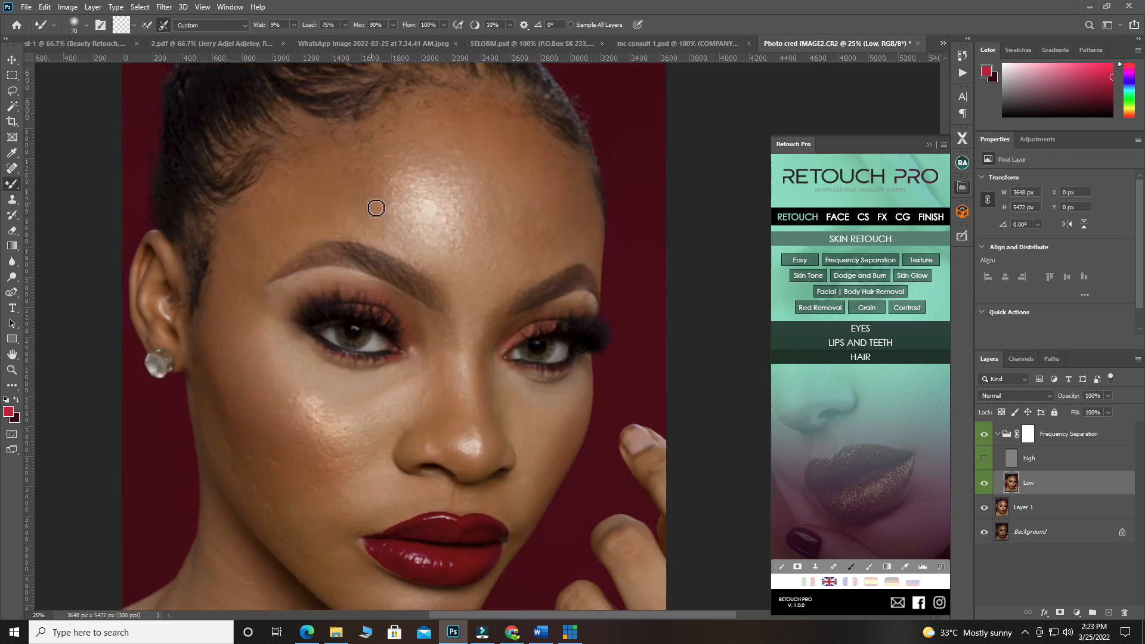
pyautogui.press(']')
pyautogui.press(']')
pyautogui.press(']')
pyautogui.press(']')
pyautogui.press(']')
pyautogui.click(147, 25)
pyautogui.click(164, 26)
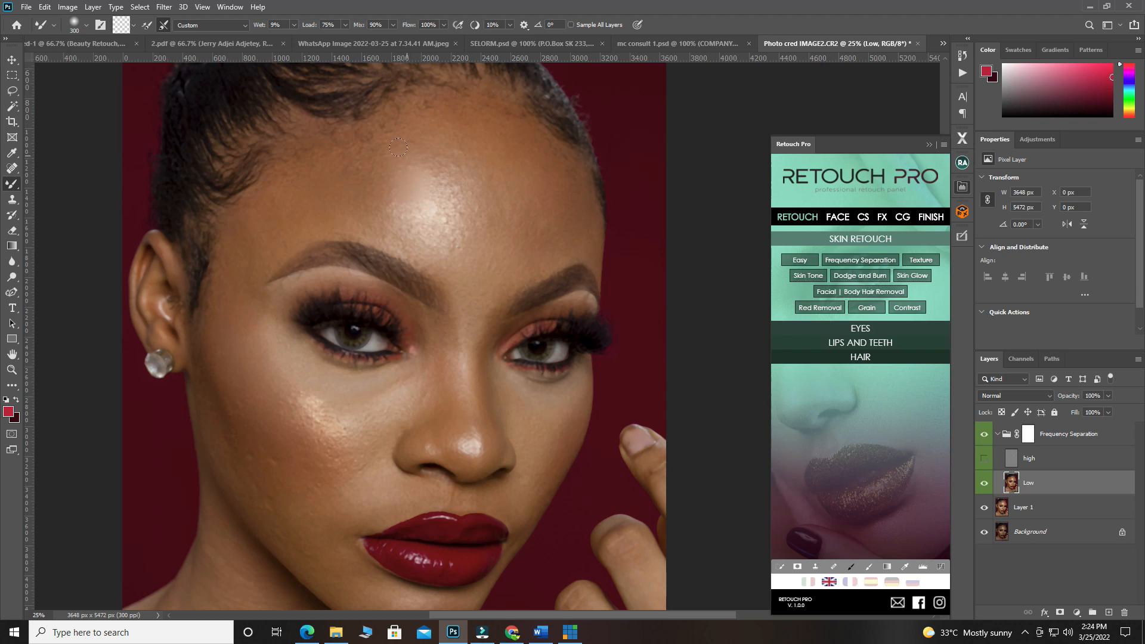
# Smooth the forehead on the Low layer with an enlarged Mixer Brush, and the cheek below the eye at size 200
pyautogui.press(']')
pyautogui.press(']')
pyautogui.moveTo(474, 194)
pyautogui.mouseDown()
pyautogui.moveTo(478, 220)
pyautogui.moveTo(505, 152)
pyautogui.moveTo(520, 217)
pyautogui.moveTo(530, 203)
pyautogui.moveTo(522, 208)
pyautogui.moveTo(518, 162)
pyautogui.moveTo(544, 183)
pyautogui.moveTo(541, 225)
pyautogui.moveTo(528, 217)
pyautogui.moveTo(484, 262)
pyautogui.moveTo(405, 160)
pyautogui.moveTo(376, 202)
pyautogui.moveTo(376, 174)
pyautogui.moveTo(264, 217)
pyautogui.moveTo(279, 189)
pyautogui.moveTo(374, 146)
pyautogui.moveTo(360, 180)
pyautogui.moveTo(366, 160)
pyautogui.moveTo(452, 105)
pyautogui.moveTo(470, 104)
pyautogui.moveTo(471, 133)
pyautogui.moveTo(492, 116)
pyautogui.moveTo(485, 139)
pyautogui.moveTo(535, 125)
pyautogui.moveTo(534, 165)
pyautogui.moveTo(547, 186)
pyautogui.moveTo(356, 204)
pyautogui.moveTo(280, 193)
pyautogui.moveTo(238, 297)
pyautogui.moveTo(238, 352)
pyautogui.moveTo(237, 277)
pyautogui.moveTo(246, 371)
pyautogui.moveTo(233, 343)
pyautogui.moveTo(232, 363)
pyautogui.moveTo(250, 405)
pyautogui.moveTo(255, 415)
pyautogui.moveTo(268, 399)
pyautogui.moveTo(278, 424)
pyautogui.moveTo(289, 356)
pyautogui.moveTo(304, 382)
pyautogui.moveTo(315, 347)
pyautogui.moveTo(277, 356)
pyautogui.moveTo(308, 365)
pyautogui.moveTo(330, 401)
pyautogui.moveTo(318, 403)
pyautogui.moveTo(387, 352)
pyautogui.moveTo(352, 357)
pyautogui.mouseUp()
pyautogui.scroll(-1, 243, 319)
pyautogui.press('[')
pyautogui.press('[')
pyautogui.press('[')
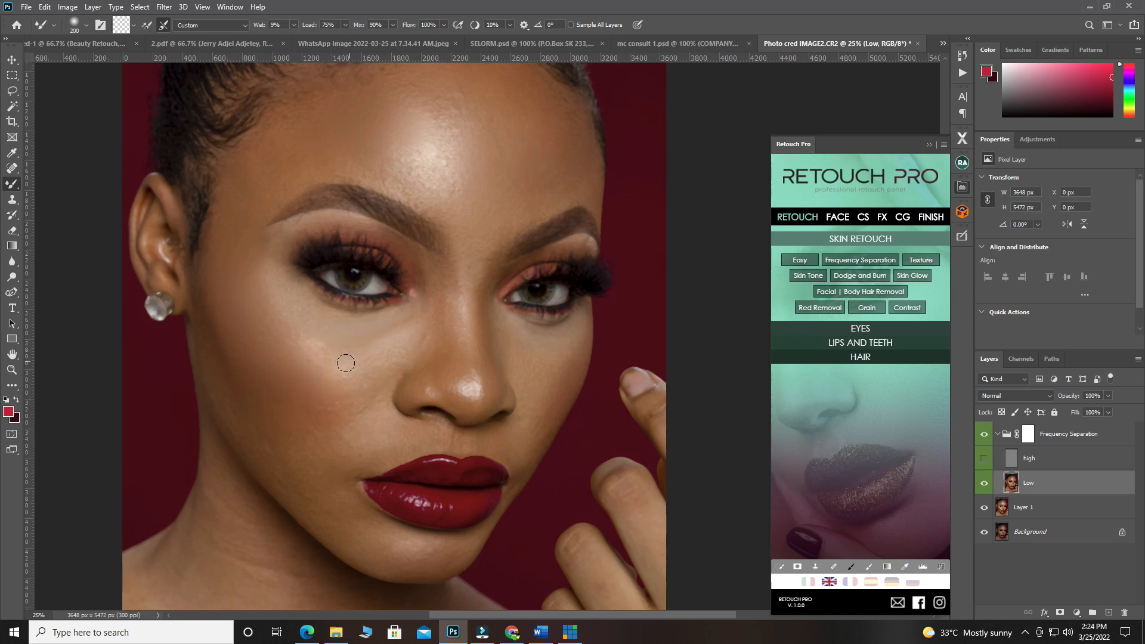
# Smooth the cheeks, jawline and chin on the Low layer with the Mixer Brush at size 300
pyautogui.press(']')
pyautogui.moveTo(312, 505)
pyautogui.mouseDown()
pyautogui.moveTo(304, 444)
pyautogui.moveTo(309, 487)
pyautogui.moveTo(324, 424)
pyautogui.moveTo(360, 416)
pyautogui.mouseUp()
pyautogui.scroll(-2, 526, 385)
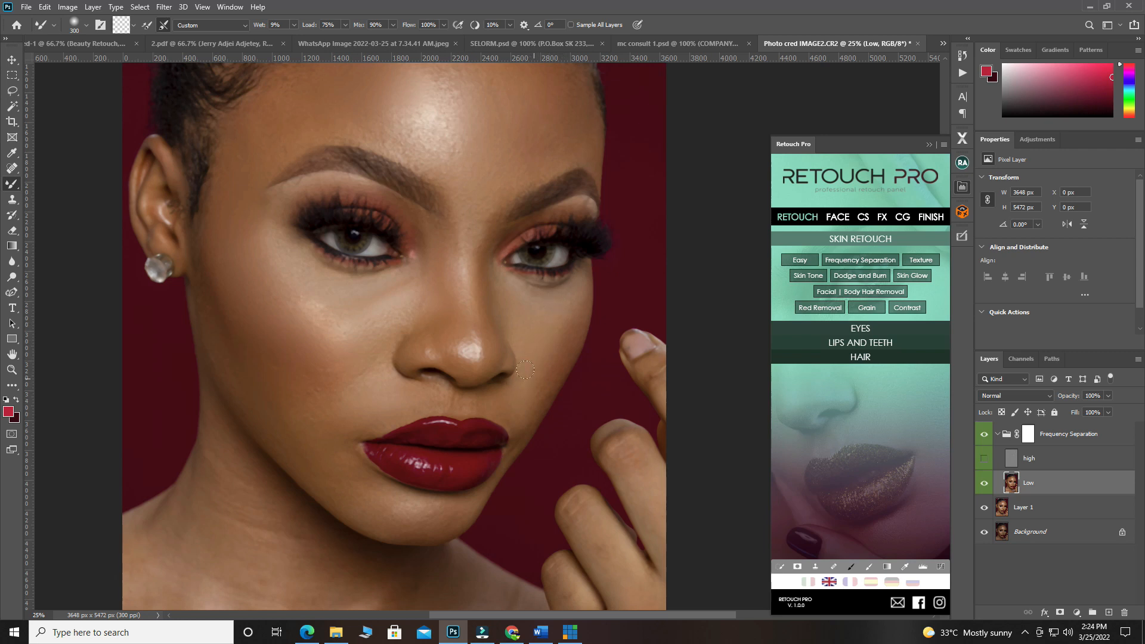
pyautogui.scroll(-3, 526, 370)
pyautogui.scroll(-2, 524, 325)
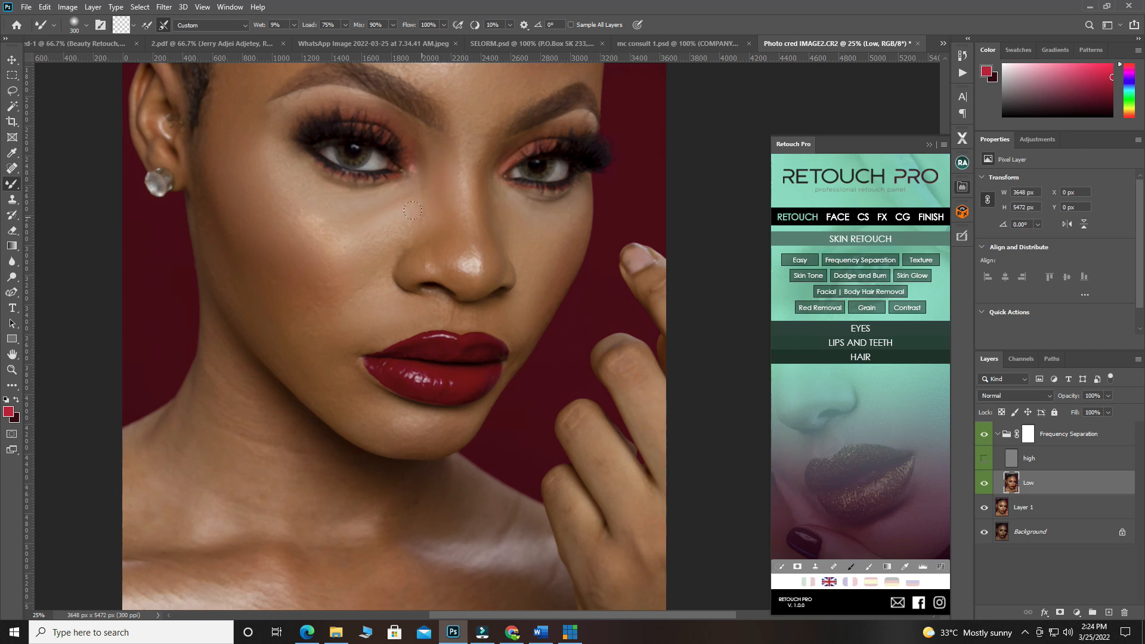
pyautogui.scroll(-3, 412, 210)
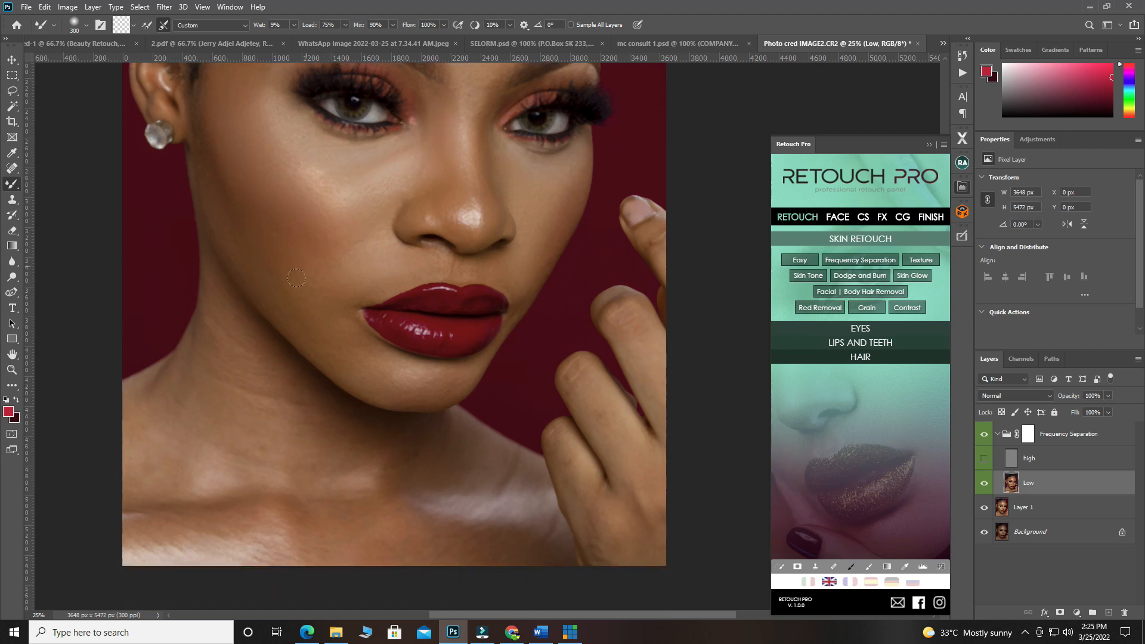
pyautogui.scroll(-4, 296, 278)
pyautogui.scroll(-4, 291, 324)
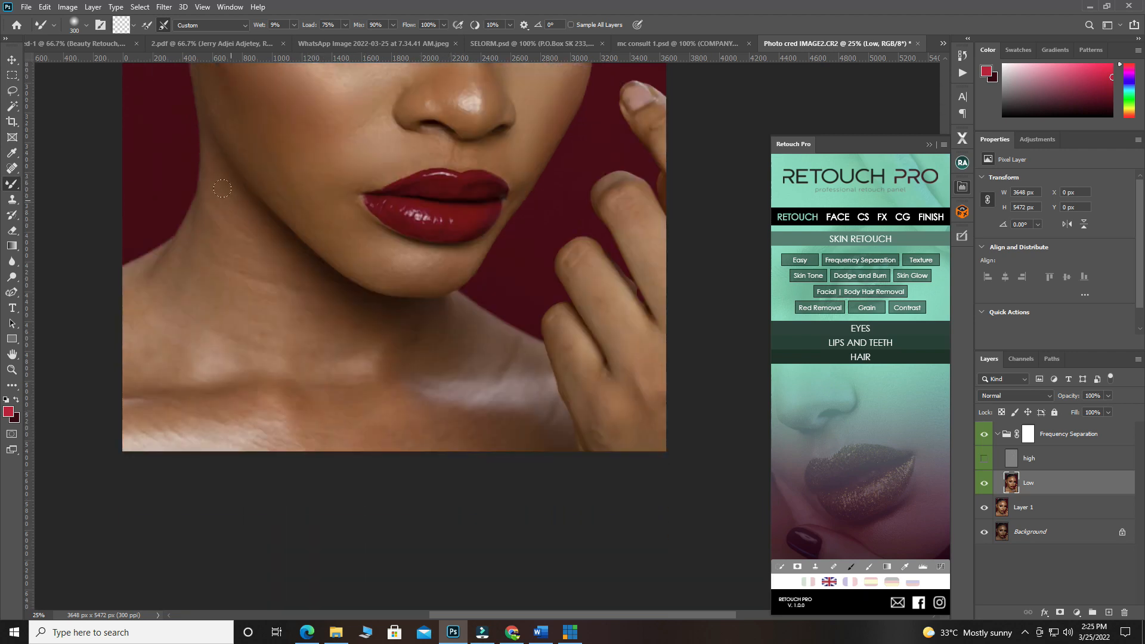
# Smooth the neck, shoulders and upper chest on the Low layer with the Mixer Brush at size 400
pyautogui.press(']')
pyautogui.scroll(-3, 344, 307)
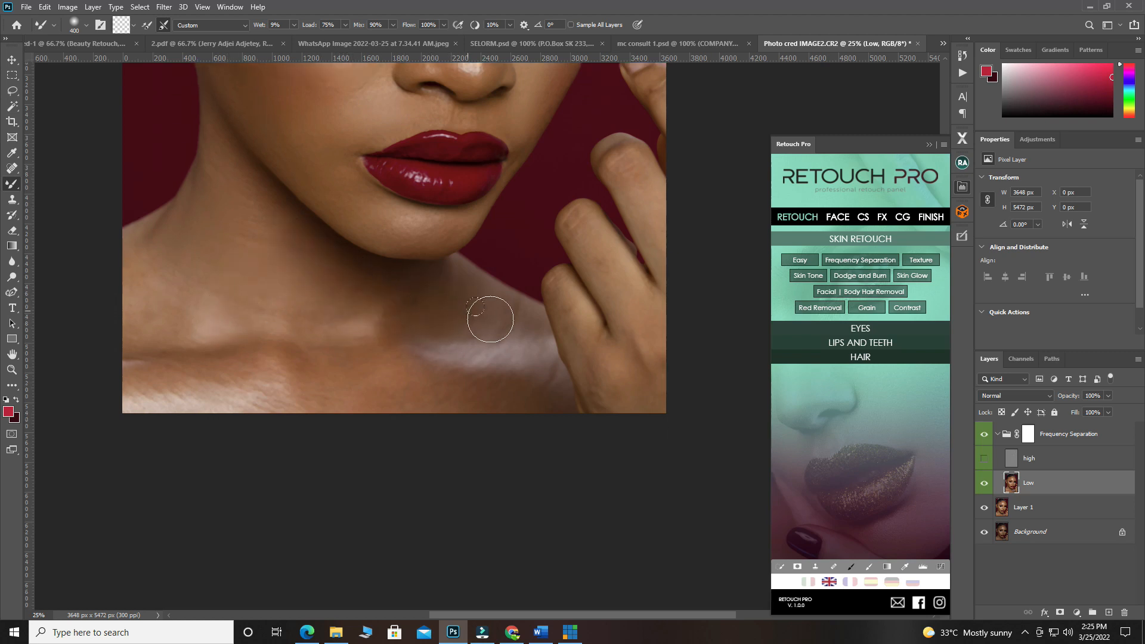
pyautogui.scroll(-4, 474, 349)
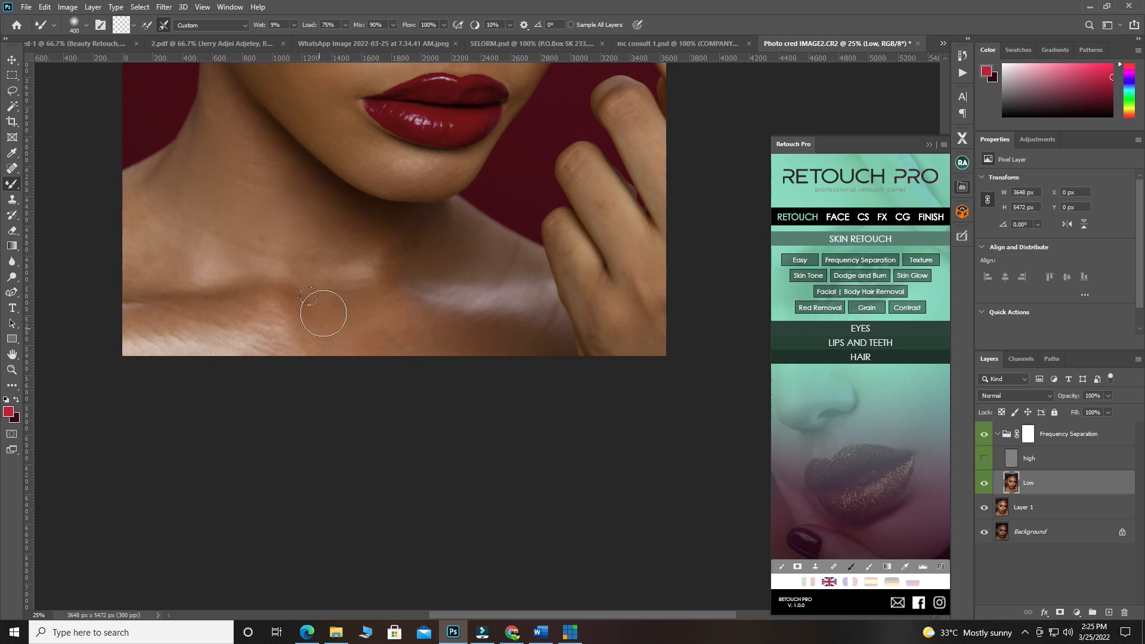
pyautogui.moveTo(263, 235); pyautogui.dragTo(538, 276)
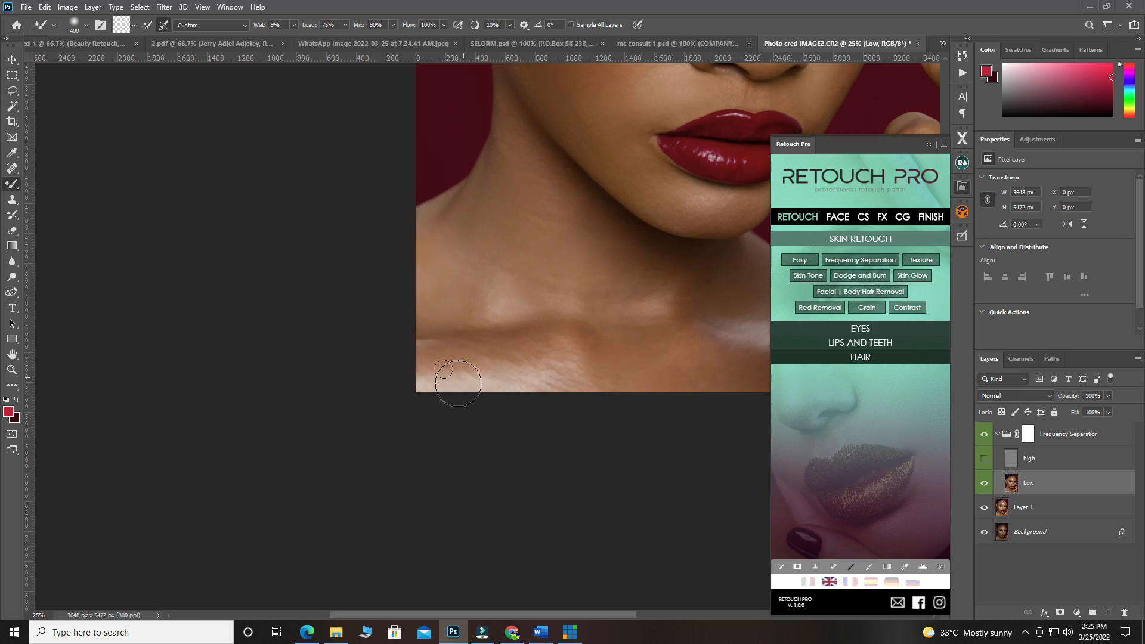
pyautogui.moveTo(457, 374)
pyautogui.mouseDown()
pyautogui.moveTo(510, 376)
pyautogui.moveTo(517, 388)
pyautogui.moveTo(579, 369)
pyautogui.moveTo(547, 373)
pyautogui.moveTo(548, 352)
pyautogui.moveTo(527, 343)
pyautogui.moveTo(547, 389)
pyautogui.moveTo(610, 392)
pyautogui.moveTo(616, 406)
pyautogui.moveTo(615, 333)
pyautogui.moveTo(630, 367)
pyautogui.mouseUp()
pyautogui.moveTo(629, 319); pyautogui.dragTo(499, 332)
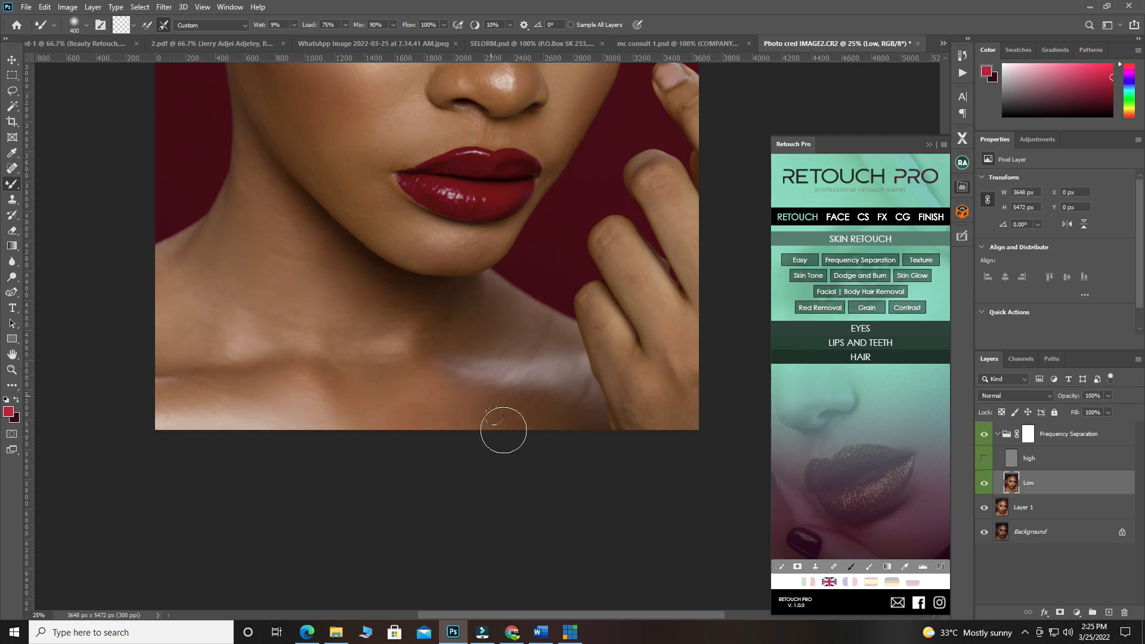
pyautogui.moveTo(552, 389)
pyautogui.mouseDown()
pyautogui.moveTo(575, 409)
pyautogui.moveTo(609, 399)
pyautogui.mouseUp()
# Blend the skin on the raised hand and fingers with the Mixer Brush, reducing its size to 200
pyautogui.moveTo(638, 309)
pyautogui.mouseDown()
pyautogui.moveTo(629, 258)
pyautogui.moveTo(697, 385)
pyautogui.moveTo(655, 417)
pyautogui.moveTo(600, 318)
pyautogui.moveTo(644, 425)
pyautogui.moveTo(656, 417)
pyautogui.moveTo(641, 434)
pyautogui.moveTo(650, 439)
pyautogui.moveTo(683, 402)
pyautogui.moveTo(692, 361)
pyautogui.moveTo(670, 190)
pyautogui.moveTo(684, 187)
pyautogui.moveTo(686, 206)
pyautogui.moveTo(674, 186)
pyautogui.moveTo(676, 213)
pyautogui.mouseUp()
pyautogui.scroll(2, 682, 244)
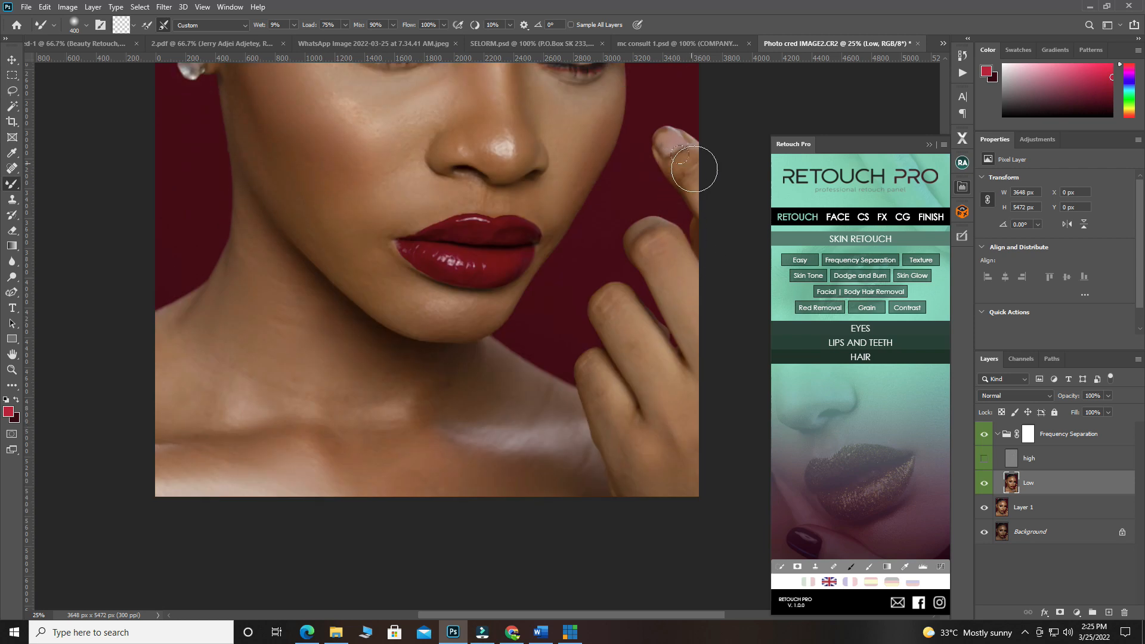
pyautogui.press('[')
pyautogui.press('[')
# Smooth the nose on the Low layer with the Mixer Brush reduced to size 100
pyautogui.scroll(3, 478, 350)
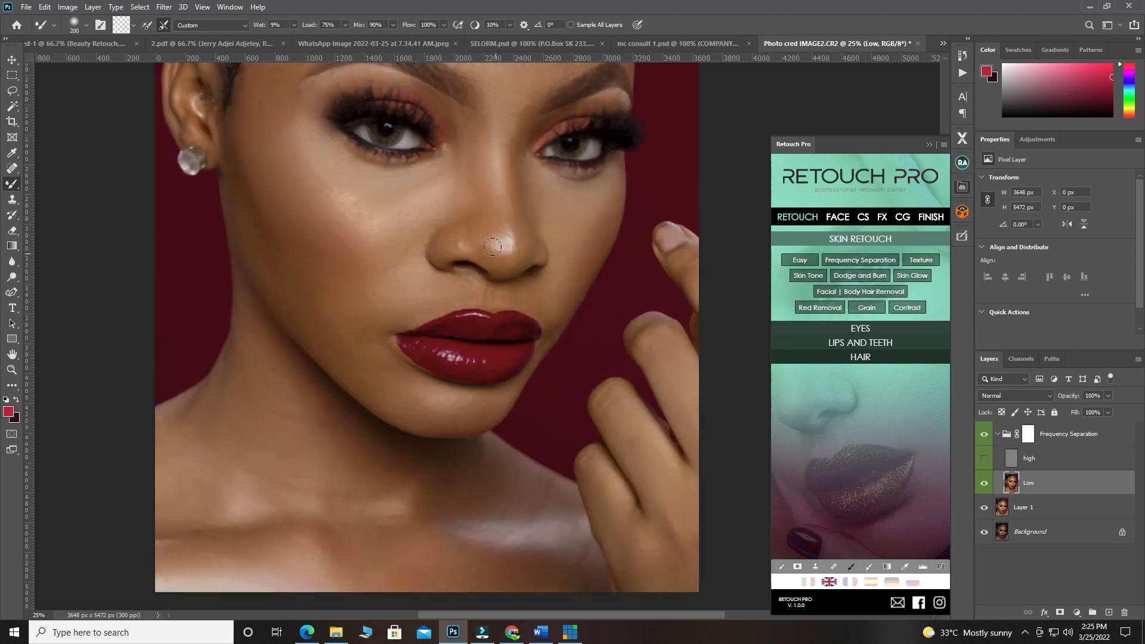
pyautogui.press('[')
pyautogui.press('[')
pyautogui.press('[')
pyautogui.press('[')
pyautogui.scroll(2, 563, 217)
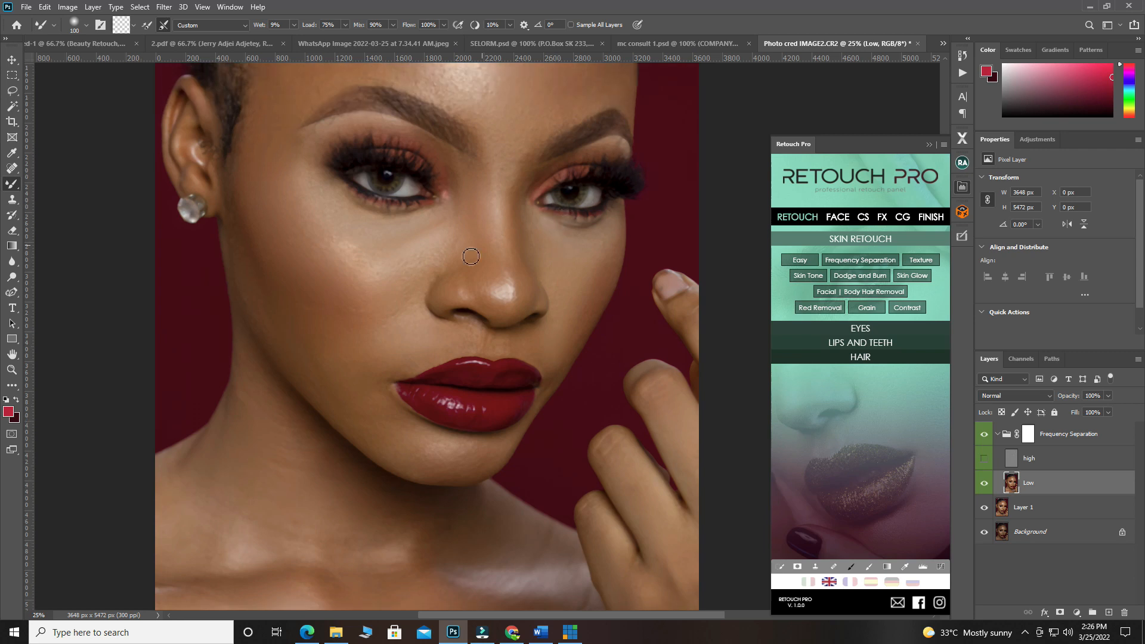
# Show the high layer and compare the face with and without the Frequency Separation group
pyautogui.scroll(2, 383, 262)
pyautogui.click(984, 458)
pyautogui.scroll(2, 422, 373)
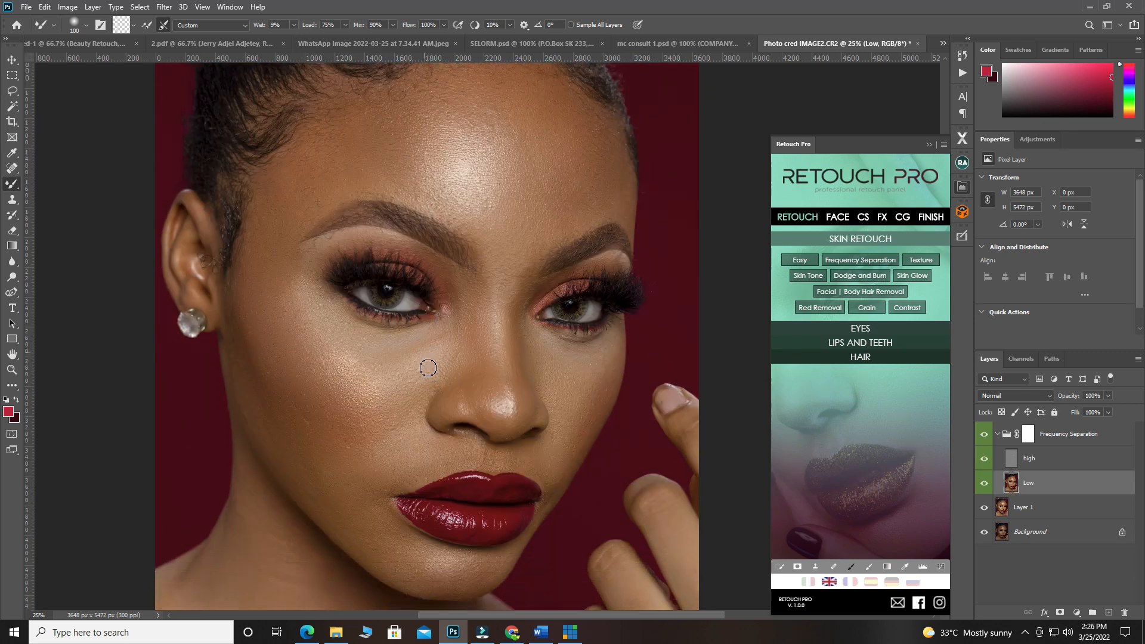
pyautogui.scroll(1, 418, 325)
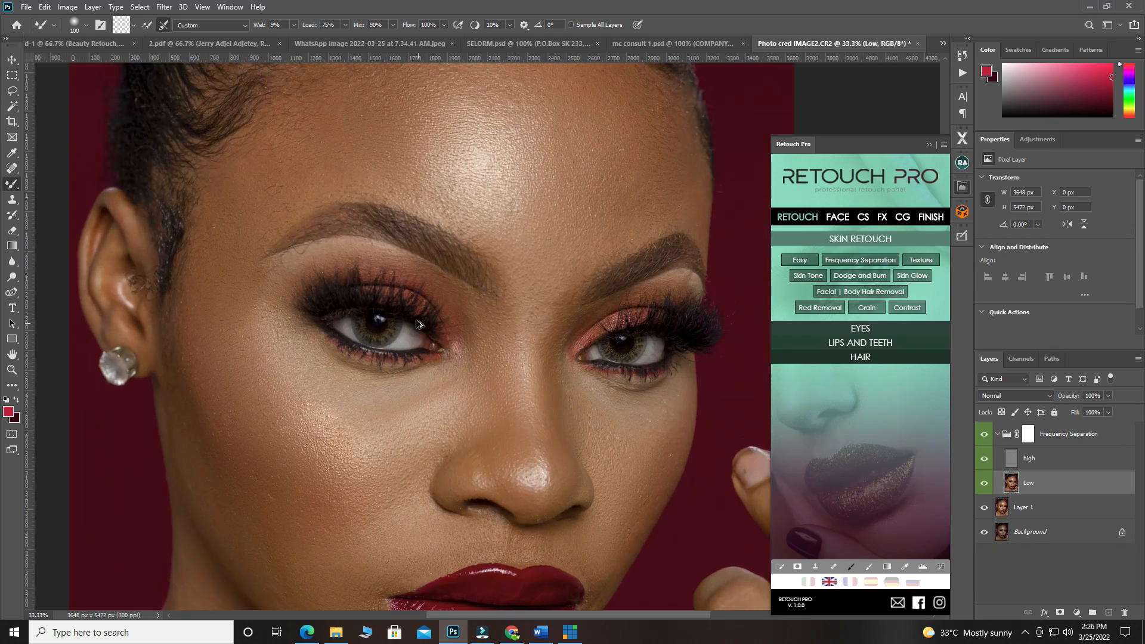
pyautogui.scroll(-1, 418, 325)
pyautogui.scroll(-1, 417, 325)
pyautogui.click(983, 438)
pyautogui.click(983, 437)
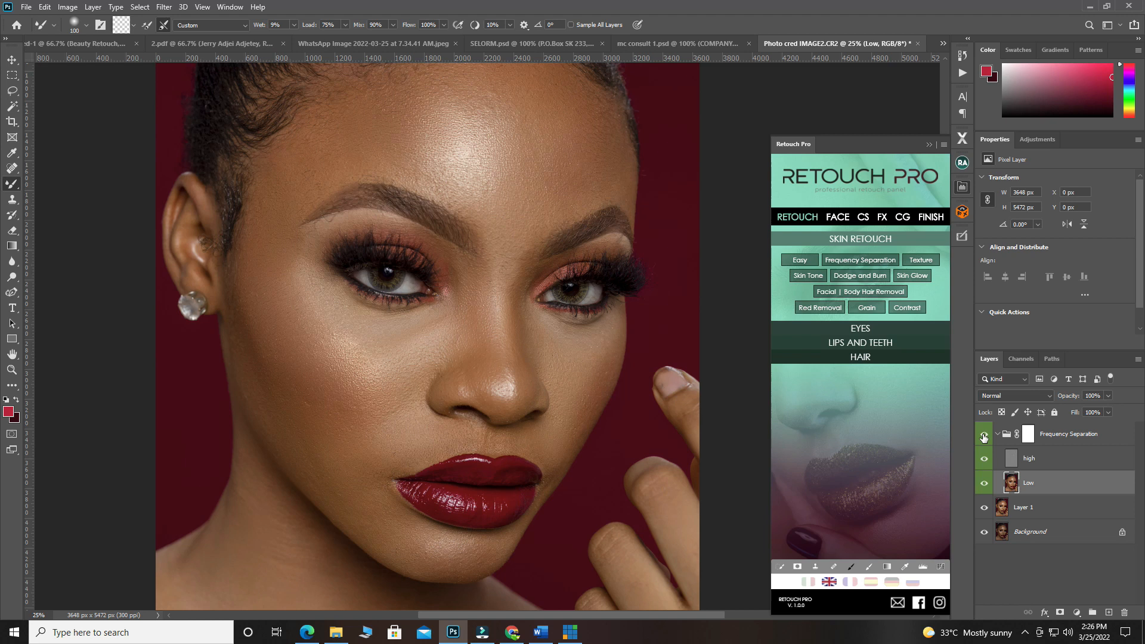
pyautogui.click(983, 437)
pyautogui.click(983, 437)
# Hide the high layer and smooth the cheek from below the eye to the temple with the Mixer Brush at size 400
pyautogui.click(984, 458)
pyautogui.press(']')
pyautogui.press(']')
pyautogui.press(']')
pyautogui.press(']')
pyautogui.press(']')
pyautogui.moveTo(349, 352)
pyautogui.mouseDown()
pyautogui.moveTo(294, 299)
pyautogui.moveTo(293, 288)
pyautogui.moveTo(305, 298)
pyautogui.moveTo(292, 270)
pyautogui.moveTo(340, 341)
pyautogui.moveTo(360, 346)
pyautogui.moveTo(282, 346)
pyautogui.moveTo(312, 347)
pyautogui.moveTo(286, 335)
pyautogui.moveTo(314, 318)
pyautogui.moveTo(376, 346)
pyautogui.mouseUp()
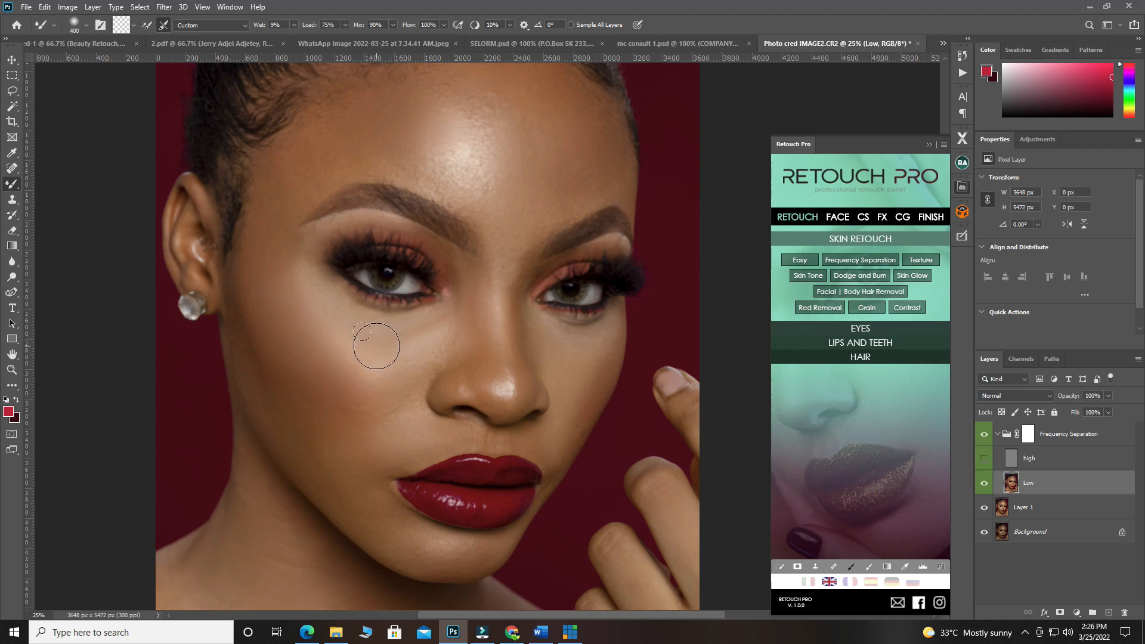
pyautogui.scroll(1, 375, 343)
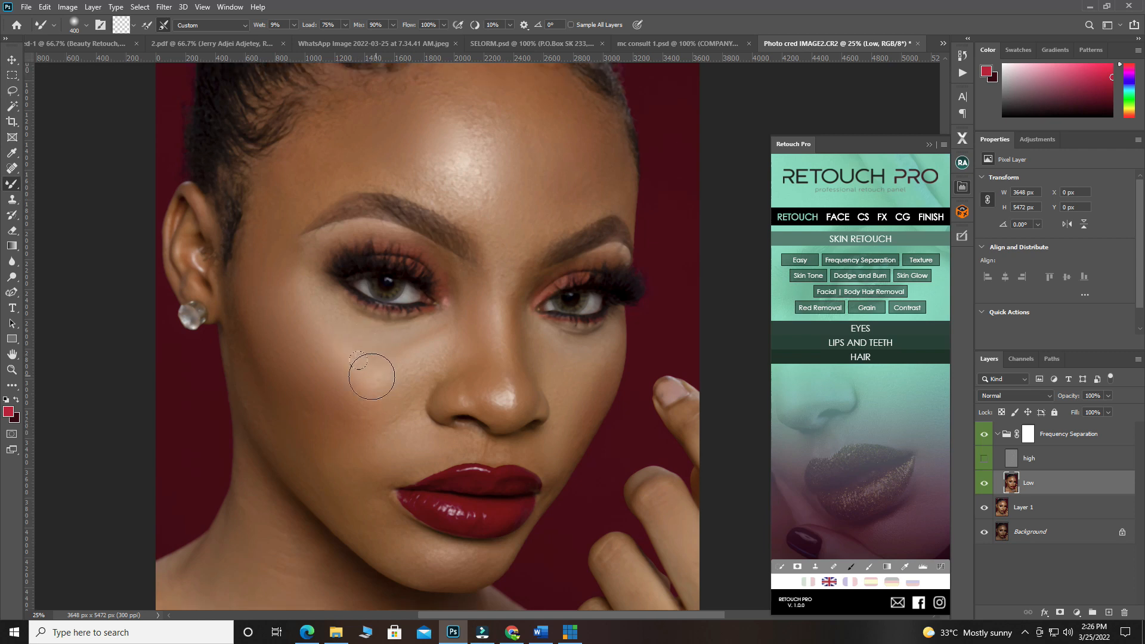
pyautogui.moveTo(376, 378)
pyautogui.mouseDown()
pyautogui.moveTo(286, 312)
pyautogui.moveTo(285, 269)
pyautogui.moveTo(274, 263)
pyautogui.mouseUp()
# Show the high layer and blend the forehead and cheek on the Low layer with the Mixer Brush at size 400
pyautogui.click(984, 459)
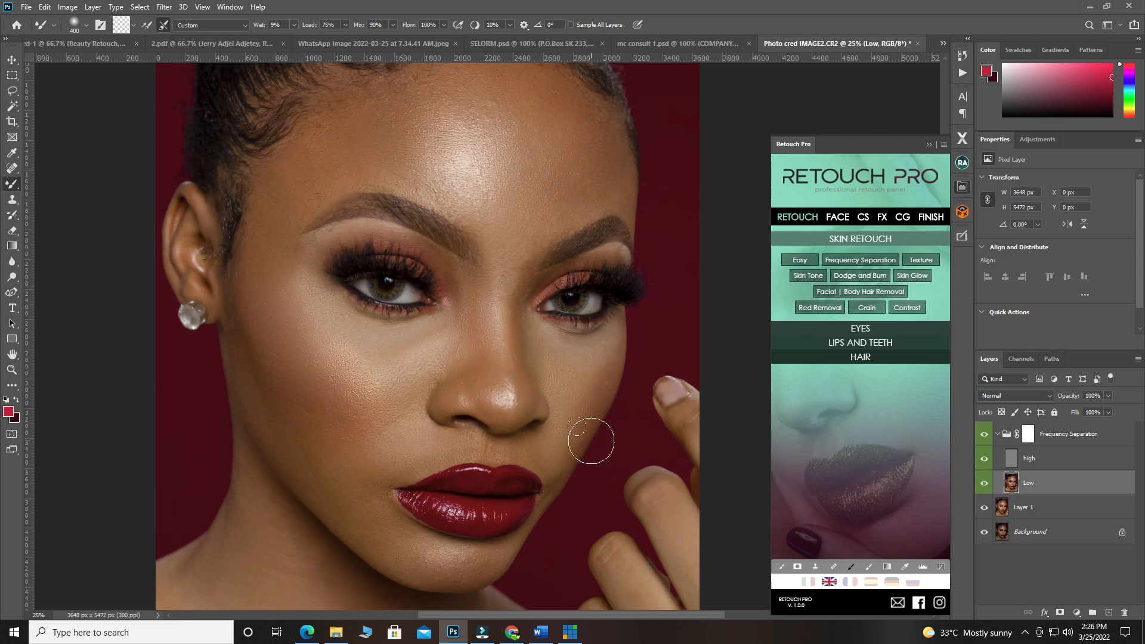
pyautogui.moveTo(481, 210)
pyautogui.mouseDown()
pyautogui.moveTo(503, 246)
pyautogui.moveTo(418, 106)
pyautogui.moveTo(452, 133)
pyautogui.moveTo(489, 193)
pyautogui.moveTo(492, 179)
pyautogui.moveTo(507, 215)
pyautogui.moveTo(526, 212)
pyautogui.moveTo(553, 144)
pyautogui.moveTo(597, 164)
pyautogui.moveTo(472, 119)
pyautogui.moveTo(378, 141)
pyautogui.moveTo(338, 132)
pyautogui.moveTo(396, 158)
pyautogui.moveTo(406, 114)
pyautogui.moveTo(332, 132)
pyautogui.moveTo(317, 159)
pyautogui.moveTo(274, 180)
pyautogui.moveTo(289, 173)
pyautogui.moveTo(275, 171)
pyautogui.moveTo(293, 173)
pyautogui.moveTo(338, 136)
pyautogui.moveTo(385, 137)
pyautogui.moveTo(528, 93)
pyautogui.moveTo(579, 132)
pyautogui.moveTo(595, 176)
pyautogui.moveTo(563, 184)
pyautogui.mouseUp()
pyautogui.scroll(2, 338, 132)
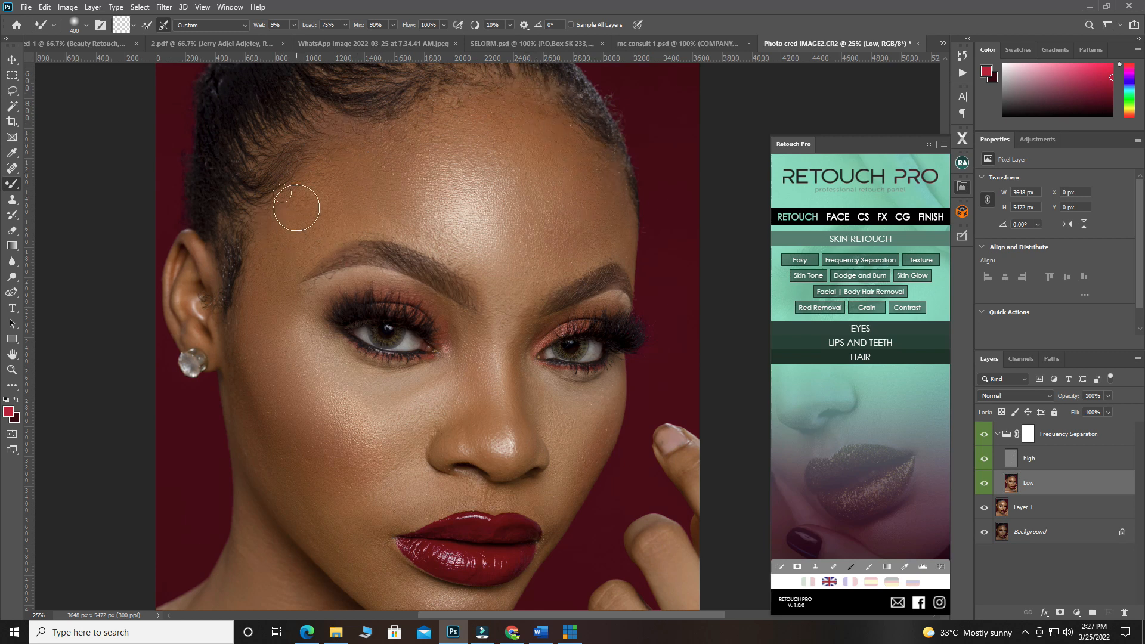
pyautogui.scroll(-2, 274, 286)
pyautogui.moveTo(271, 289)
pyautogui.mouseDown()
pyautogui.moveTo(267, 314)
pyautogui.moveTo(268, 298)
pyautogui.moveTo(295, 342)
pyautogui.moveTo(301, 316)
pyautogui.moveTo(358, 400)
pyautogui.mouseUp()
pyautogui.scroll(-2, 294, 334)
pyautogui.moveTo(294, 335)
pyautogui.mouseDown()
pyautogui.moveTo(335, 422)
pyautogui.moveTo(261, 356)
pyautogui.moveTo(312, 365)
pyautogui.mouseUp()
# Smooth the outer side of the face from the ear down to the jaw with the Mixer Brush at size 200
pyautogui.press('[')
pyautogui.press('[')
pyautogui.press('[')
pyautogui.moveTo(231, 309)
pyautogui.mouseDown()
pyautogui.moveTo(338, 479)
pyautogui.moveTo(315, 448)
pyautogui.moveTo(355, 493)
pyautogui.moveTo(420, 516)
pyautogui.moveTo(420, 506)
pyautogui.mouseUp()
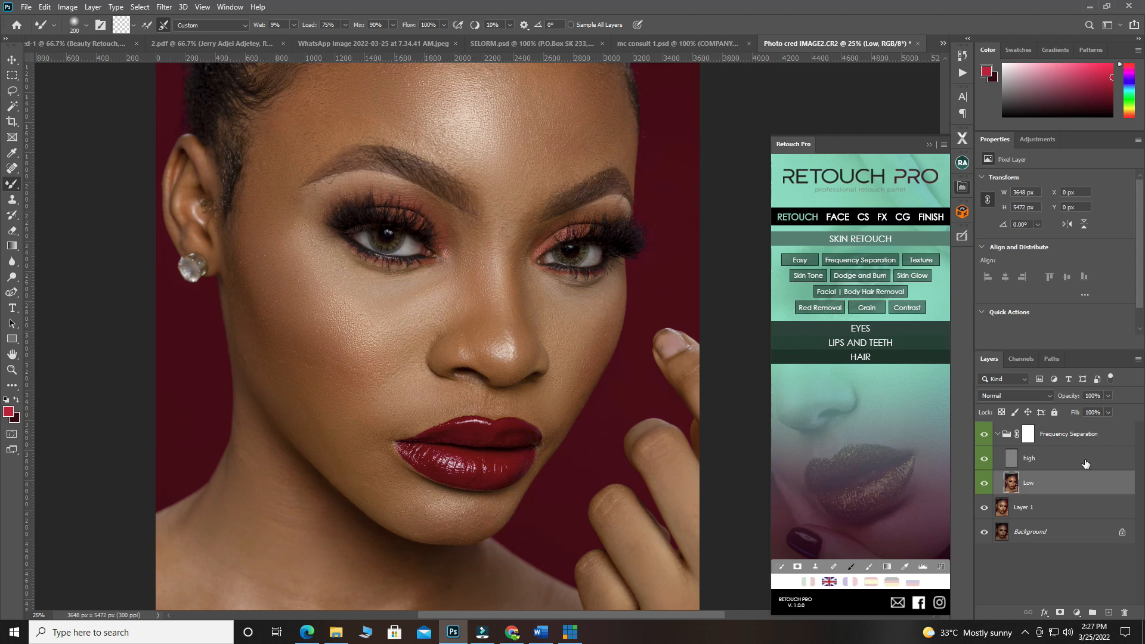
# Hide the high layer and smooth the temples and forehead highlight with the Mixer Brush at sizes between 200 and 500
pyautogui.click(984, 459)
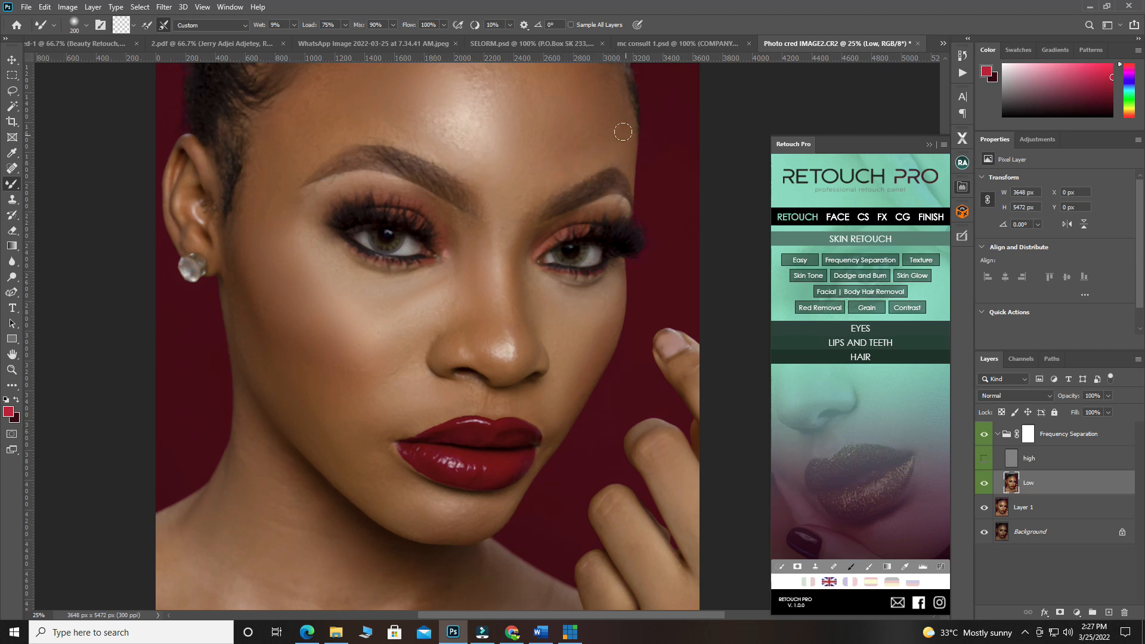
pyautogui.press(']')
pyautogui.scroll(2, 292, 119)
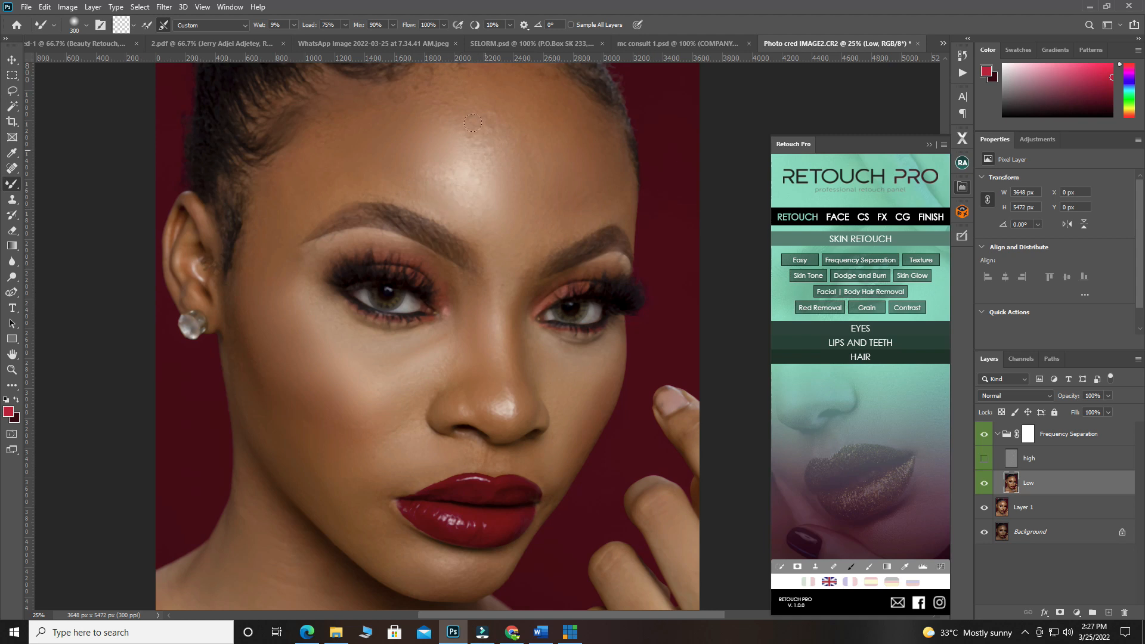
pyautogui.scroll(2, 472, 161)
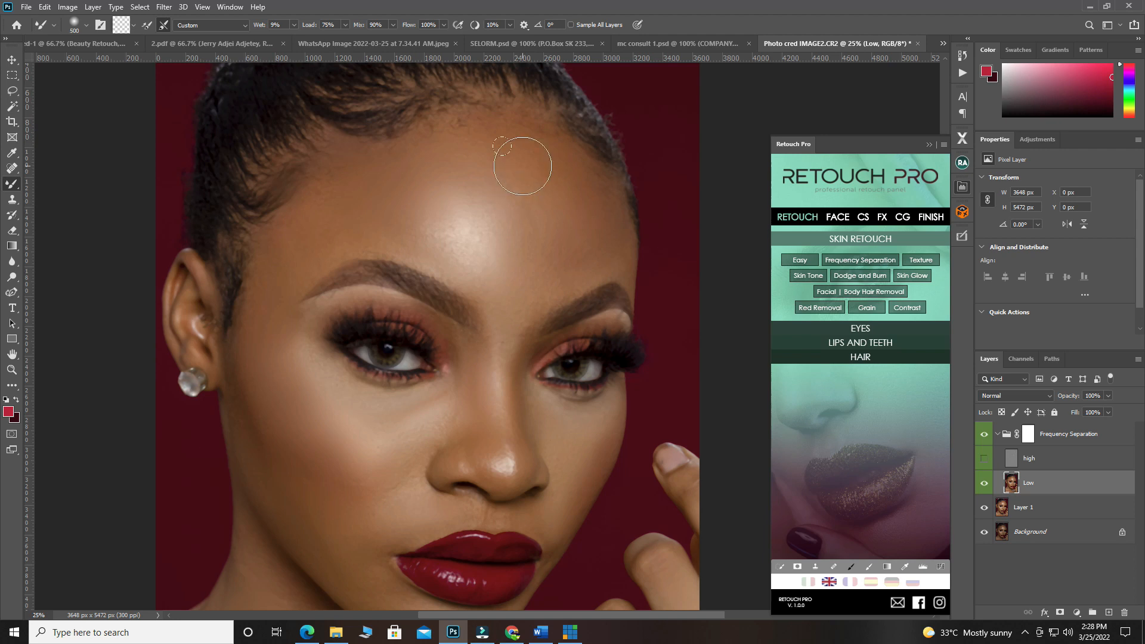
pyautogui.press(']')
pyautogui.press(']')
pyautogui.press('[')
pyautogui.press('[')
pyautogui.press('[')
pyautogui.press(']')
# Smooth the cheeks and the skin beside the nose and mouth with the Mixer Brush at sizes 300 and 200
pyautogui.scroll(-3, 297, 228)
pyautogui.press('[')
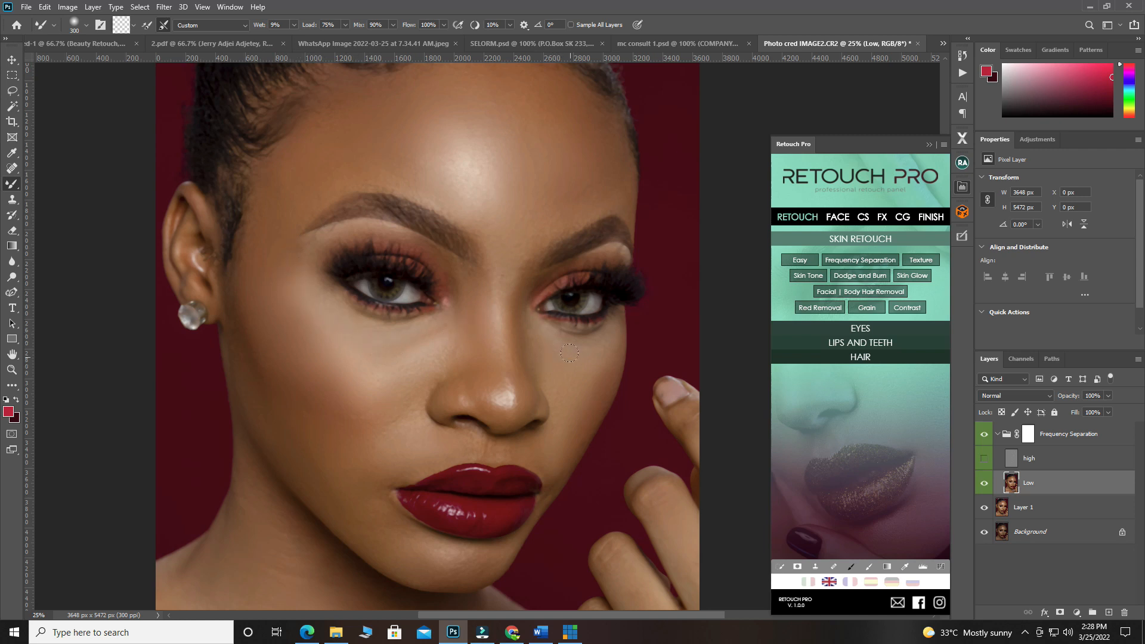
pyautogui.scroll(-2, 506, 377)
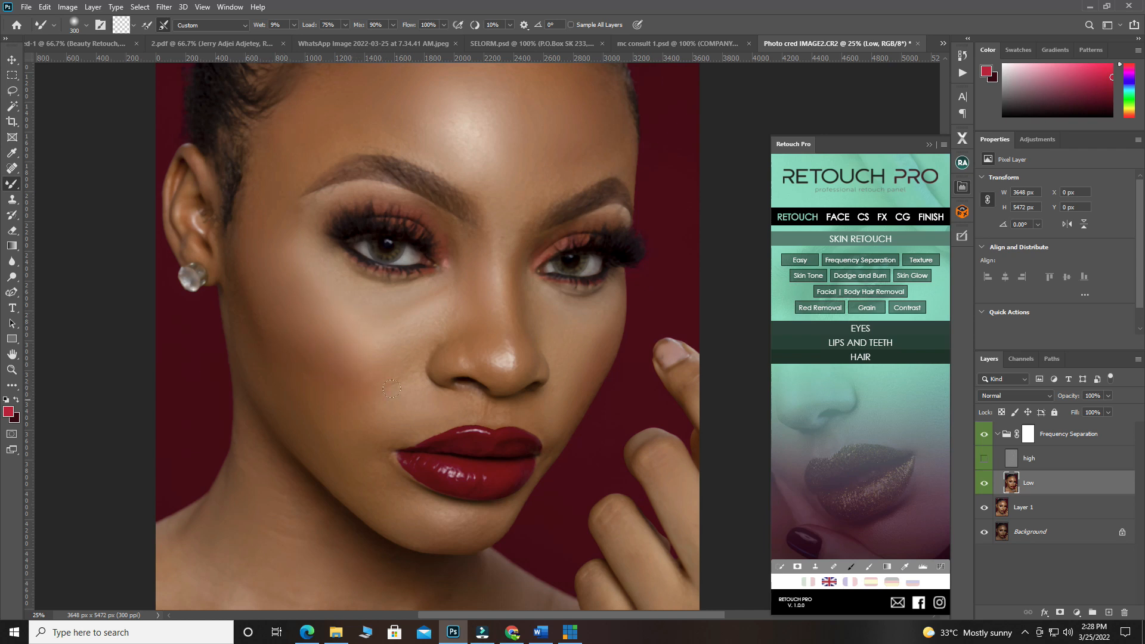
pyautogui.press('[')
pyautogui.press('[')
pyautogui.press(']')
# Refine the neck, shoulders and hand on the Low layer with the Mixer Brush at size 300
pyautogui.scroll(-5, 272, 363)
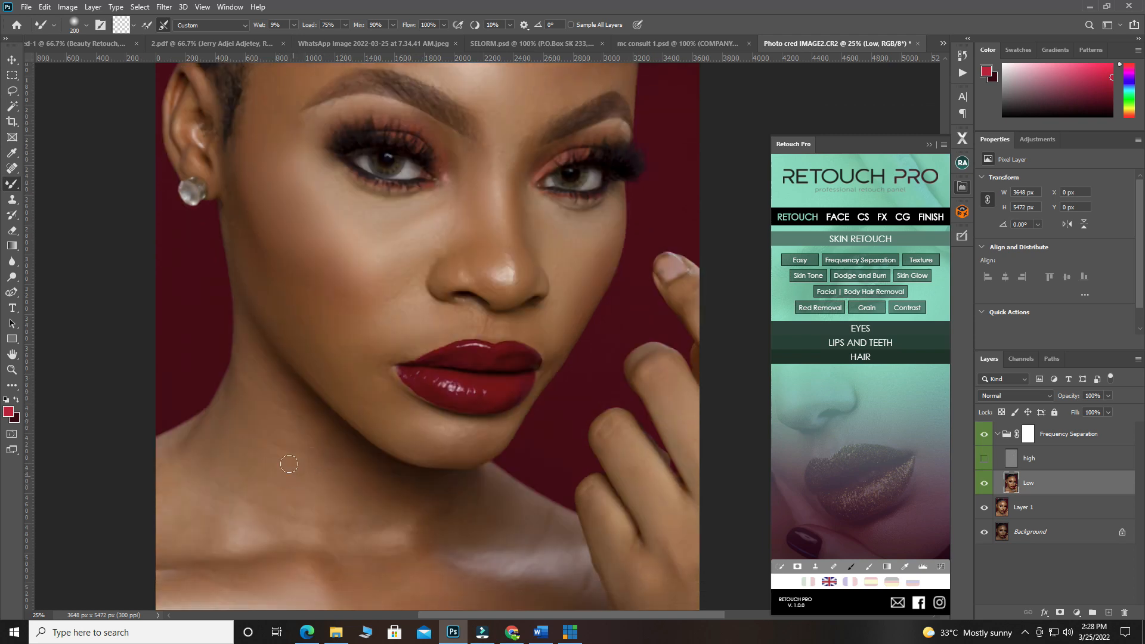
pyautogui.press(']')
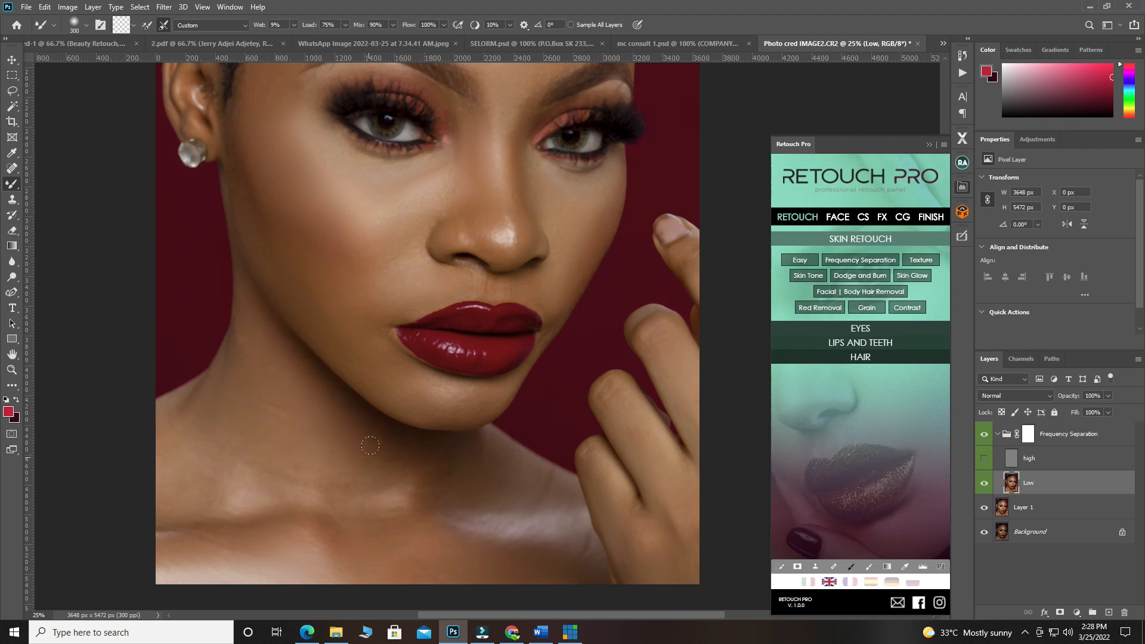
pyautogui.scroll(-2, 452, 461)
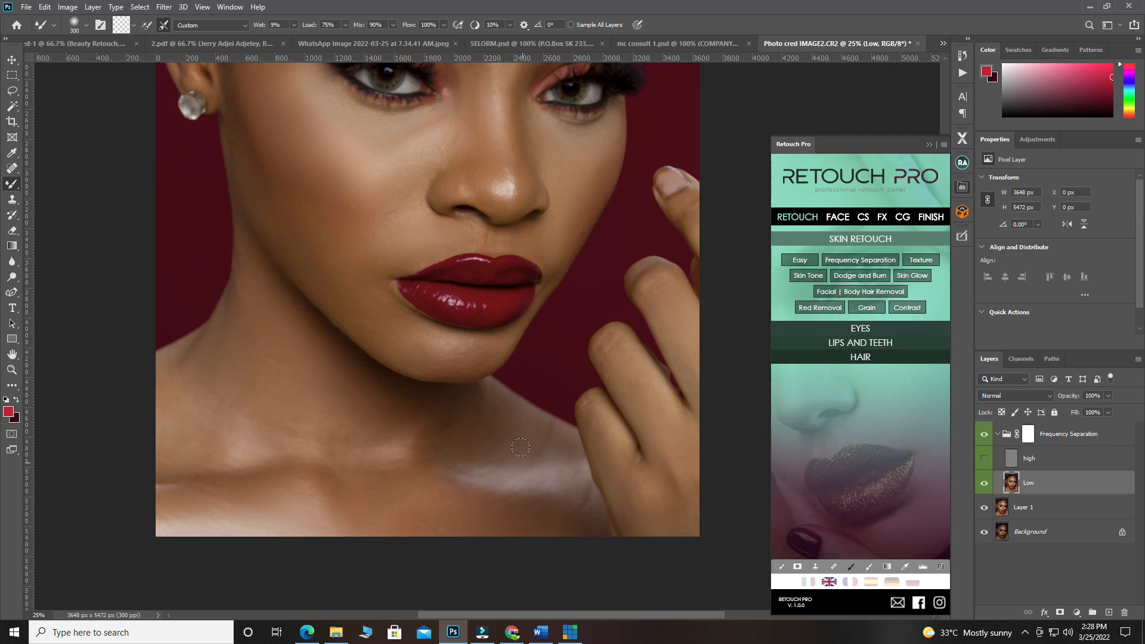
pyautogui.scroll(-2, 477, 418)
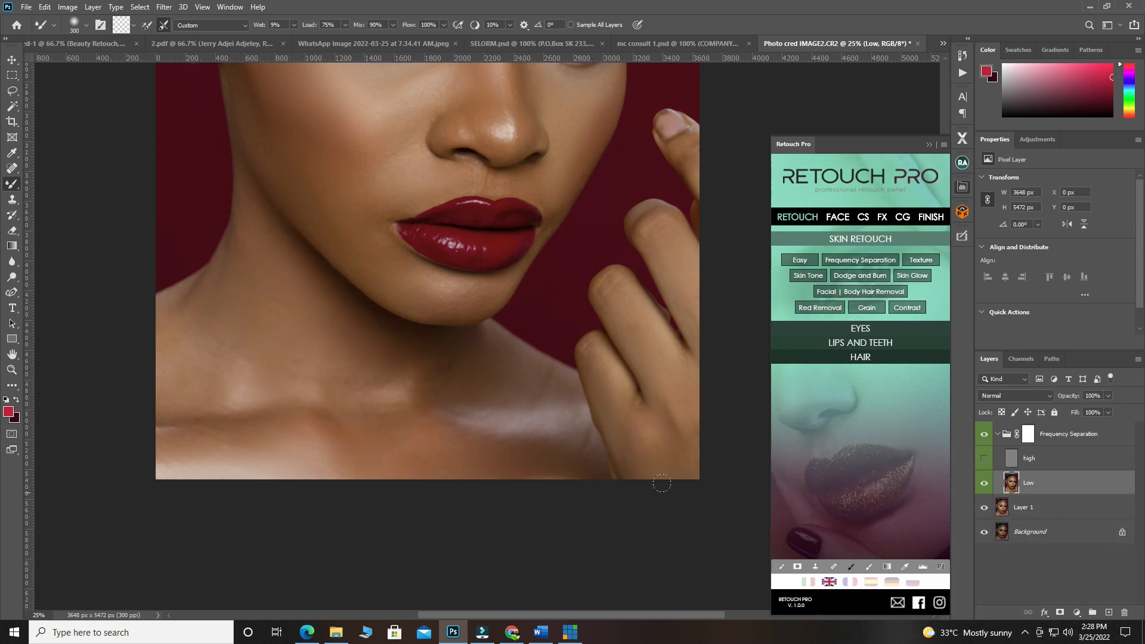
# Show the high layer and compare the whole portrait with and without the Frequency Separation group
pyautogui.click(984, 458)
pyautogui.scroll(4, 486, 372)
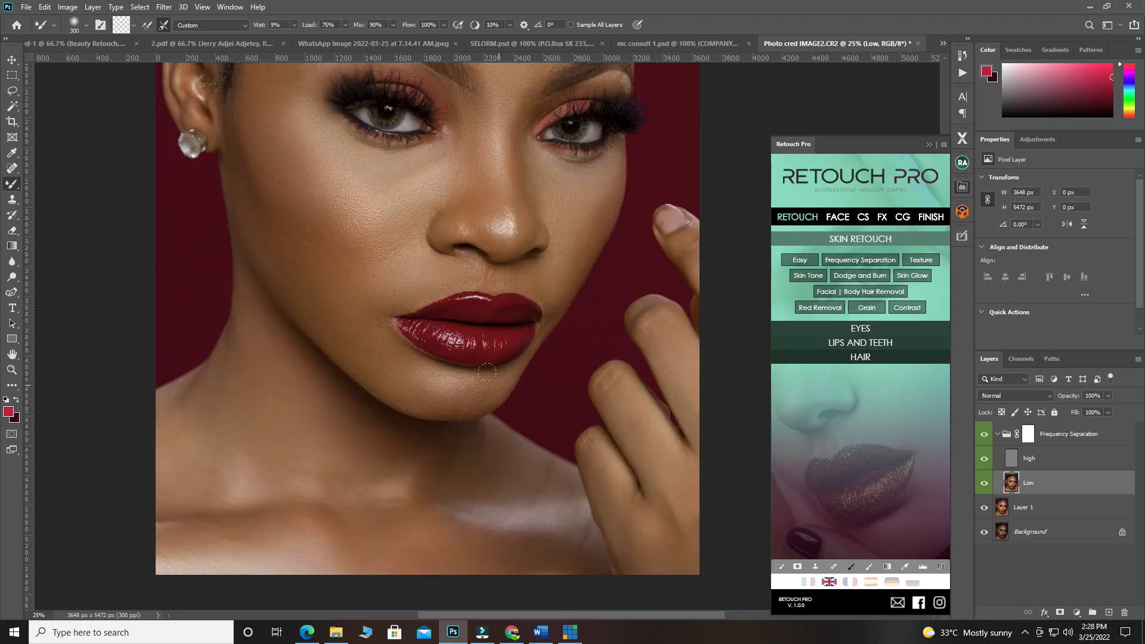
pyautogui.scroll(5, 487, 372)
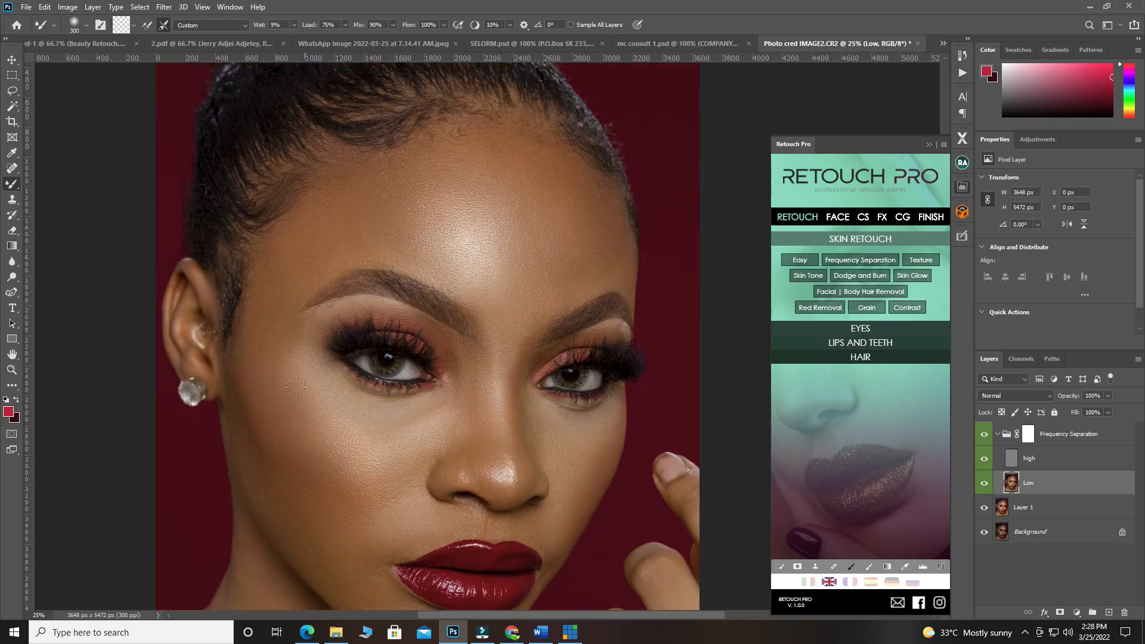
pyautogui.scroll(-3, 296, 387)
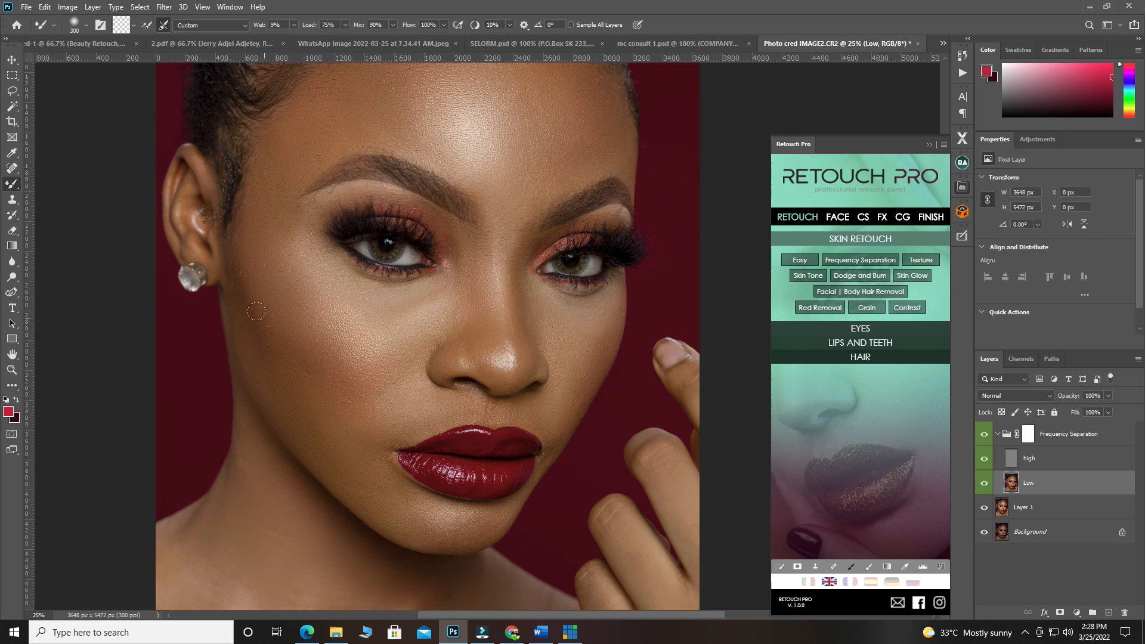
pyautogui.scroll(2, 263, 345)
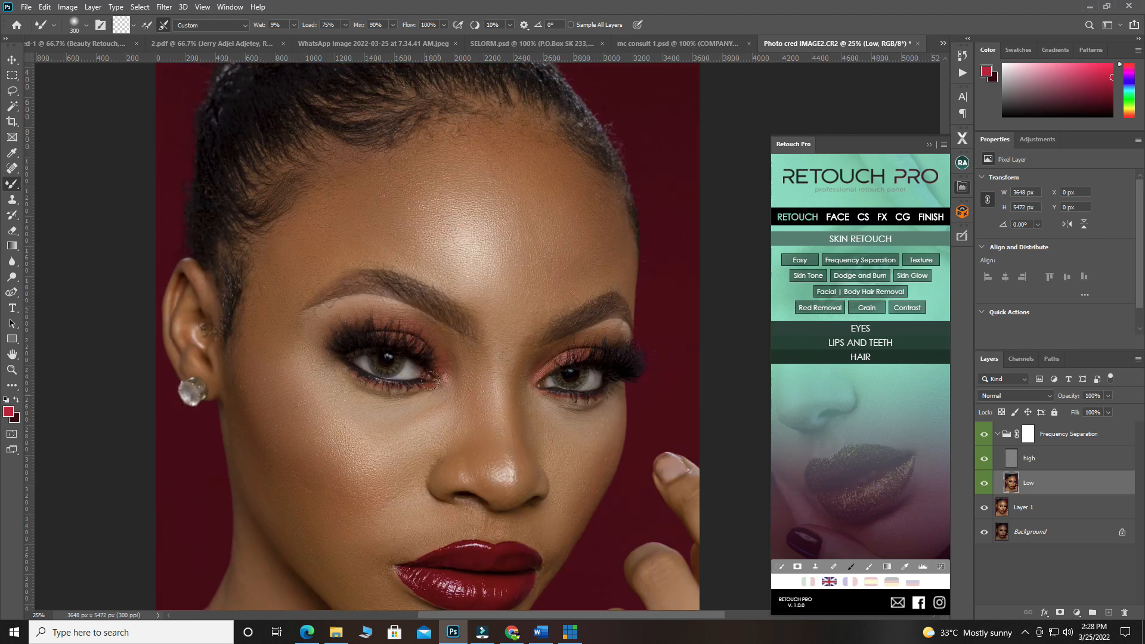
pyautogui.keyDown('alt'); pyautogui.click(451, 327); pyautogui.keyUp('alt')
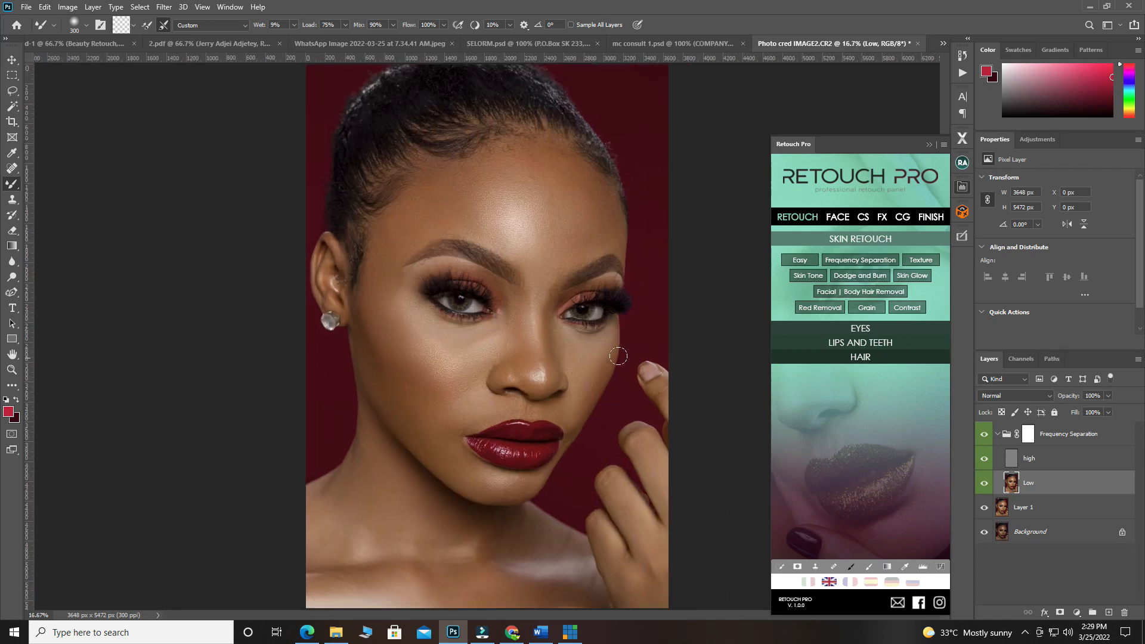
pyautogui.click(981, 436)
pyautogui.click(982, 435)
# Activate the Lasso tool and set its feather to 20 px
pyautogui.click(12, 91)
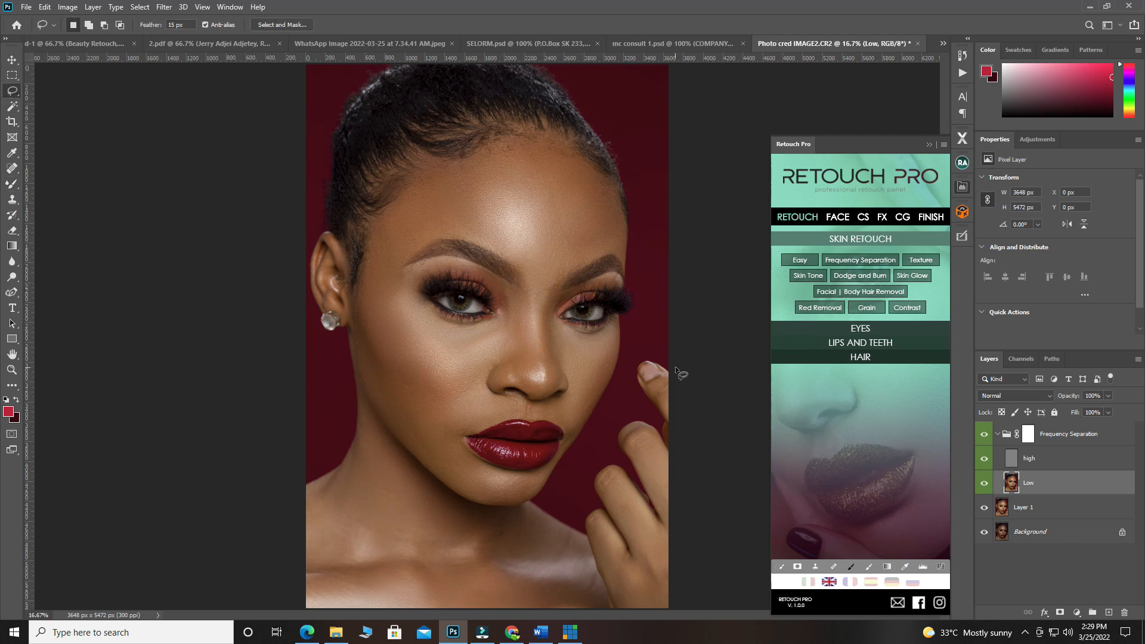
pyautogui.scroll(1, 481, 200)
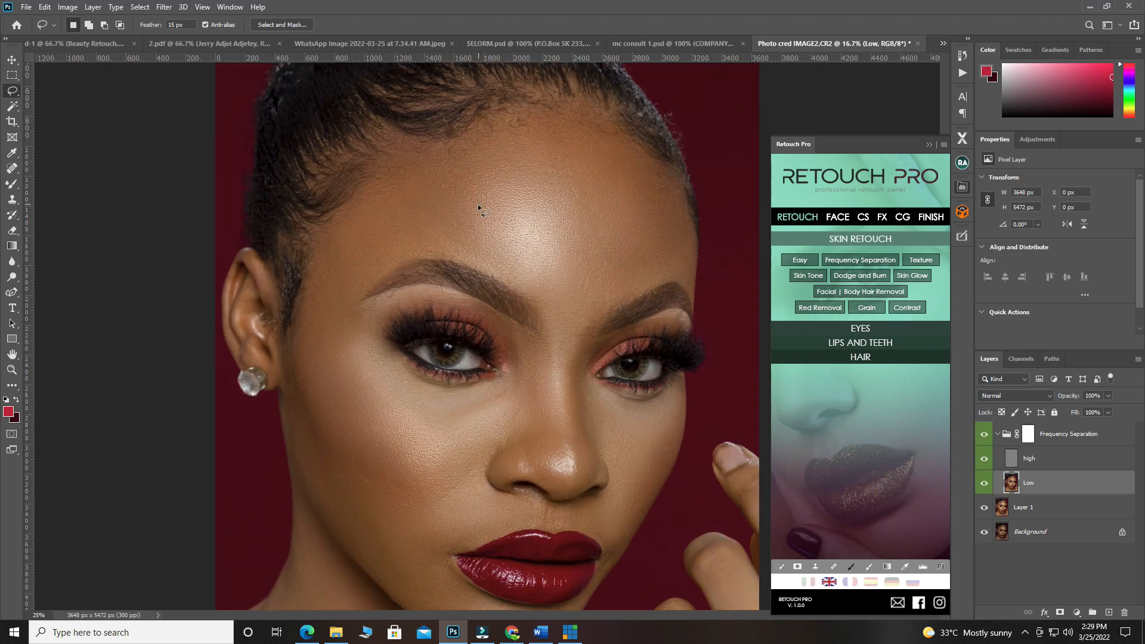
pyautogui.scroll(1, 449, 309)
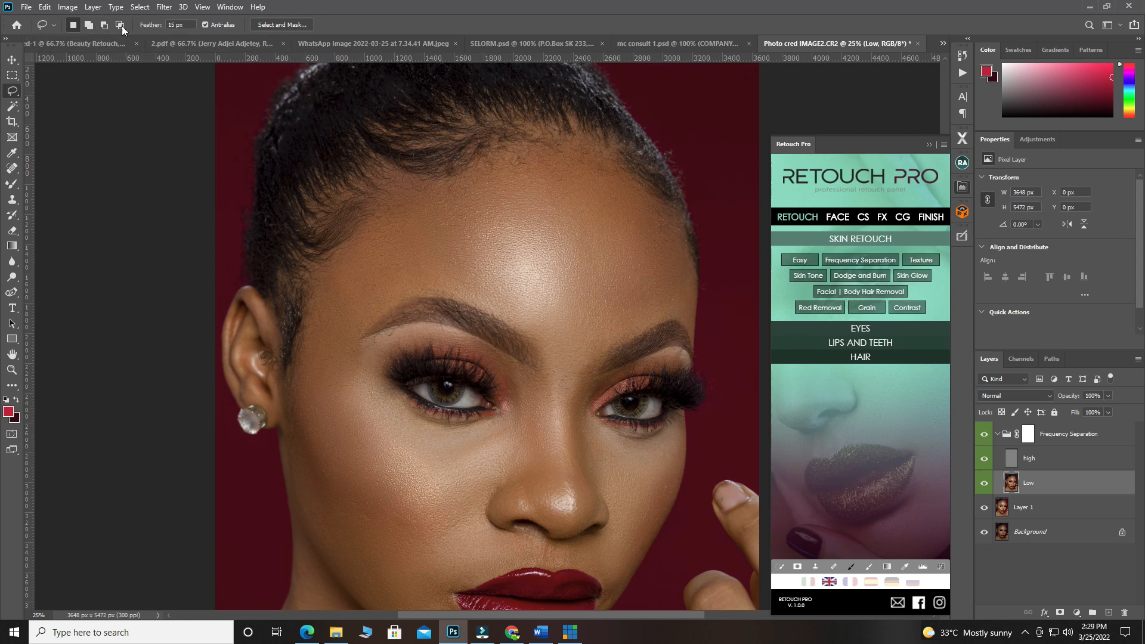
pyautogui.click(191, 27)
pyautogui.moveTo(153, 28); pyautogui.dragTo(144, 29)
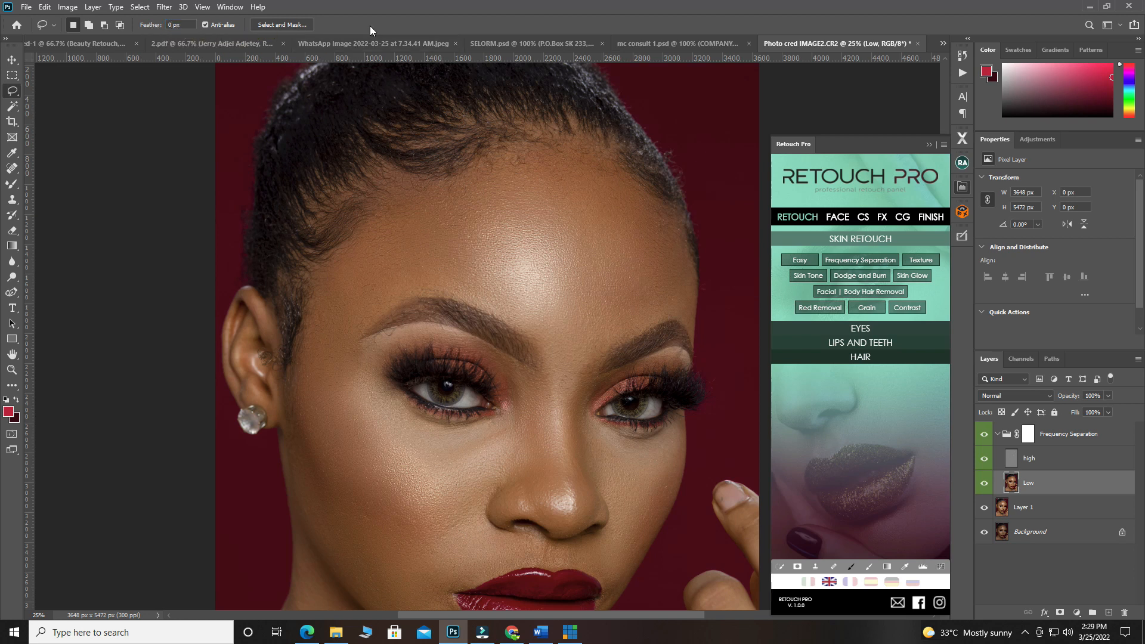
pyautogui.click(188, 24)
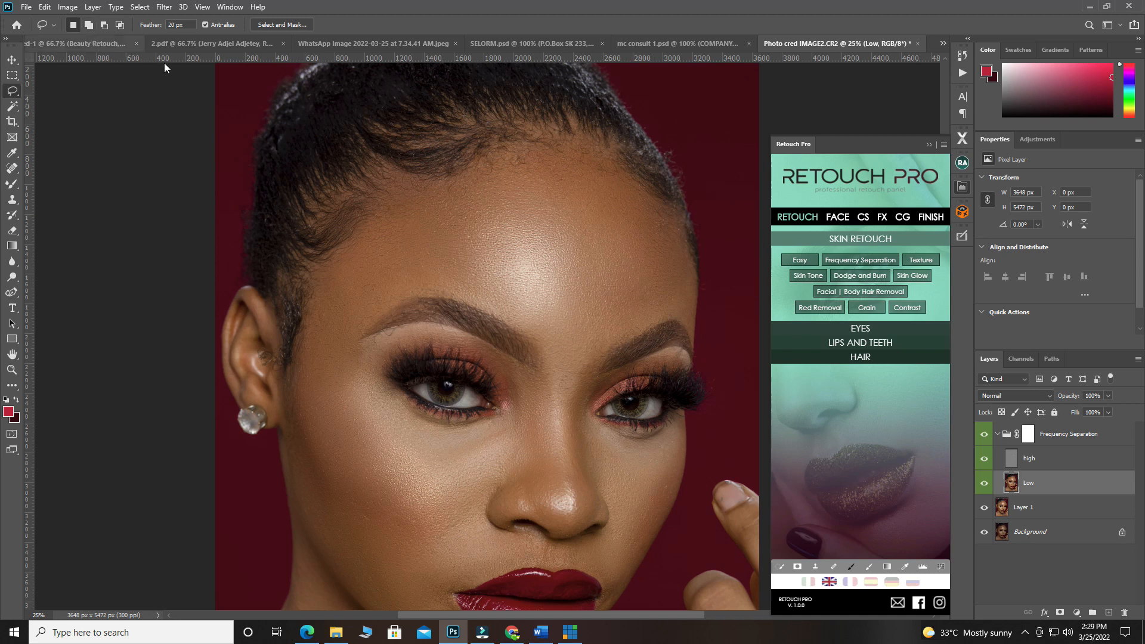
pyautogui.moveTo(391, 213)
pyautogui.mouseDown()
pyautogui.moveTo(452, 195)
pyautogui.moveTo(549, 189)
pyautogui.moveTo(602, 267)
pyautogui.moveTo(434, 262)
pyautogui.moveTo(394, 212)
pyautogui.mouseUp()
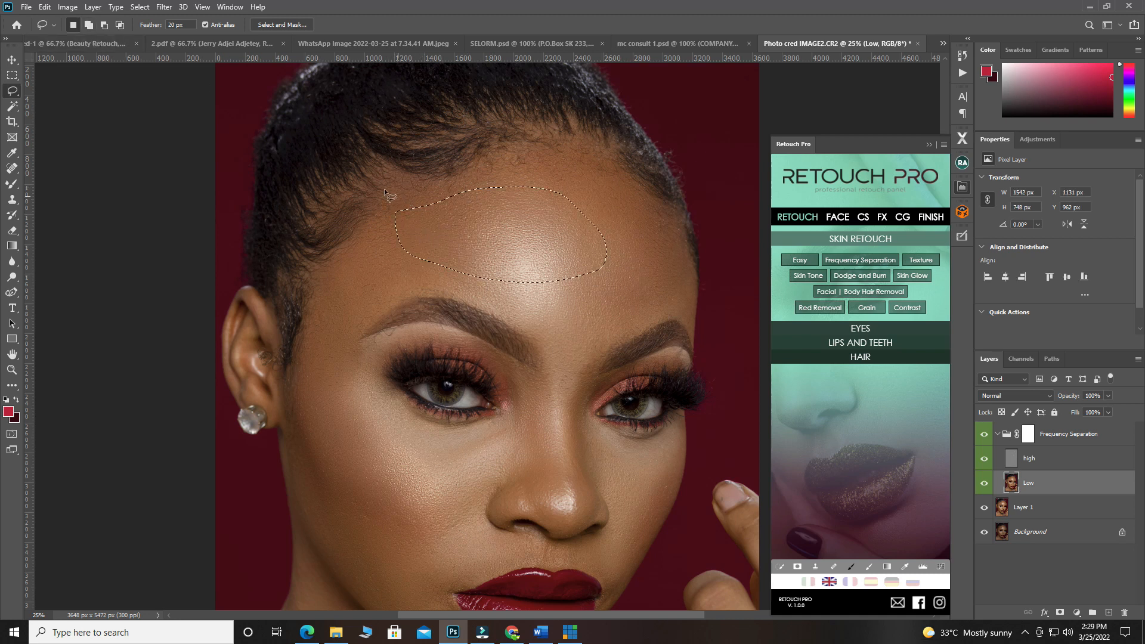
pyautogui.moveTo(639, 273)
pyautogui.mouseDown()
pyautogui.moveTo(610, 307)
pyautogui.moveTo(599, 290)
pyautogui.moveTo(538, 314)
pyautogui.moveTo(591, 307)
pyautogui.mouseUp()
pyautogui.moveTo(388, 431); pyautogui.dragTo(387, 433)
pyautogui.moveTo(358, 284)
pyautogui.mouseDown()
pyautogui.moveTo(384, 303)
pyautogui.moveTo(357, 285)
pyautogui.mouseUp()
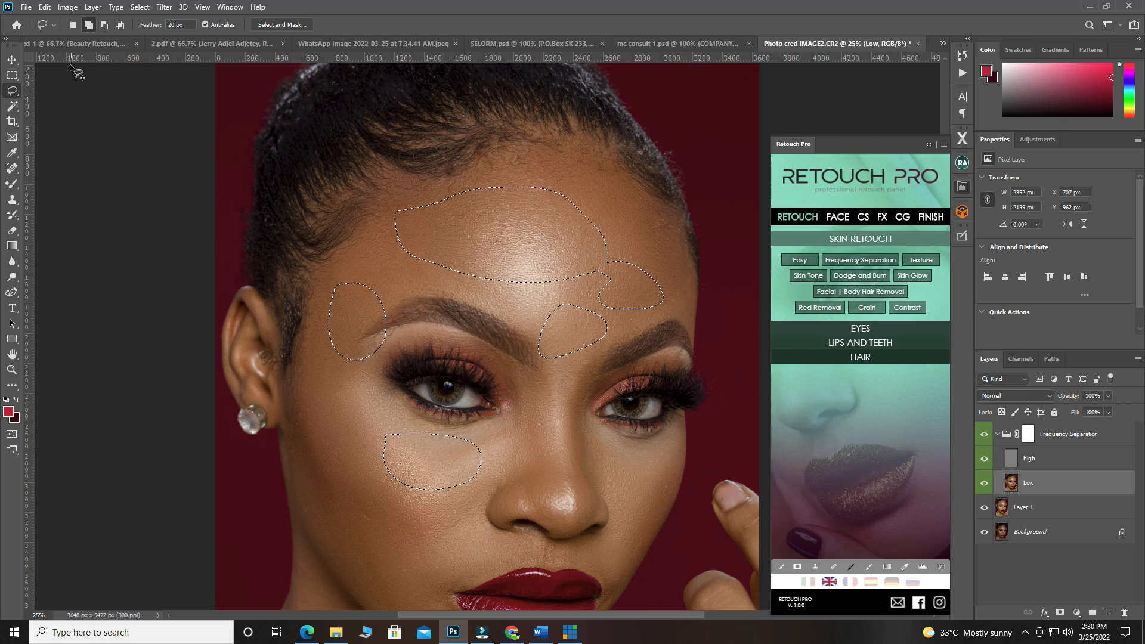
pyautogui.hotkey('ctrl', 'd')
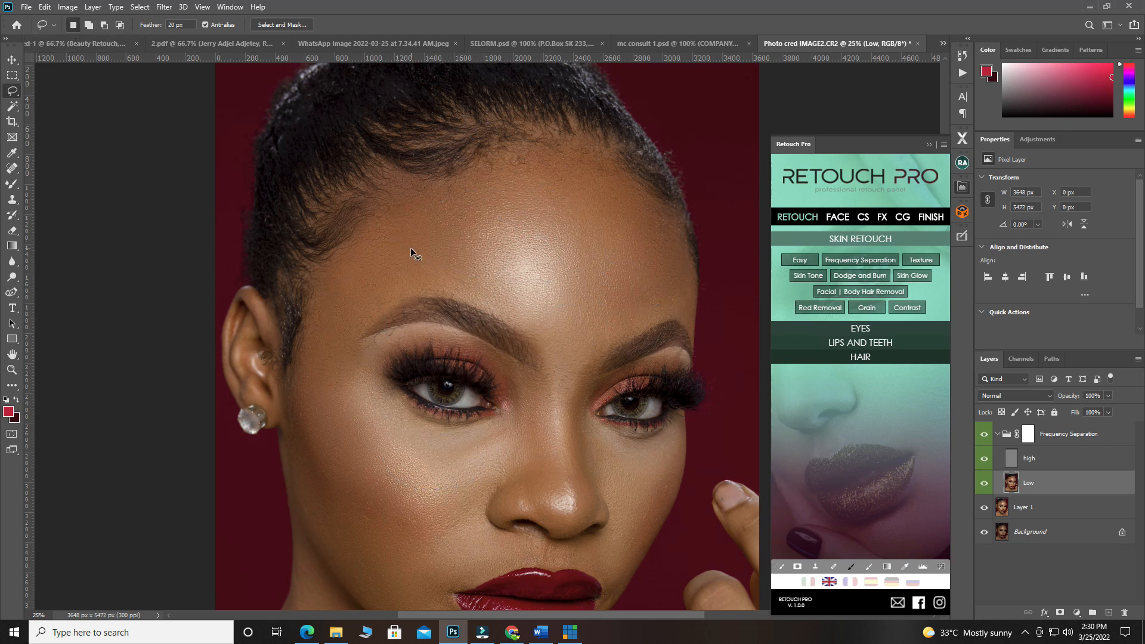
# Lasso the whole forehead on the Low layer, following the hairline, the temple and the upper edges of the eyebrows
pyautogui.scroll(3, 417, 262)
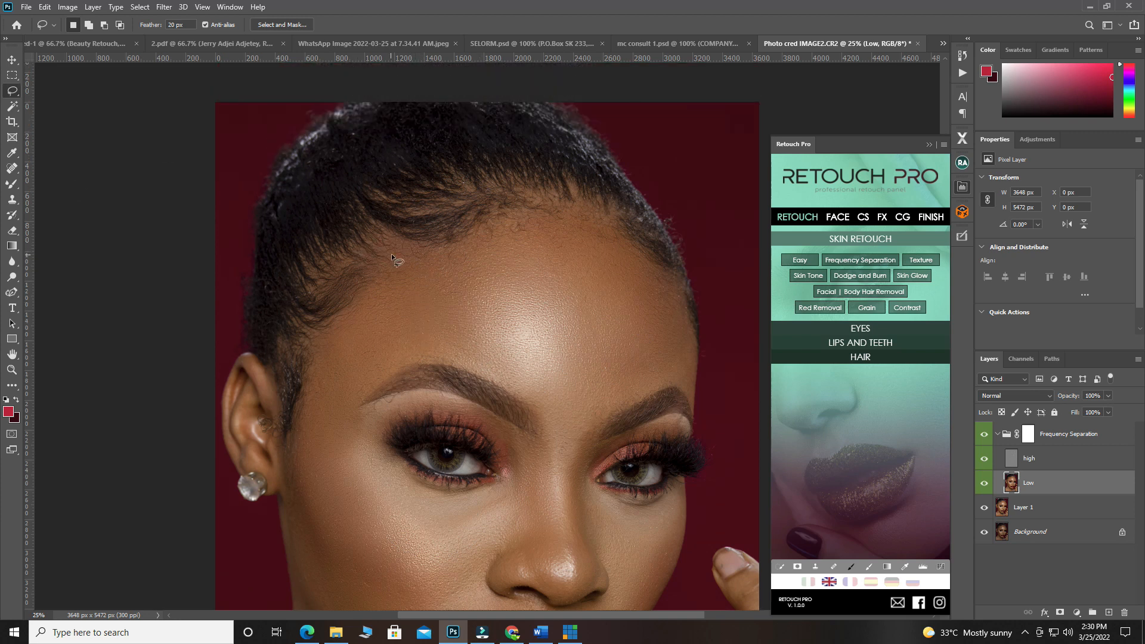
pyautogui.moveTo(427, 306); pyautogui.dragTo(417, 307)
pyautogui.keyDown('ctrl'); pyautogui.click(417, 306); pyautogui.keyUp('ctrl')
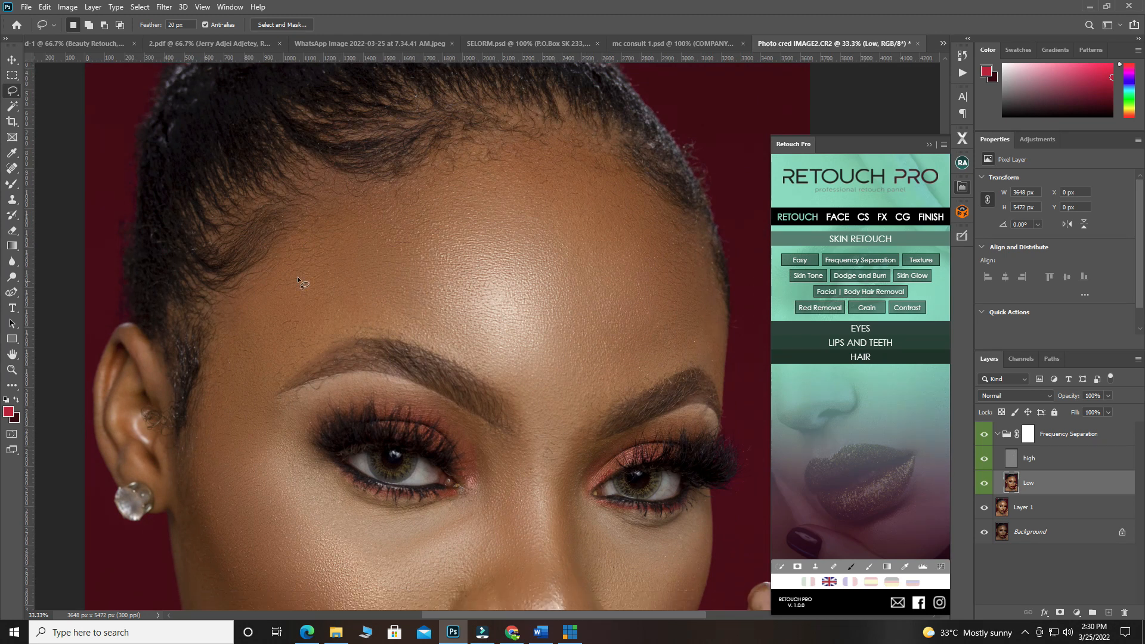
pyautogui.moveTo(335, 180); pyautogui.dragTo(447, 147)
pyautogui.moveTo(684, 232)
pyautogui.mouseDown()
pyautogui.moveTo(707, 304)
pyautogui.moveTo(661, 373)
pyautogui.mouseUp()
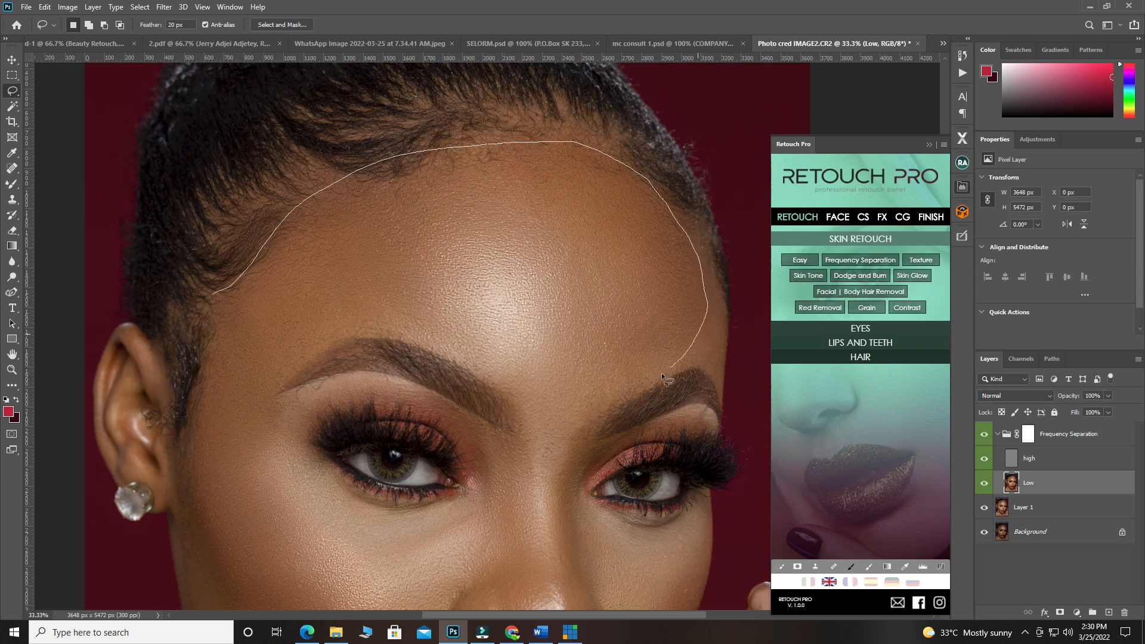
pyautogui.moveTo(494, 364); pyautogui.dragTo(368, 336)
pyautogui.moveTo(233, 389); pyautogui.dragTo(214, 373)
pyautogui.moveTo(217, 307); pyautogui.dragTo(220, 303)
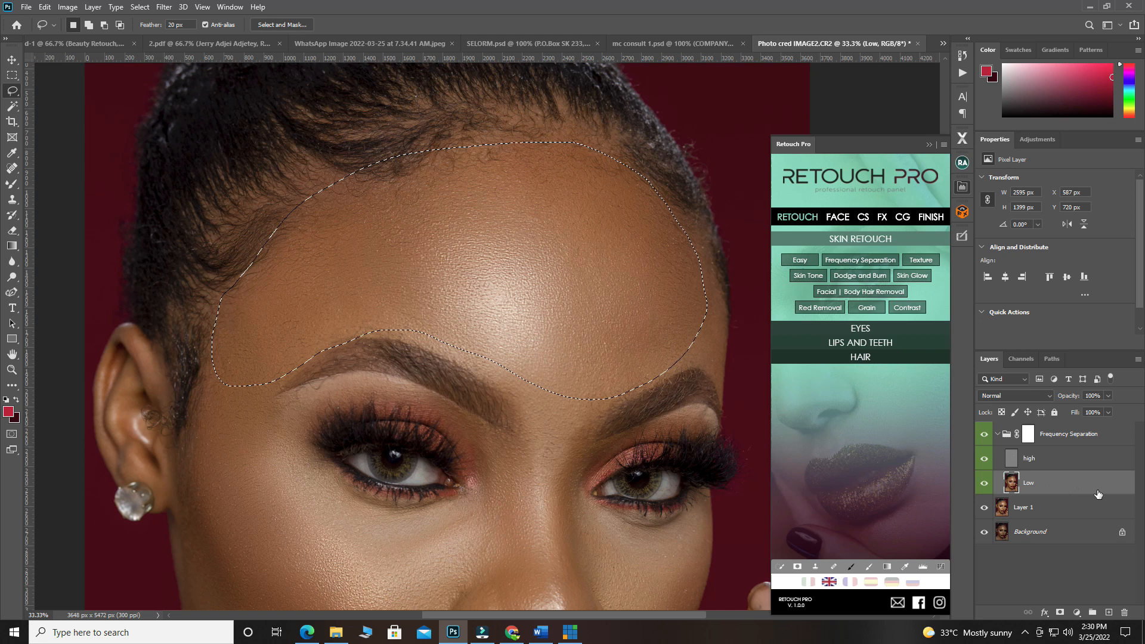
# Apply a Gaussian Blur to the forehead selection, adjusting the radius while judging the preview on the zoomed-out portrait
pyautogui.click(164, 6)
pyautogui.moveTo(213, 146)
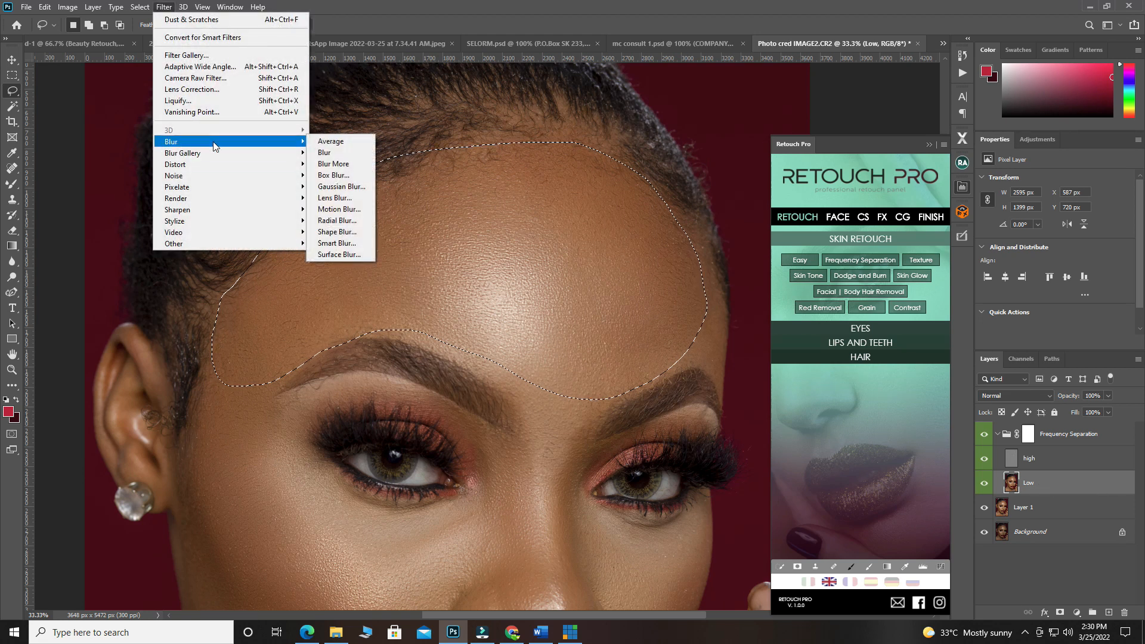
pyautogui.click(333, 186)
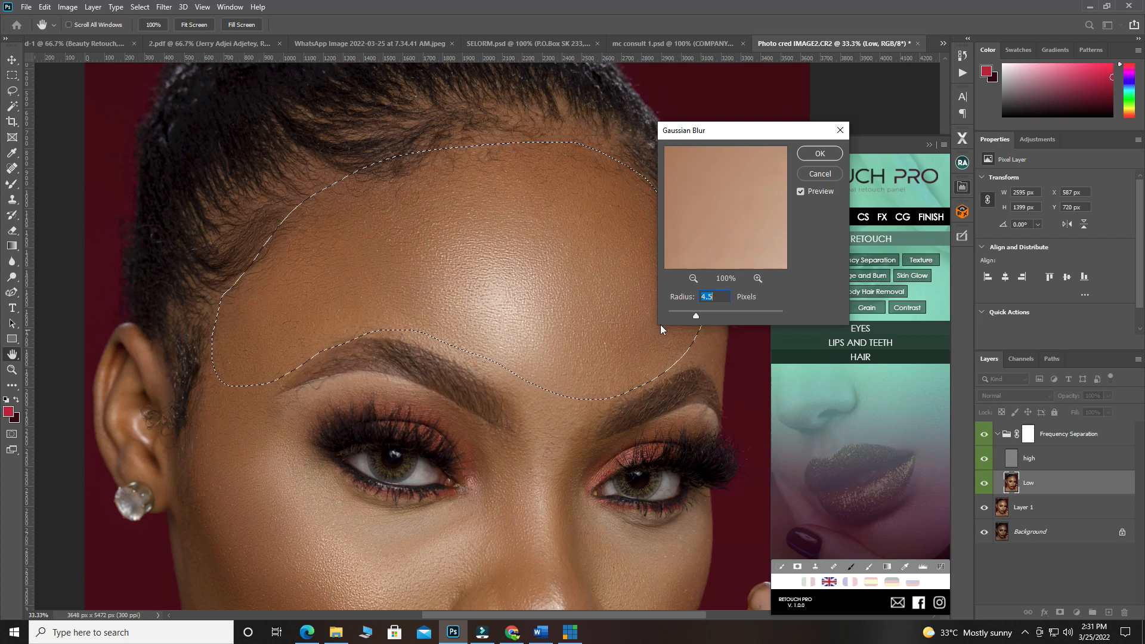
pyautogui.click(704, 312)
pyautogui.press('alt')
pyautogui.keyDown('alt'); pyautogui.click(480, 305); pyautogui.keyUp('alt')
pyautogui.keyDown('alt'); pyautogui.click(480, 304); pyautogui.keyUp('alt')
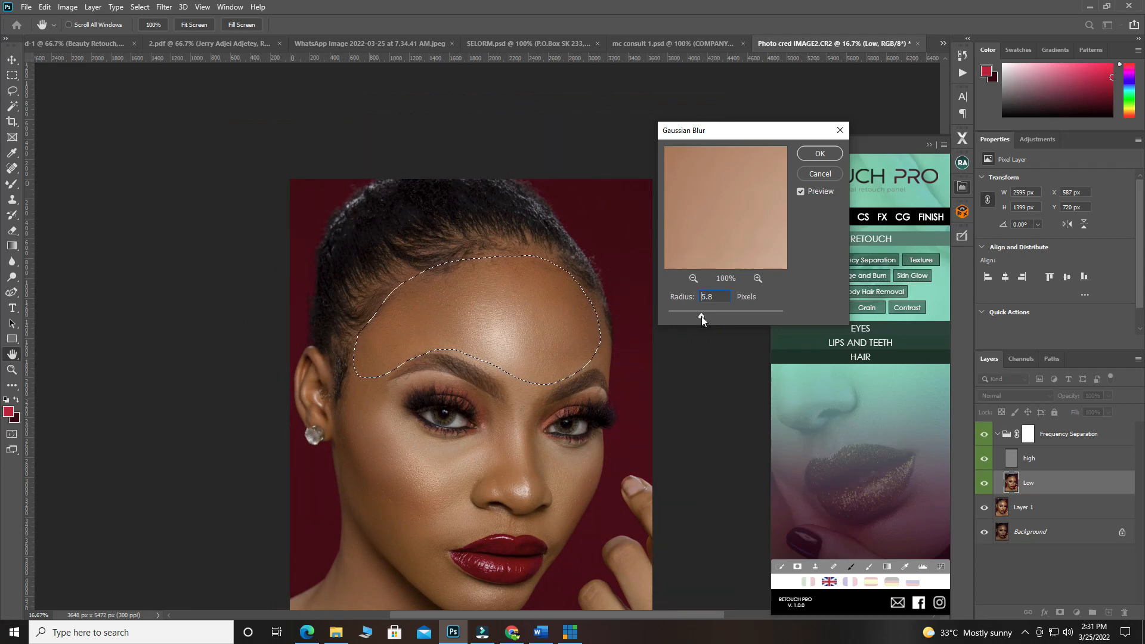
pyautogui.moveTo(699, 320); pyautogui.dragTo(698, 321)
pyautogui.click(816, 156)
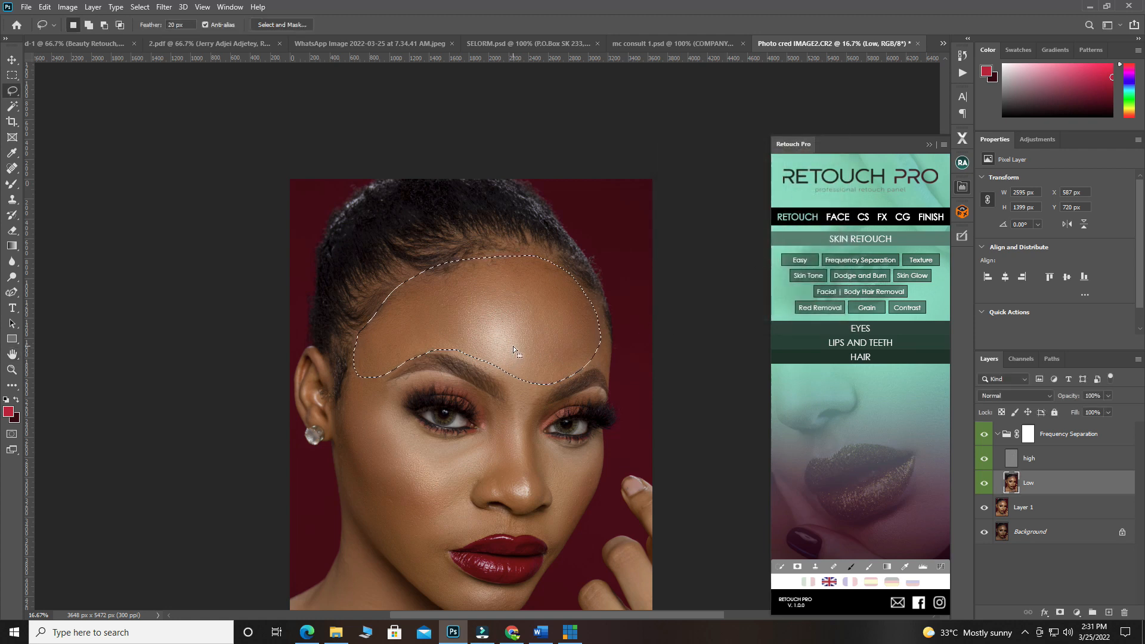
# Fade the forehead's Gaussian Blur to 87% opacity in Normal mode and clear the selection
pyautogui.rightClick(543, 318)
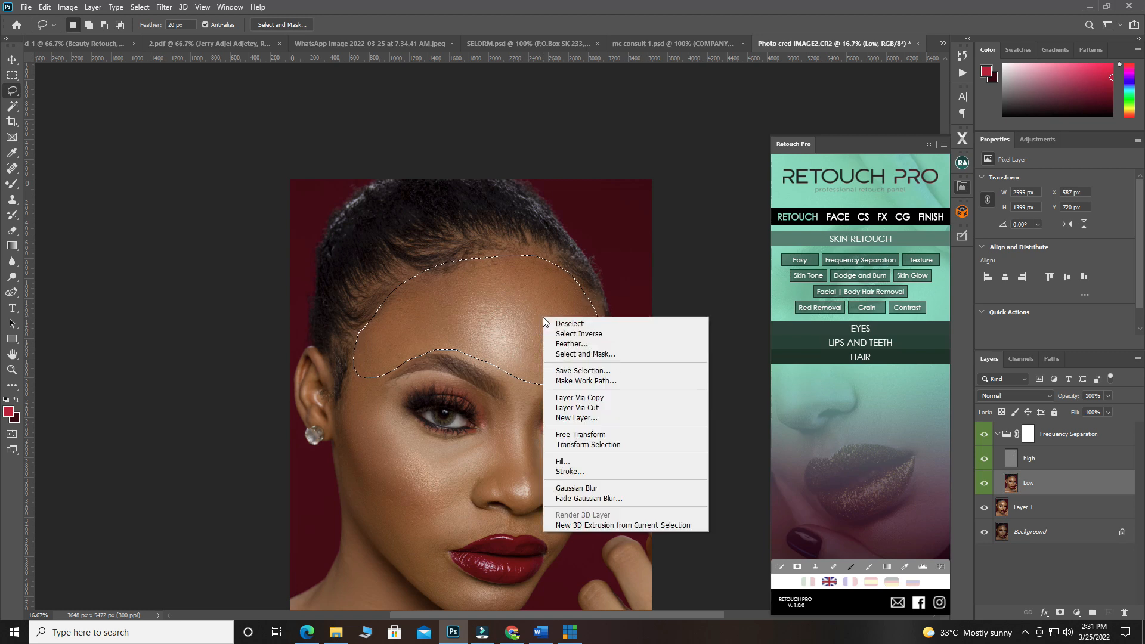
pyautogui.click(520, 310)
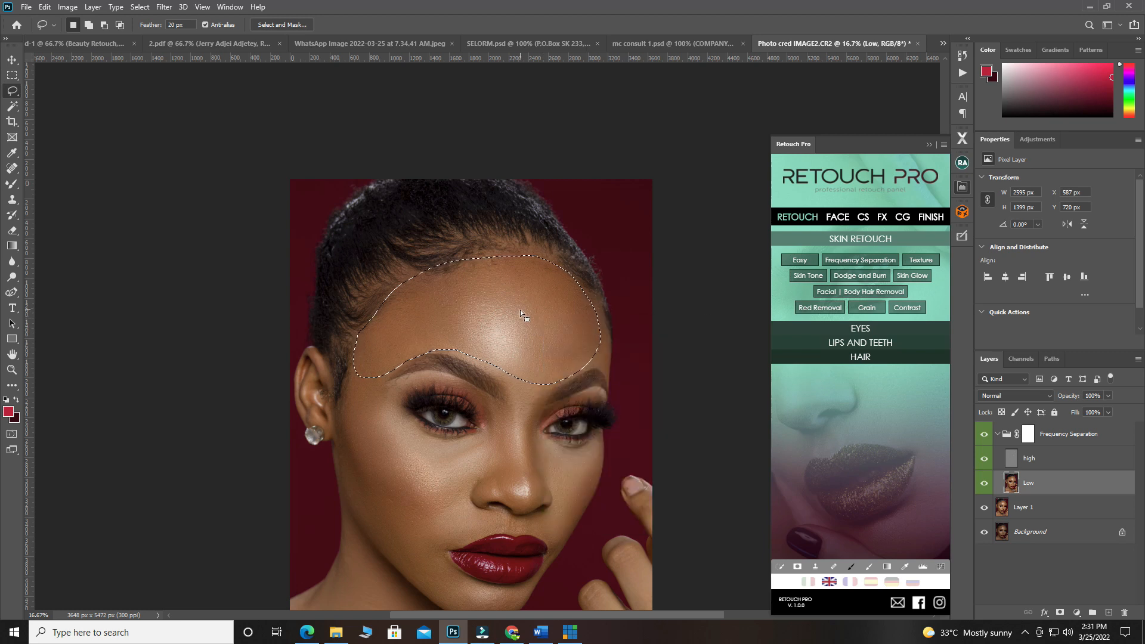
pyautogui.rightClick(520, 309)
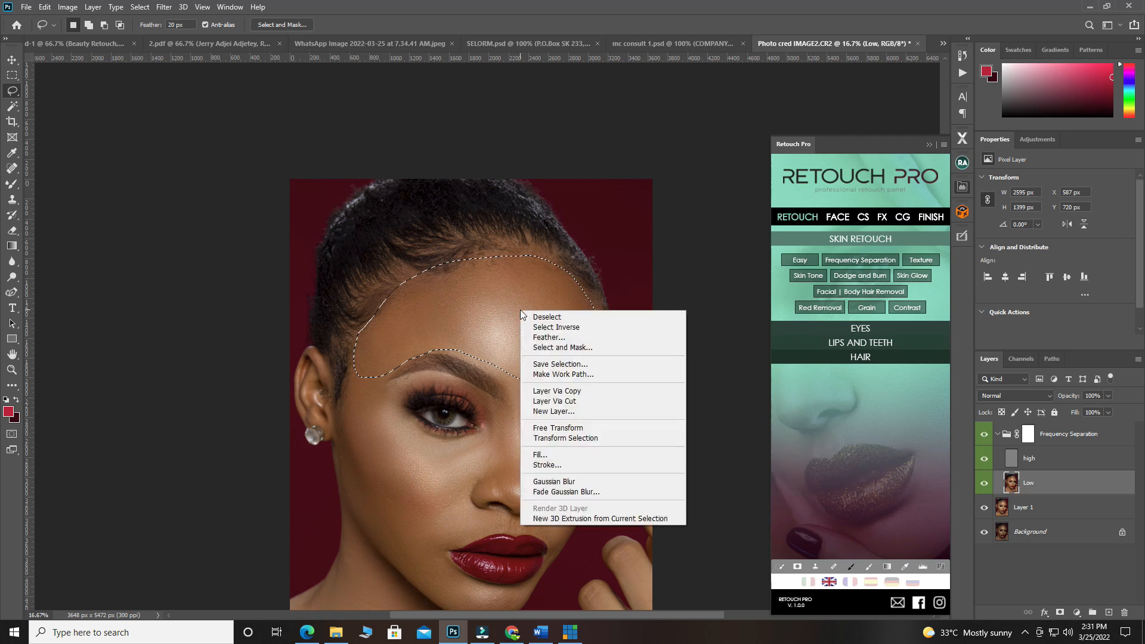
pyautogui.click(552, 492)
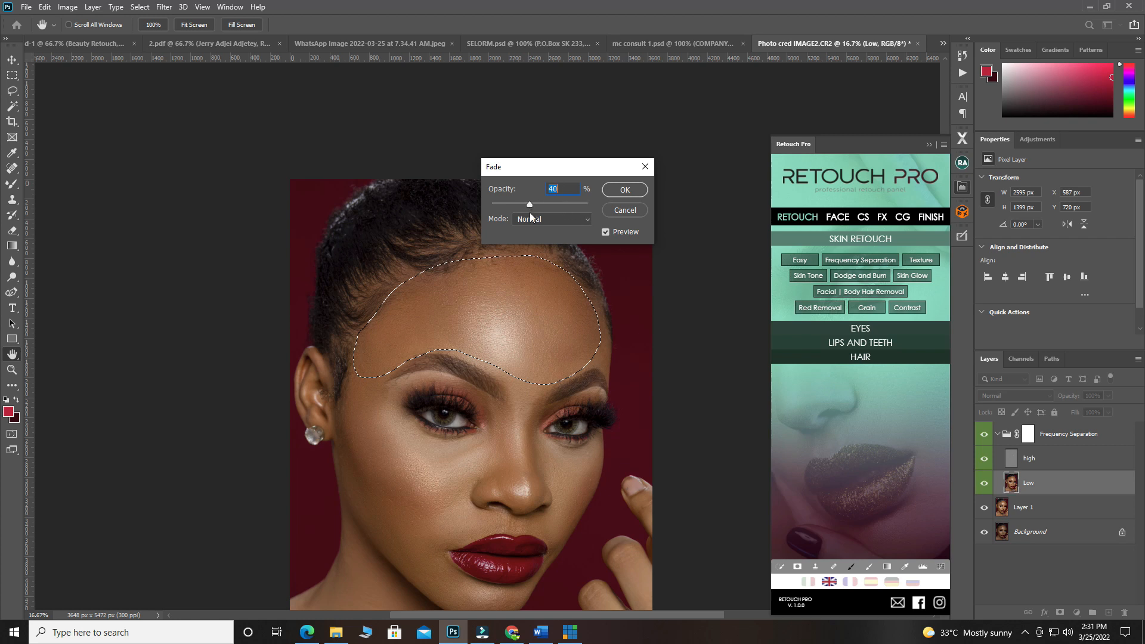
pyautogui.moveTo(536, 214); pyautogui.dragTo(549, 214)
pyautogui.moveTo(571, 216); pyautogui.dragTo(575, 203)
pyautogui.click(625, 190)
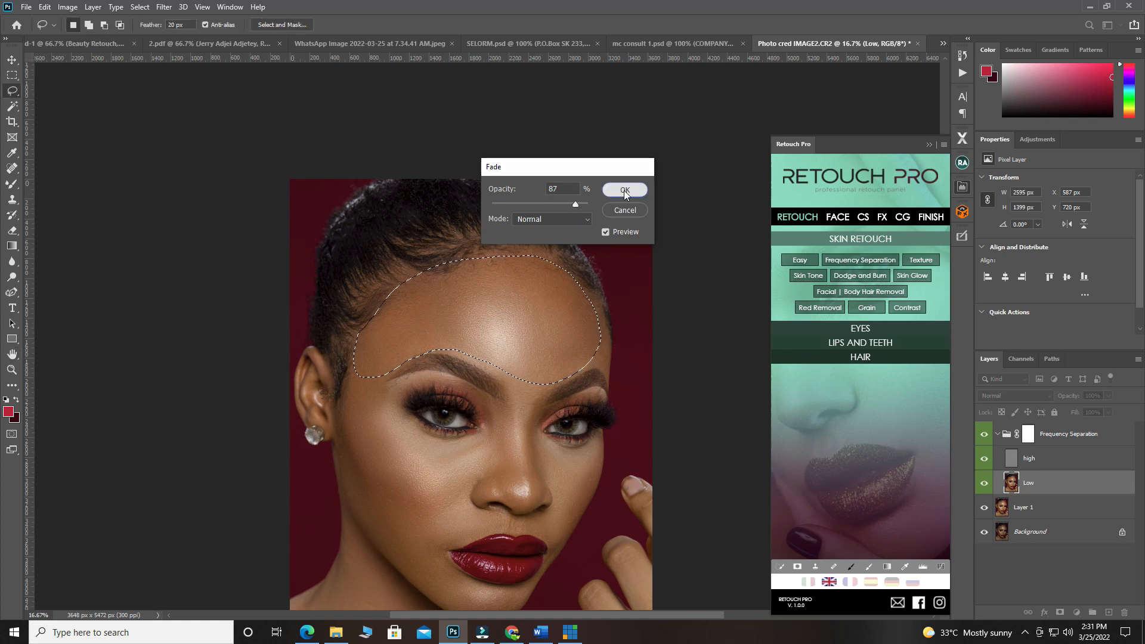
pyautogui.scroll(2, 503, 353)
pyautogui.scroll(-2, 504, 331)
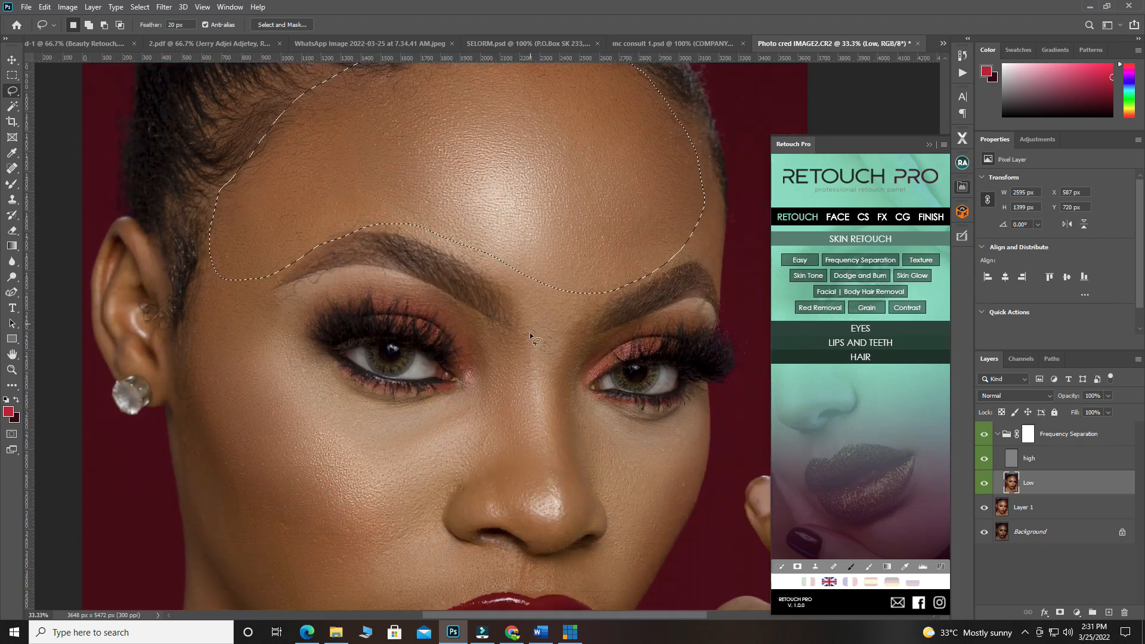
pyautogui.hotkey('ctrl', 'd')
# Lasso the cheek on the earring side from the temple to the mouth corner, reapply the Gaussian Blur and deselect
pyautogui.scroll(3, 281, 301)
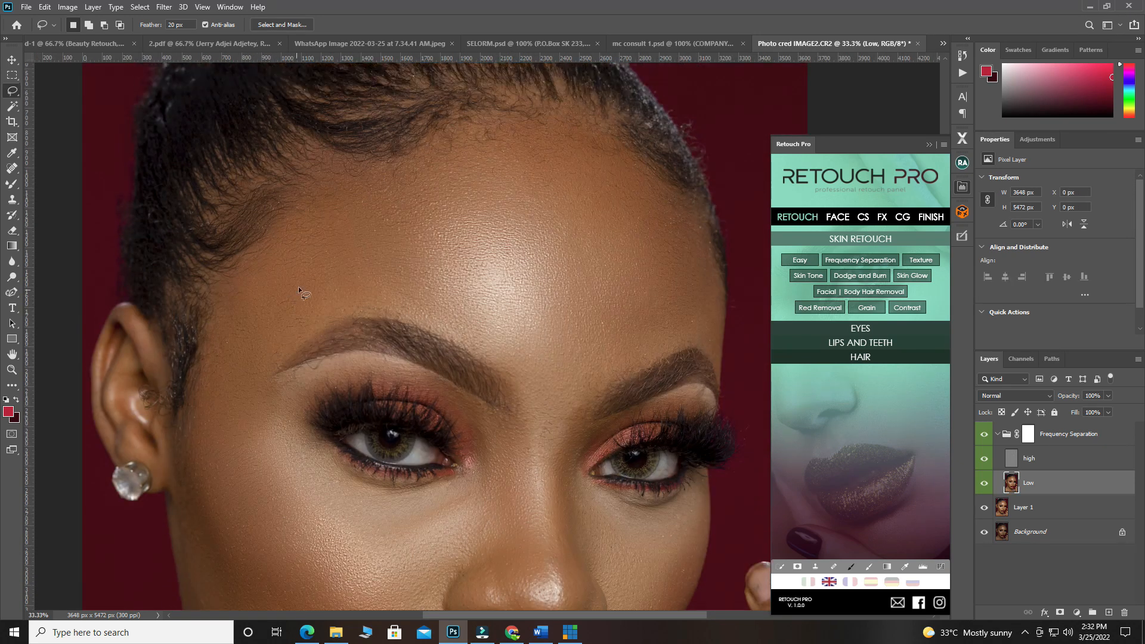
pyautogui.scroll(-5, 281, 306)
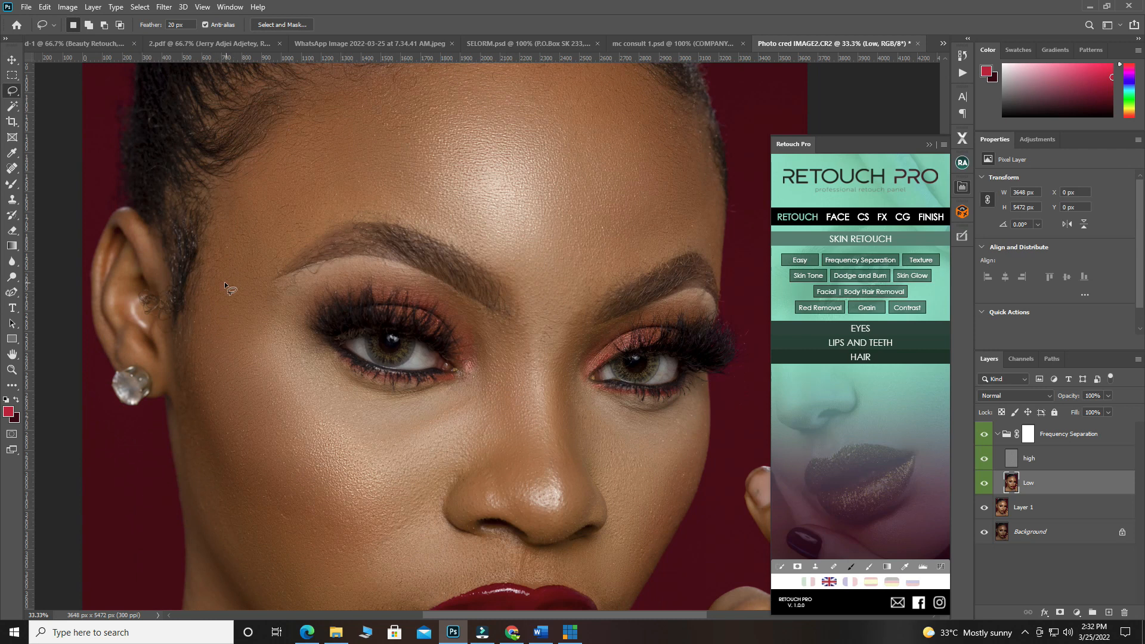
pyautogui.moveTo(209, 203)
pyautogui.mouseDown()
pyautogui.moveTo(238, 206)
pyautogui.moveTo(283, 305)
pyautogui.moveTo(324, 352)
pyautogui.moveTo(377, 376)
pyautogui.moveTo(424, 375)
pyautogui.moveTo(455, 363)
pyautogui.moveTo(494, 321)
pyautogui.moveTo(520, 343)
pyautogui.moveTo(515, 393)
pyautogui.moveTo(432, 452)
pyautogui.moveTo(406, 488)
pyautogui.moveTo(376, 586)
pyautogui.moveTo(351, 603)
pyautogui.moveTo(257, 544)
pyautogui.mouseUp()
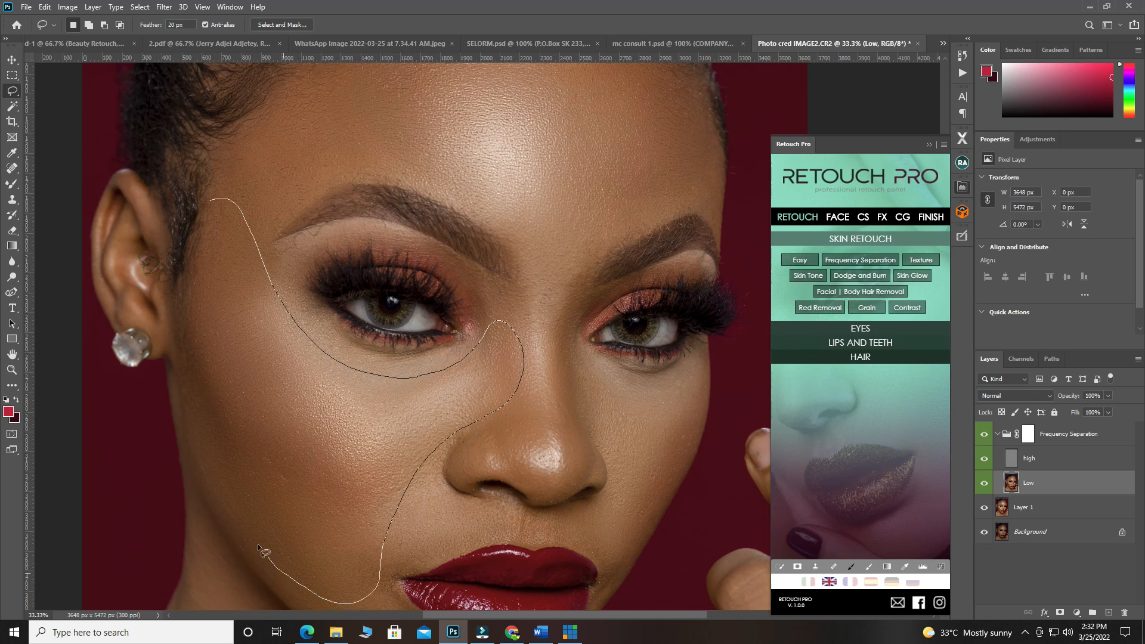
pyautogui.moveTo(192, 420)
pyautogui.mouseDown()
pyautogui.moveTo(185, 339)
pyautogui.moveTo(198, 254)
pyautogui.moveTo(232, 203)
pyautogui.mouseUp()
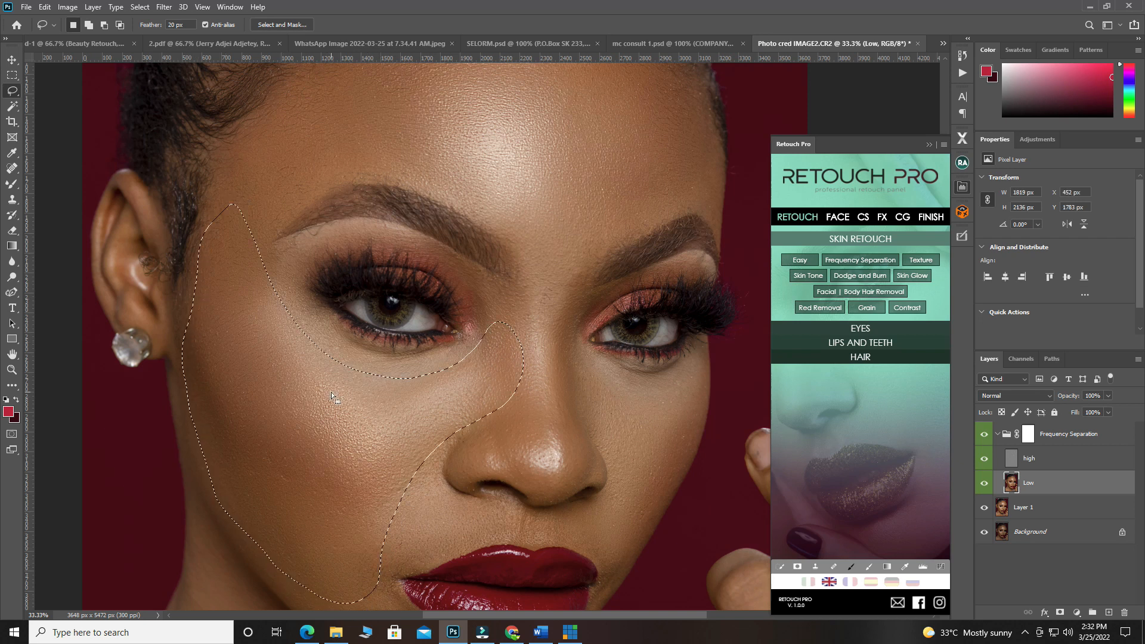
pyautogui.scroll(-1, 331, 392)
pyautogui.rightClick(330, 382)
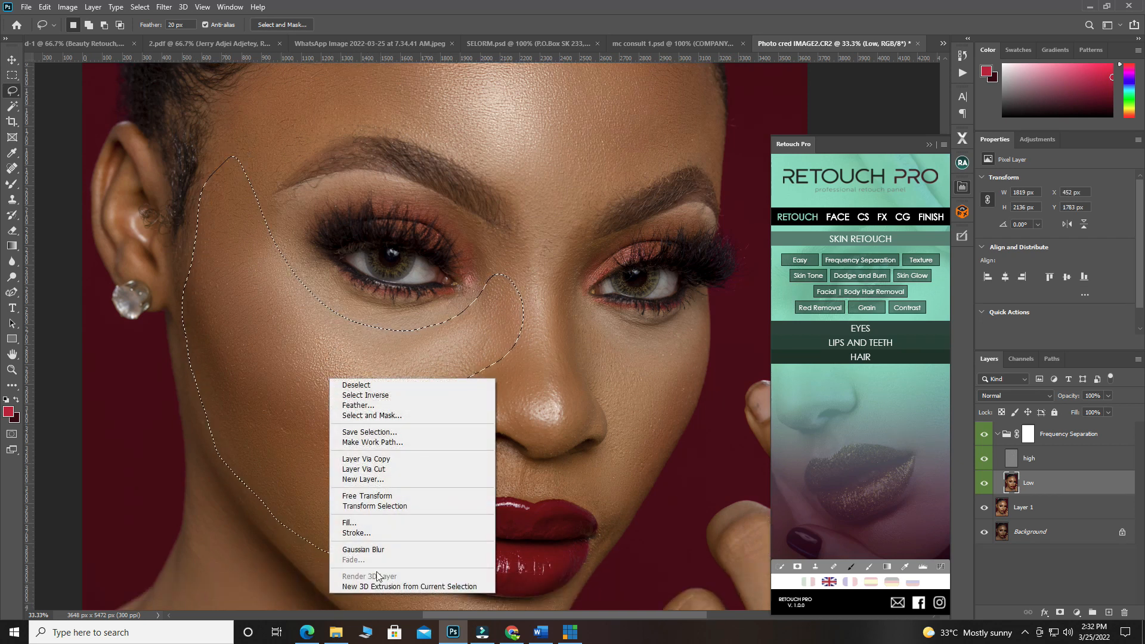
pyautogui.click(369, 550)
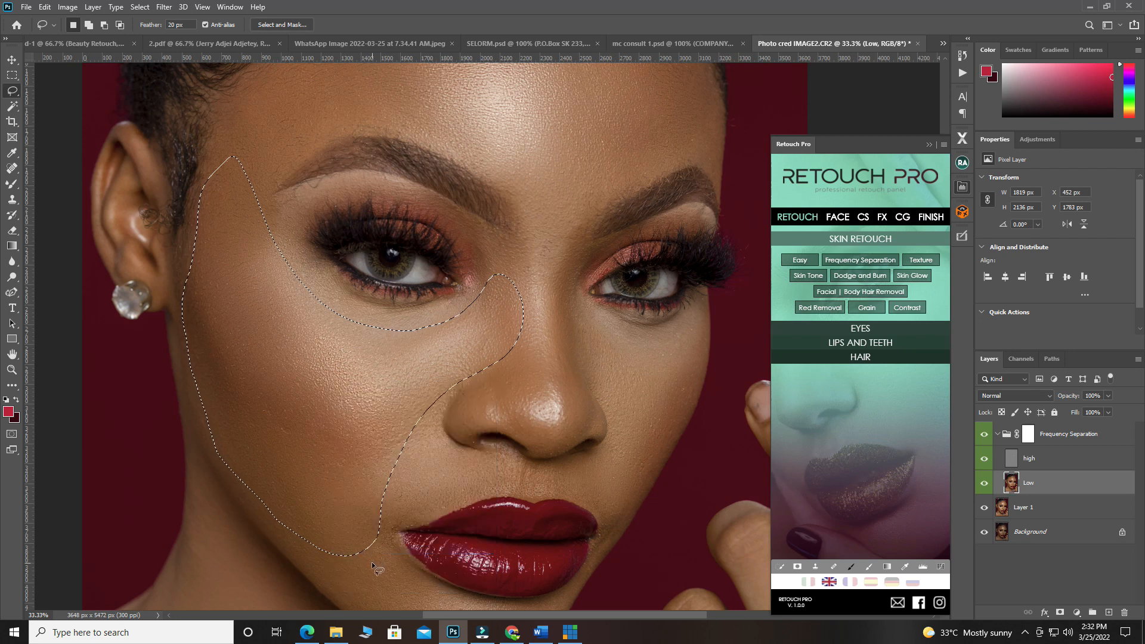
pyautogui.scroll(-1, 382, 489)
pyautogui.hotkey('ctrl', 'd')
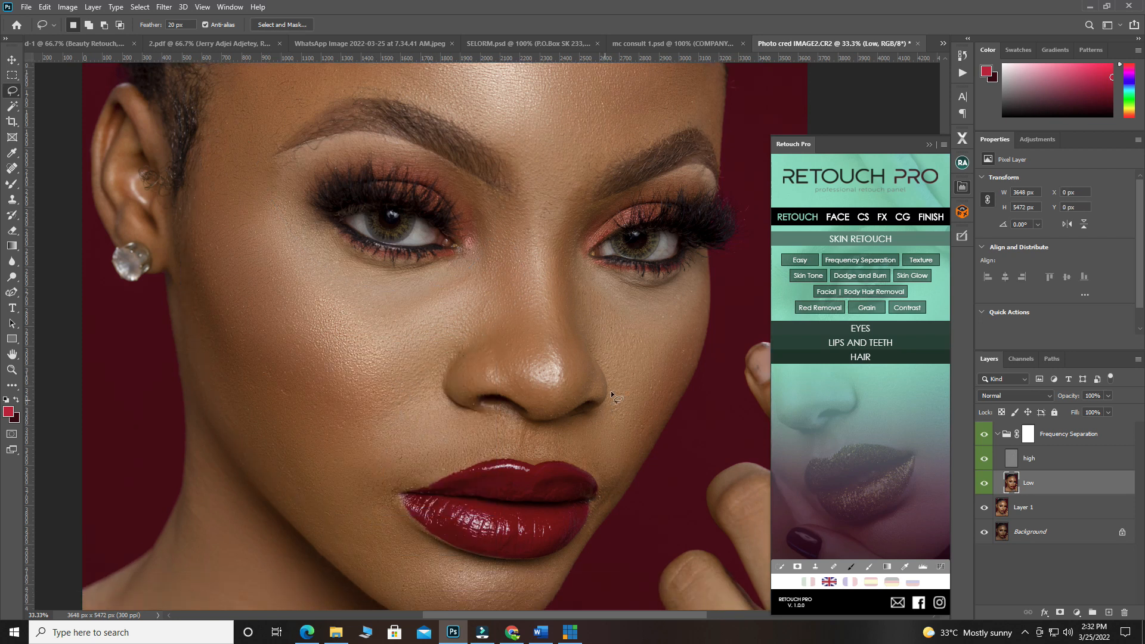
# Lasso the cheek on the raised-hand side between the under-eye, nose and jaw, reapply the Gaussian Blur and deselect
pyautogui.hscroll(1, 641, 360)
pyautogui.moveTo(567, 295)
pyautogui.mouseDown()
pyautogui.moveTo(640, 290)
pyautogui.moveTo(649, 300)
pyautogui.moveTo(606, 404)
pyautogui.moveTo(560, 459)
pyautogui.moveTo(527, 444)
pyautogui.moveTo(561, 409)
pyautogui.moveTo(563, 379)
pyautogui.moveTo(532, 278)
pyautogui.mouseUp()
pyautogui.rightClick(570, 330)
pyautogui.click(577, 507)
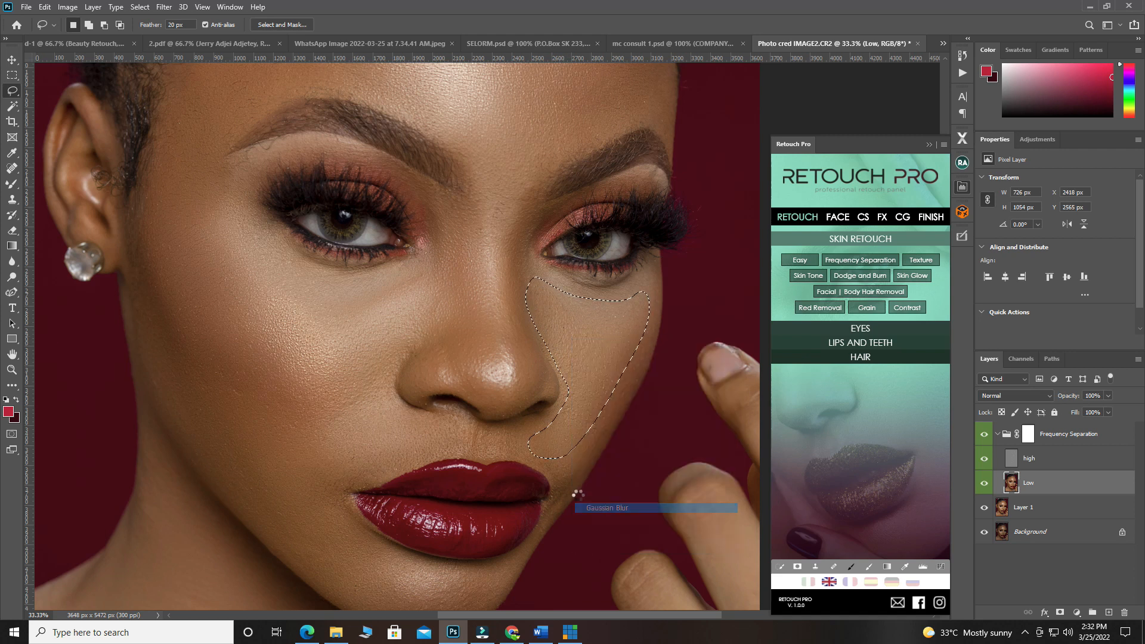
pyautogui.scroll(-4, 393, 421)
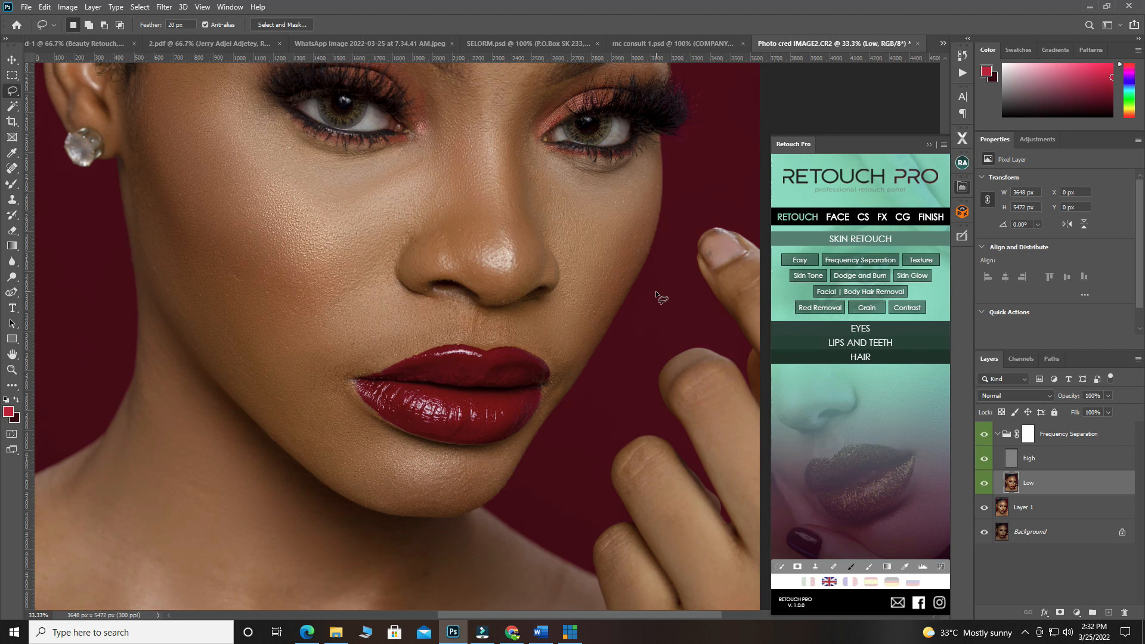
pyautogui.hotkey('ctrl', 'shift', 'd')
pyautogui.hotkey('ctrl', 'd')
# Lasso the skin below the mouth corner along the chin, reapply the Gaussian Blur and deselect
pyautogui.scroll(-4, 290, 285)
pyautogui.moveTo(330, 256)
pyautogui.mouseDown()
pyautogui.moveTo(416, 340)
pyautogui.moveTo(495, 350)
pyautogui.moveTo(470, 380)
pyautogui.moveTo(437, 389)
pyautogui.moveTo(333, 363)
pyautogui.moveTo(294, 311)
pyautogui.moveTo(296, 265)
pyautogui.moveTo(322, 258)
pyautogui.mouseUp()
pyautogui.rightClick(363, 327)
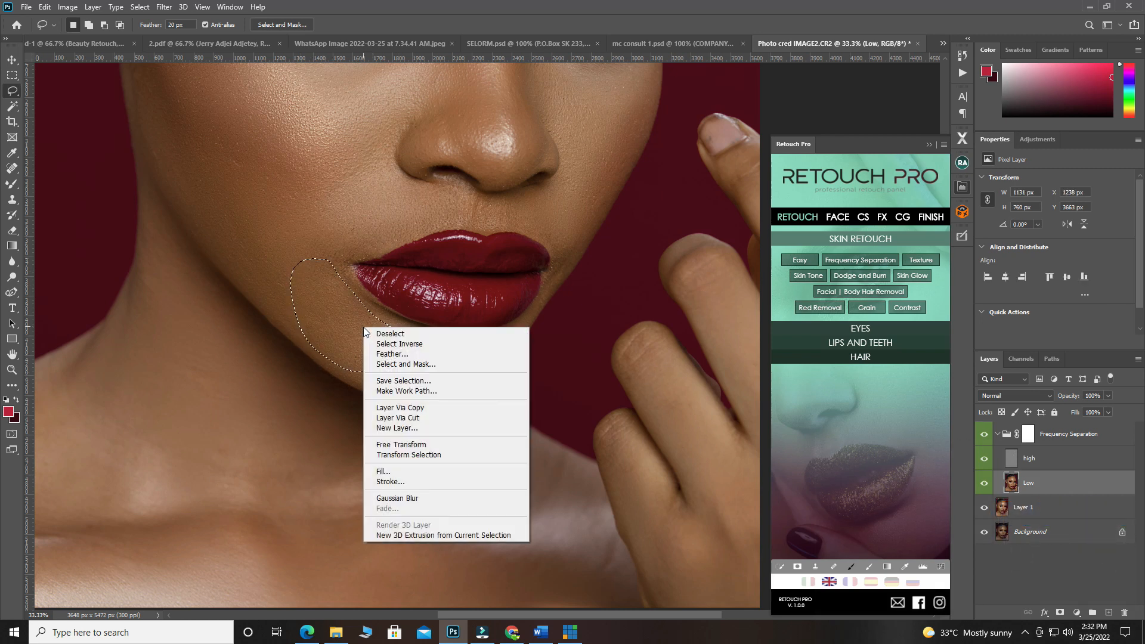
pyautogui.click(398, 497)
pyautogui.hotkey('ctrl', 'd')
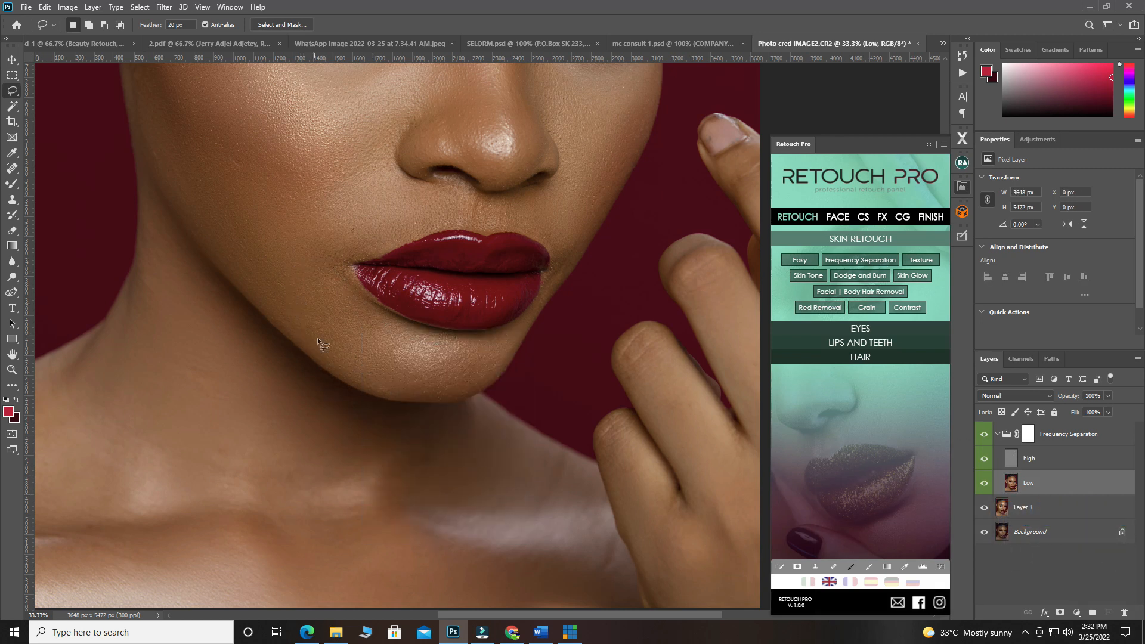
pyautogui.hotkey('ctrl', '-')
pyautogui.hotkey('ctrl', '-')
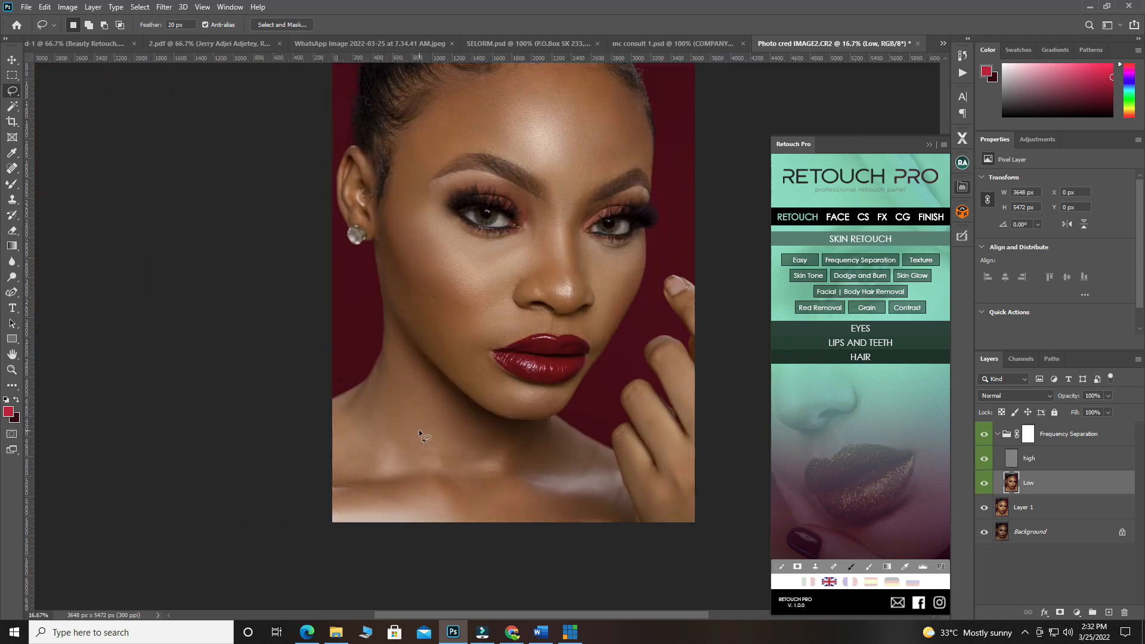
pyautogui.scroll(2, 420, 428)
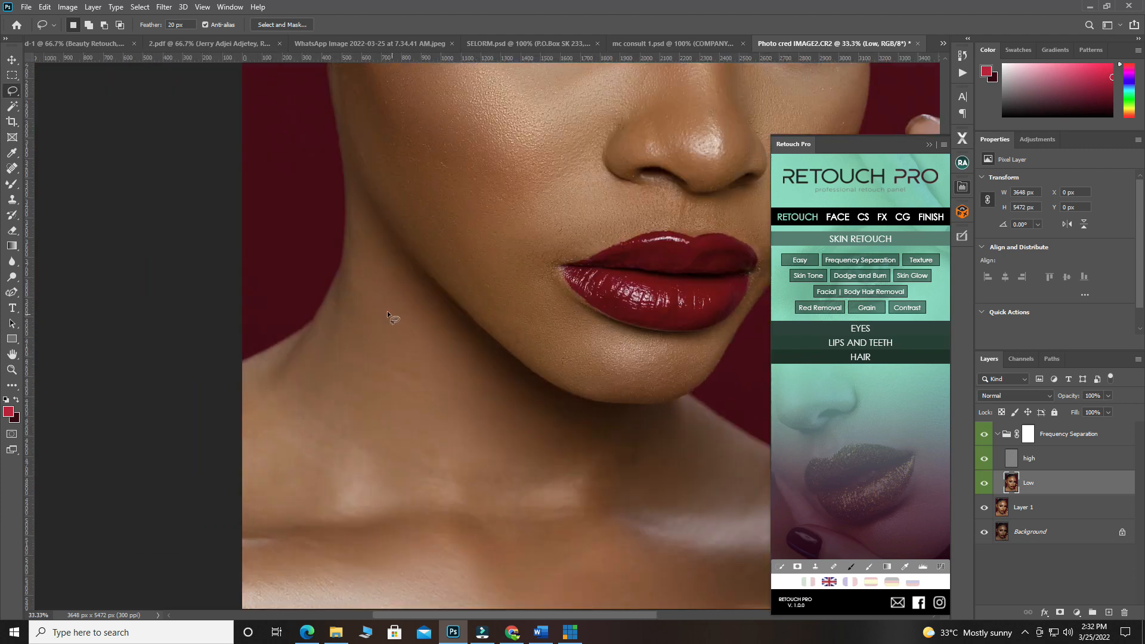
# Lasso the neck from below the jaw down to the shoulder, reapply the Gaussian Blur and deselect
pyautogui.moveTo(478, 493); pyautogui.dragTo(322, 452)
pyautogui.moveTo(357, 244); pyautogui.dragTo(365, 221)
pyautogui.rightClick(408, 329)
pyautogui.click(438, 501)
pyautogui.hotkey('ctrl', 'shift', 'd')
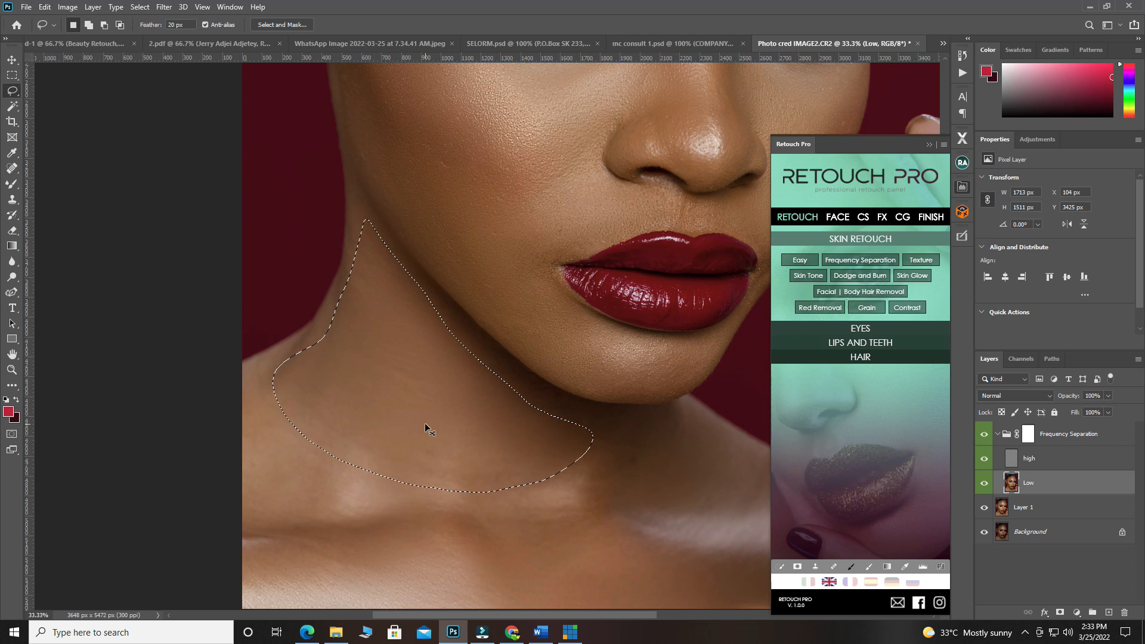
pyautogui.hotkey('ctrl', 'd')
pyautogui.hotkey('ctrl', 'shift', 'd')
pyautogui.hotkey('ctrl', 'd')
# Lasso a slightly smaller area of the neck below the jaw and reapply the Gaussian Blur
pyautogui.moveTo(387, 258)
pyautogui.mouseDown()
pyautogui.moveTo(510, 378)
pyautogui.moveTo(556, 406)
pyautogui.moveTo(578, 446)
pyautogui.moveTo(427, 461)
pyautogui.moveTo(316, 422)
pyautogui.moveTo(294, 400)
pyautogui.moveTo(368, 266)
pyautogui.mouseUp()
pyautogui.rightClick(439, 398)
pyautogui.click(469, 570)
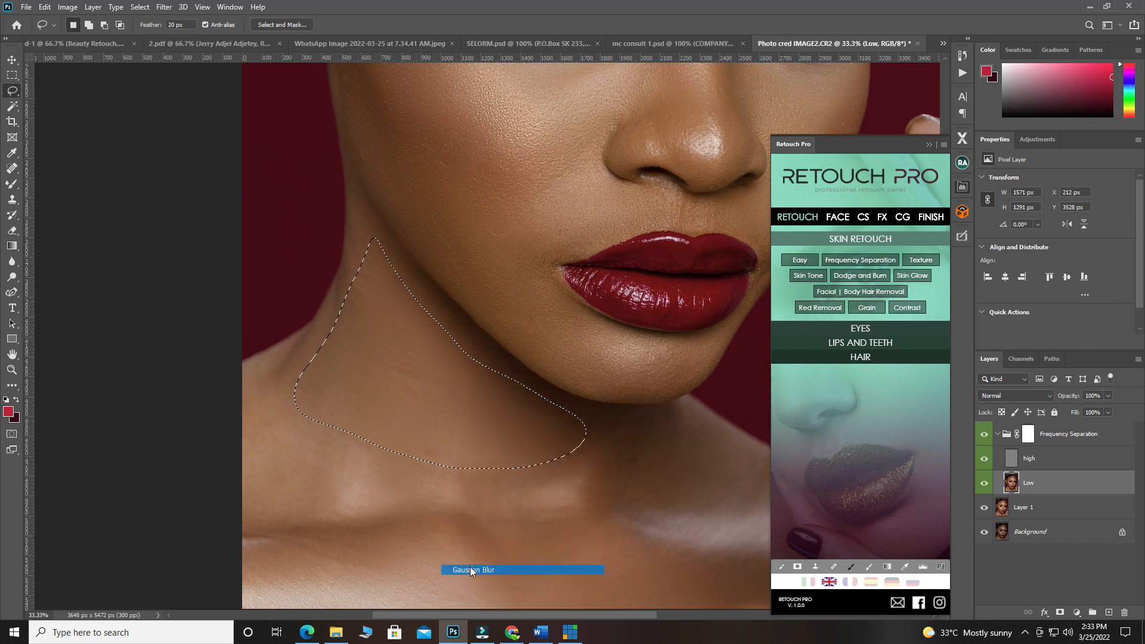
# Fade the neck's Gaussian Blur to a reduced opacity in Normal mode and clear the selection
pyautogui.rightClick(468, 211)
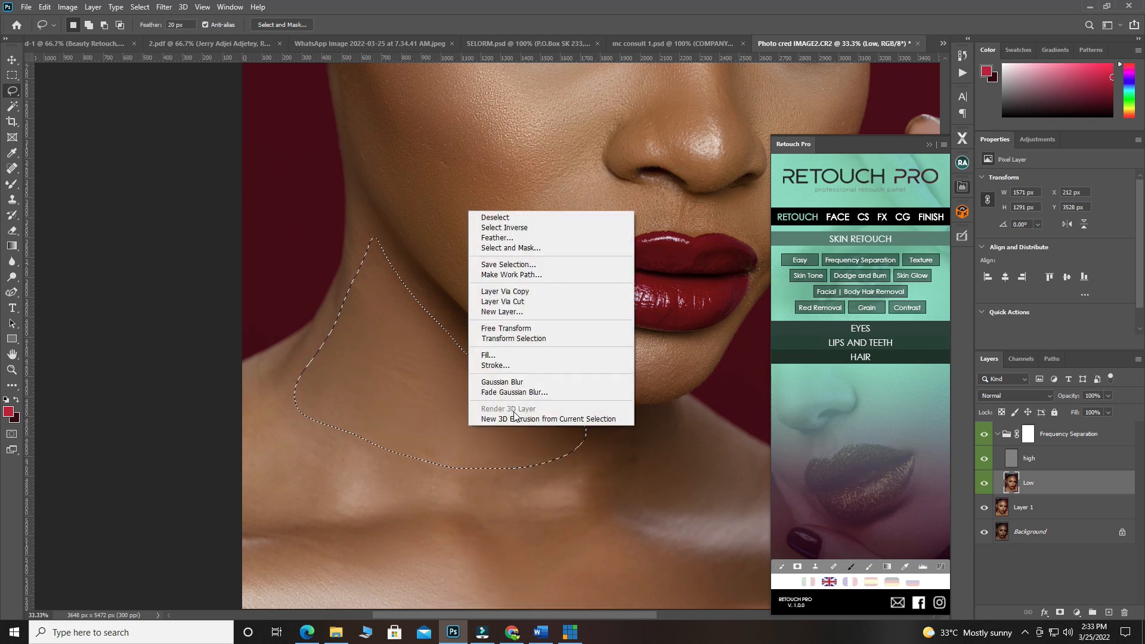
pyautogui.click(513, 392)
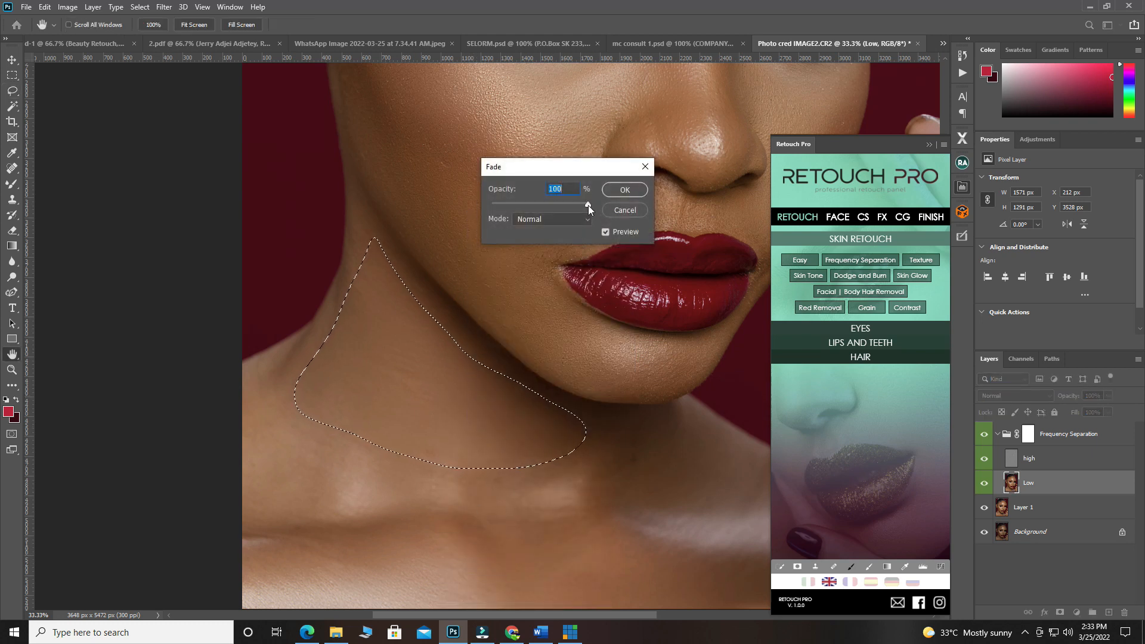
pyautogui.moveTo(526, 206); pyautogui.dragTo(531, 207)
pyautogui.click(624, 190)
pyautogui.press('l')
pyautogui.hotkey('ctrl', 'd')
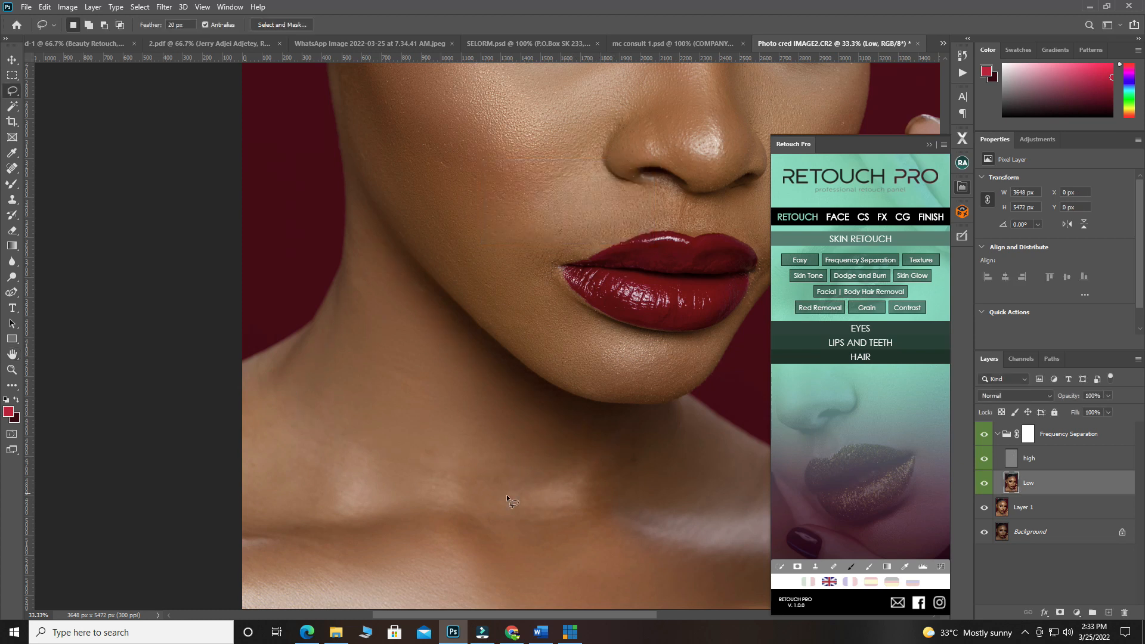
# Lasso the skin above the collarbone on the earring side and apply the Gaussian Blur to it twice
pyautogui.scroll(-2, 474, 297)
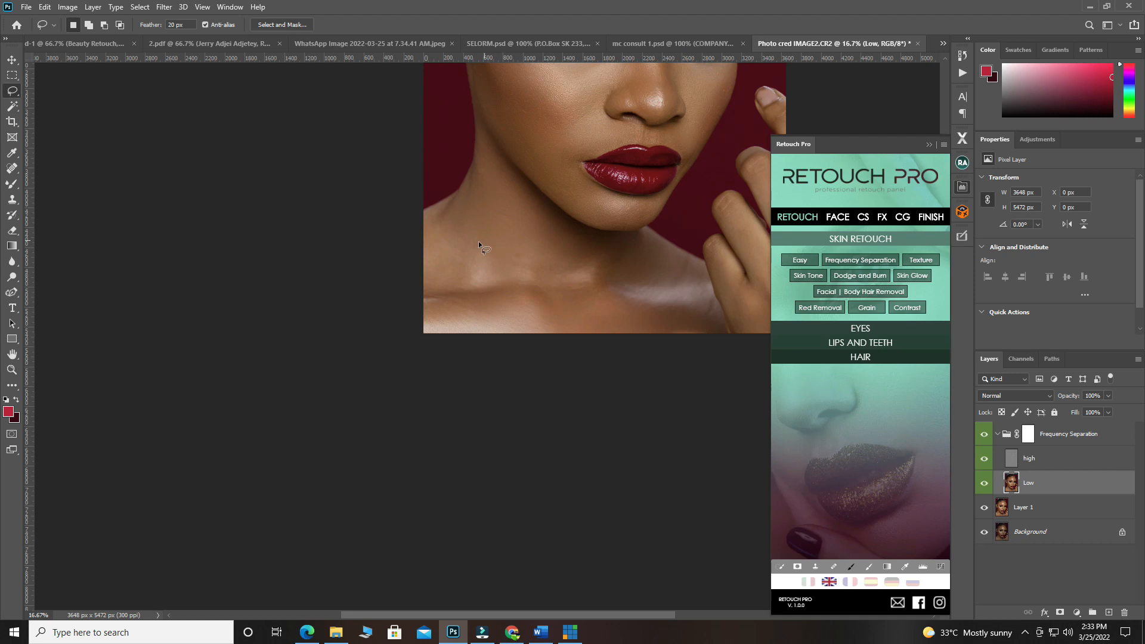
pyautogui.scroll(-1, 534, 249)
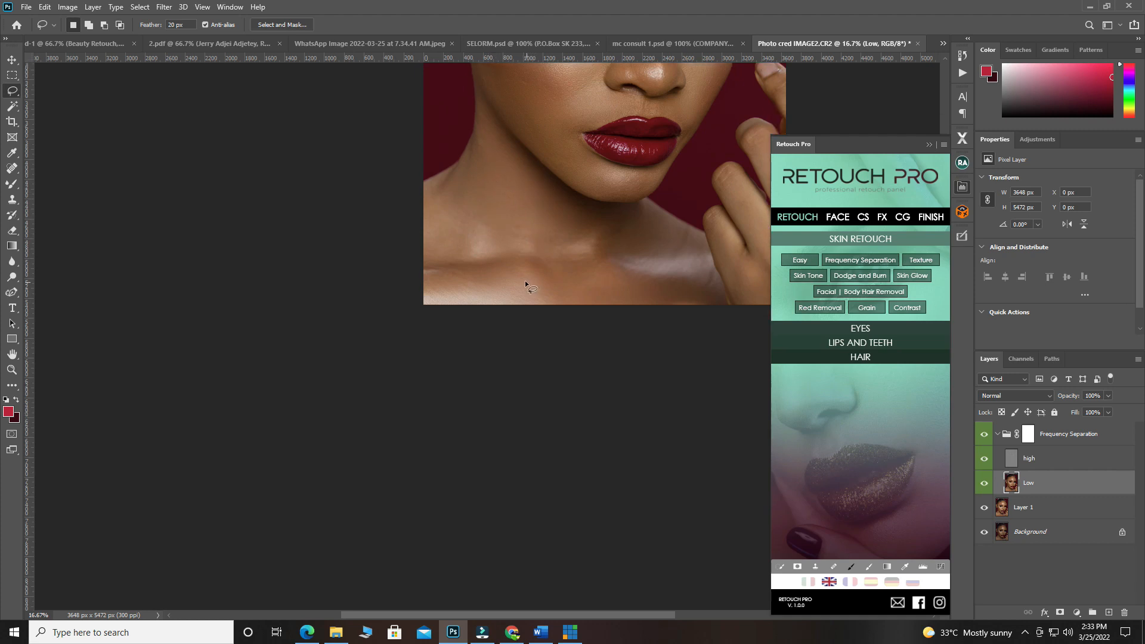
pyautogui.scroll(1, 477, 238)
pyautogui.moveTo(478, 223)
pyautogui.mouseDown()
pyautogui.moveTo(609, 241)
pyautogui.moveTo(601, 263)
pyautogui.moveTo(442, 275)
pyautogui.moveTo(388, 264)
pyautogui.moveTo(371, 245)
pyautogui.moveTo(397, 169)
pyautogui.mouseUp()
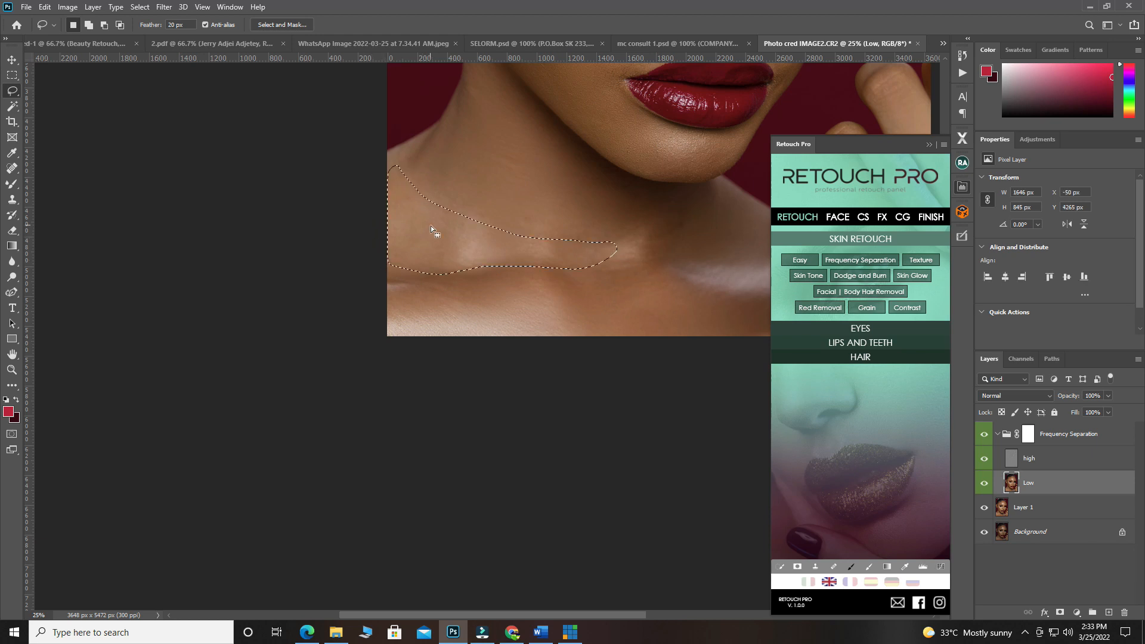
pyautogui.rightClick(427, 225)
pyautogui.click(489, 399)
pyautogui.rightClick(500, 261)
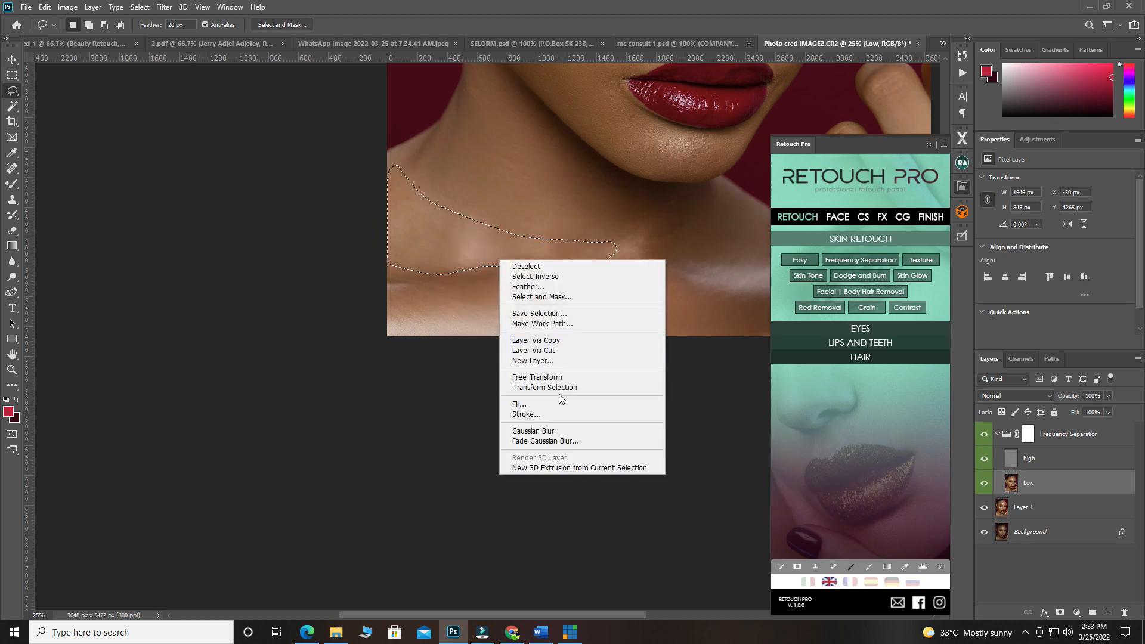
pyautogui.click(555, 431)
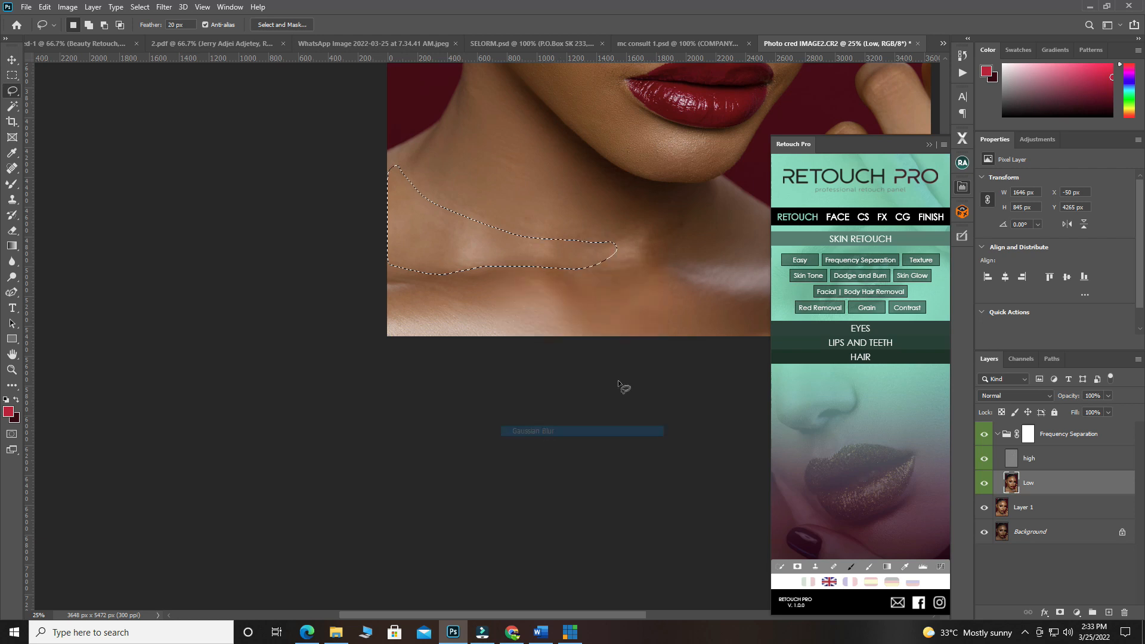
# Fade the collarbone area's Gaussian Blur to 51% opacity in Normal mode
pyautogui.rightClick(520, 246)
pyautogui.click(560, 425)
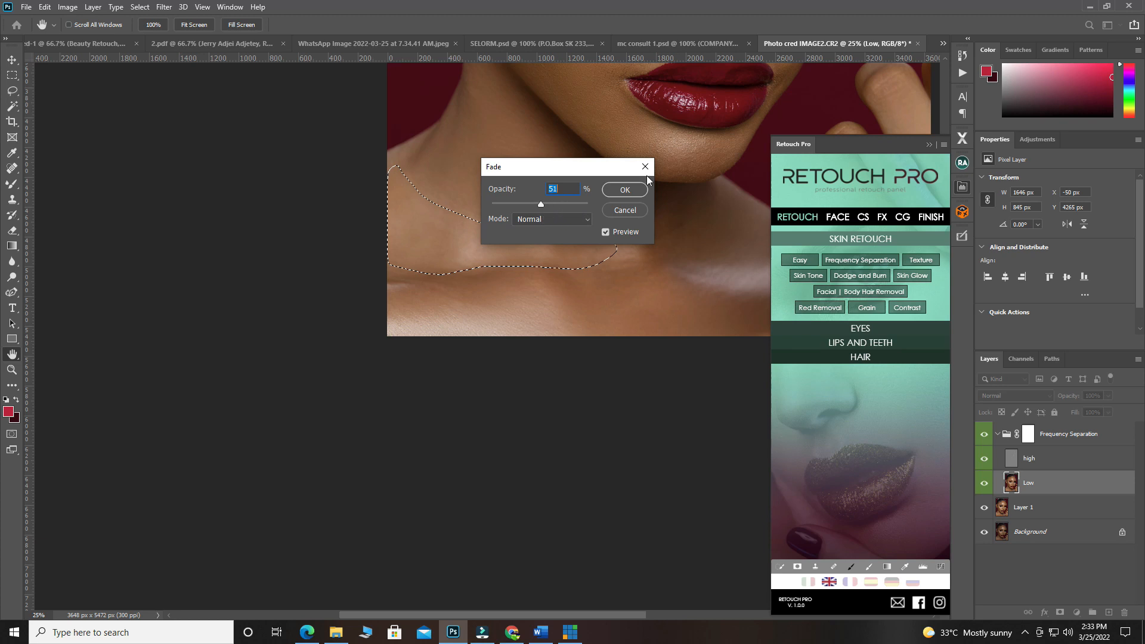
pyautogui.click(625, 189)
pyautogui.press('l')
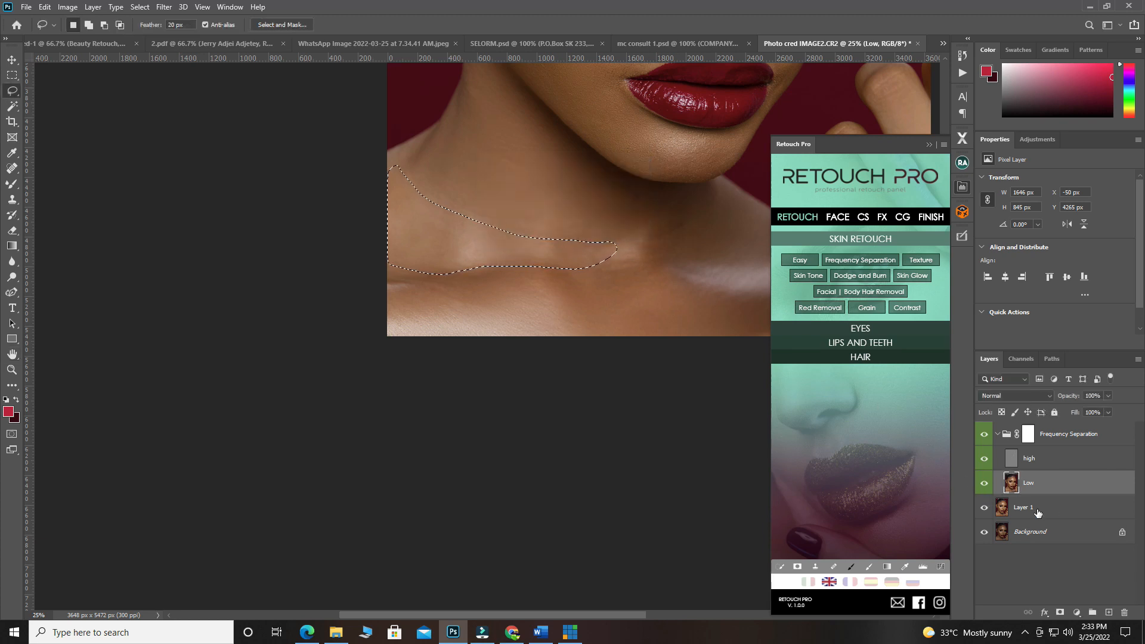
# Lasso the chest strip below the collarbones along the photo's lower edge, reapply the Gaussian Blur and deselect
pyautogui.moveTo(435, 307)
pyautogui.mouseDown()
pyautogui.moveTo(396, 299)
pyautogui.moveTo(533, 300)
pyautogui.mouseUp()
pyautogui.moveTo(391, 290)
pyautogui.mouseDown()
pyautogui.moveTo(540, 275)
pyautogui.moveTo(624, 302)
pyautogui.moveTo(726, 302)
pyautogui.moveTo(552, 365)
pyautogui.moveTo(389, 337)
pyautogui.moveTo(385, 319)
pyautogui.mouseUp()
pyautogui.rightClick(454, 304)
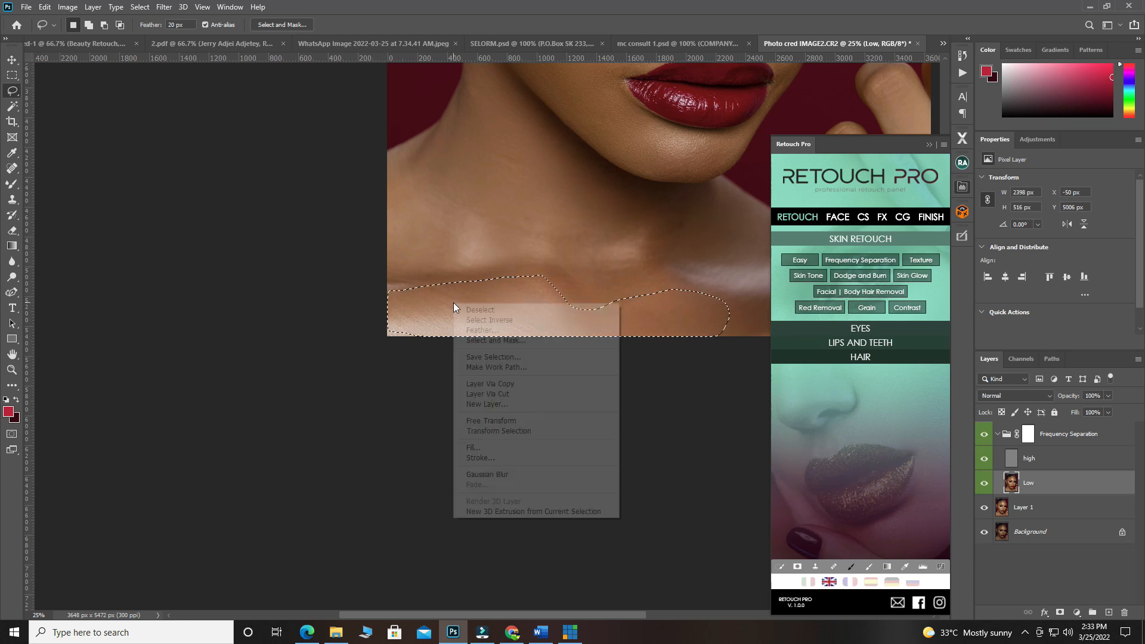
pyautogui.click(483, 474)
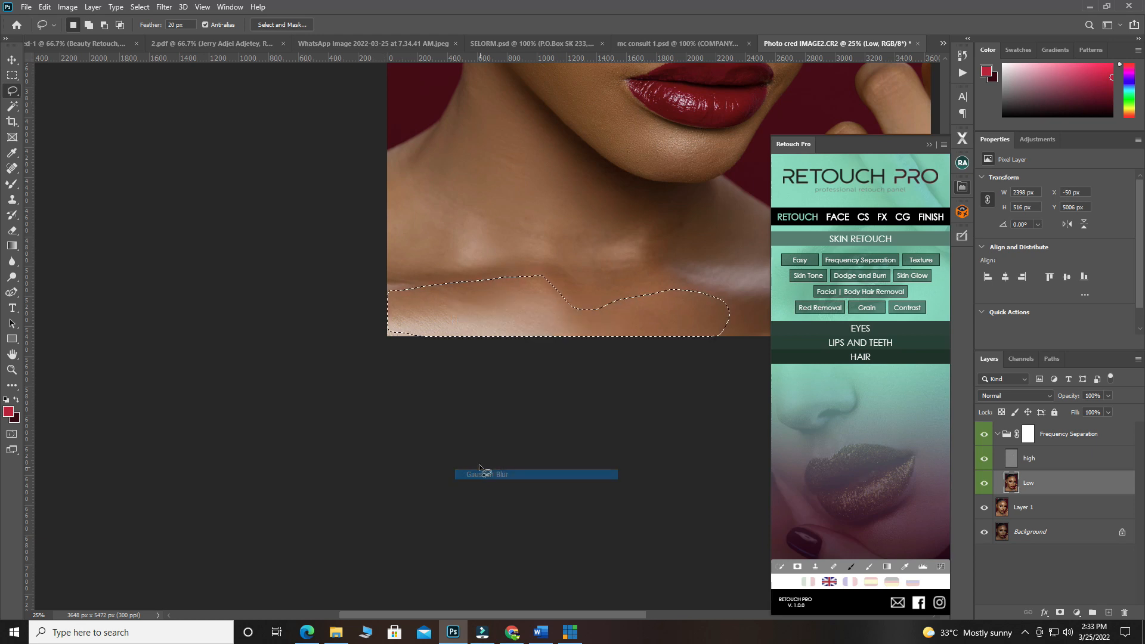
pyautogui.hotkey('ctrl', 'd')
# Lasso the chest below the collarbone highlight beside the raised hand, reapply the Gaussian Blur and deselect
pyautogui.hscroll(5, 549, 286)
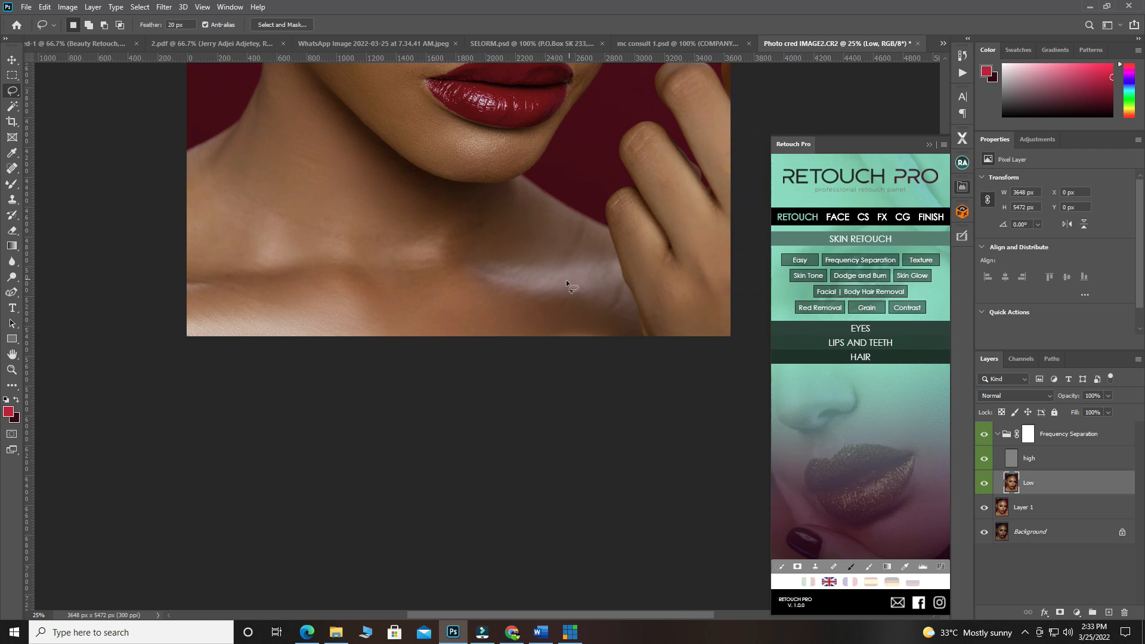
pyautogui.moveTo(449, 273)
pyautogui.mouseDown()
pyautogui.moveTo(610, 299)
pyautogui.moveTo(568, 344)
pyautogui.moveTo(400, 342)
pyautogui.moveTo(400, 316)
pyautogui.moveTo(468, 264)
pyautogui.mouseUp()
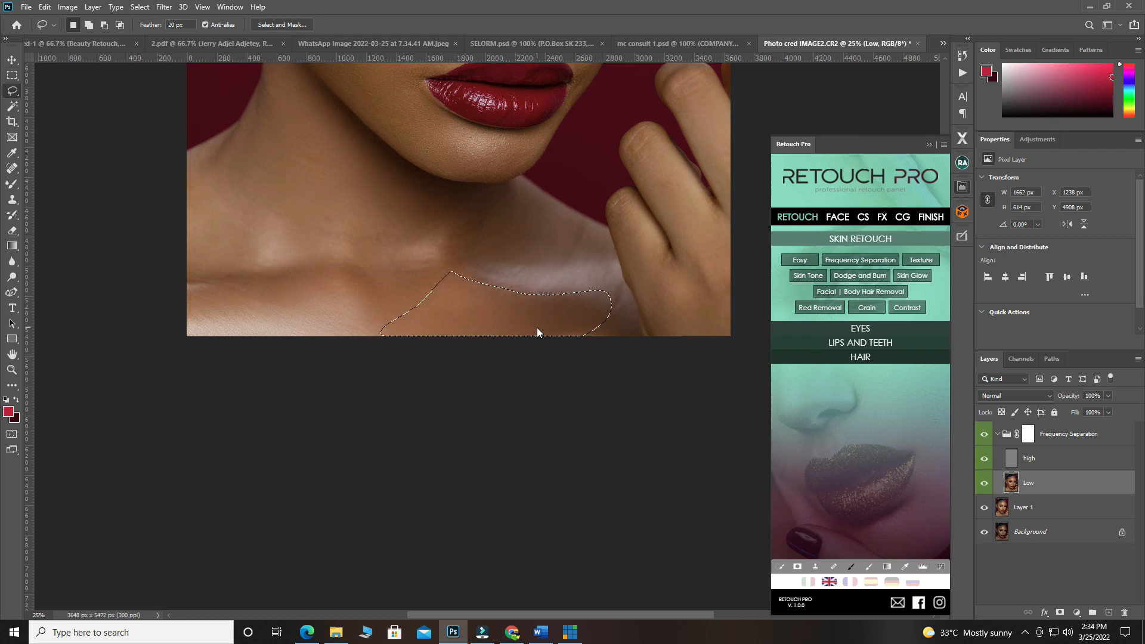
pyautogui.rightClick(537, 329)
pyautogui.click(590, 500)
pyautogui.hotkey('ctrl', 'd')
# Lasso the middle finger and back of the raised hand, reapply the Gaussian Blur and deselect
pyautogui.hscroll(2, 592, 263)
pyautogui.hscroll(2, 554, 279)
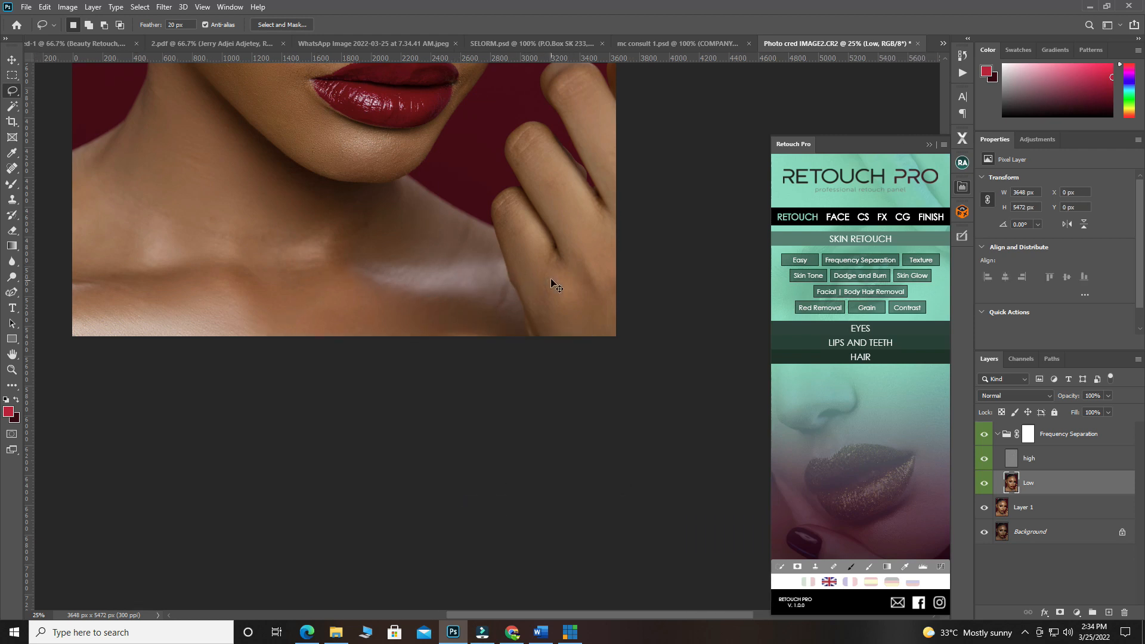
pyautogui.scroll(-1, 555, 279)
pyautogui.moveTo(493, 129)
pyautogui.mouseDown()
pyautogui.moveTo(523, 146)
pyautogui.moveTo(567, 207)
pyautogui.moveTo(577, 278)
pyautogui.moveTo(565, 305)
pyautogui.moveTo(540, 311)
pyautogui.moveTo(499, 293)
pyautogui.moveTo(479, 252)
pyautogui.moveTo(471, 202)
pyautogui.moveTo(521, 245)
pyautogui.moveTo(535, 211)
pyautogui.moveTo(503, 165)
pyautogui.moveTo(495, 129)
pyautogui.mouseUp()
pyautogui.rightClick(535, 173)
pyautogui.click(571, 350)
pyautogui.hotkey('ctrl', 'd')
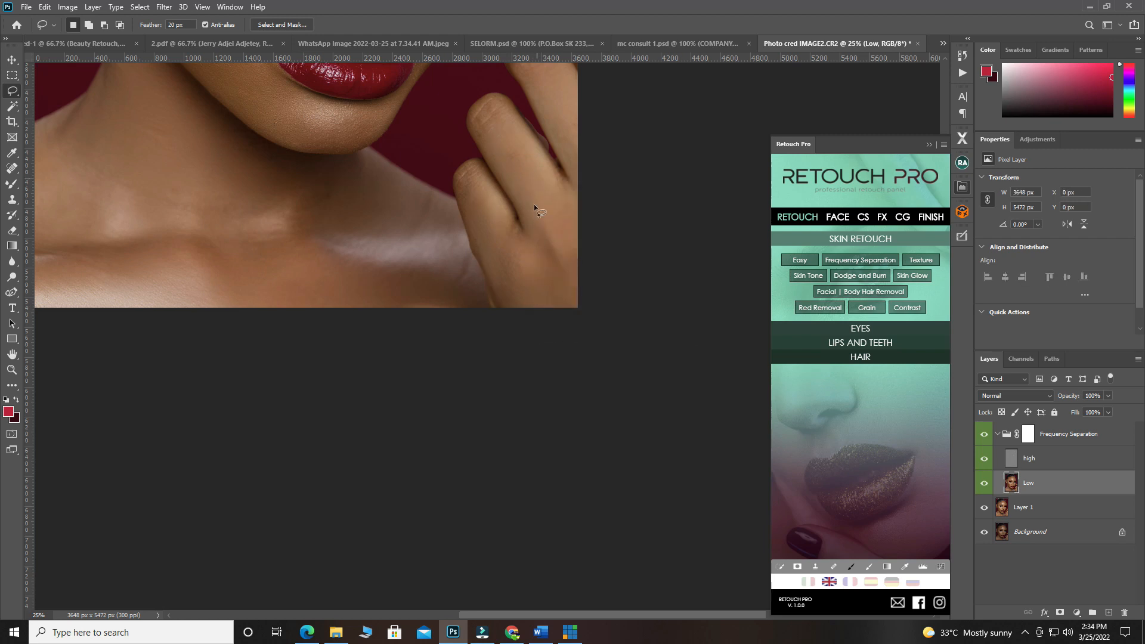
# Lasso the upper bent finger of the raised hand at the photo's edge, reapply the Gaussian Blur and deselect
pyautogui.scroll(3, 537, 203)
pyautogui.scroll(1, 535, 210)
pyautogui.moveTo(536, 180)
pyautogui.mouseDown()
pyautogui.moveTo(574, 229)
pyautogui.moveTo(579, 268)
pyautogui.moveTo(557, 267)
pyautogui.moveTo(533, 204)
pyautogui.mouseUp()
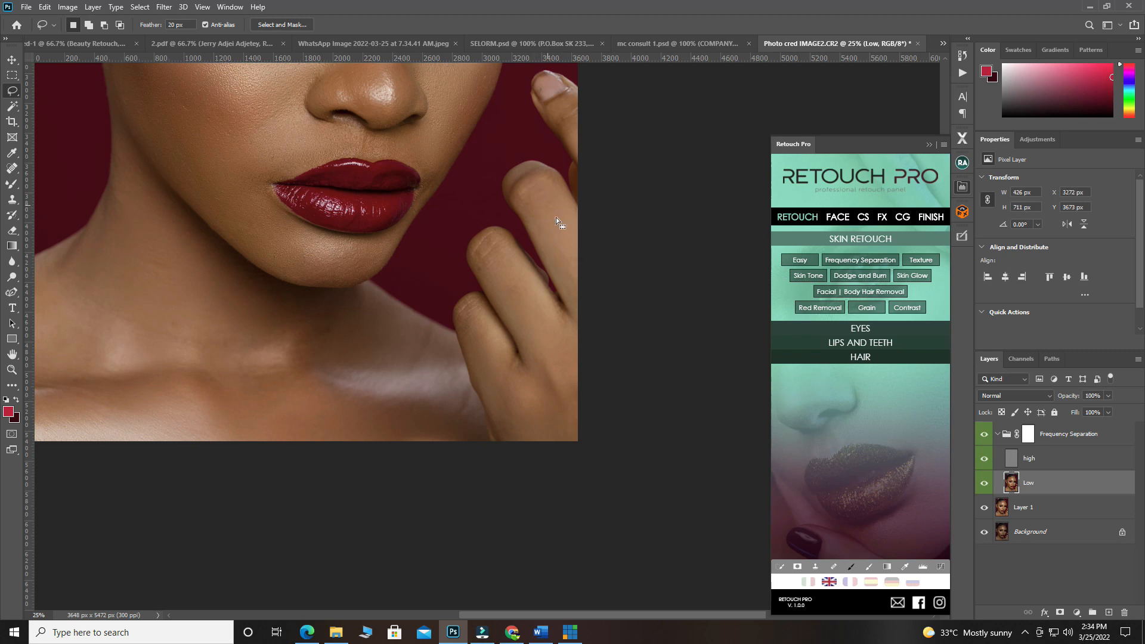
pyautogui.rightClick(561, 231)
pyautogui.click(611, 401)
pyautogui.hotkey('ctrl', 'd')
# Collapse the Frequency Separation group in the layer stack
pyautogui.scroll(5, 501, 271)
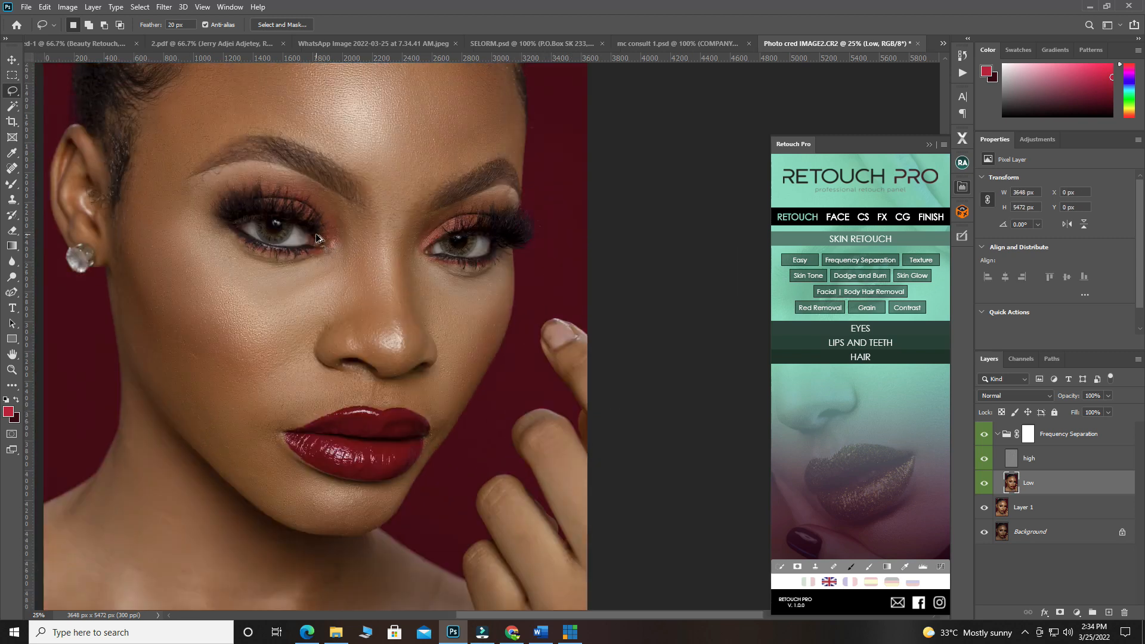
pyautogui.hotkey('ctrl', '-')
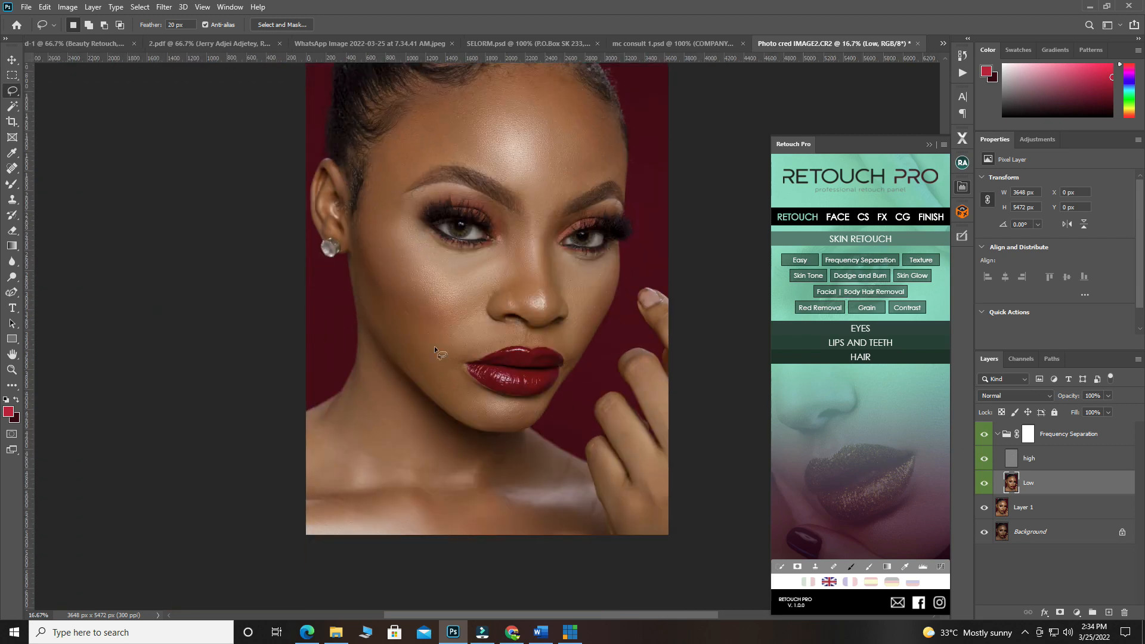
pyautogui.scroll(2, 456, 333)
pyautogui.hotkey('ctrl', '+')
pyautogui.scroll(-2, 473, 323)
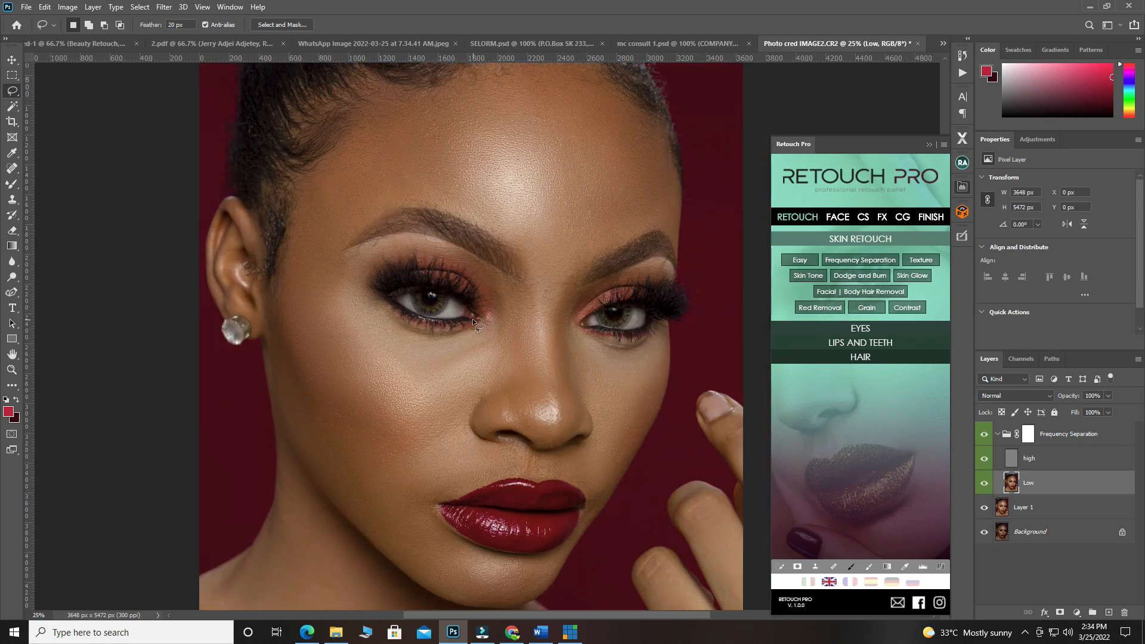
pyautogui.click(1000, 440)
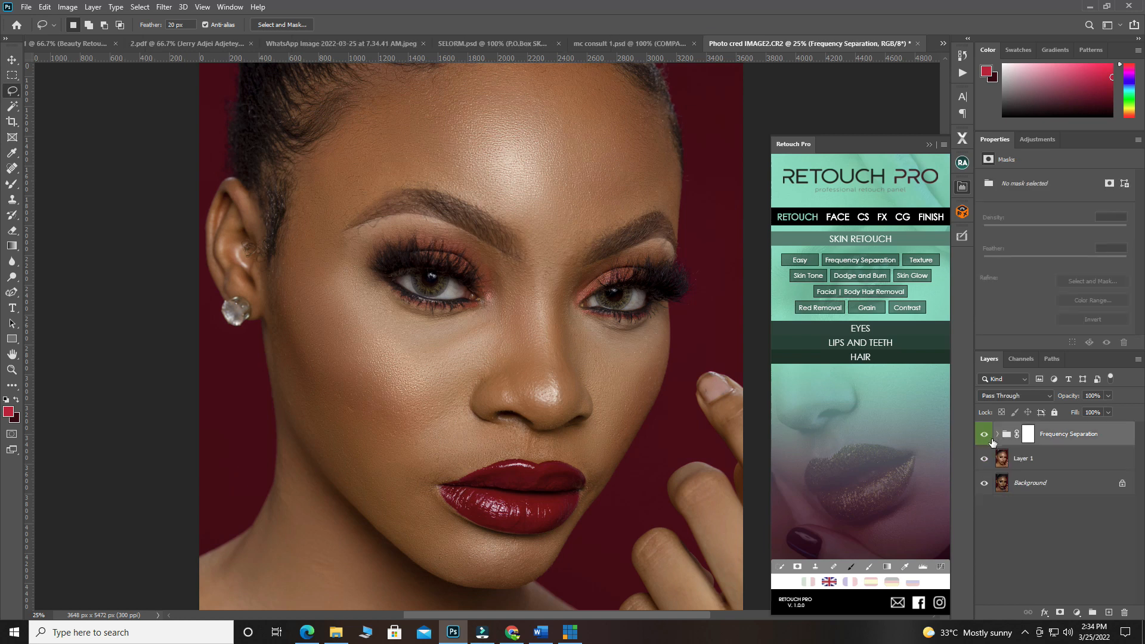
# Toggle the Frequency Separation group's visibility to compare the face before and after skin retouching, including at 33.3% zoom
pyautogui.click(983, 440)
pyautogui.click(984, 440)
pyautogui.click(983, 439)
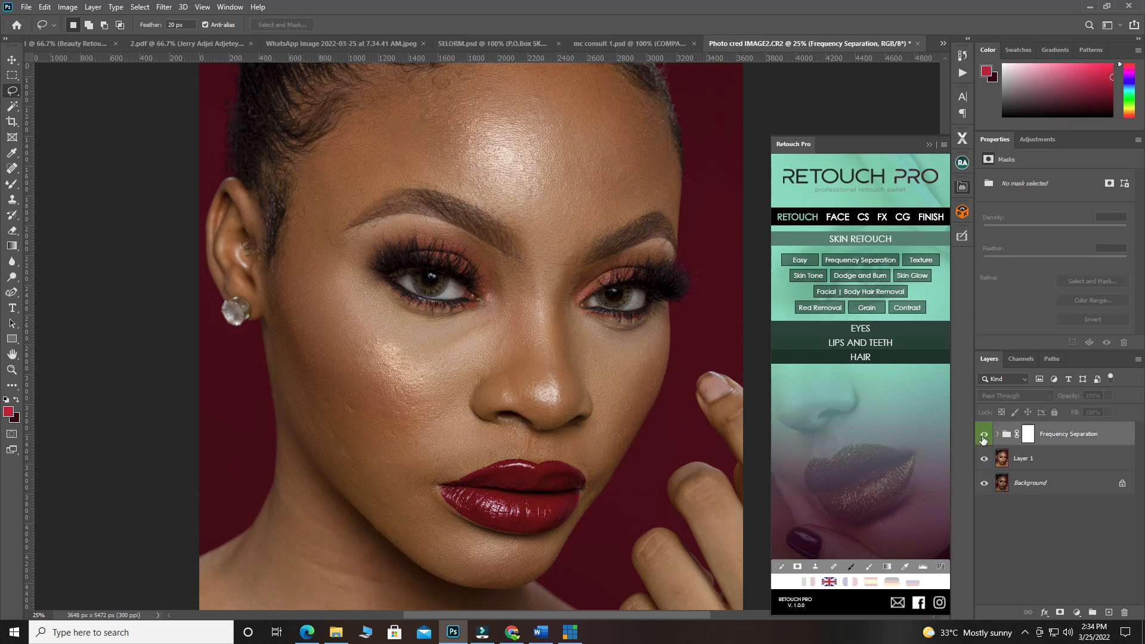
pyautogui.click(983, 439)
pyautogui.hotkey('ctrl', '+')
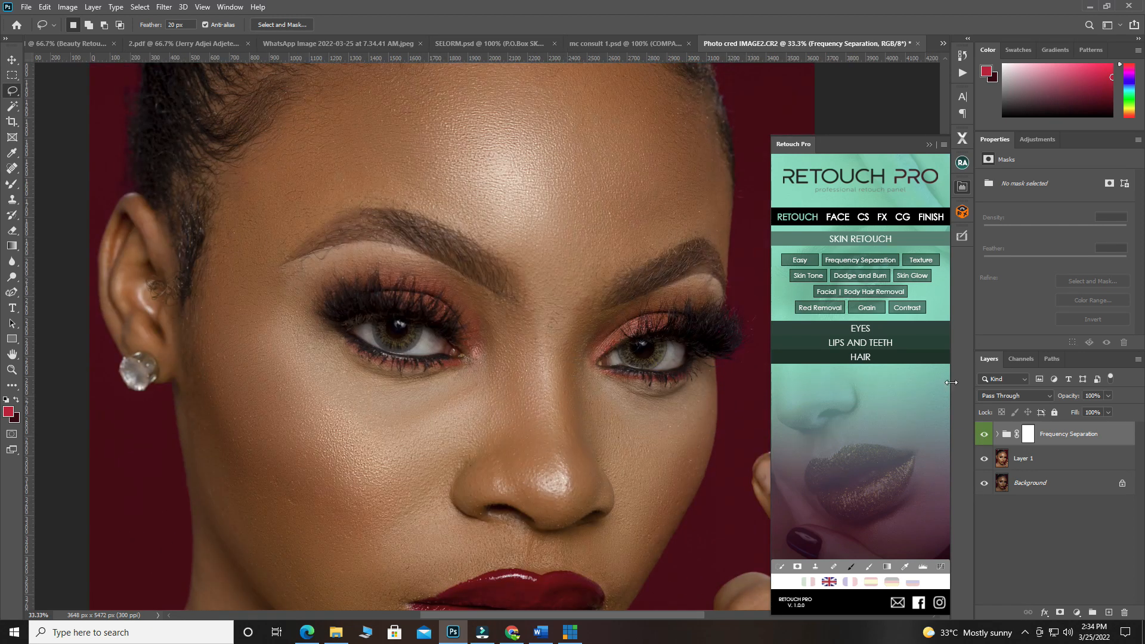
pyautogui.click(984, 438)
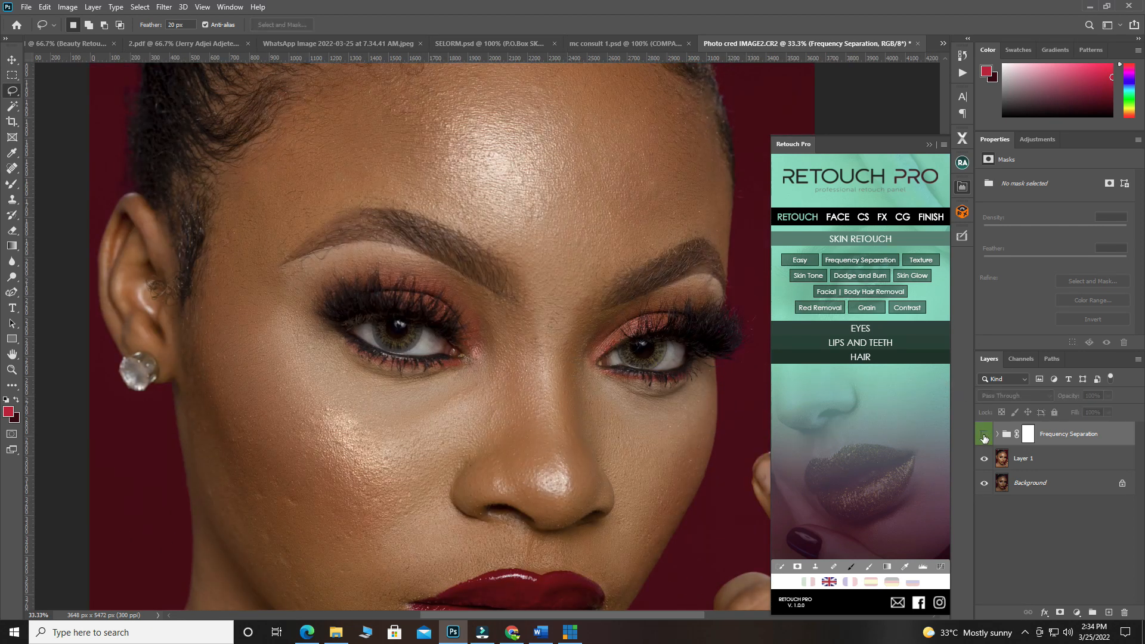
pyautogui.click(984, 438)
pyautogui.click(984, 438)
pyautogui.click(984, 438)
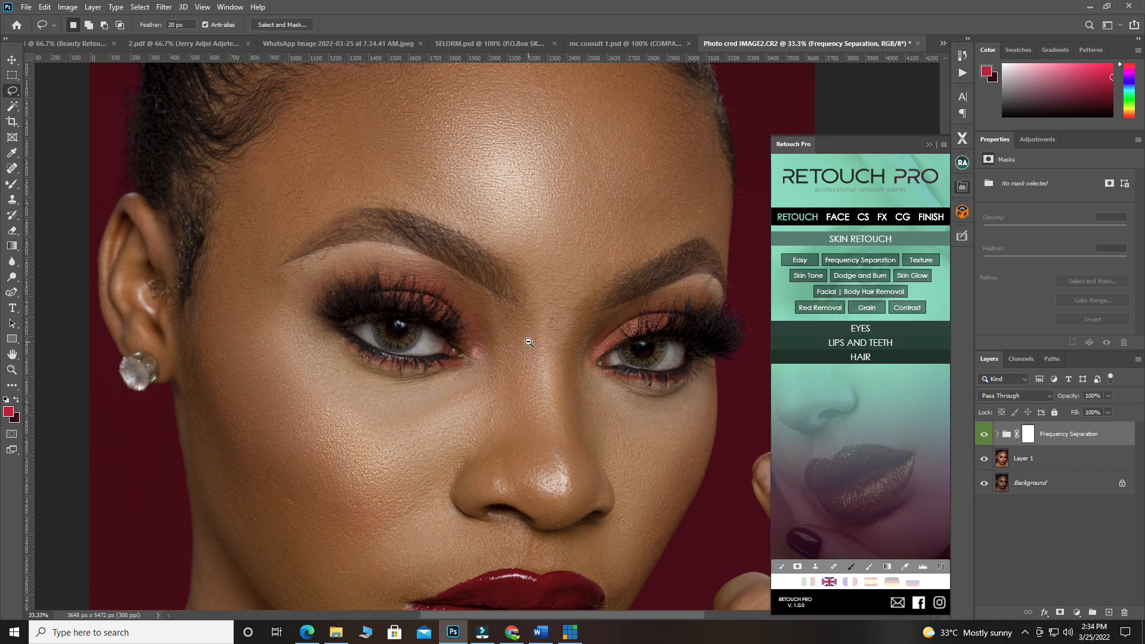
pyautogui.hotkey('ctrl', '-')
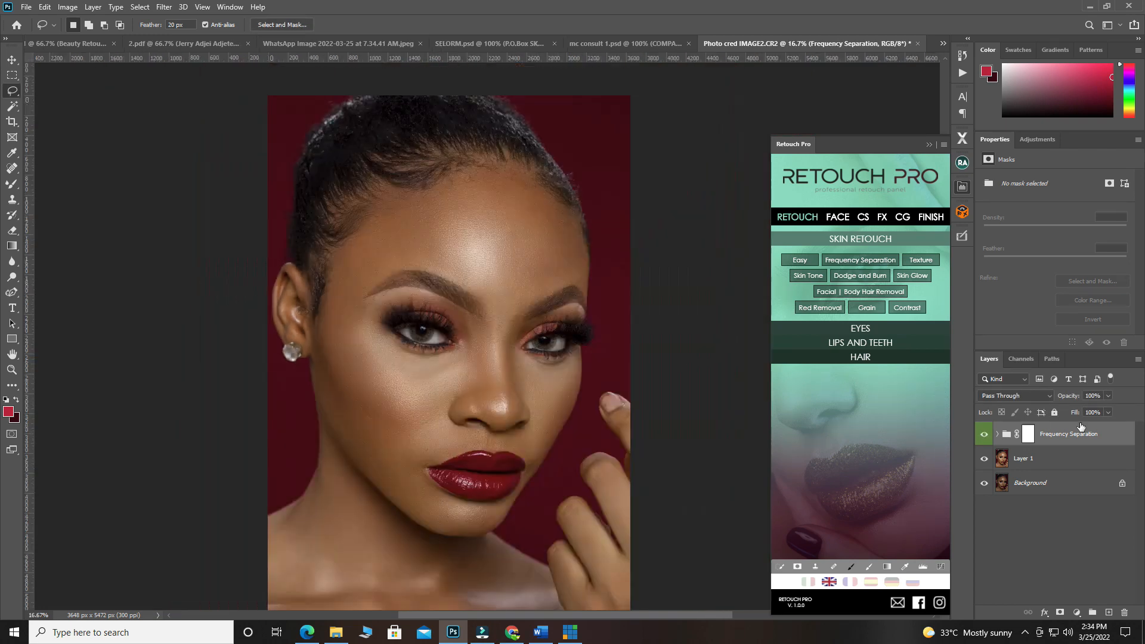
# Stamp the visible layers into a new layer above the Frequency Separation group and rename it COLOUR CORRECTION
pyautogui.keyDown('shift'); pyautogui.click(1057, 468); pyautogui.keyUp('shift')
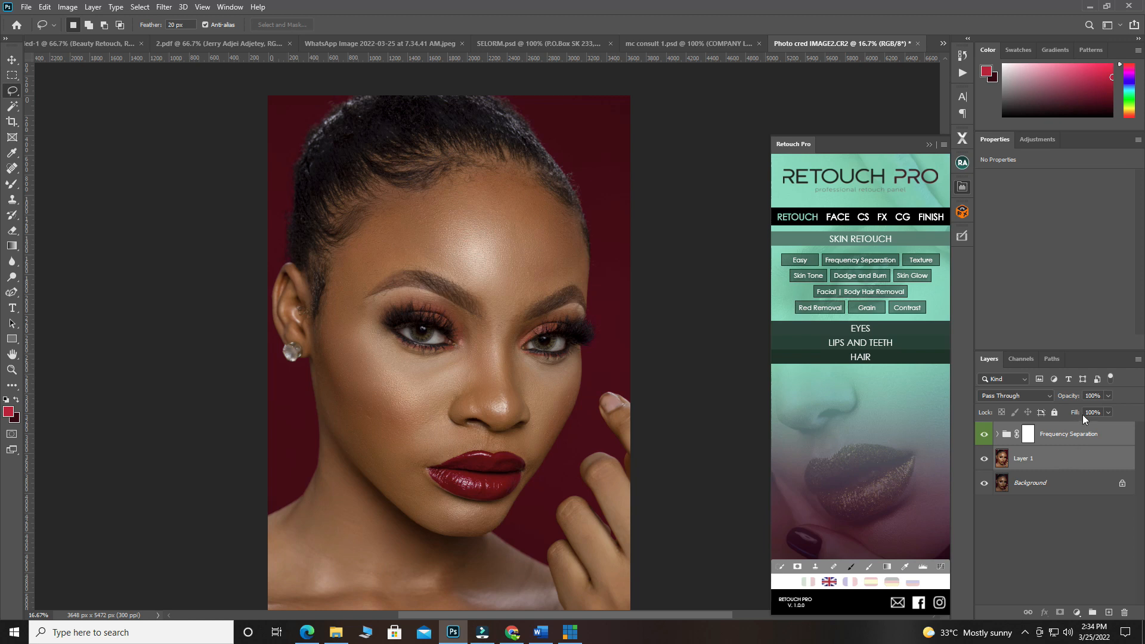
pyautogui.hotkey('ctrl', 'alt', 'shift', 'e')
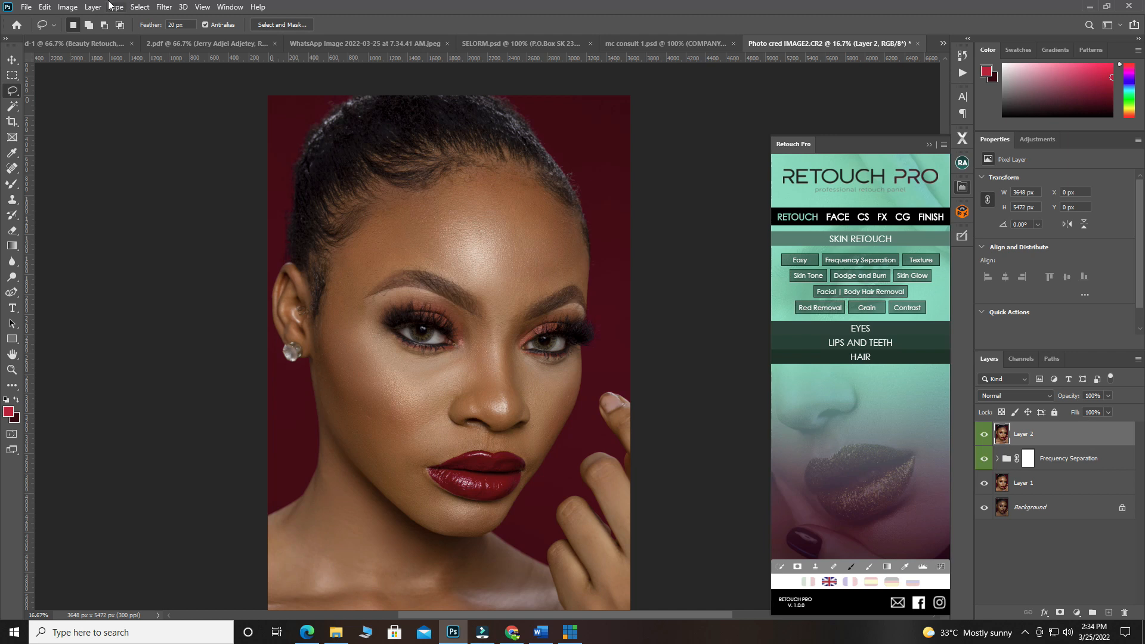
pyautogui.click(167, 9)
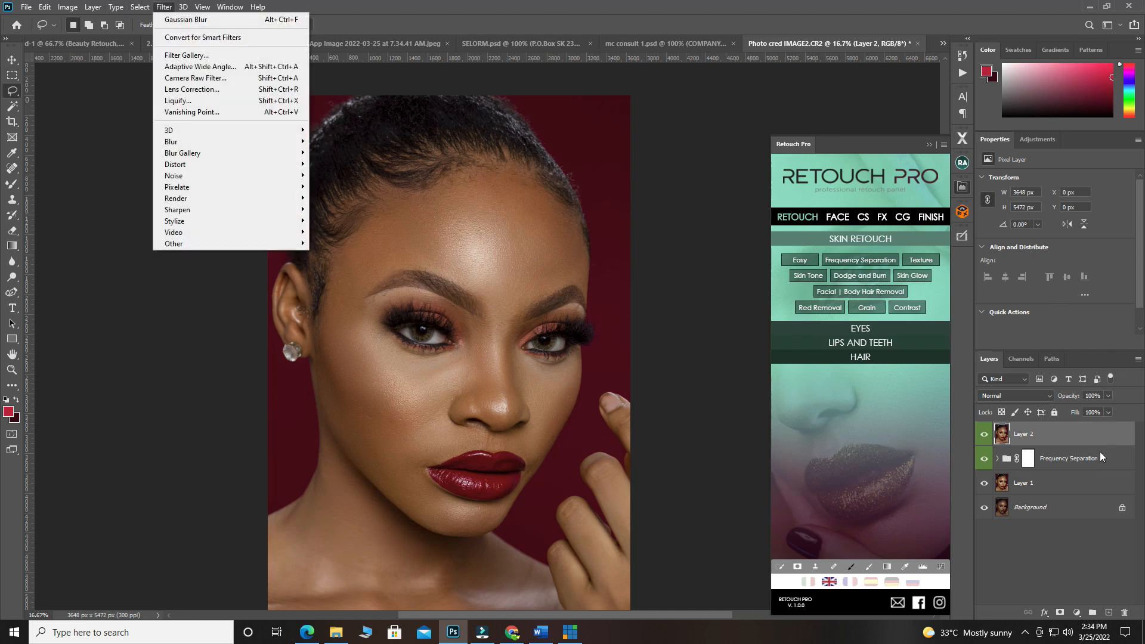
pyautogui.click(1026, 440)
pyautogui.doubleClick(1025, 436)
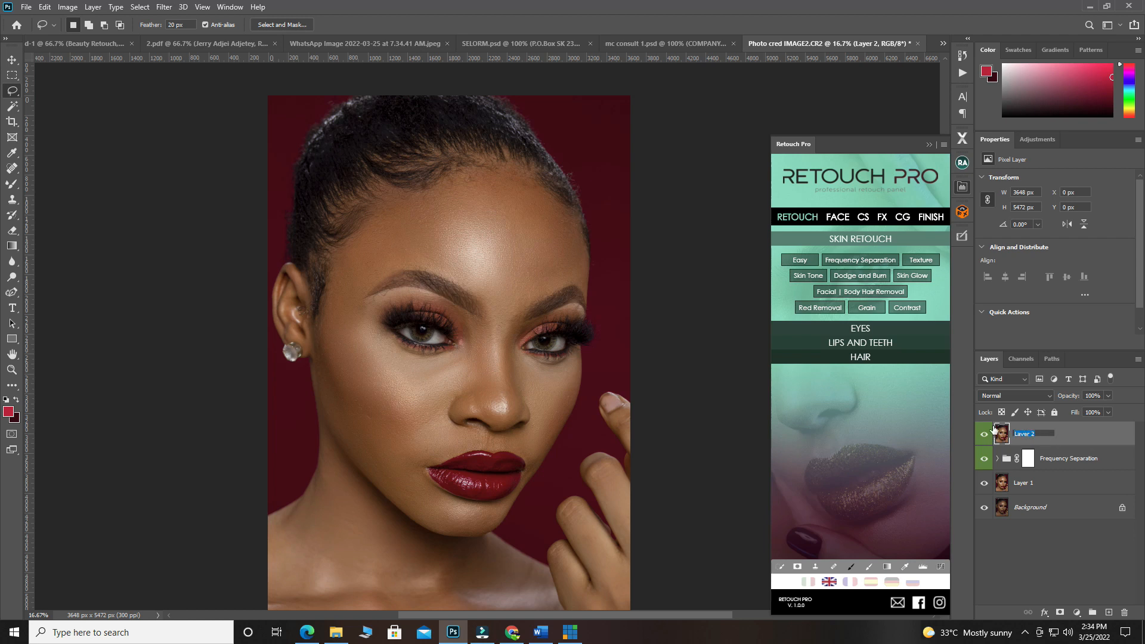
pyautogui.write('COLOUR CORRECTION')
pyautogui.press('Return')
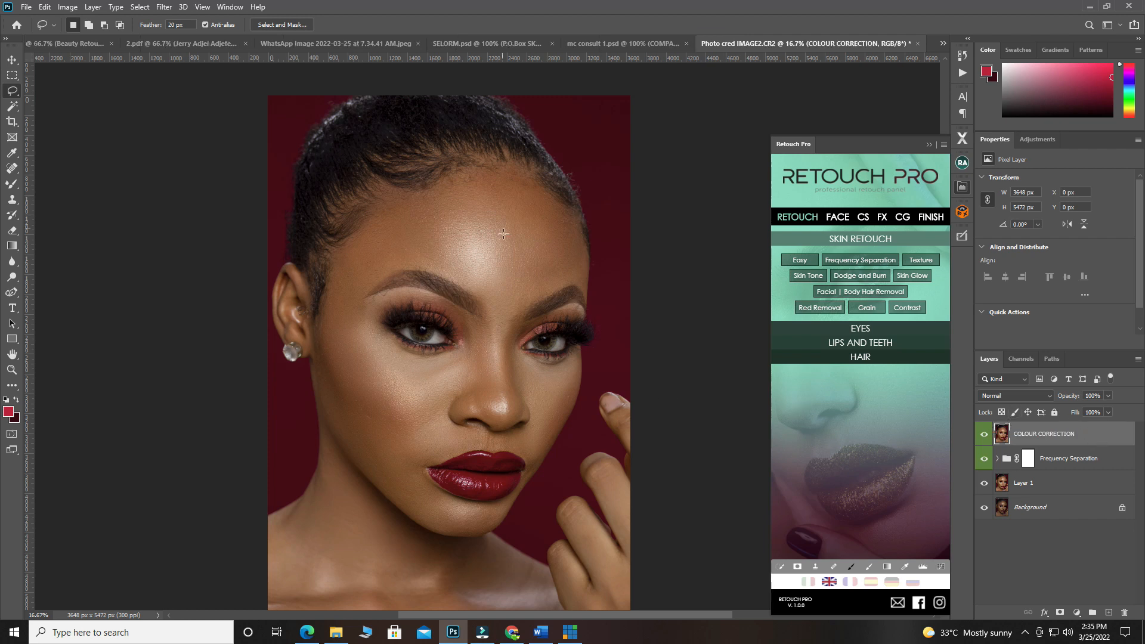
# Open the Camera Raw Filter on the COLOUR CORRECTION layer and set the Calibration Blue Primary to hue -8 and saturation +7
pyautogui.click(12, 59)
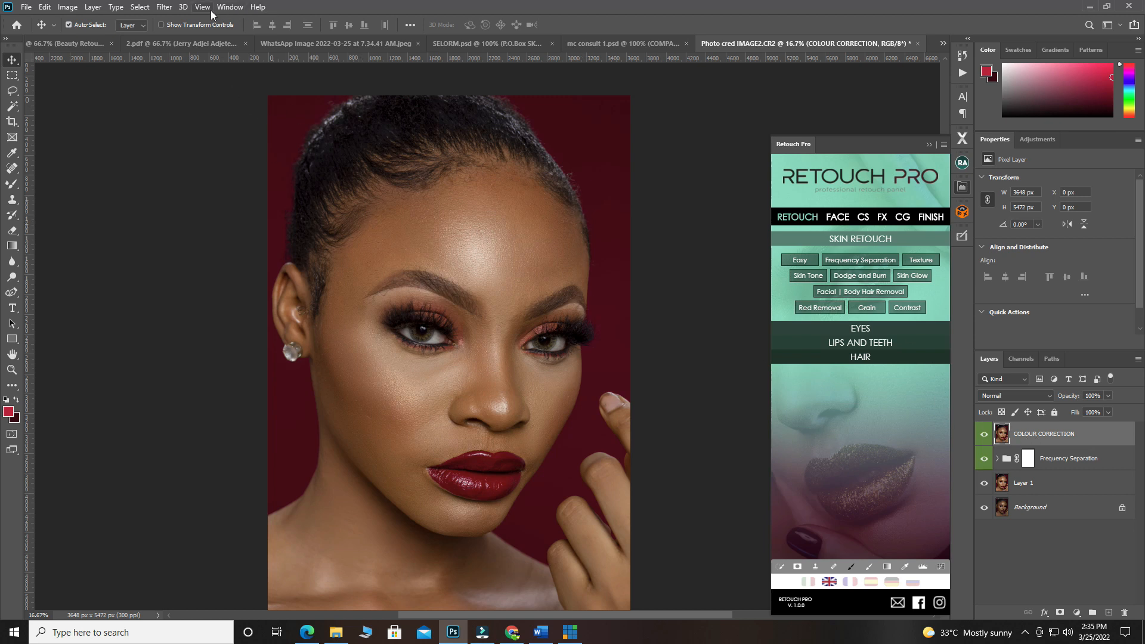
pyautogui.click(161, 10)
pyautogui.press('Escape')
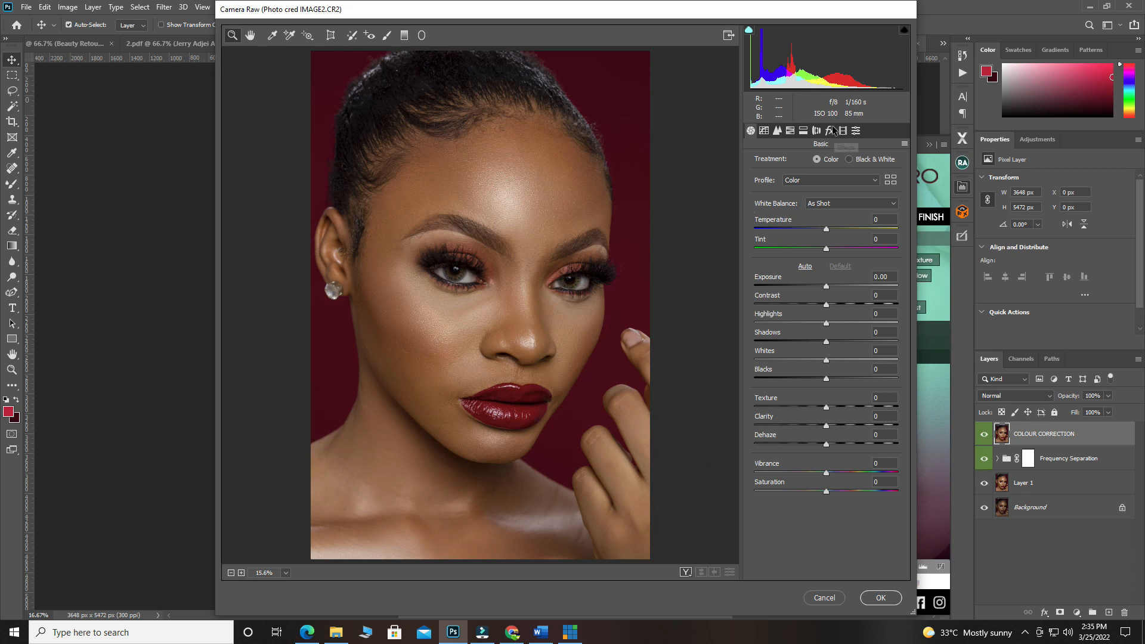
pyautogui.click(856, 130)
pyautogui.click(842, 131)
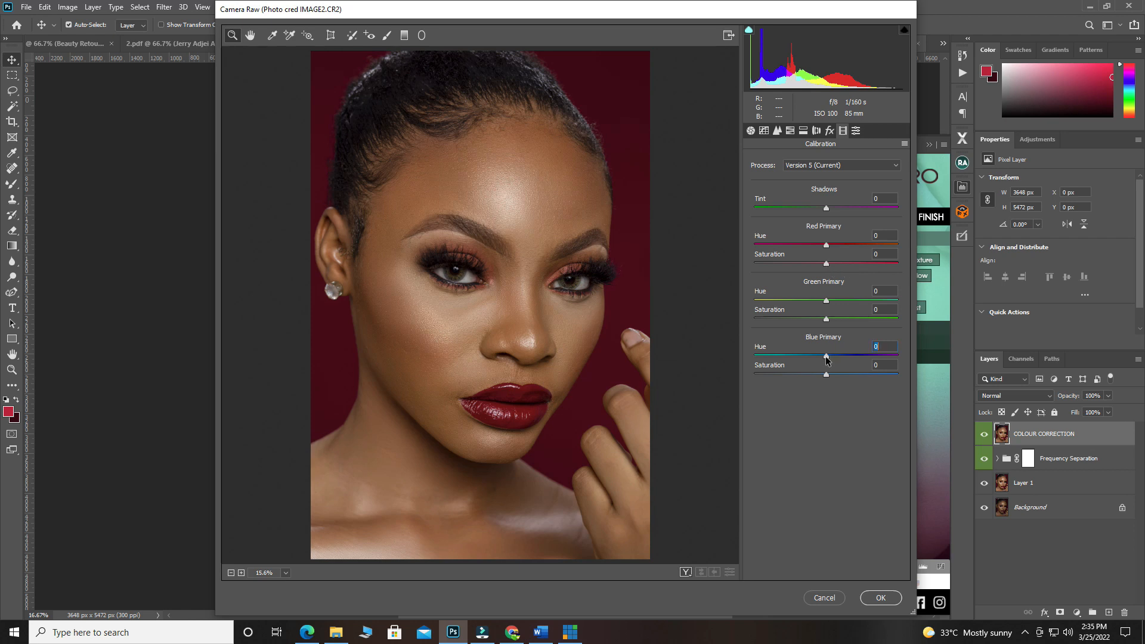
pyautogui.moveTo(826, 359); pyautogui.dragTo(820, 358)
pyautogui.moveTo(826, 374); pyautogui.dragTo(829, 374)
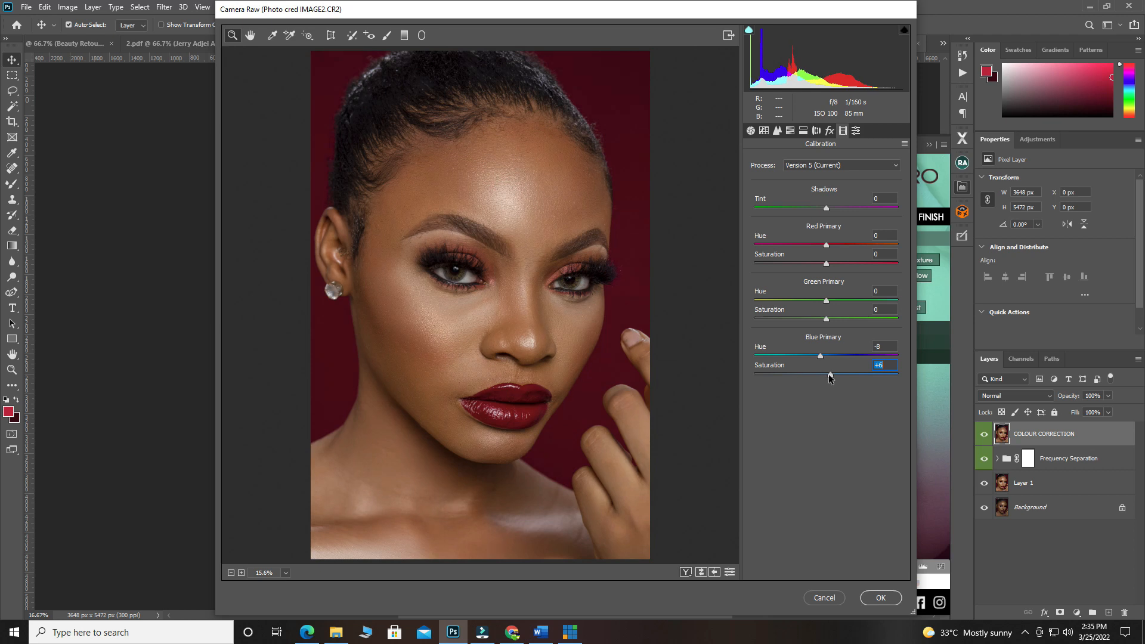
# Set the Calibration Green Primary to hue -1 and saturation -9, and the Red Primary to hue -6 and saturation +15
pyautogui.moveTo(826, 319)
pyautogui.mouseDown()
pyautogui.moveTo(843, 320)
pyautogui.moveTo(818, 325)
pyautogui.moveTo(838, 301)
pyautogui.moveTo(826, 302)
pyautogui.moveTo(821, 321)
pyautogui.mouseUp()
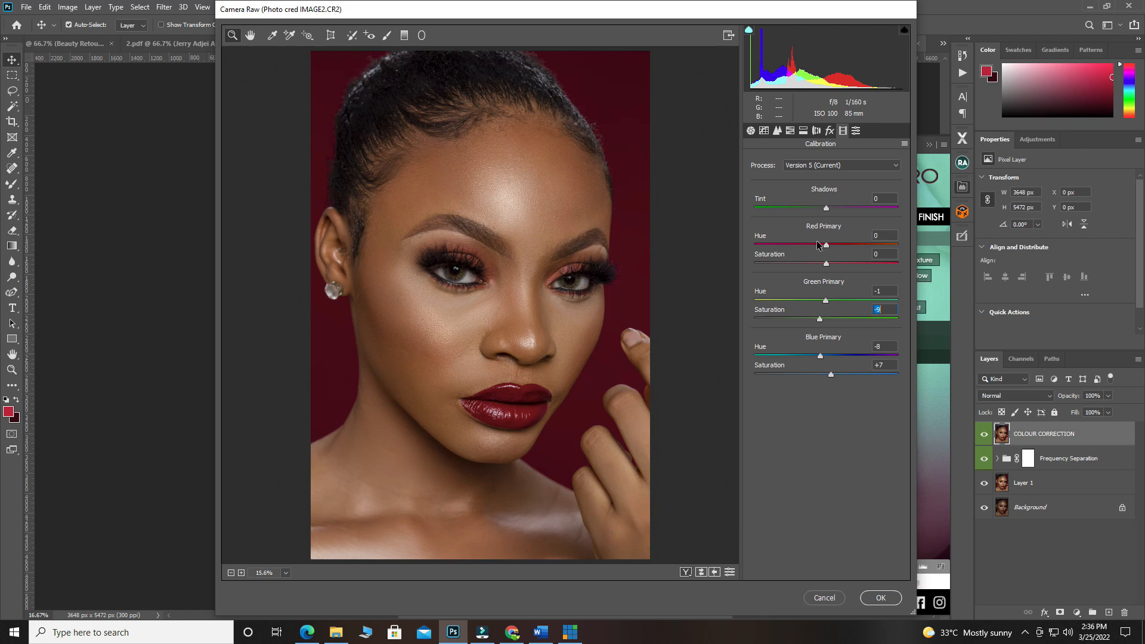
pyautogui.moveTo(826, 264)
pyautogui.mouseDown()
pyautogui.moveTo(807, 267)
pyautogui.moveTo(832, 272)
pyautogui.moveTo(822, 249)
pyautogui.mouseUp()
pyautogui.click(834, 264)
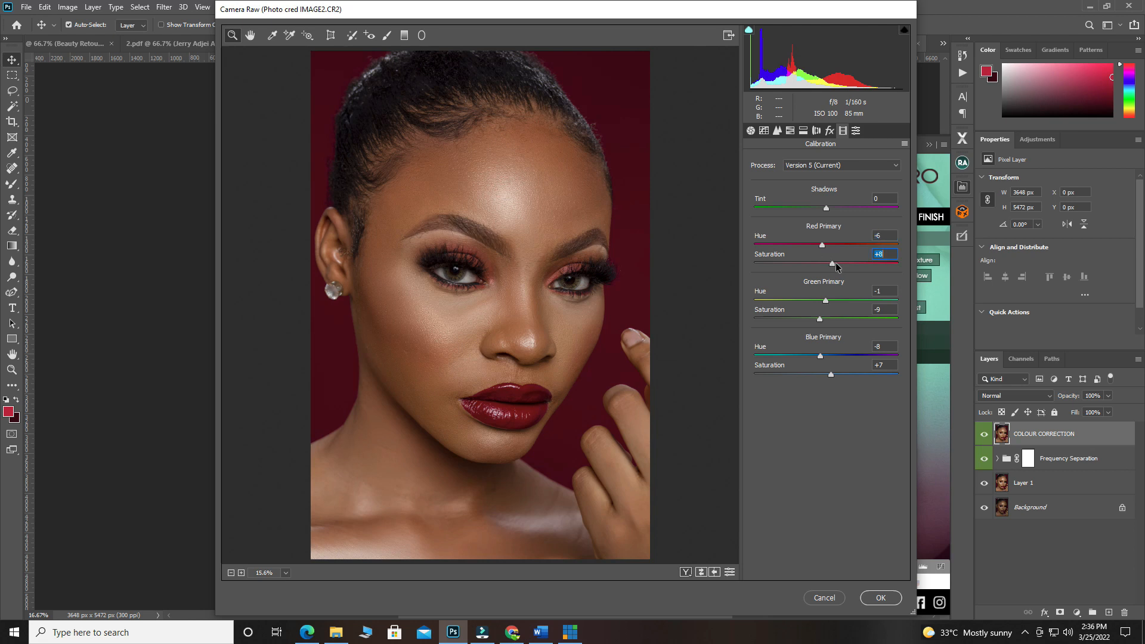
pyautogui.moveTo(835, 263); pyautogui.dragTo(838, 264)
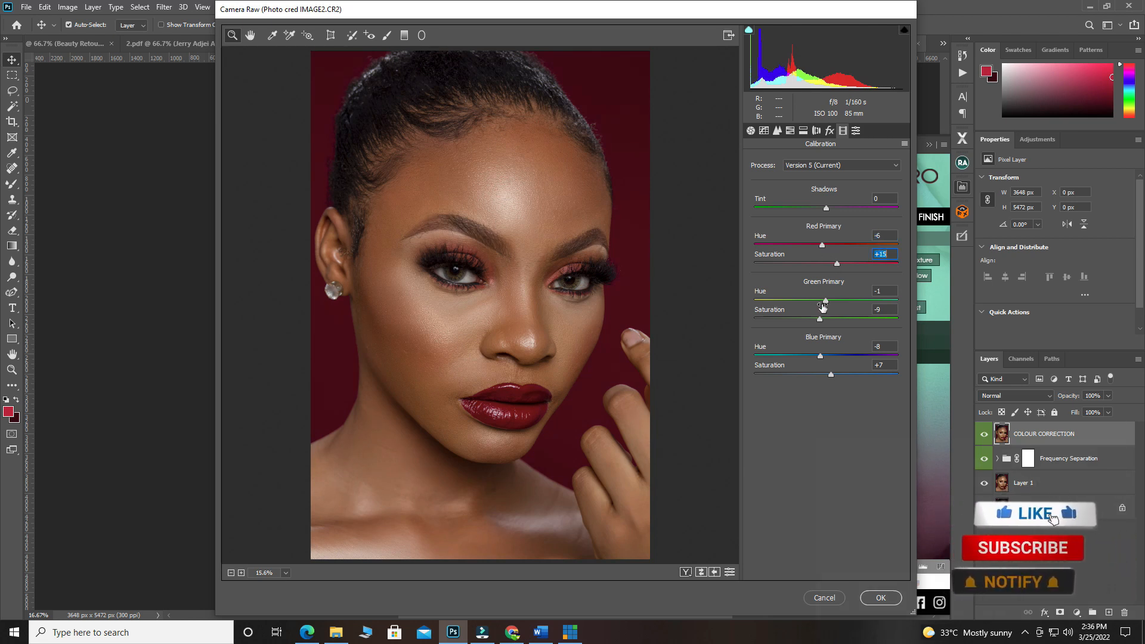
# Refine the calibration by setting the Green Primary saturation to -4 and the Blue Primary hue to -18
pyautogui.click(822, 320)
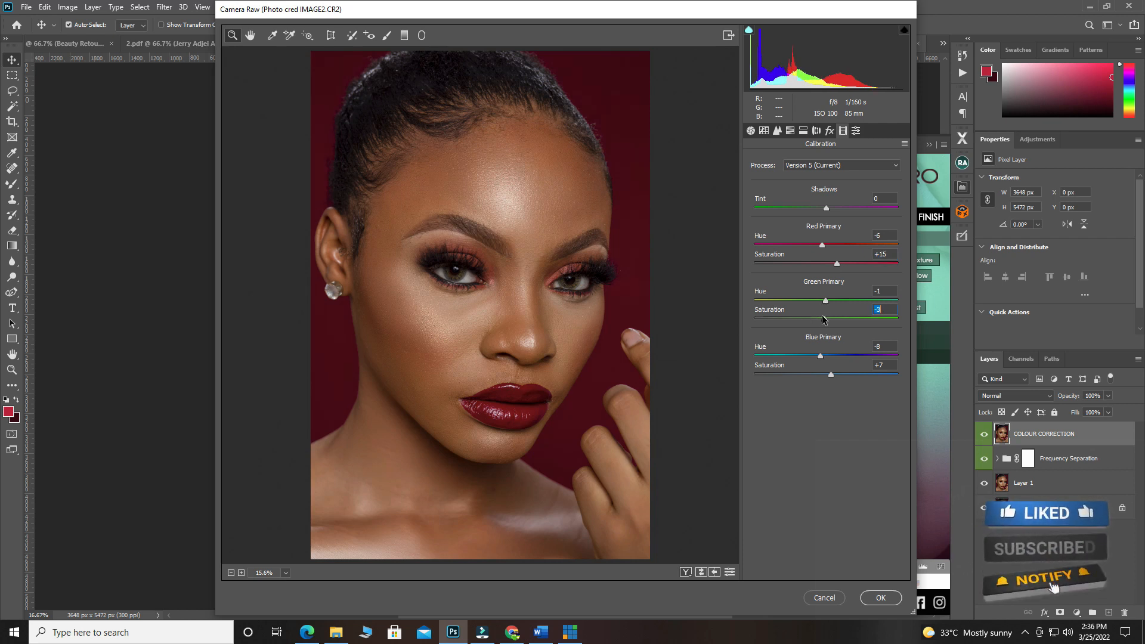
pyautogui.moveTo(823, 320); pyautogui.dragTo(821, 319)
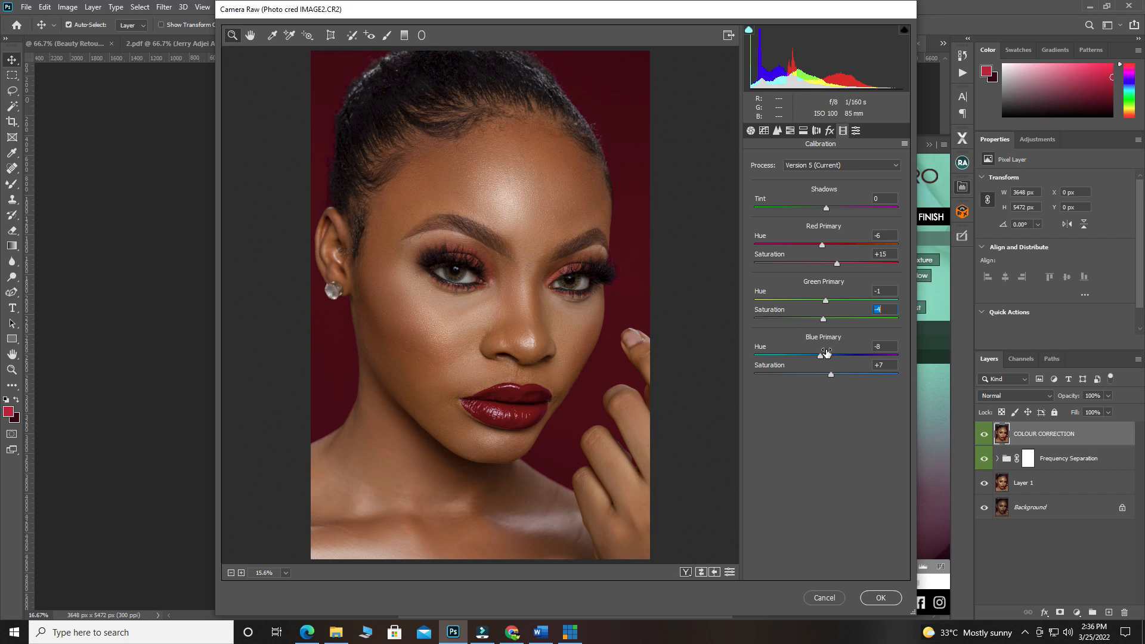
pyautogui.moveTo(826, 353); pyautogui.dragTo(815, 359)
# Compare the portrait side by side before and after calibration at closer zoom, and apply the Camera Raw adjustments
pyautogui.click(687, 573)
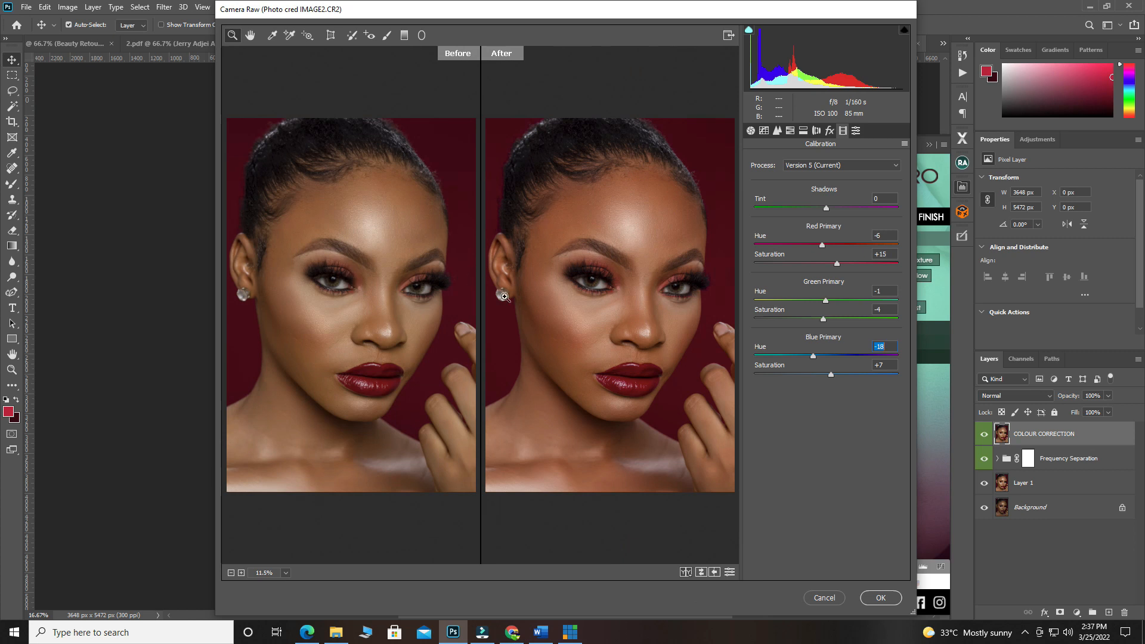
pyautogui.click(466, 267)
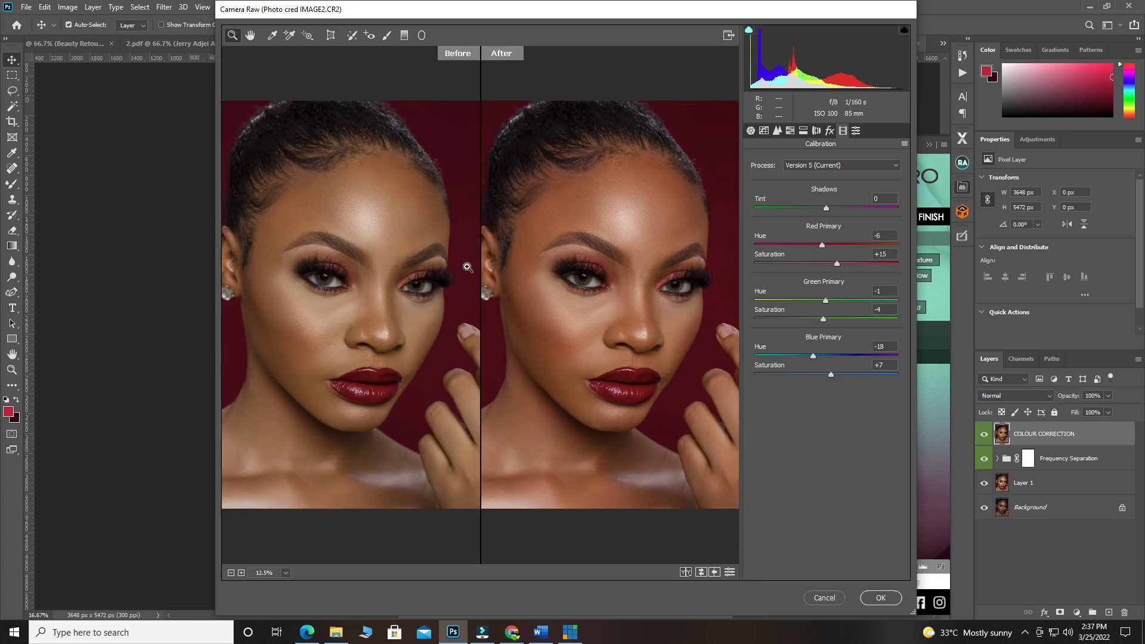
pyautogui.click(467, 269)
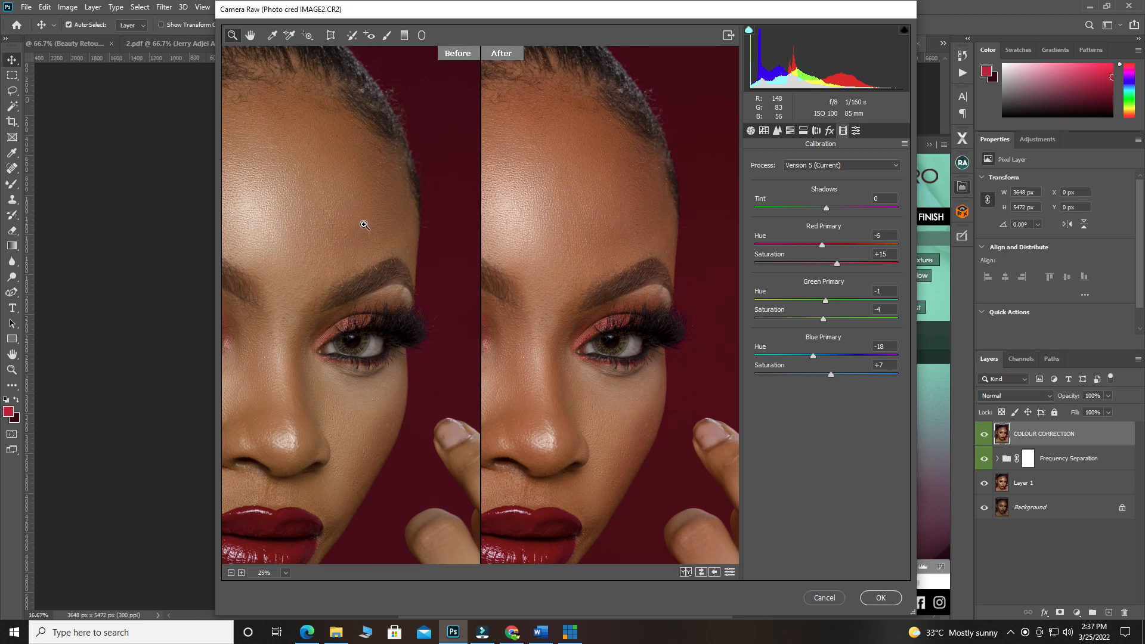
pyautogui.keyDown('alt'); pyautogui.click(563, 257); pyautogui.keyUp('alt')
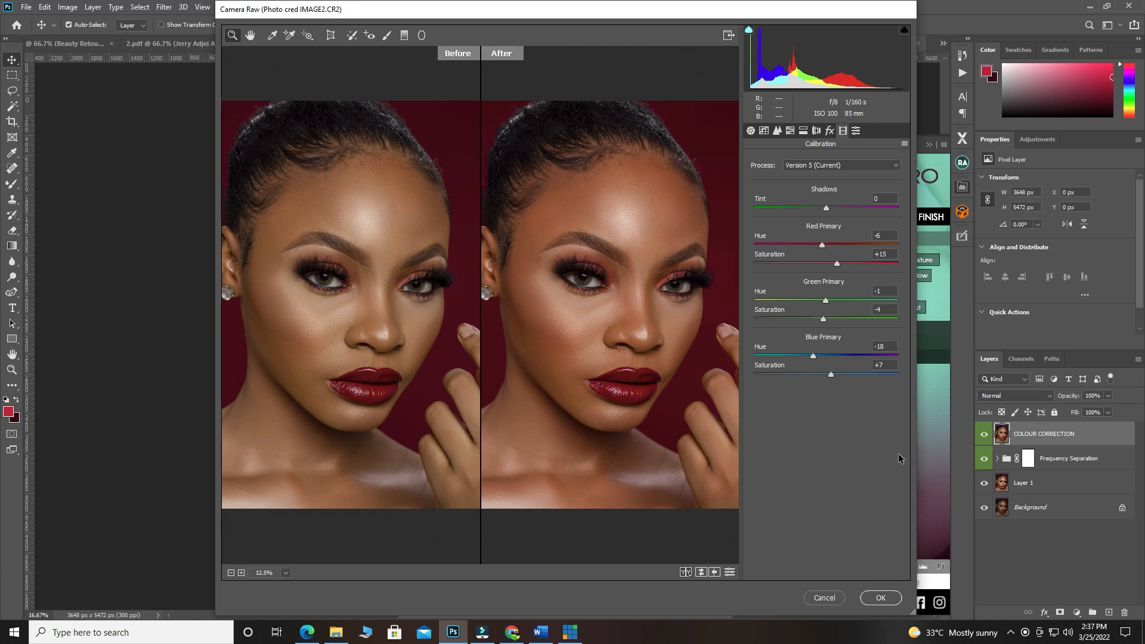
pyautogui.click(880, 598)
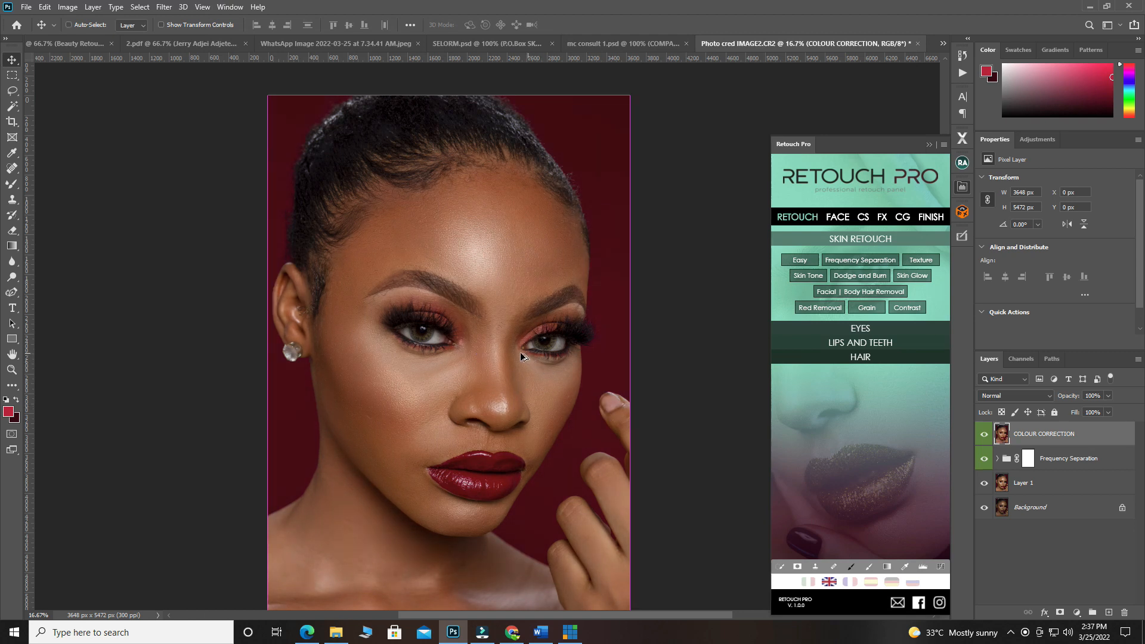
# Examine the colour-corrected skin tones over the whole portrait and close up on the face at 33.3% zoom
pyautogui.scroll(-1, 491, 358)
pyautogui.scroll(-1, 489, 358)
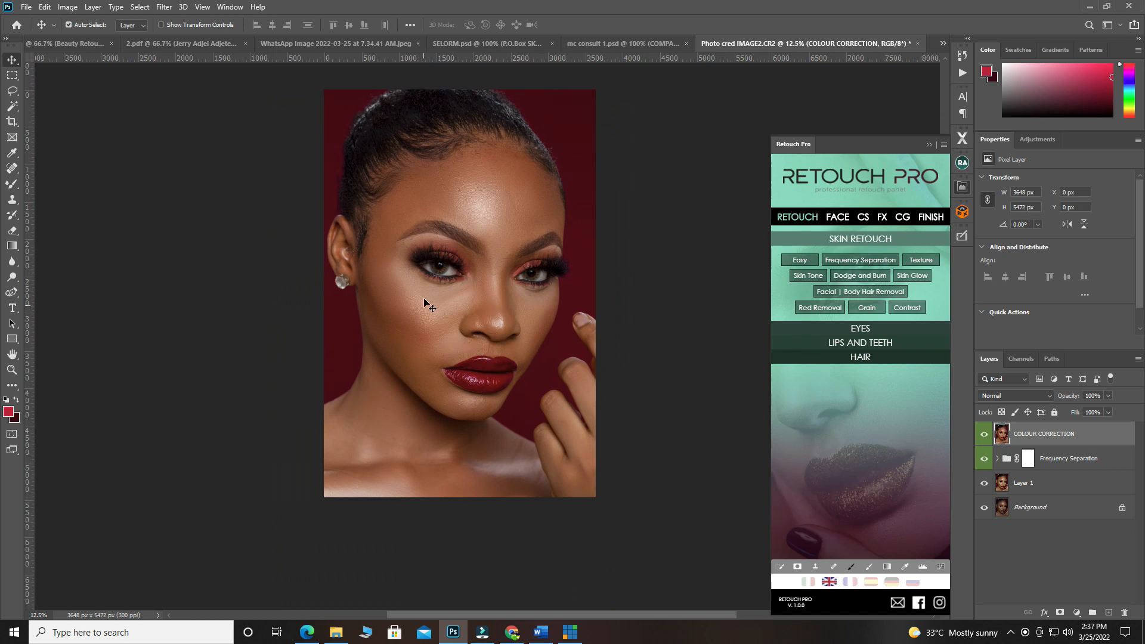
pyautogui.scroll(2, 421, 233)
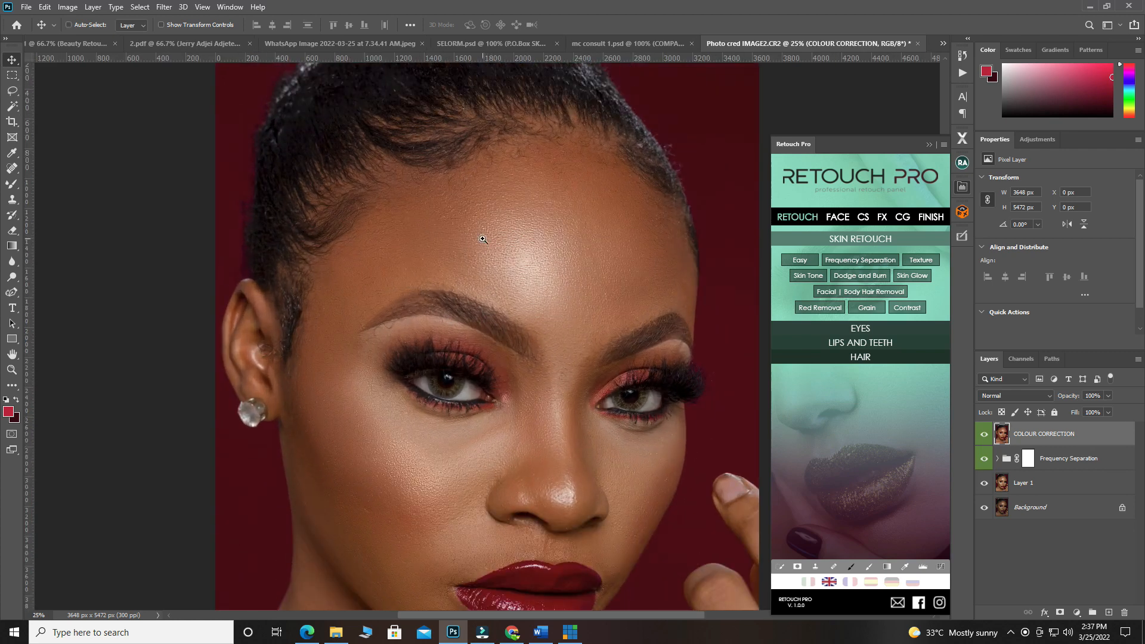
pyautogui.scroll(1, 488, 282)
pyautogui.scroll(-2, 488, 280)
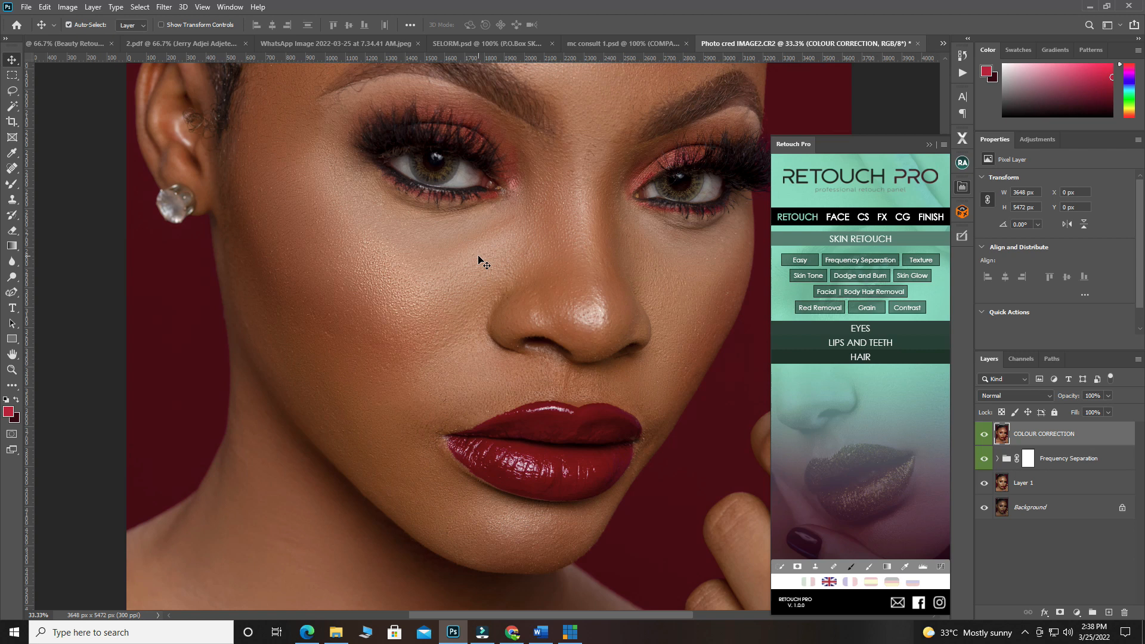
pyautogui.keyDown('ctrl'); pyautogui.keyDown('alt'); pyautogui.click(433, 225); pyautogui.keyUp('alt'); pyautogui.keyUp('ctrl')
pyautogui.keyDown('alt'); pyautogui.click(433, 225); pyautogui.keyUp('alt')
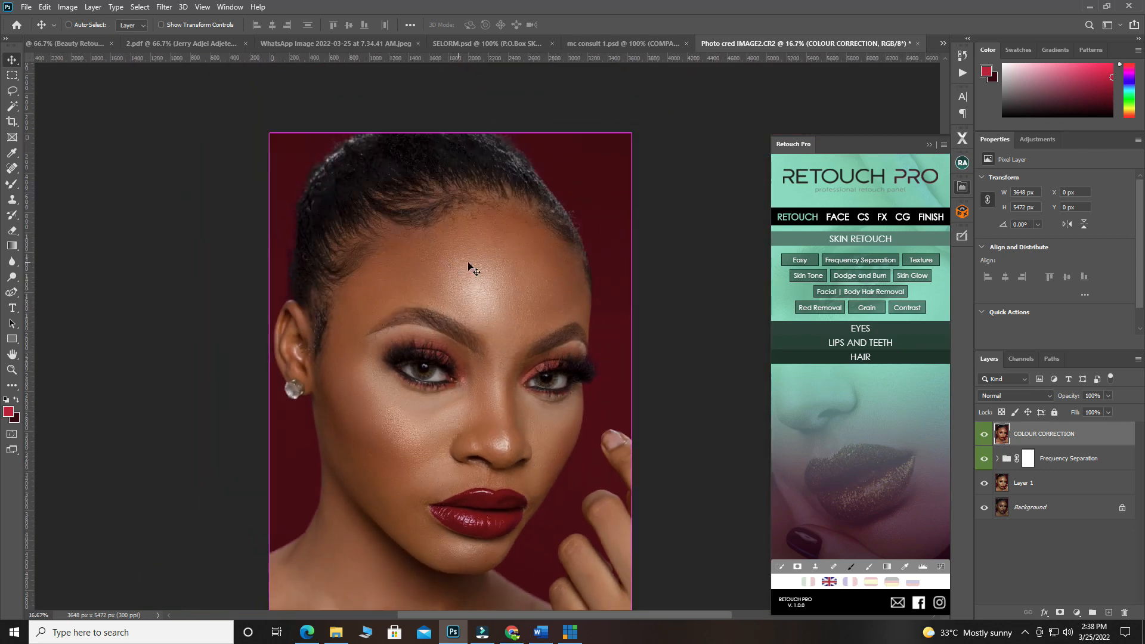
pyautogui.keyDown('ctrl'); pyautogui.click(449, 218); pyautogui.keyUp('ctrl')
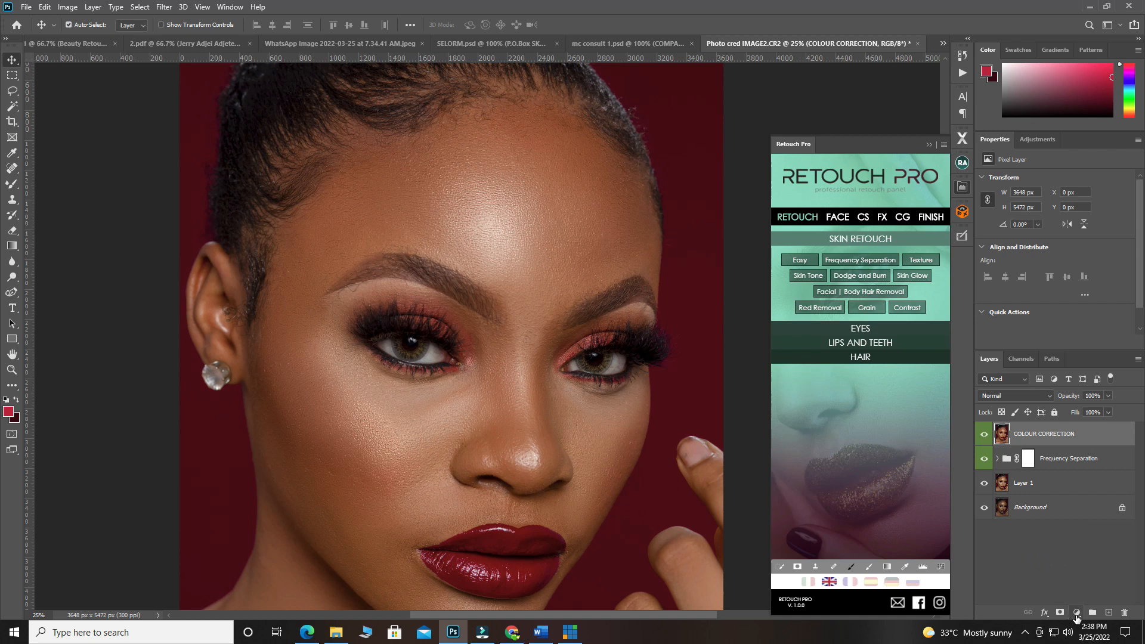
# Add a Solid Color fill layer above COLOUR CORRECTION and invert its mask to black
pyautogui.click(1076, 614)
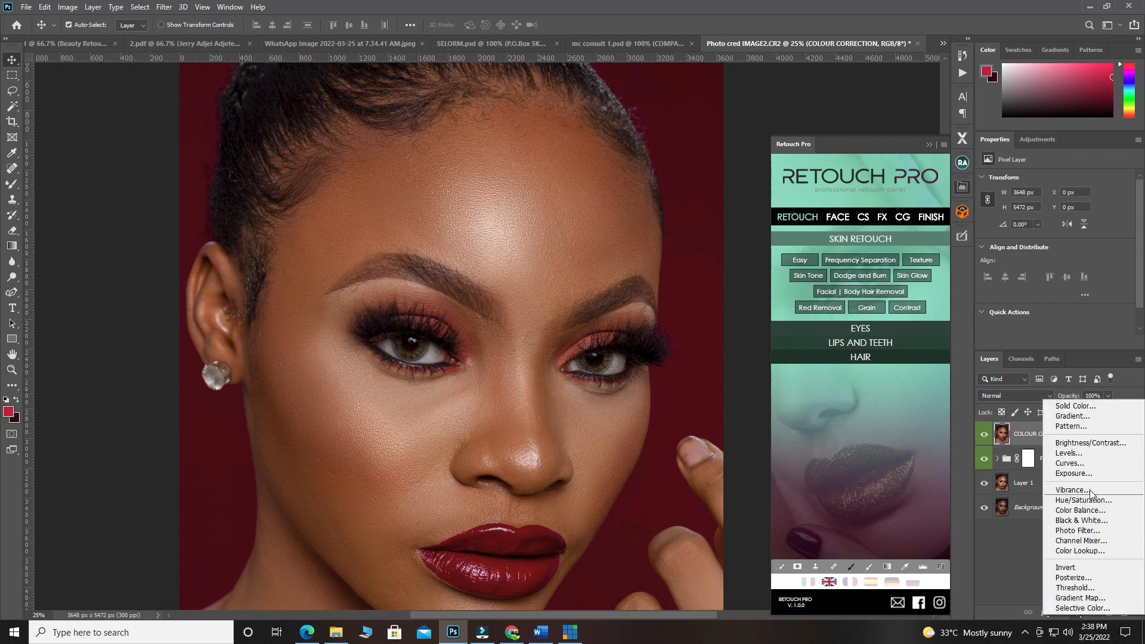
pyautogui.click(1075, 406)
pyautogui.click(1054, 130)
pyautogui.click(1027, 440)
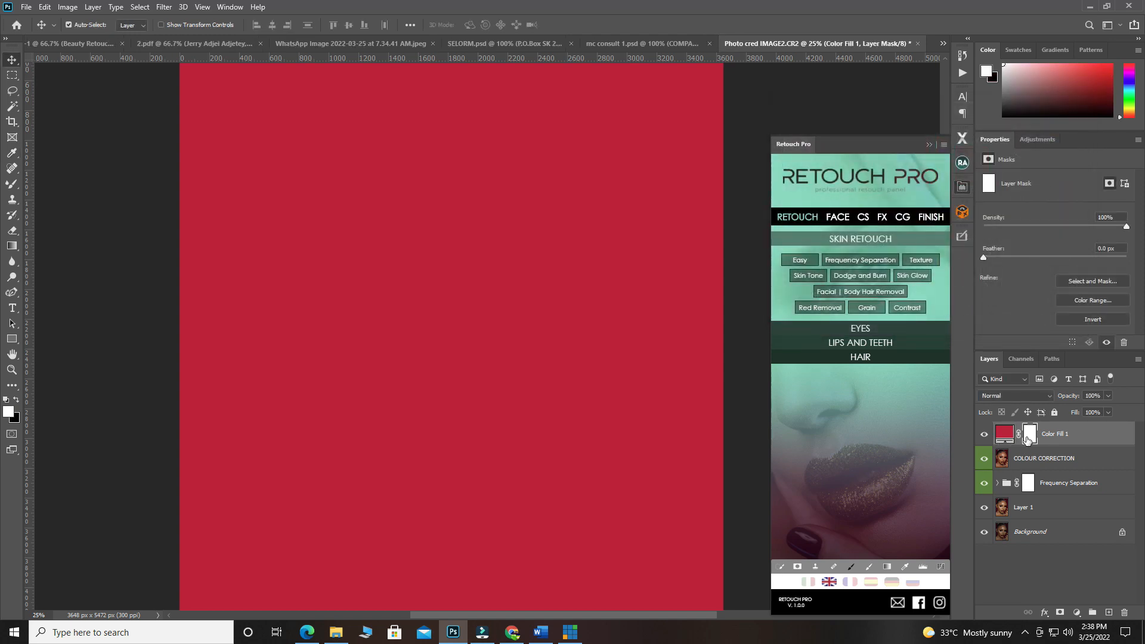
pyautogui.hotkey('ctrl', 'i')
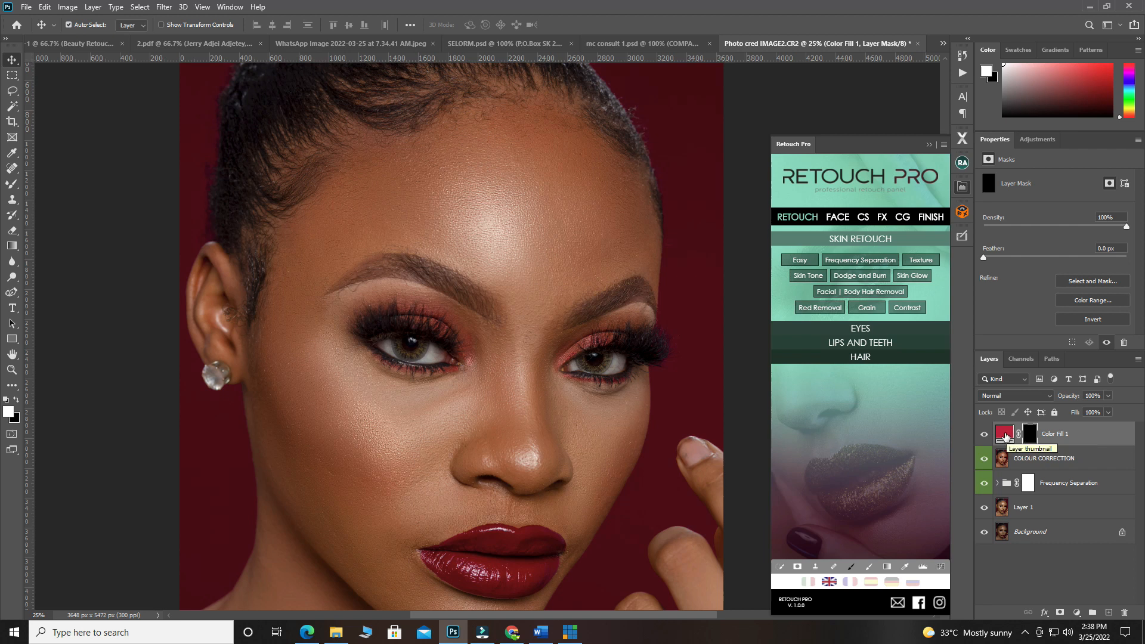
# Change the fill layer's colour to the light skin tone d8b4a4, sampled from the forehead highlight
pyautogui.doubleClick(1005, 434)
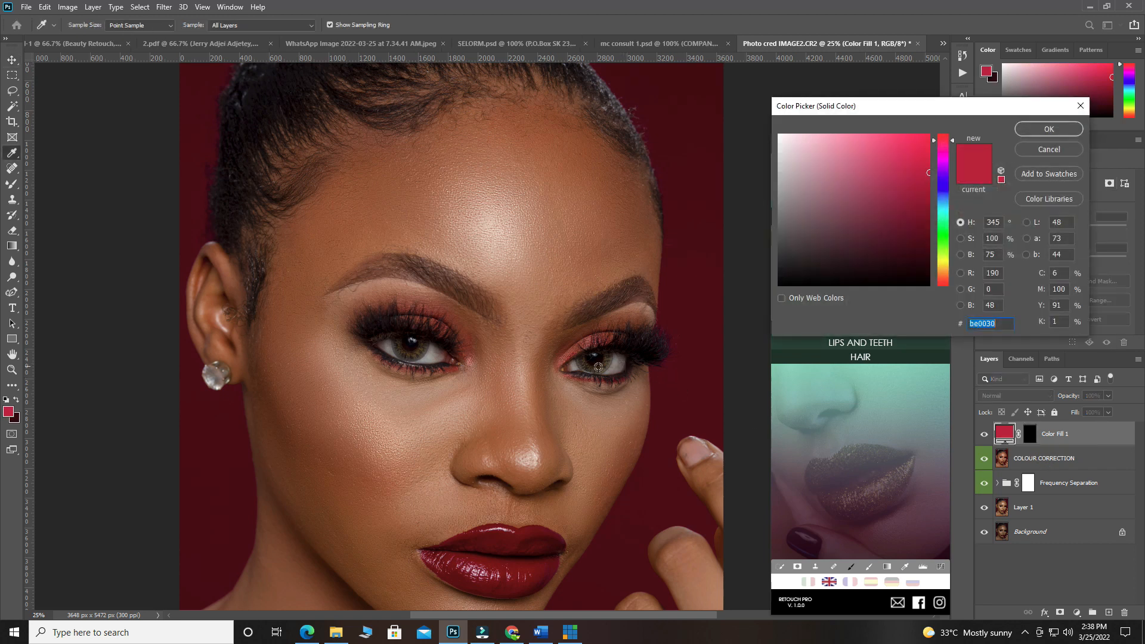
pyautogui.click(519, 290)
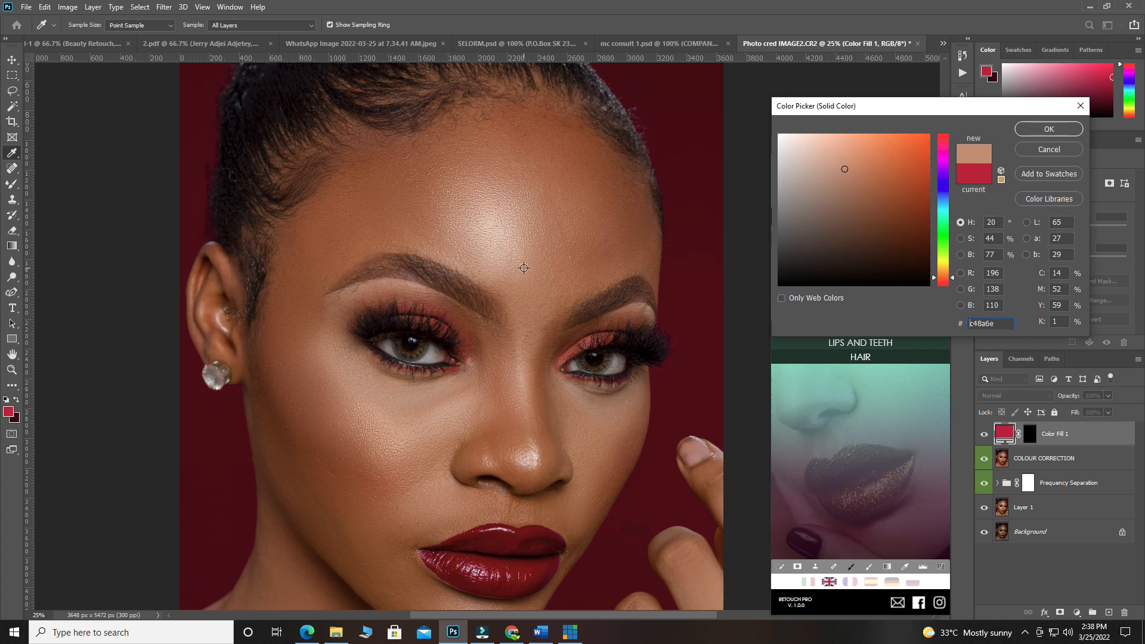
pyautogui.click(489, 230)
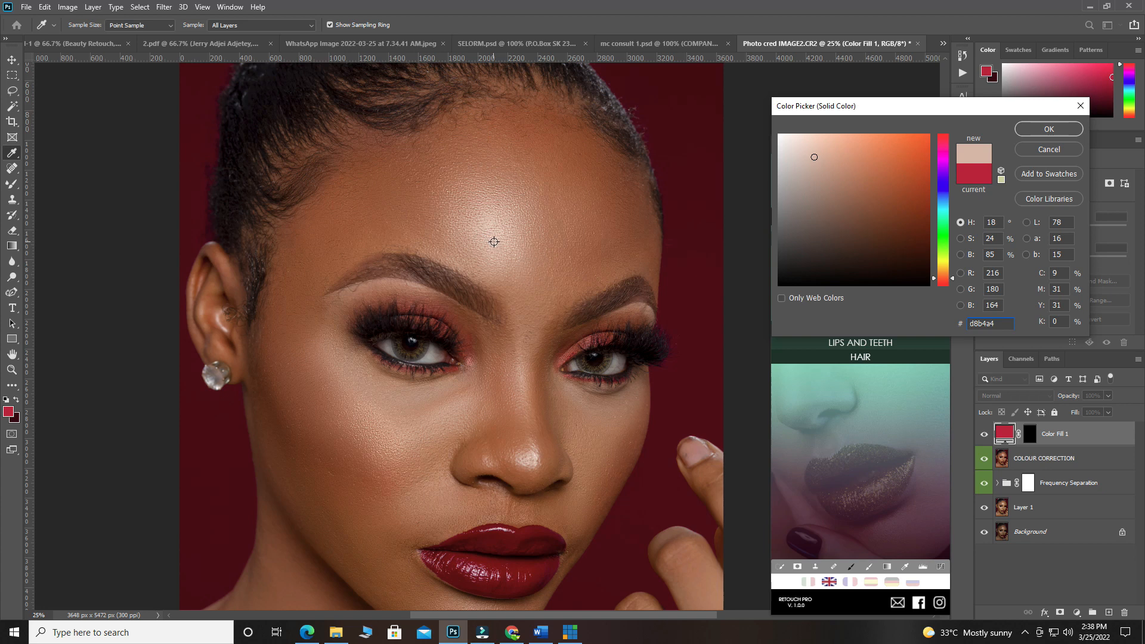
pyautogui.click(1037, 131)
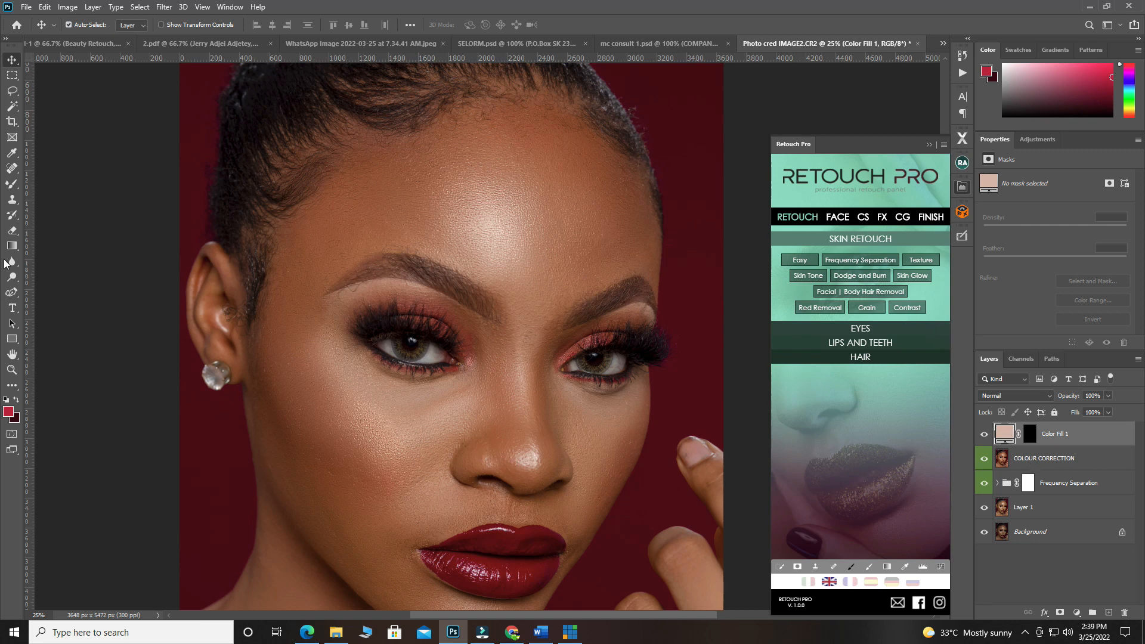
# Ready a 700 px Brush tool on the Color Fill 1 mask and set the layer's blend mode to Soft Light
pyautogui.click(12, 185)
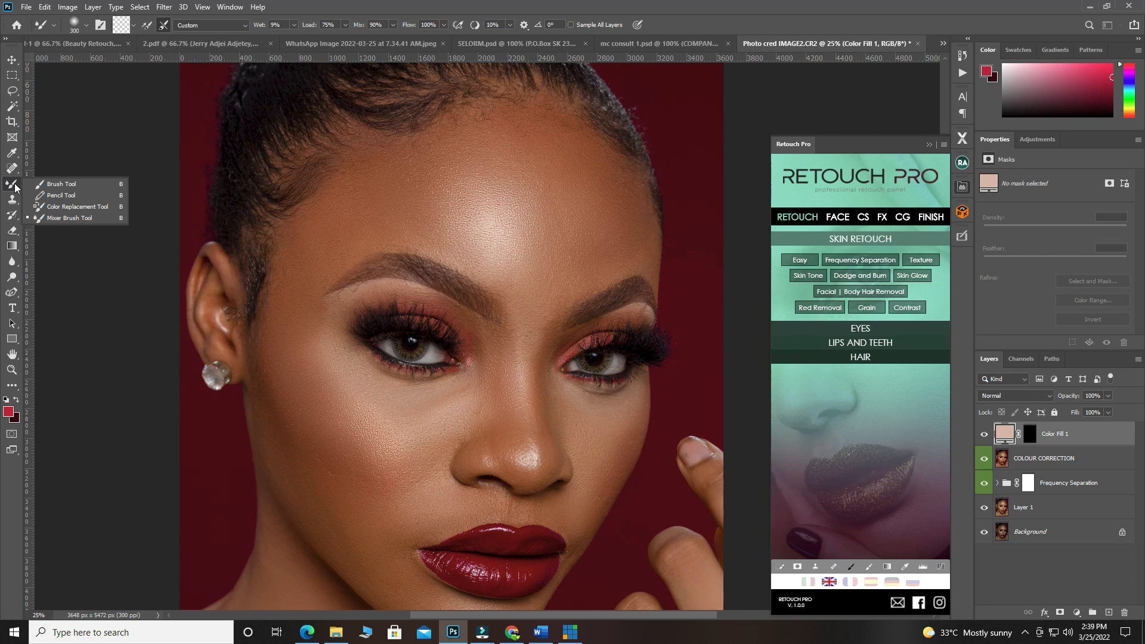
pyautogui.click(59, 184)
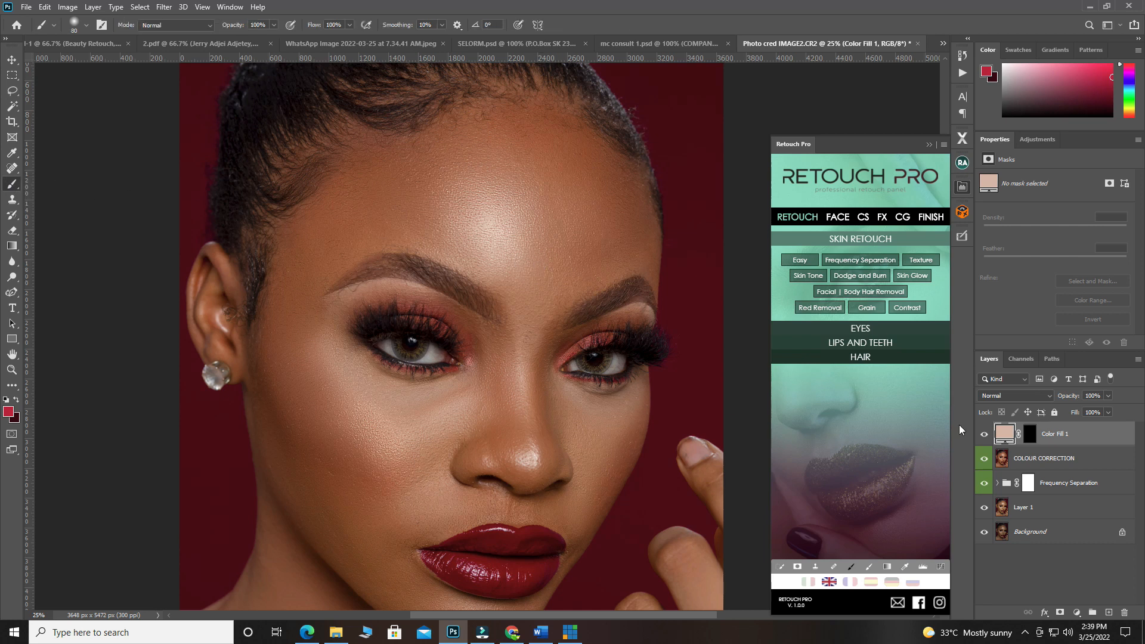
pyautogui.click(1029, 434)
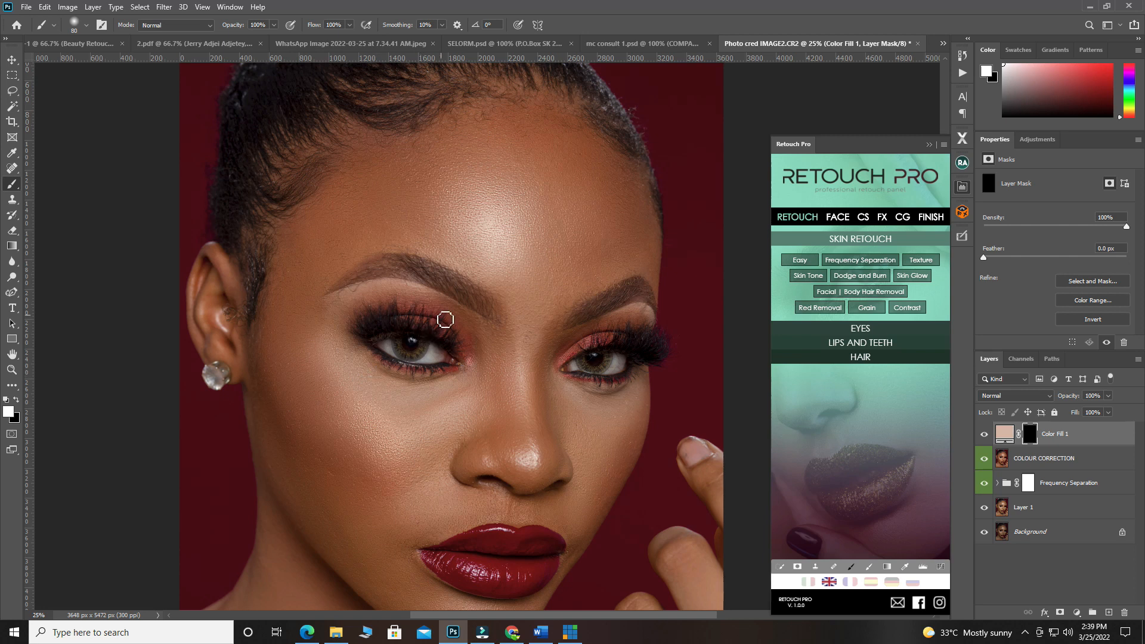
pyautogui.press(']')
pyautogui.press(']')
pyautogui.press(']')
pyautogui.press(']')
pyautogui.press(']')
pyautogui.press(']')
pyautogui.press(']')
pyautogui.press(']')
pyautogui.press(']')
pyautogui.press(']')
pyautogui.press(']')
pyautogui.press(']')
pyautogui.click(1015, 396)
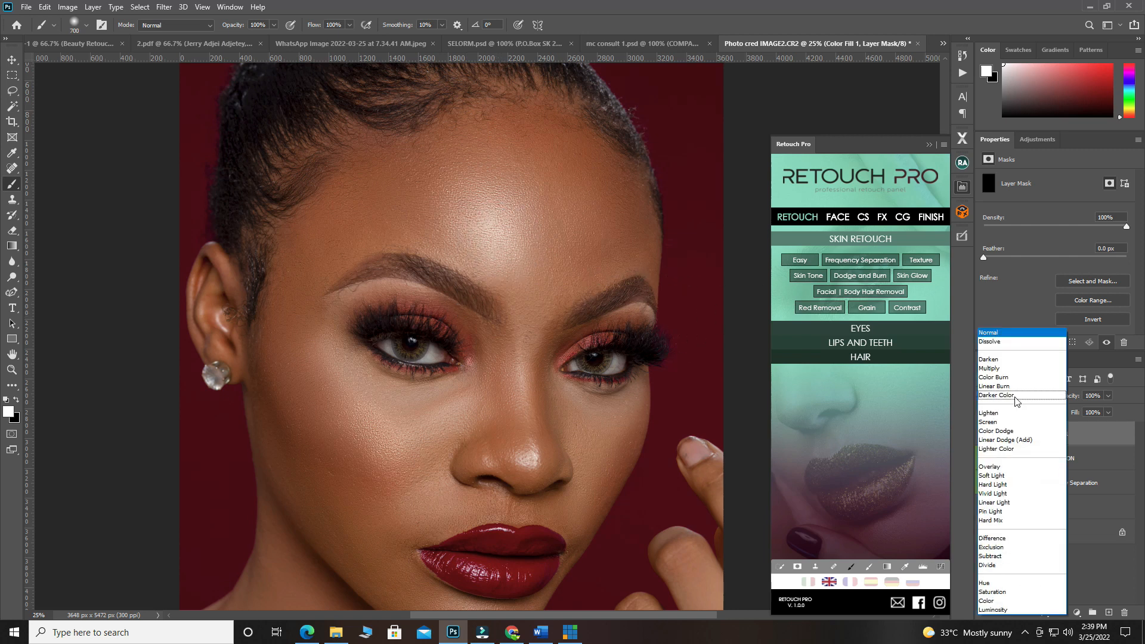
pyautogui.click(992, 480)
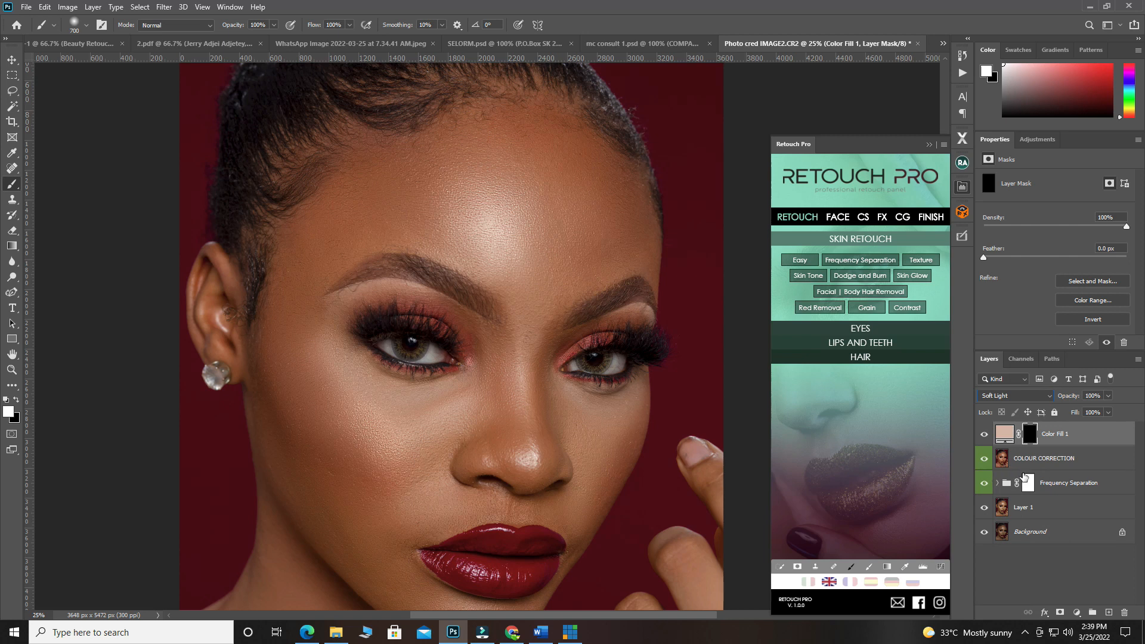
# Paint white on the Color Fill 1 mask over the forehead, cheeks and jaw to brighten the facial skin
pyautogui.moveTo(481, 219)
pyautogui.mouseDown()
pyautogui.moveTo(527, 228)
pyautogui.moveTo(549, 255)
pyautogui.moveTo(591, 211)
pyautogui.moveTo(588, 241)
pyautogui.moveTo(592, 204)
pyautogui.moveTo(495, 175)
pyautogui.moveTo(439, 185)
pyautogui.moveTo(364, 234)
pyautogui.moveTo(354, 226)
pyautogui.moveTo(308, 279)
pyautogui.mouseUp()
pyautogui.moveTo(317, 282)
pyautogui.mouseDown()
pyautogui.moveTo(442, 197)
pyautogui.moveTo(455, 159)
pyautogui.moveTo(477, 149)
pyautogui.moveTo(304, 164)
pyautogui.moveTo(473, 153)
pyautogui.moveTo(516, 119)
pyautogui.moveTo(579, 174)
pyautogui.moveTo(576, 260)
pyautogui.moveTo(545, 272)
pyautogui.moveTo(483, 421)
pyautogui.moveTo(524, 439)
pyautogui.moveTo(435, 447)
pyautogui.moveTo(327, 291)
pyautogui.moveTo(314, 406)
pyautogui.moveTo(345, 484)
pyautogui.moveTo(369, 489)
pyautogui.moveTo(298, 417)
pyautogui.moveTo(358, 554)
pyautogui.moveTo(404, 481)
pyautogui.moveTo(483, 471)
pyautogui.moveTo(555, 480)
pyautogui.moveTo(573, 435)
pyautogui.moveTo(511, 238)
pyautogui.moveTo(322, 251)
pyautogui.moveTo(531, 225)
pyautogui.moveTo(593, 263)
pyautogui.moveTo(603, 217)
pyautogui.moveTo(464, 189)
pyautogui.moveTo(453, 250)
pyautogui.mouseUp()
pyautogui.scroll(-5, 435, 332)
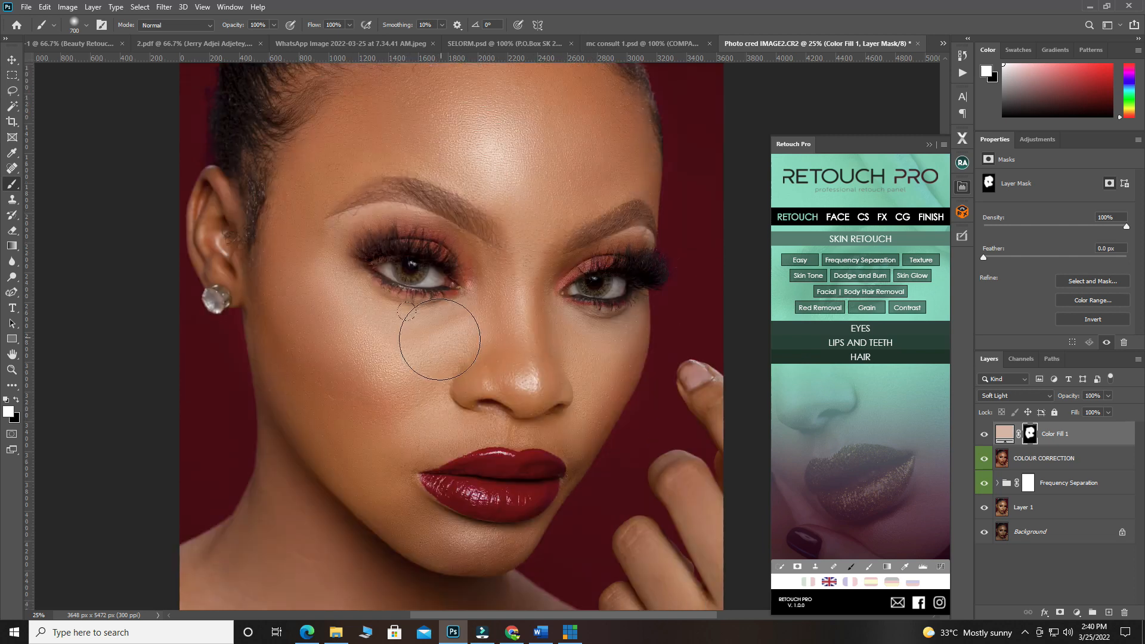
pyautogui.moveTo(358, 312)
pyautogui.mouseDown()
pyautogui.moveTo(332, 322)
pyautogui.moveTo(322, 510)
pyautogui.moveTo(342, 501)
pyautogui.moveTo(359, 538)
pyautogui.moveTo(404, 518)
pyautogui.moveTo(437, 529)
pyautogui.moveTo(400, 552)
pyautogui.moveTo(481, 569)
pyautogui.moveTo(443, 594)
pyautogui.moveTo(495, 590)
pyautogui.moveTo(350, 552)
pyautogui.moveTo(192, 599)
pyautogui.moveTo(189, 570)
pyautogui.moveTo(224, 566)
pyautogui.moveTo(279, 496)
pyautogui.moveTo(221, 521)
pyautogui.moveTo(261, 482)
pyautogui.moveTo(227, 499)
pyautogui.moveTo(242, 498)
pyautogui.moveTo(298, 396)
pyautogui.moveTo(397, 486)
pyautogui.mouseUp()
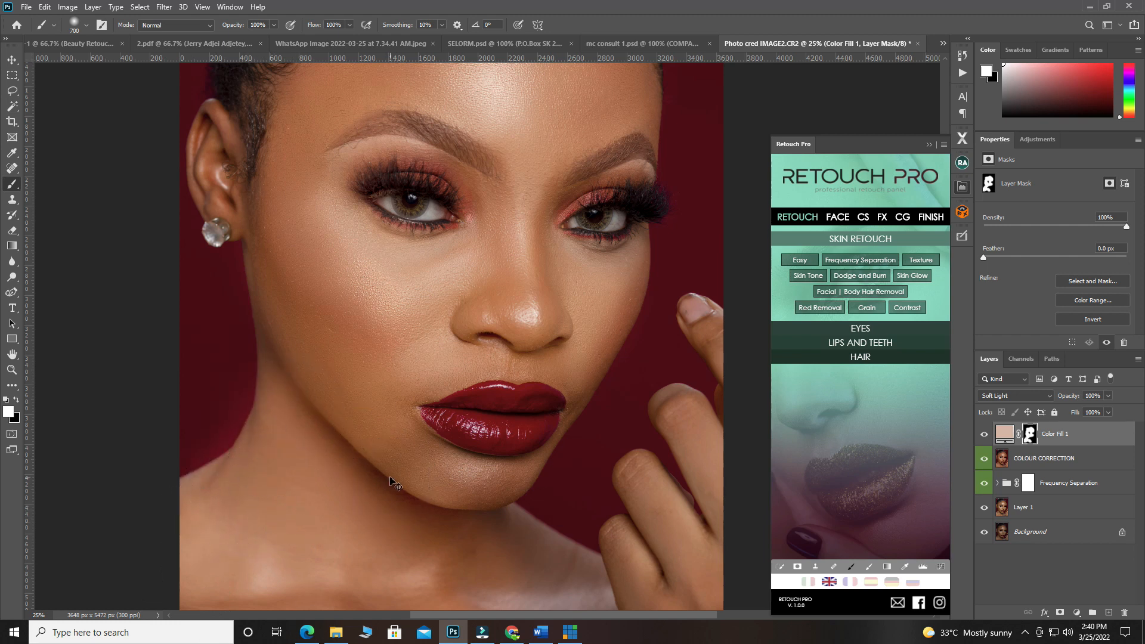
# Undo the last mask stroke and paint white over the neck on the Color Fill 1 mask with a 500 px brush
pyautogui.hotkey('ctrl', 'z')
pyautogui.press('[')
pyautogui.press('[')
pyautogui.moveTo(301, 400); pyautogui.dragTo(287, 468)
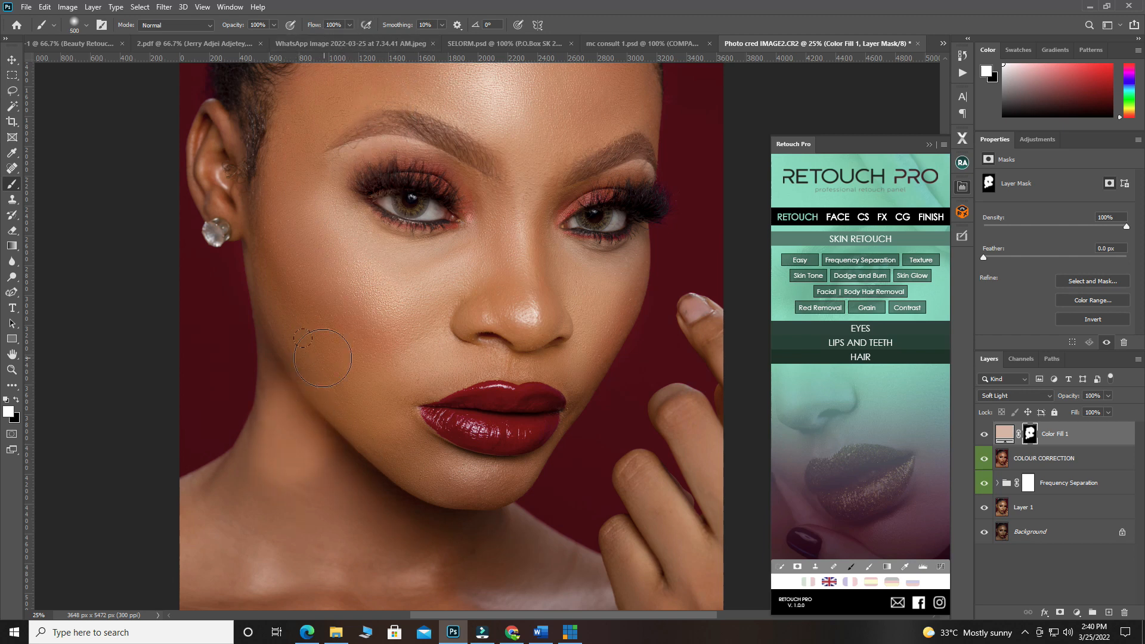
pyautogui.moveTo(288, 504)
pyautogui.mouseDown()
pyautogui.moveTo(218, 537)
pyautogui.moveTo(249, 486)
pyautogui.moveTo(217, 521)
pyautogui.mouseUp()
# Resize the brush and paint white over the collarbones and upper chest on the Color Fill 1 mask
pyautogui.press('[')
pyautogui.press('[')
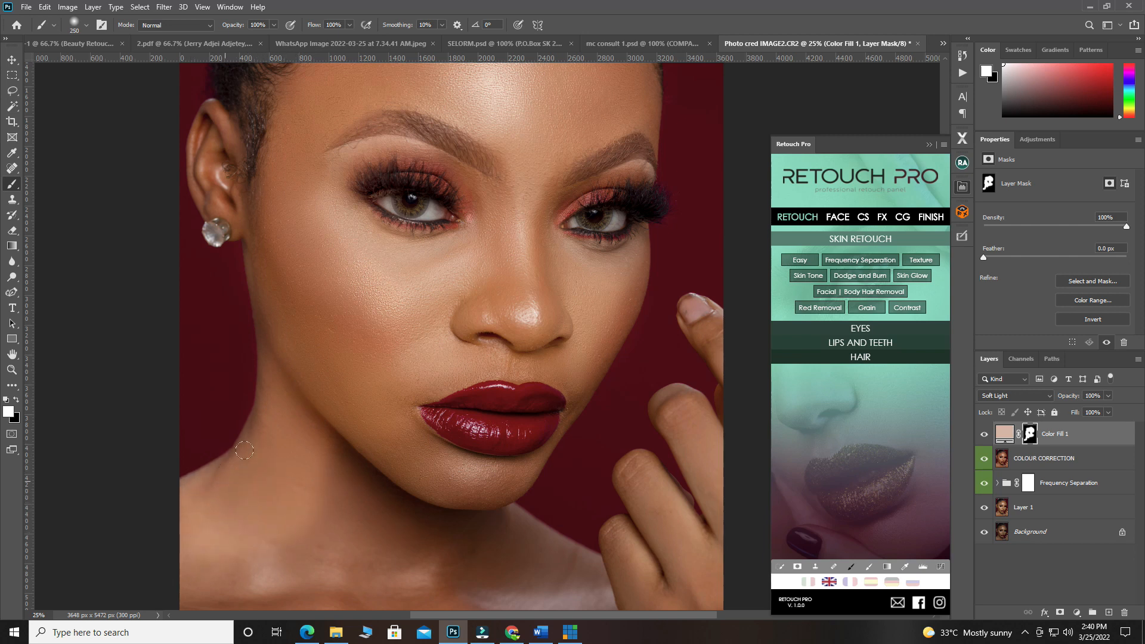
pyautogui.scroll(-3, 260, 520)
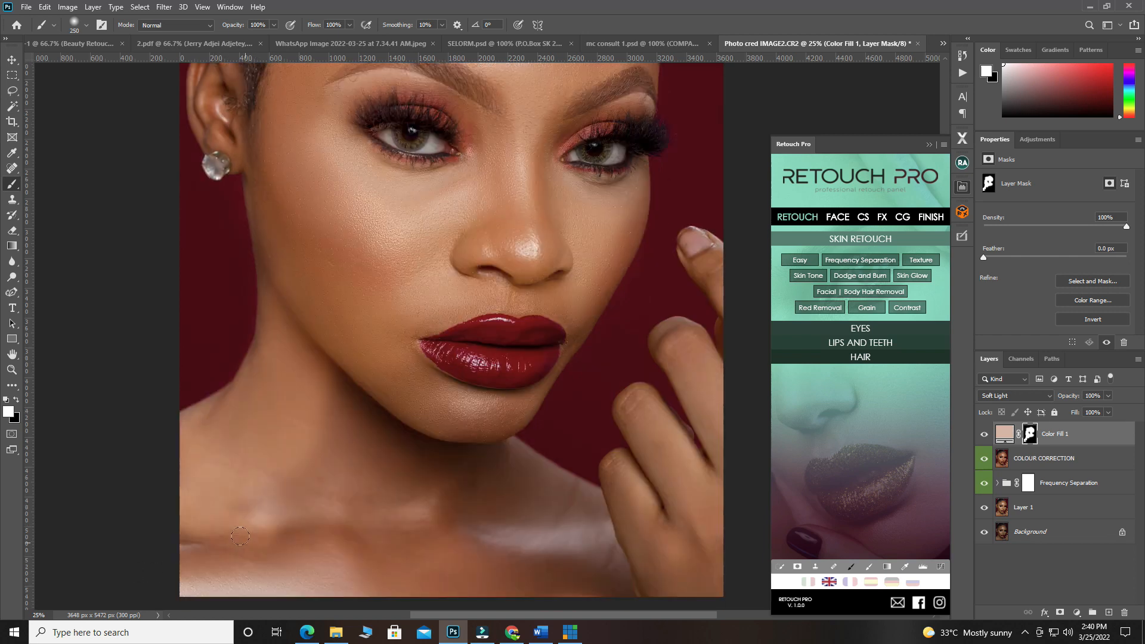
pyautogui.press(']')
pyautogui.press(']')
pyautogui.press(']')
pyautogui.press(']')
pyautogui.moveTo(305, 436)
pyautogui.mouseDown()
pyautogui.moveTo(247, 398)
pyautogui.moveTo(364, 358)
pyautogui.moveTo(342, 277)
pyautogui.moveTo(421, 325)
pyautogui.moveTo(421, 340)
pyautogui.moveTo(444, 319)
pyautogui.moveTo(470, 326)
pyautogui.moveTo(480, 433)
pyautogui.moveTo(460, 461)
pyautogui.moveTo(340, 467)
pyautogui.moveTo(263, 440)
pyautogui.moveTo(495, 440)
pyautogui.moveTo(207, 427)
pyautogui.moveTo(402, 352)
pyautogui.moveTo(414, 378)
pyautogui.moveTo(553, 462)
pyautogui.moveTo(586, 460)
pyautogui.mouseUp()
# Reduce the brush to 200 px and paint white over the raised hand and its fingers on the Color Fill 1 mask
pyautogui.press('[')
pyautogui.press('[')
pyautogui.press('[')
pyautogui.moveTo(532, 399)
pyautogui.mouseDown()
pyautogui.moveTo(491, 354)
pyautogui.moveTo(604, 417)
pyautogui.moveTo(607, 404)
pyautogui.moveTo(581, 428)
pyautogui.moveTo(507, 448)
pyautogui.moveTo(549, 441)
pyautogui.moveTo(417, 367)
pyautogui.moveTo(493, 346)
pyautogui.moveTo(660, 452)
pyautogui.moveTo(679, 480)
pyautogui.moveTo(699, 468)
pyautogui.moveTo(703, 458)
pyautogui.moveTo(647, 476)
pyautogui.moveTo(644, 455)
pyautogui.moveTo(646, 435)
pyautogui.moveTo(691, 424)
pyautogui.moveTo(713, 365)
pyautogui.moveTo(706, 317)
pyautogui.moveTo(691, 387)
pyautogui.moveTo(662, 393)
pyautogui.moveTo(656, 378)
pyautogui.moveTo(677, 387)
pyautogui.moveTo(658, 407)
pyautogui.moveTo(609, 365)
pyautogui.mouseUp()
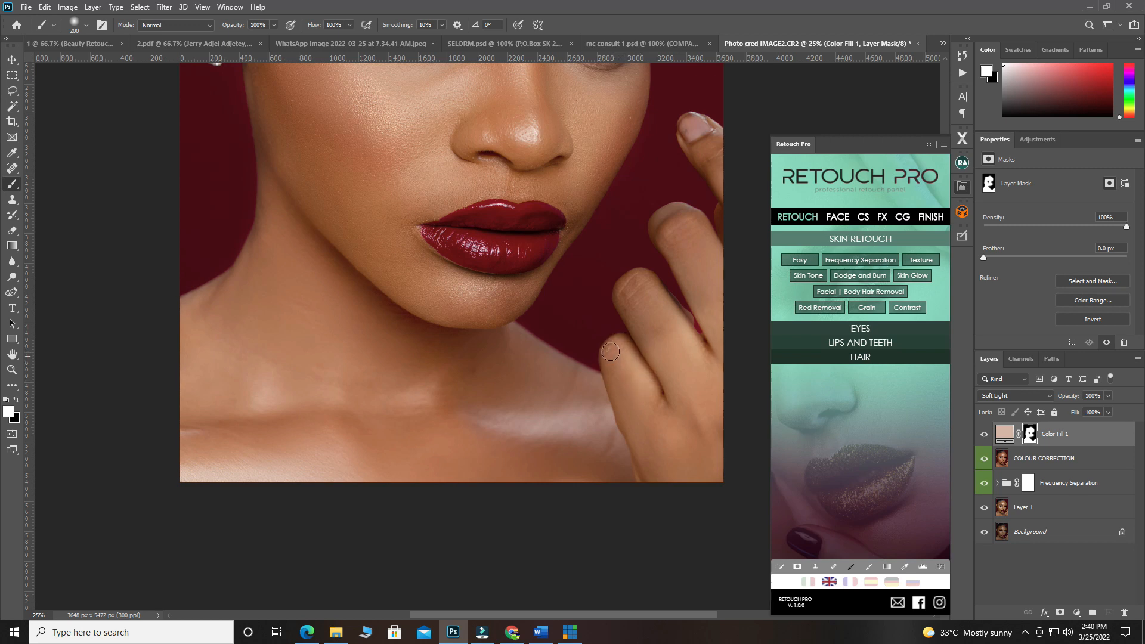
pyautogui.moveTo(644, 320)
pyautogui.mouseDown()
pyautogui.moveTo(653, 356)
pyautogui.moveTo(644, 303)
pyautogui.moveTo(627, 298)
pyautogui.moveTo(633, 284)
pyautogui.moveTo(623, 293)
pyautogui.mouseUp()
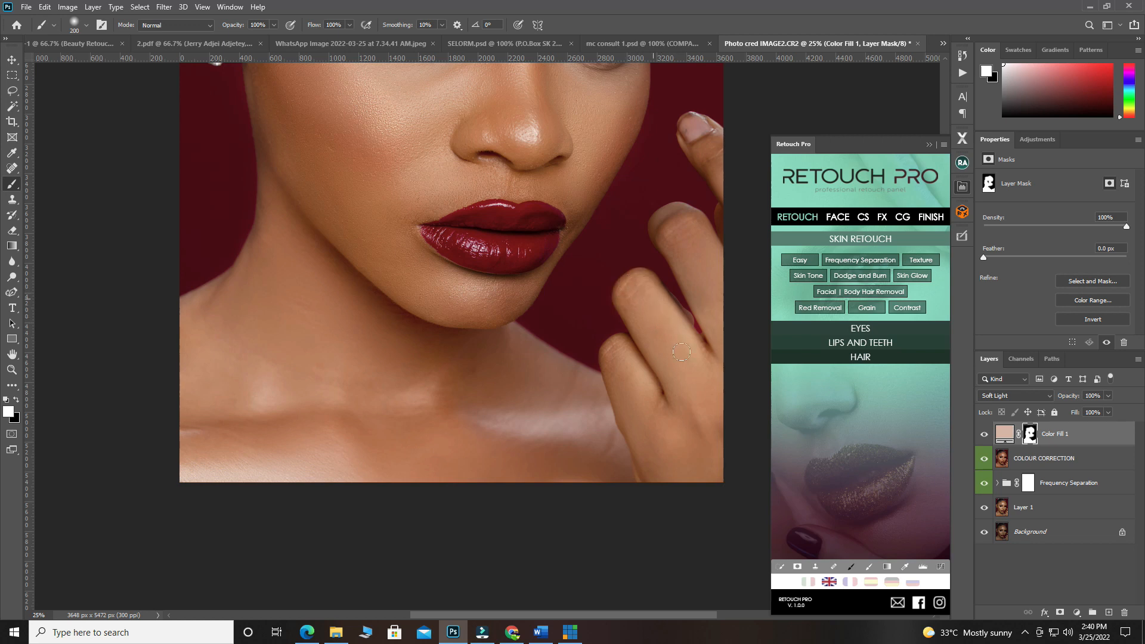
pyautogui.scroll(3, 704, 393)
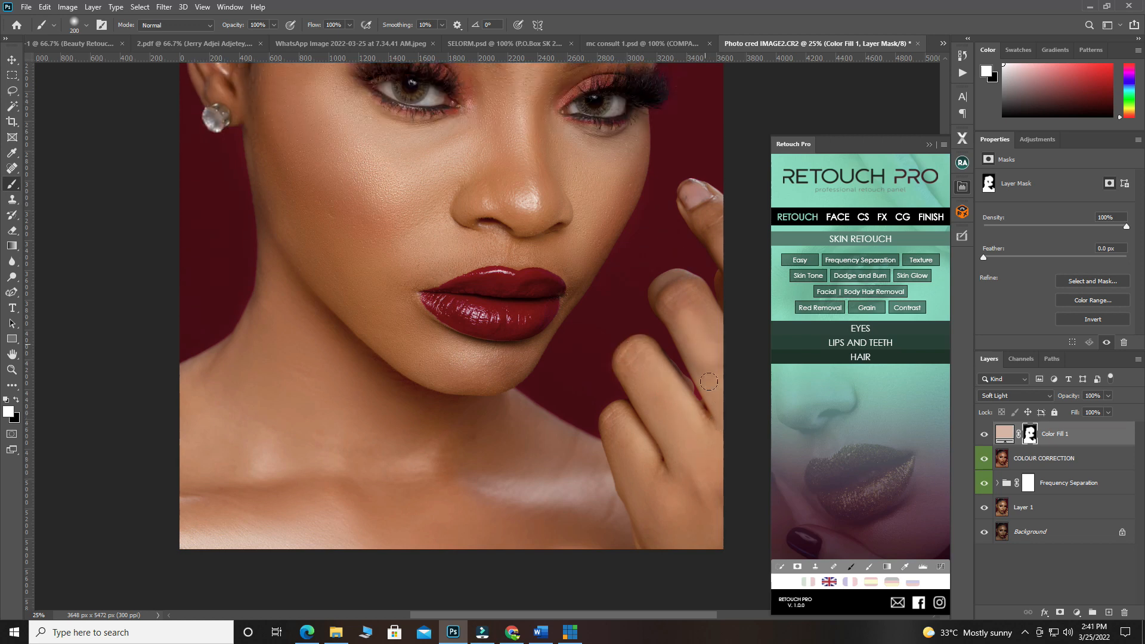
pyautogui.moveTo(706, 374)
pyautogui.mouseDown()
pyautogui.moveTo(671, 301)
pyautogui.moveTo(685, 292)
pyautogui.moveTo(727, 366)
pyautogui.moveTo(690, 332)
pyautogui.moveTo(676, 291)
pyautogui.mouseUp()
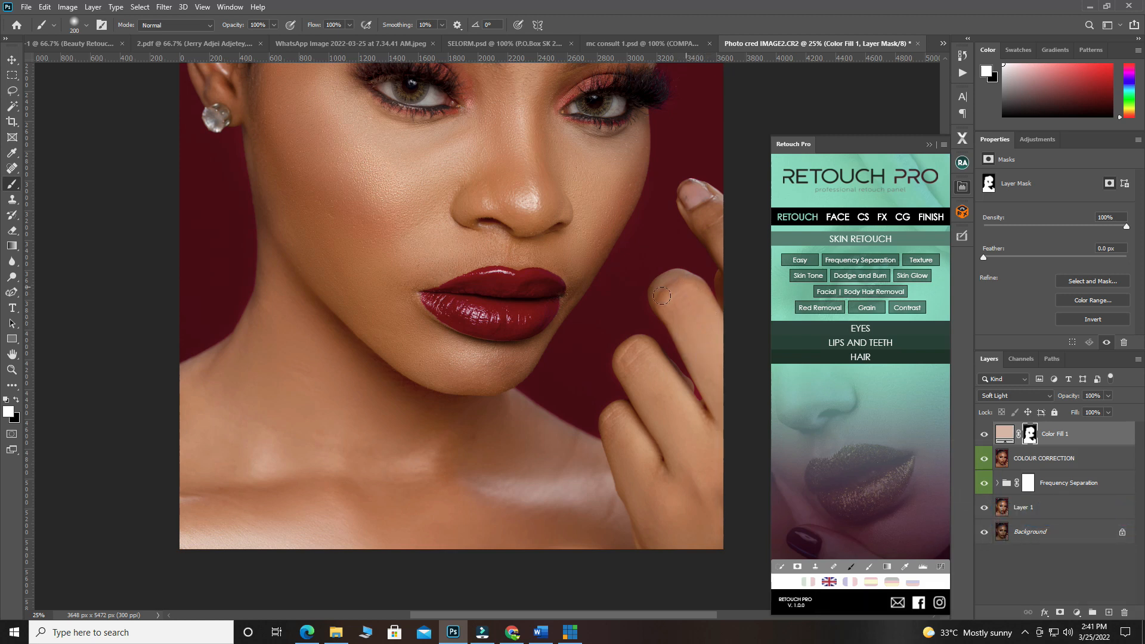
pyautogui.scroll(2, 716, 270)
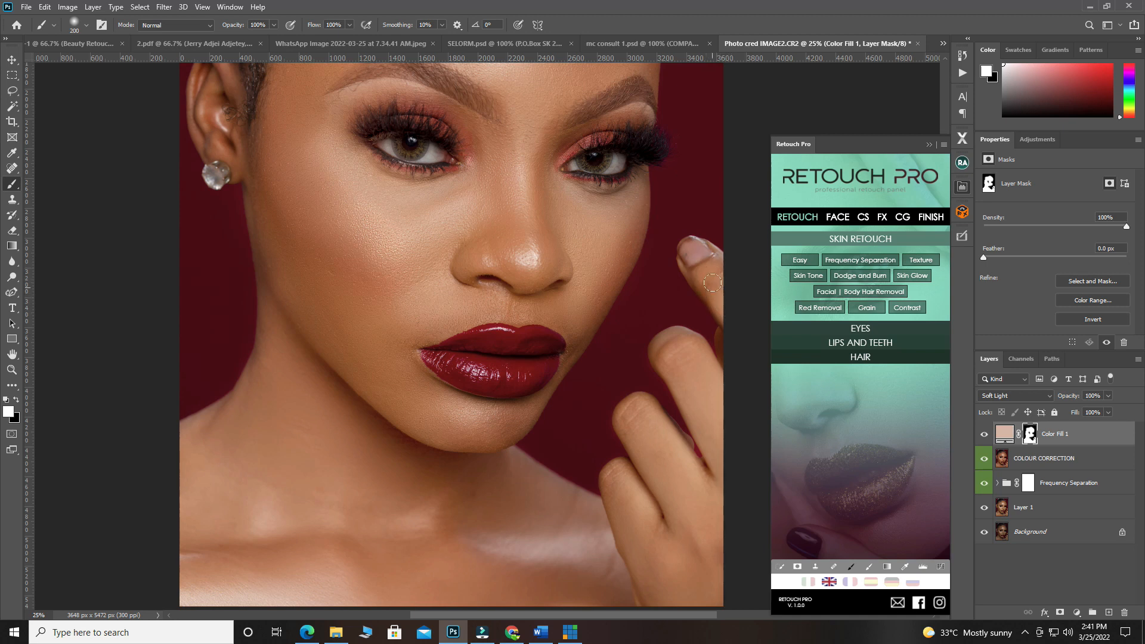
pyautogui.scroll(1, 712, 282)
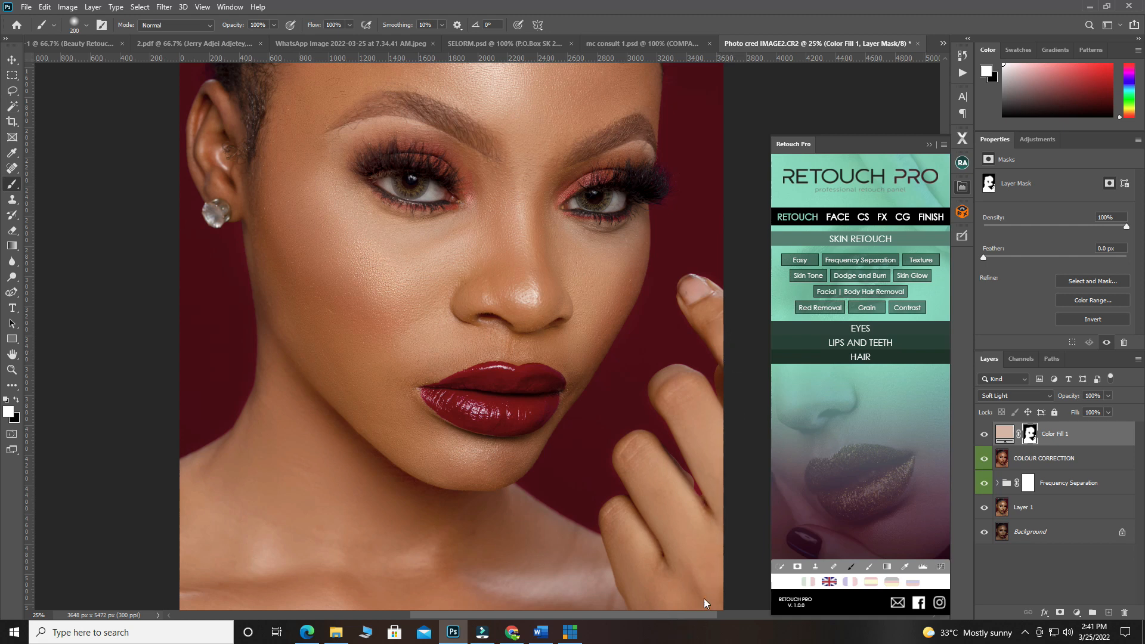
# Paint white over the eyelids and under-eye areas on the Color Fill 1 mask
pyautogui.scroll(-3, 704, 603)
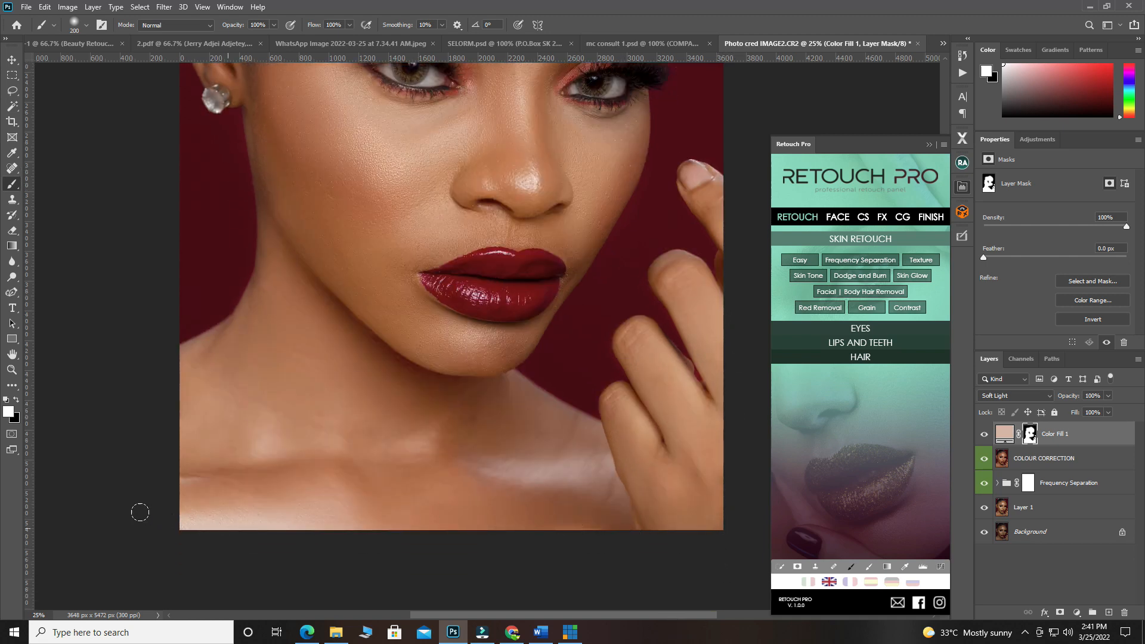
pyautogui.scroll(6, 489, 188)
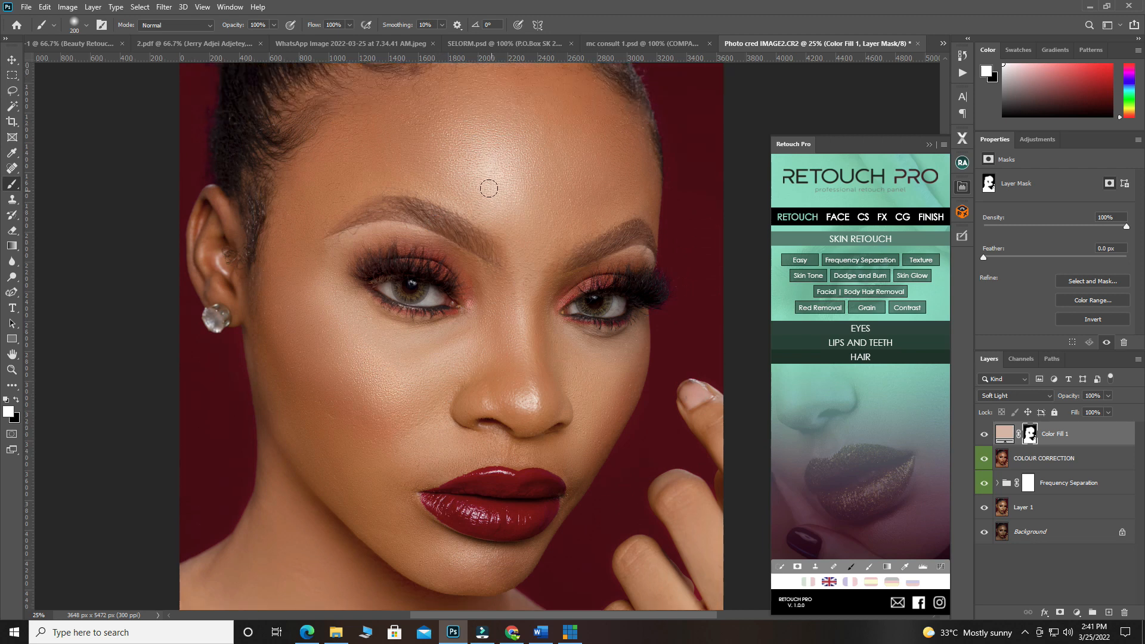
pyautogui.scroll(1, 489, 188)
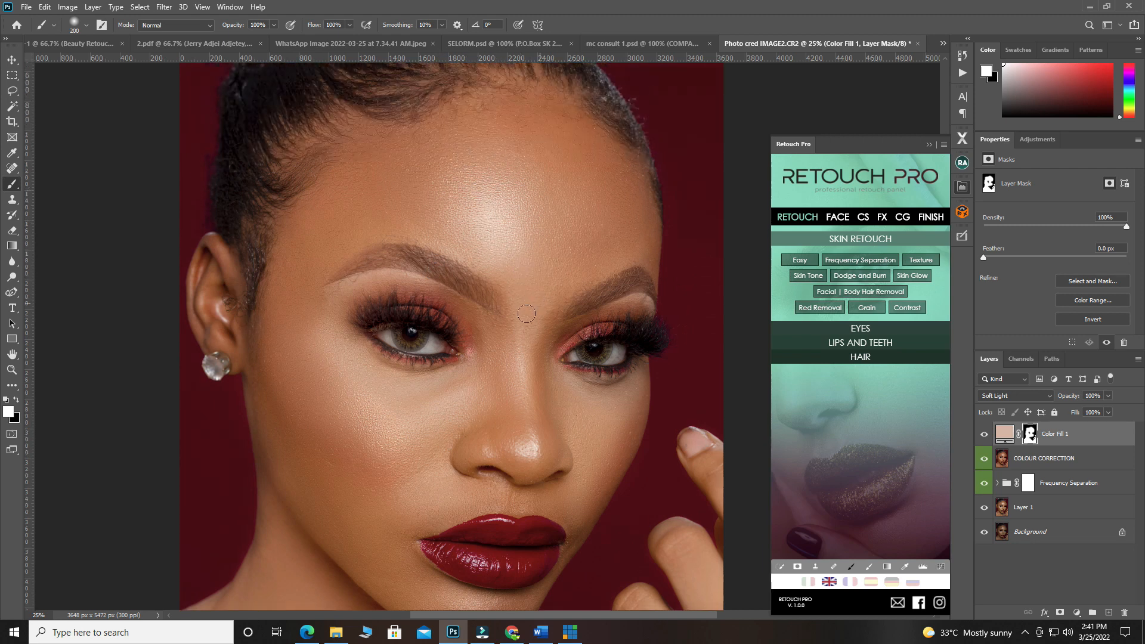
pyautogui.moveTo(588, 323)
pyautogui.mouseDown()
pyautogui.moveTo(635, 318)
pyautogui.moveTo(555, 345)
pyautogui.mouseUp()
pyautogui.moveTo(468, 322)
pyautogui.mouseDown()
pyautogui.moveTo(396, 287)
pyautogui.moveTo(349, 292)
pyautogui.mouseUp()
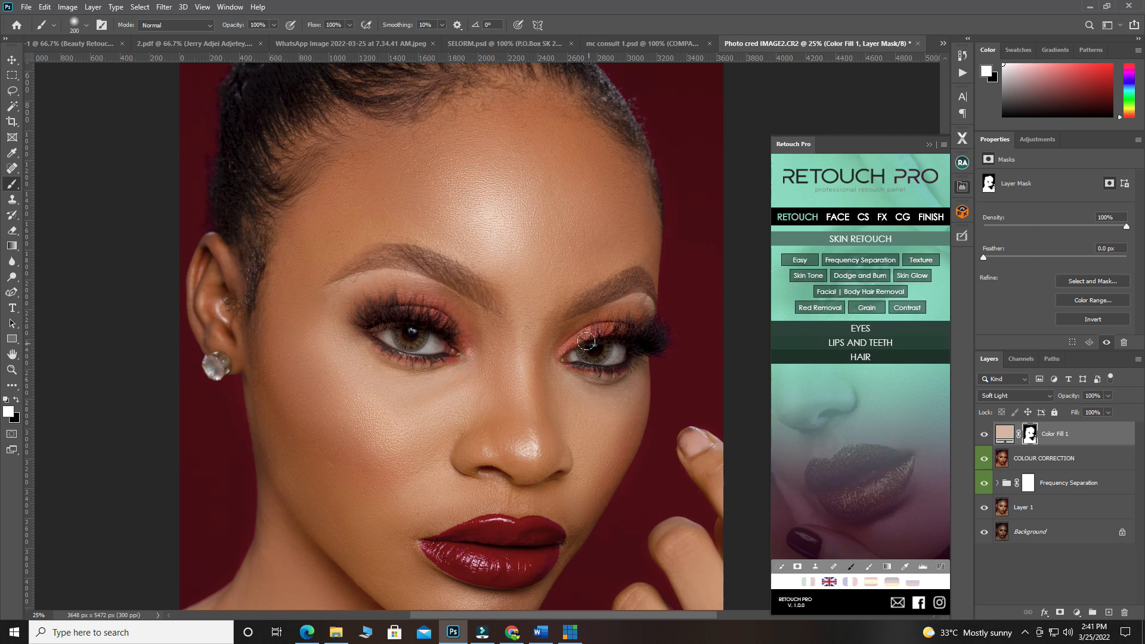
pyautogui.moveTo(540, 372); pyautogui.dragTo(618, 379)
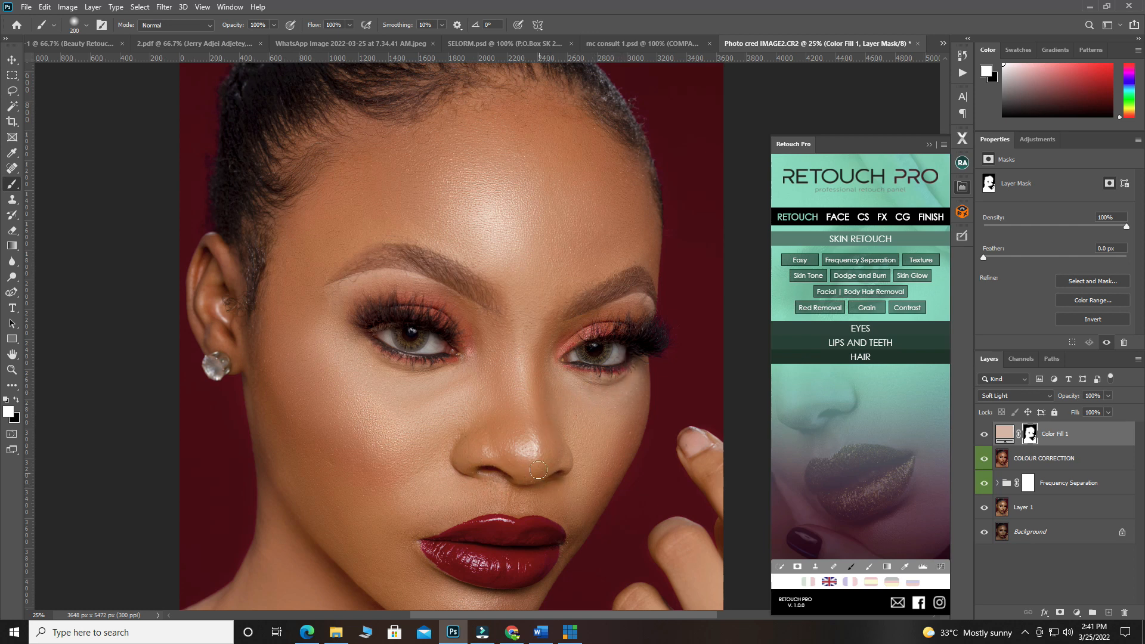
# Paint white over the ear and down the outer edge of the cheek and jaw on the mask
pyautogui.moveTo(255, 344)
pyautogui.mouseDown()
pyautogui.moveTo(230, 345)
pyautogui.moveTo(216, 325)
pyautogui.moveTo(207, 294)
pyautogui.moveTo(219, 247)
pyautogui.moveTo(206, 248)
pyautogui.moveTo(205, 268)
pyautogui.mouseUp()
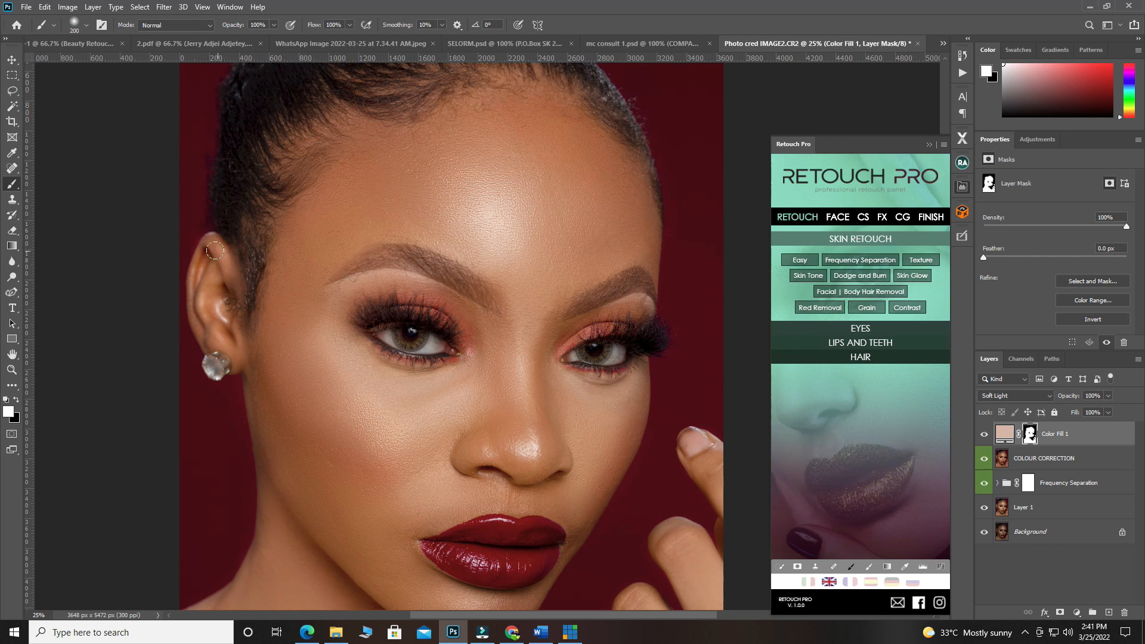
pyautogui.moveTo(207, 262)
pyautogui.mouseDown()
pyautogui.moveTo(192, 314)
pyautogui.moveTo(263, 449)
pyautogui.mouseUp()
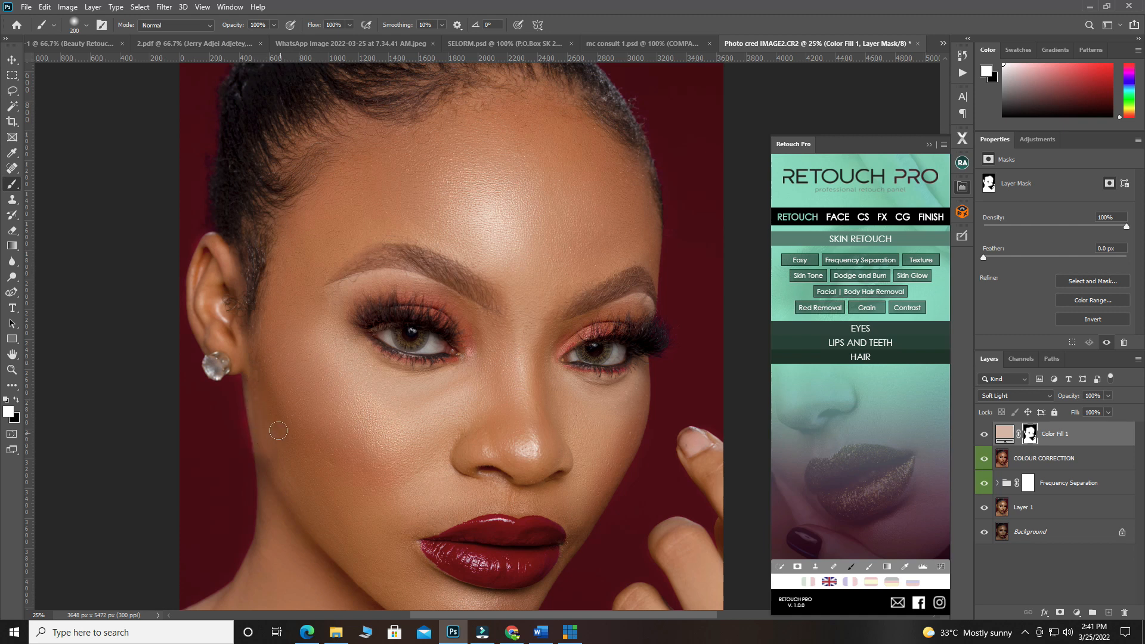
pyautogui.press('x')
pyautogui.press('x')
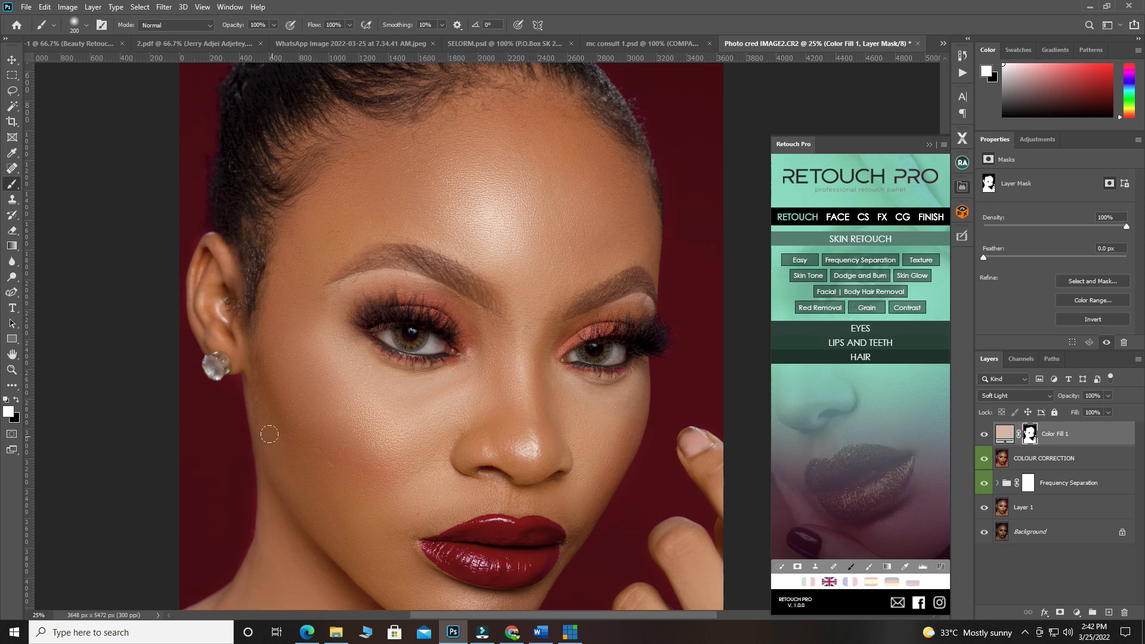
# Try a black mask stroke on the side of the neck, undo it and restore white as the foreground colour
pyautogui.press('x')
pyautogui.moveTo(273, 531); pyautogui.dragTo(276, 540)
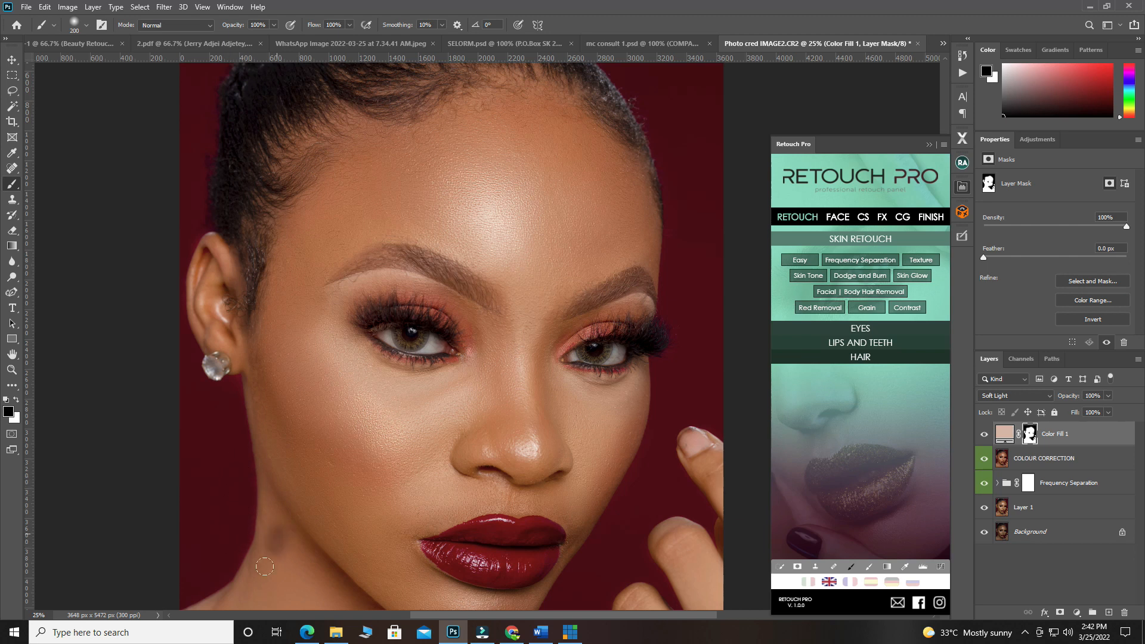
pyautogui.hotkey('ctrl', 'z')
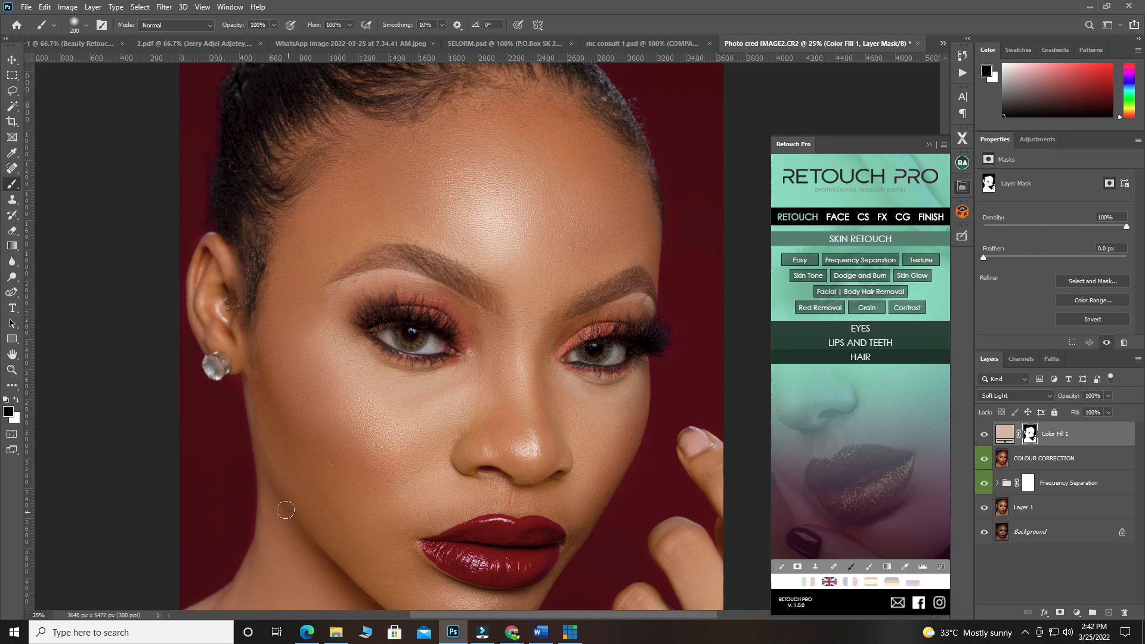
pyautogui.press('z')
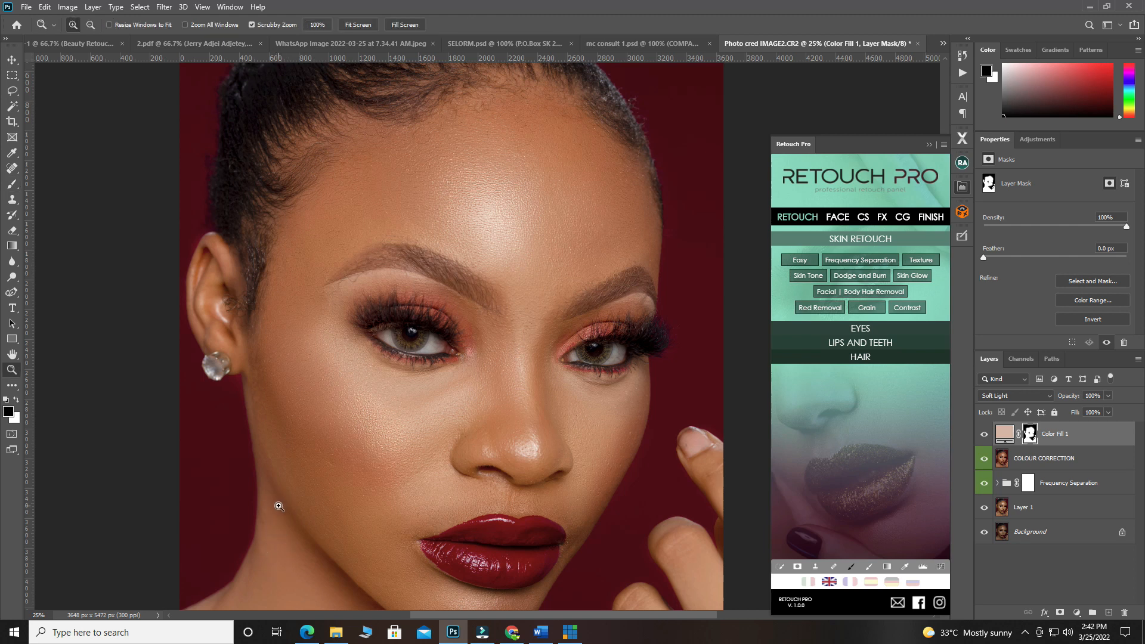
pyautogui.press('b')
pyautogui.press('x')
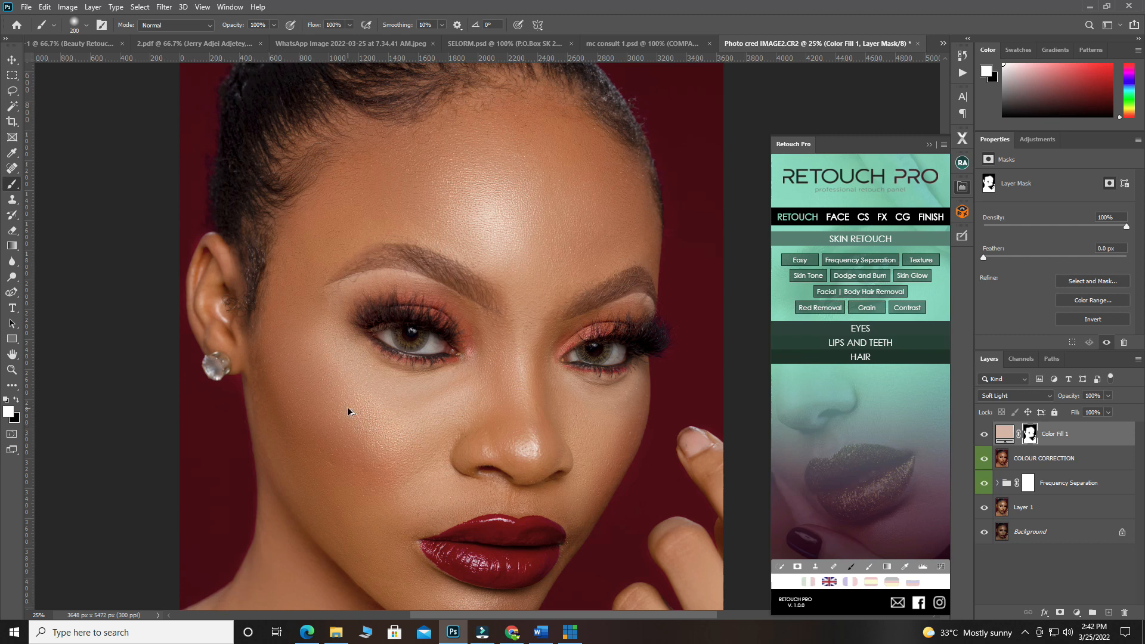
# On the COLOUR CORRECTION layer, paint along the background edge beside the neck with a 70 px brush
pyautogui.hotkey('ctrl', '-')
pyautogui.hotkey('ctrl', '-')
pyautogui.hotkey('alt', '[')
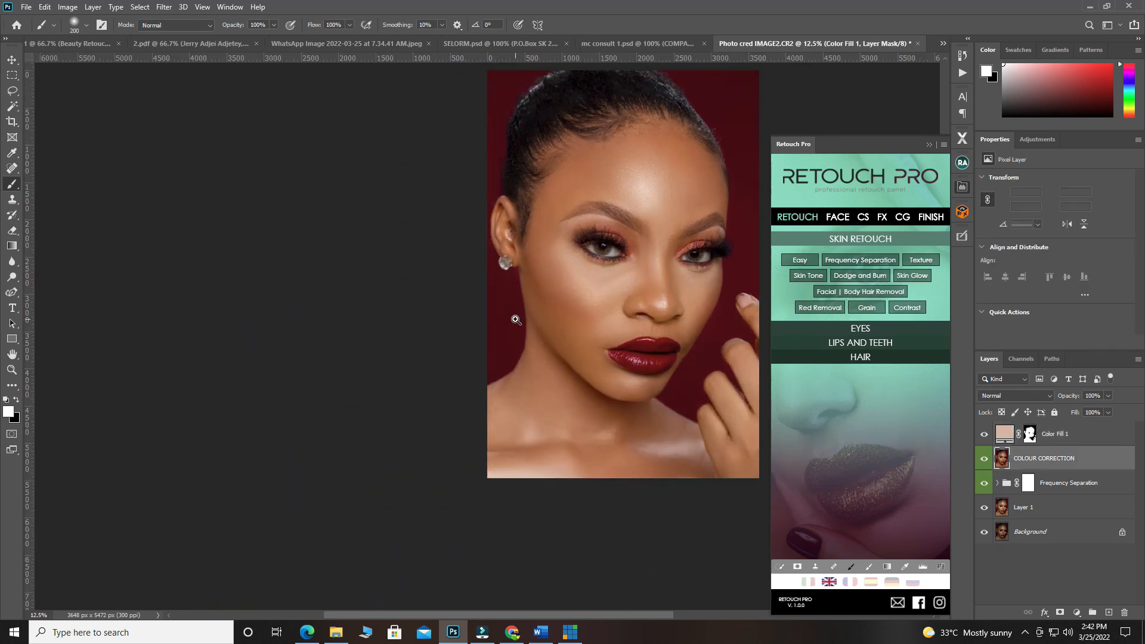
pyautogui.hotkey('ctrl', '+')
pyautogui.hotkey('ctrl', '+')
pyautogui.scroll(-3, 166, 389)
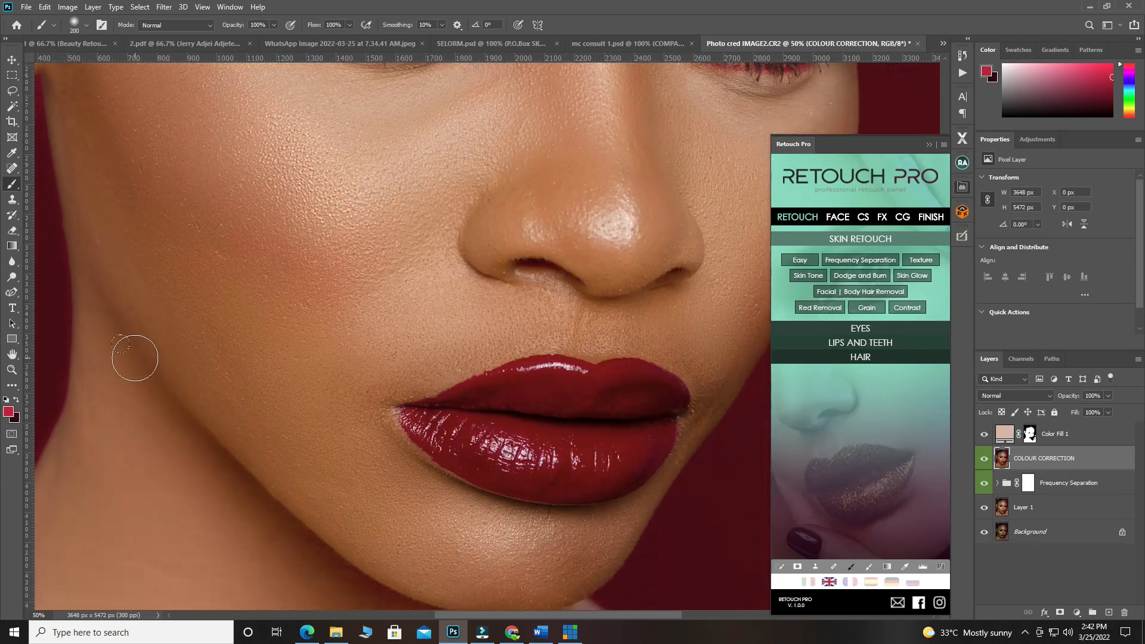
pyautogui.hscroll(-5, 140, 358)
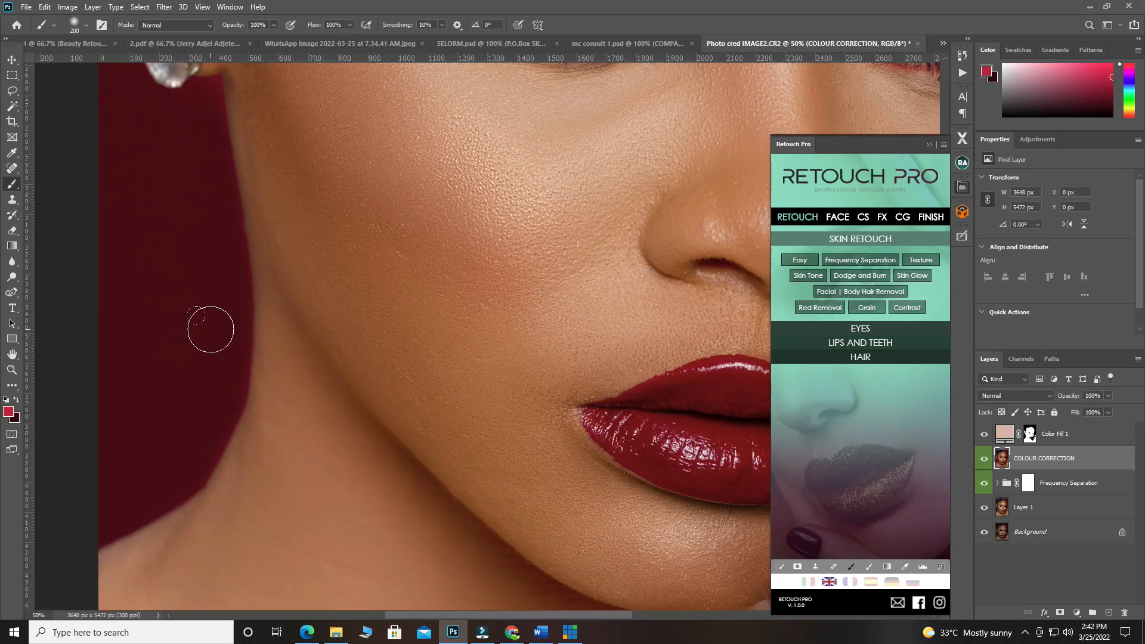
pyautogui.press('[')
pyautogui.press('[')
pyautogui.press('[')
pyautogui.press('[')
pyautogui.press('[')
pyautogui.press('[')
pyautogui.press('[')
pyautogui.press('x')
pyautogui.moveTo(240, 313); pyautogui.dragTo(245, 341)
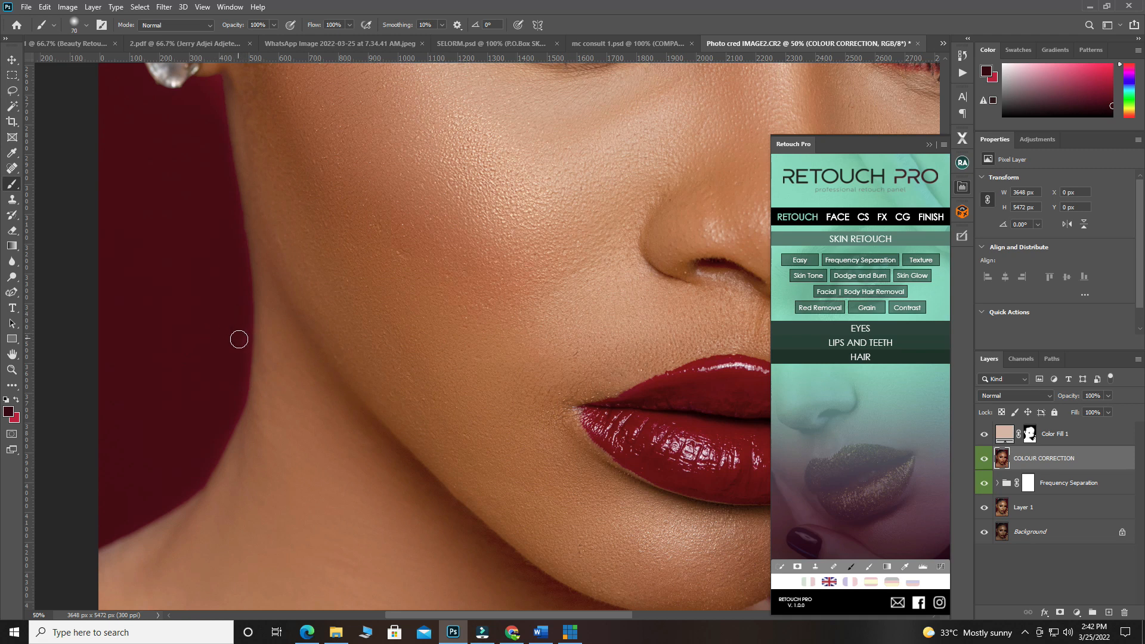
pyautogui.press('x')
pyautogui.click(243, 336)
# Return to the Color Fill 1 mask and use black with the 70 px brush to clean the spill along the neck's edge
pyautogui.click(1029, 433)
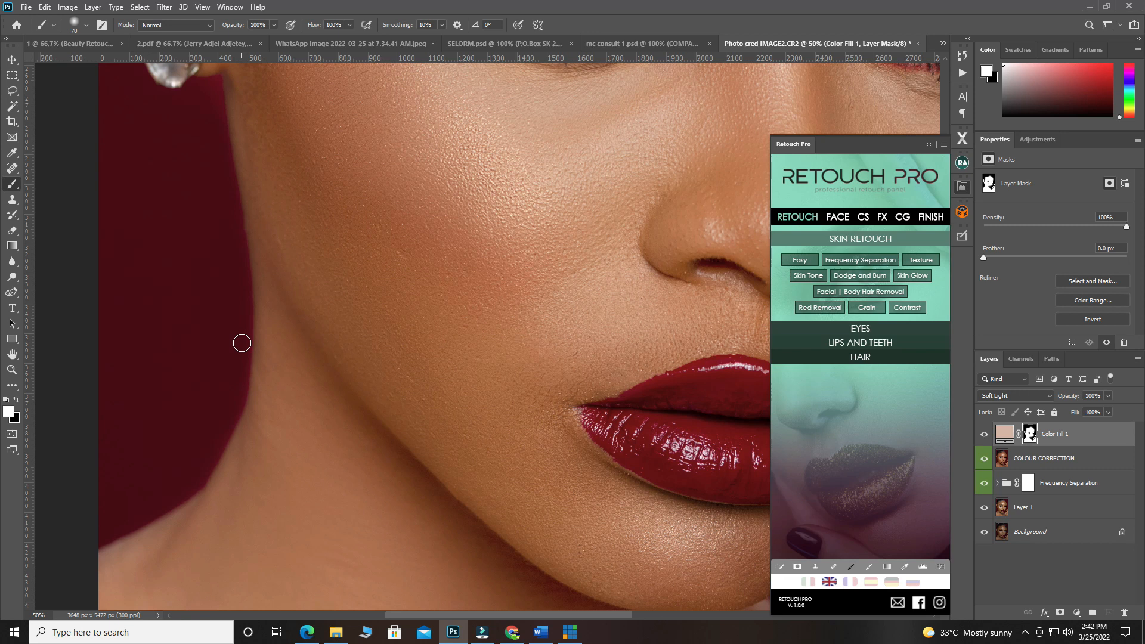
pyautogui.press('z')
pyautogui.press('x')
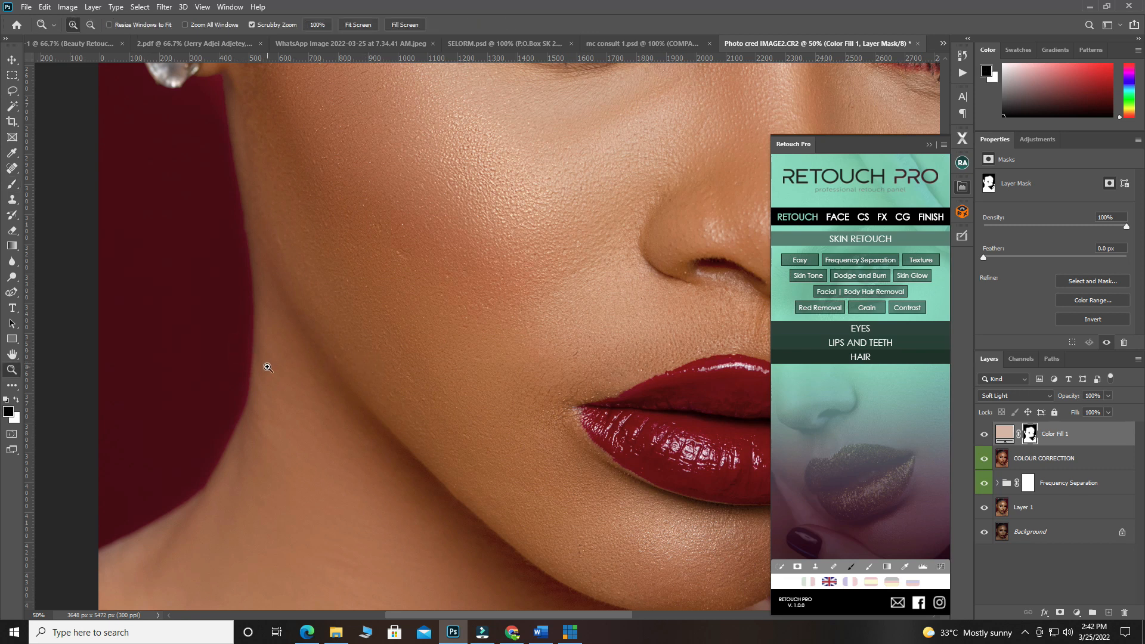
pyautogui.press('x')
pyautogui.press('b')
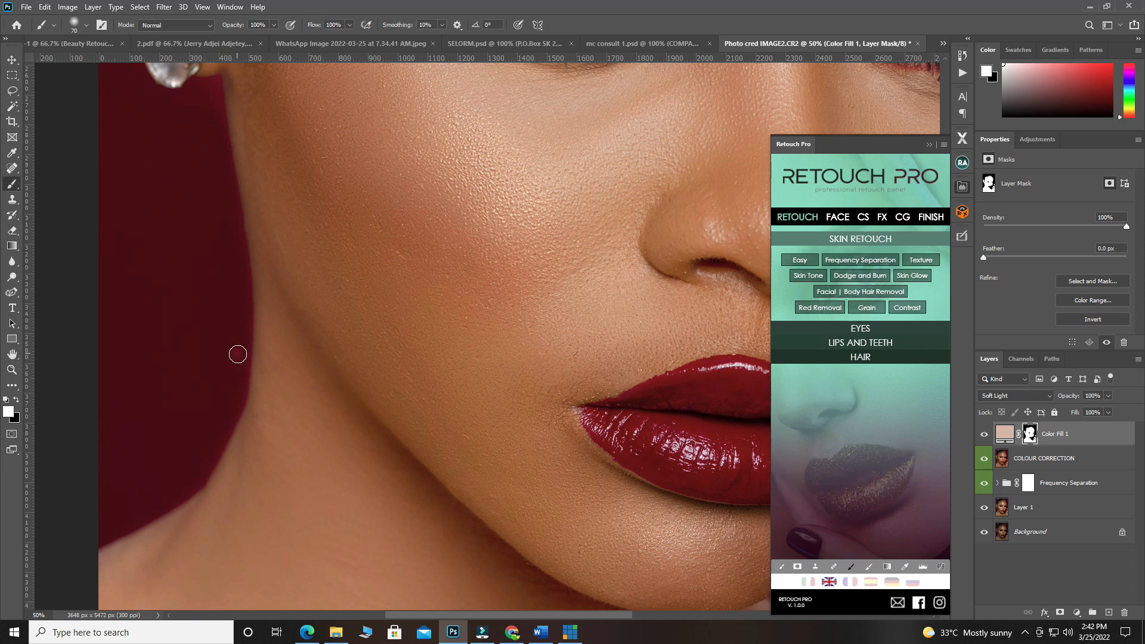
pyautogui.press('x')
pyautogui.scroll(-2, 241, 390)
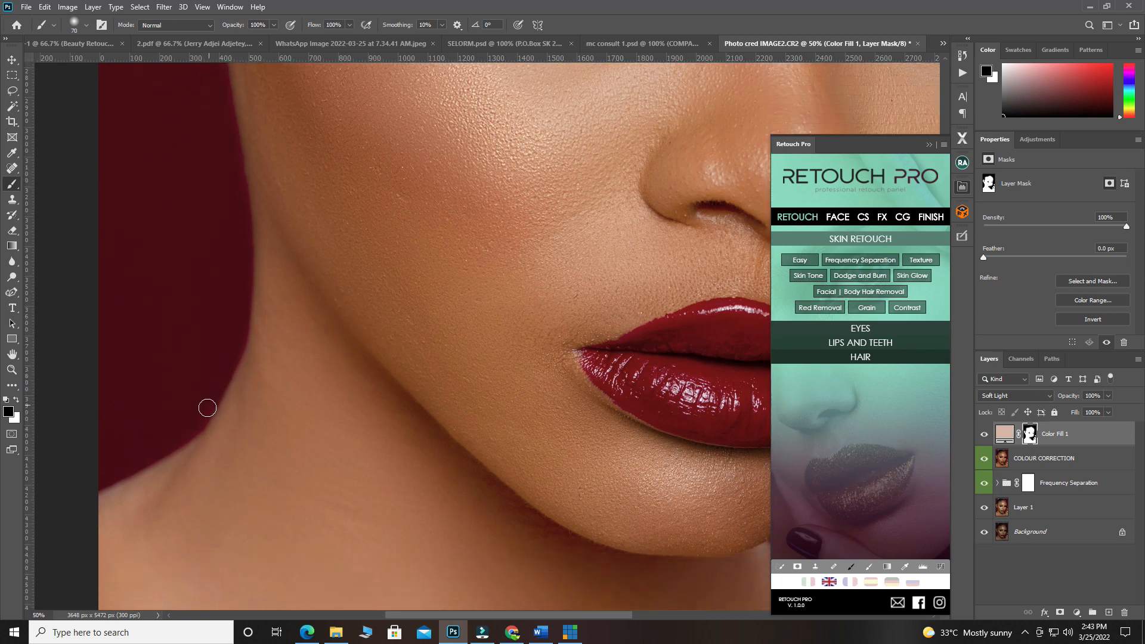
pyautogui.scroll(6, 280, 316)
pyautogui.scroll(2, 288, 309)
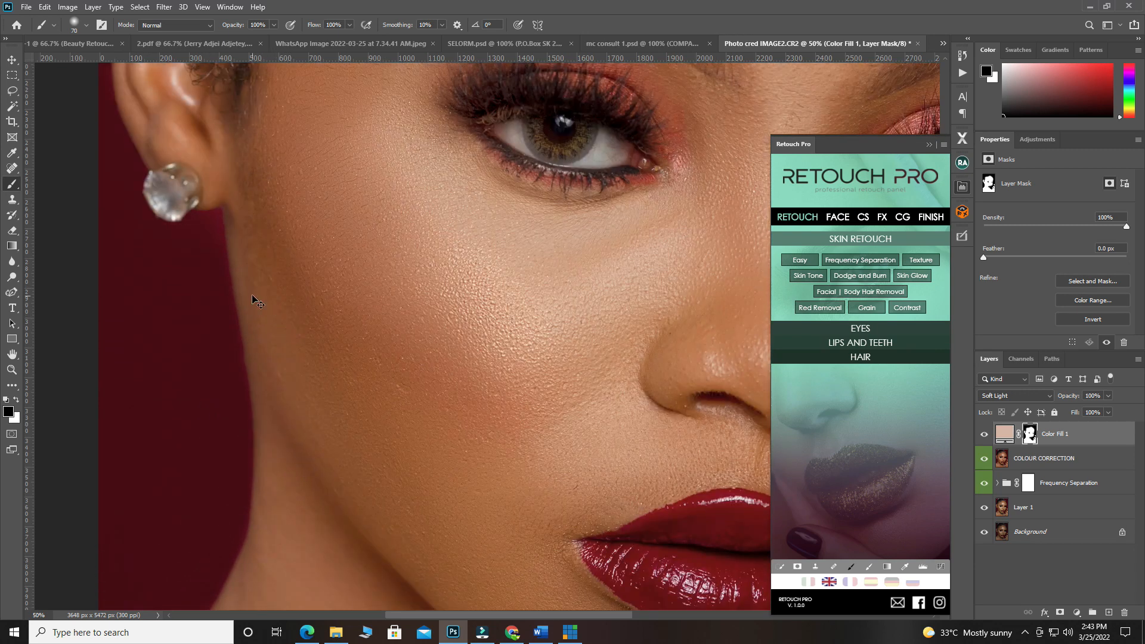
# Lower the Color Fill 1 layer's opacity to 50%
pyautogui.keyDown('ctrl'); pyautogui.keyDown('alt'); pyautogui.click(475, 243); pyautogui.keyUp('alt'); pyautogui.keyUp('ctrl')
pyautogui.keyDown('ctrl'); pyautogui.keyDown('alt'); pyautogui.click(474, 243); pyautogui.keyUp('alt'); pyautogui.keyUp('ctrl')
pyautogui.keyDown('ctrl'); pyautogui.keyDown('alt'); pyautogui.click(489, 254); pyautogui.keyUp('alt'); pyautogui.keyUp('ctrl')
pyautogui.keyDown('ctrl'); pyautogui.keyDown('alt'); pyautogui.click(511, 268); pyautogui.keyUp('alt'); pyautogui.keyUp('ctrl')
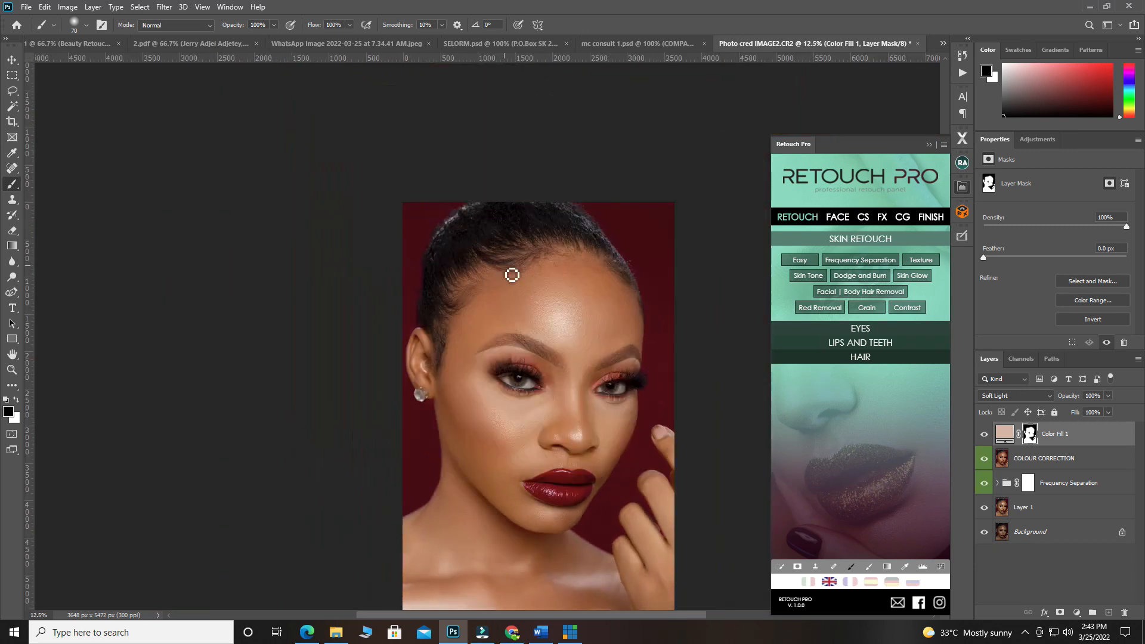
pyautogui.scroll(-1, 519, 363)
pyautogui.hscroll(1, 530, 338)
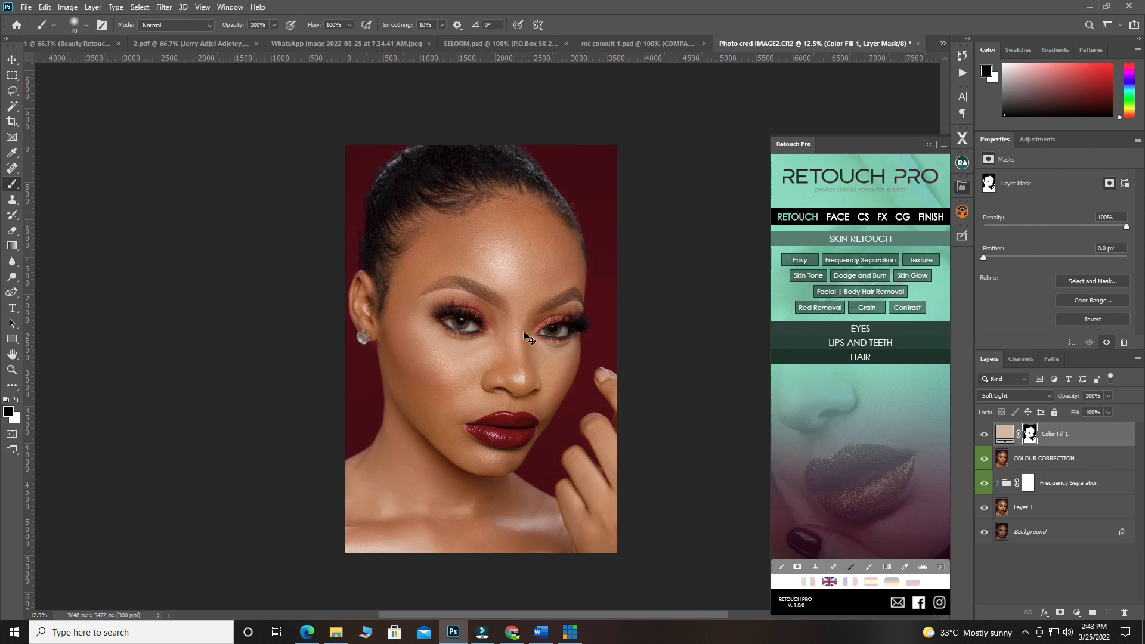
pyautogui.scroll(1, 475, 339)
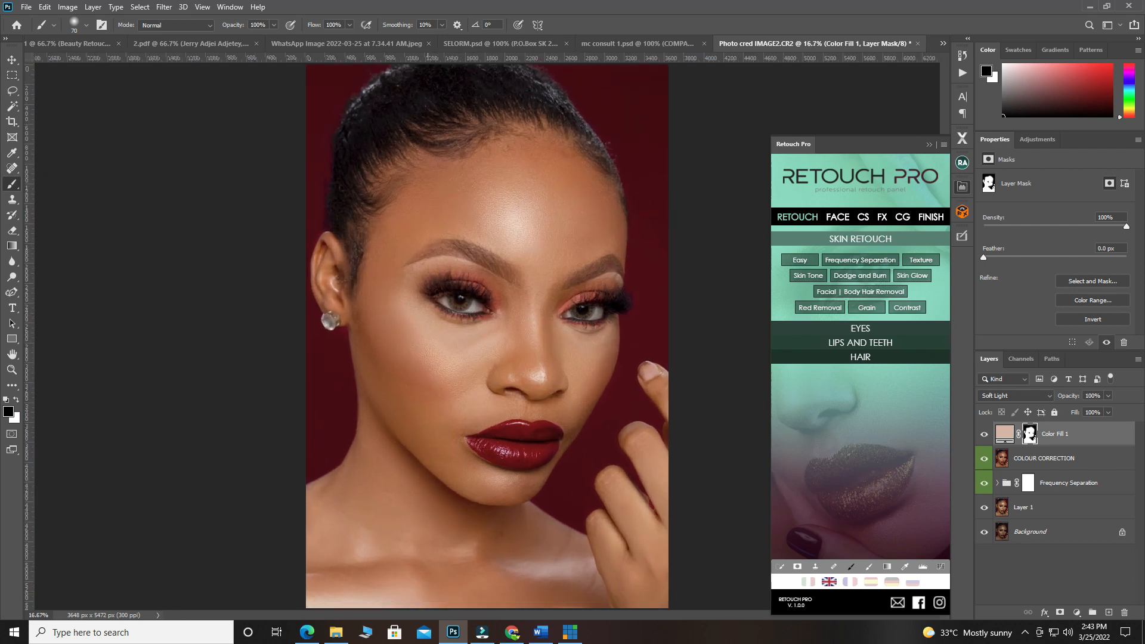
pyautogui.moveTo(1072, 399); pyautogui.dragTo(1041, 418)
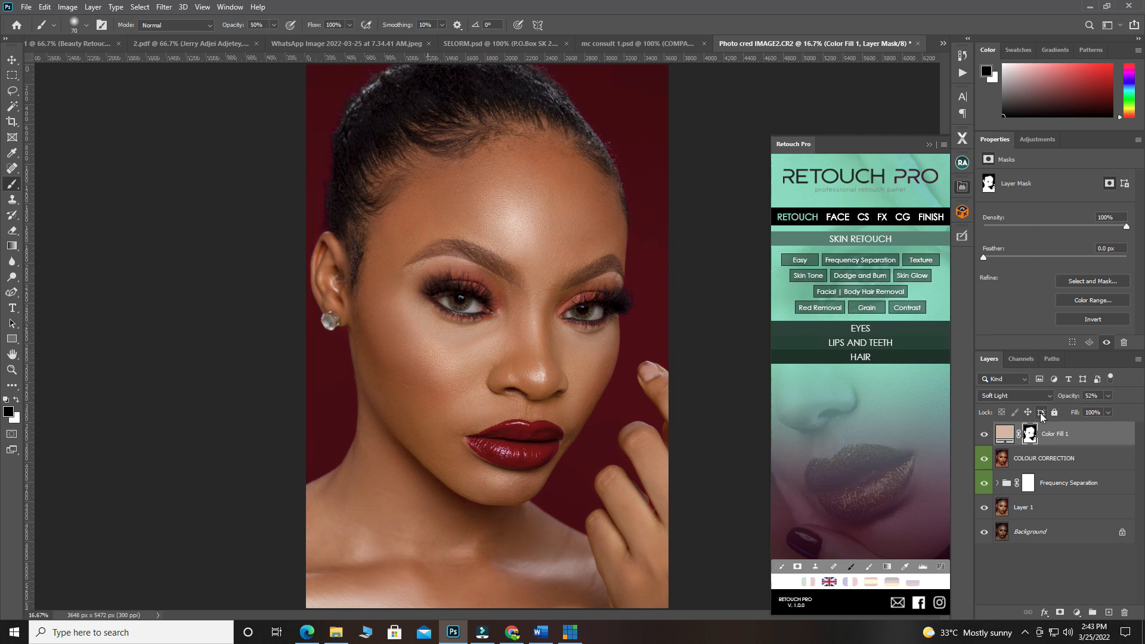
pyautogui.click(1099, 396)
pyautogui.write('5')
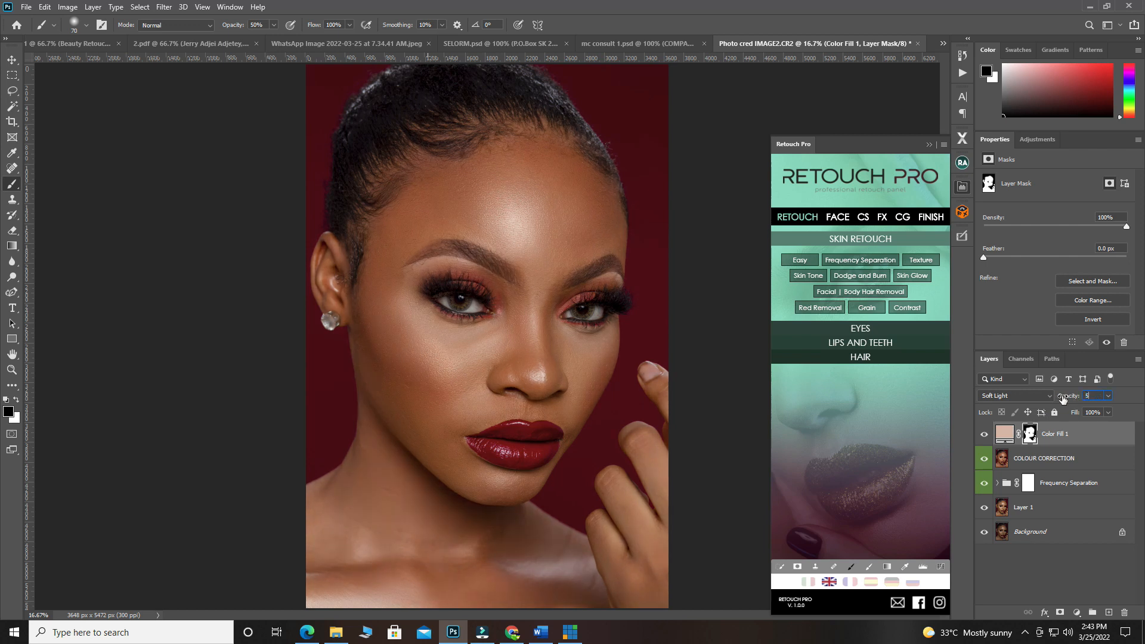
pyautogui.write('0')
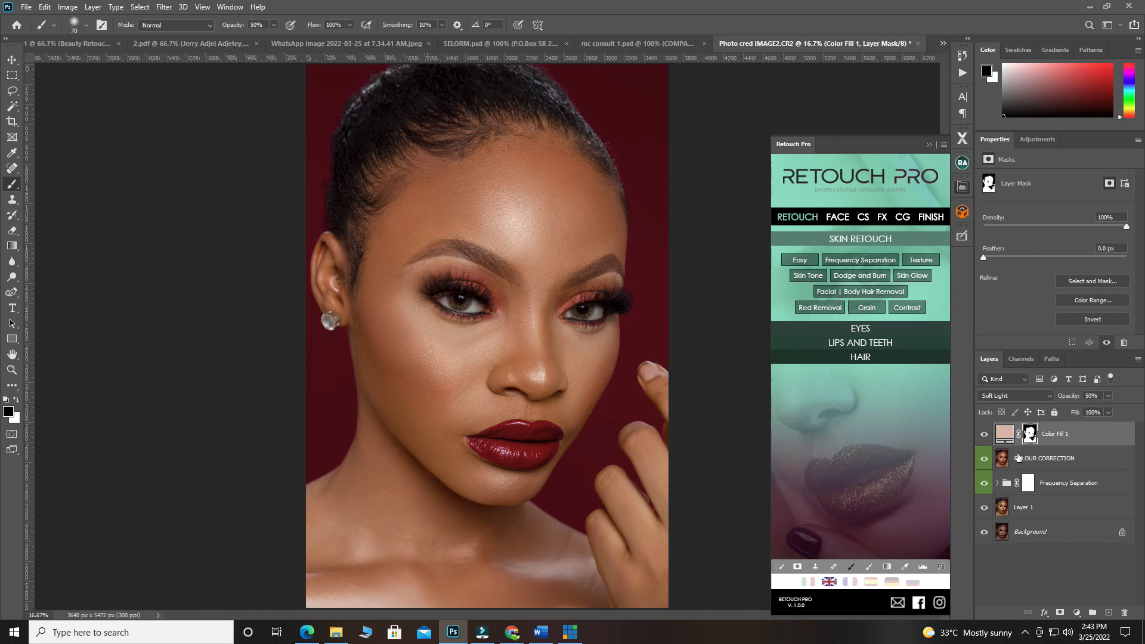
# Compare the portrait with the Color Fill 1 layer hidden and shown
pyautogui.click(982, 442)
pyautogui.click(982, 441)
pyautogui.click(982, 442)
pyautogui.click(982, 441)
pyautogui.click(982, 442)
pyautogui.click(981, 441)
pyautogui.hotkey('ctrl', '-')
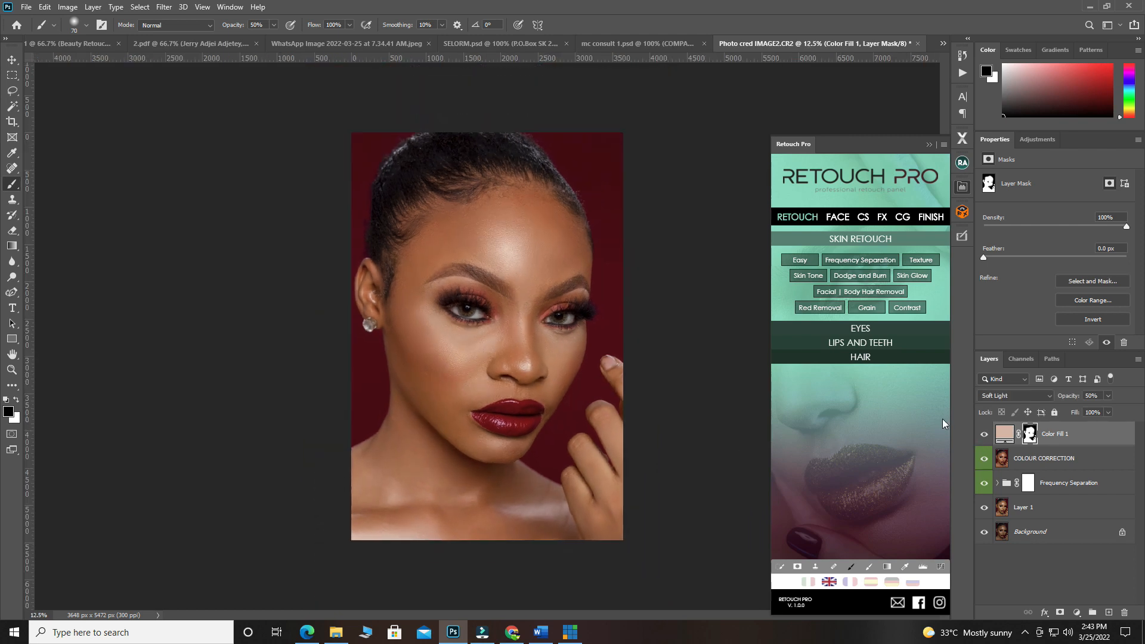
# Rename the Color Fill 1 layer as SKIN TONE
pyautogui.doubleClick(1057, 434)
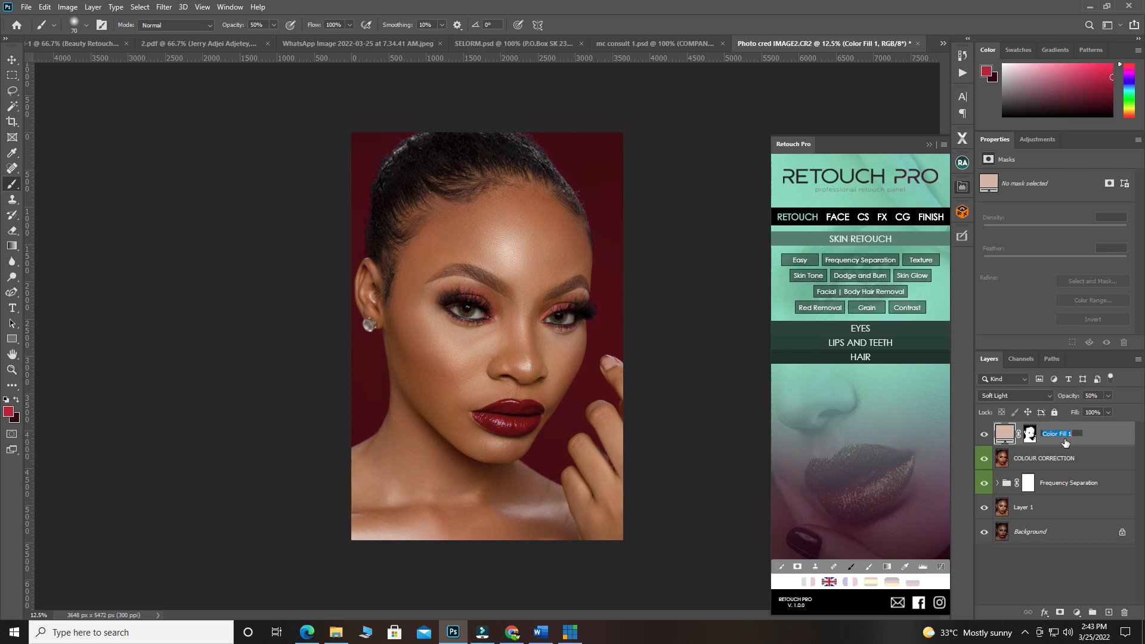
pyautogui.write('SKIN TONE')
pyautogui.click(1037, 579)
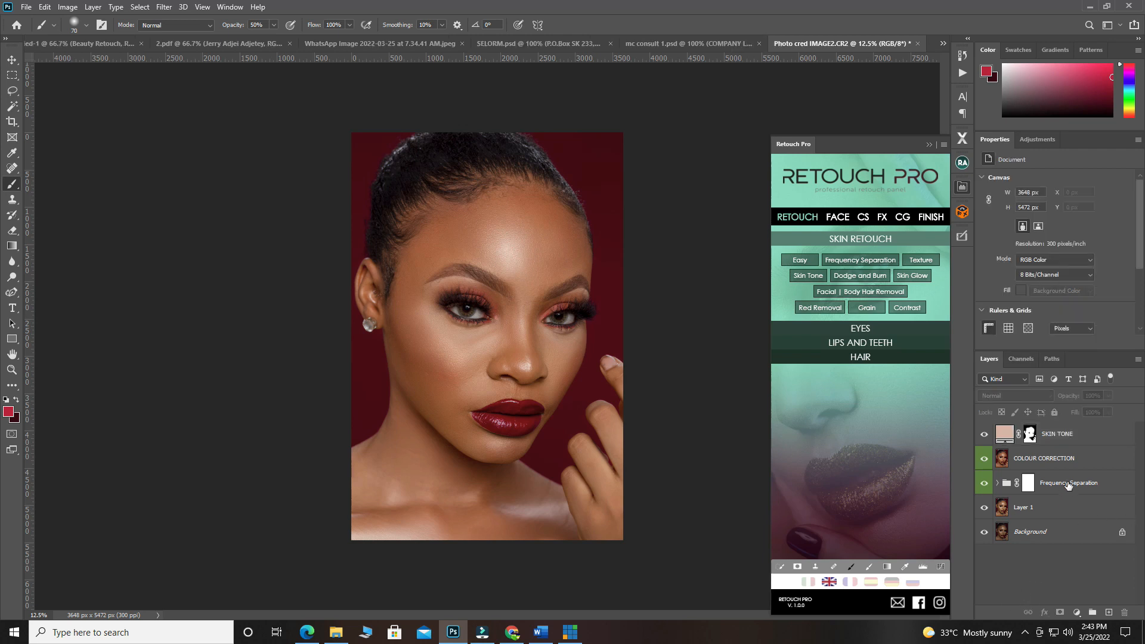
# Reduce the SKIN TONE layer's opacity to 34% and check the portrait with the layer hidden and shown
pyautogui.click(1063, 443)
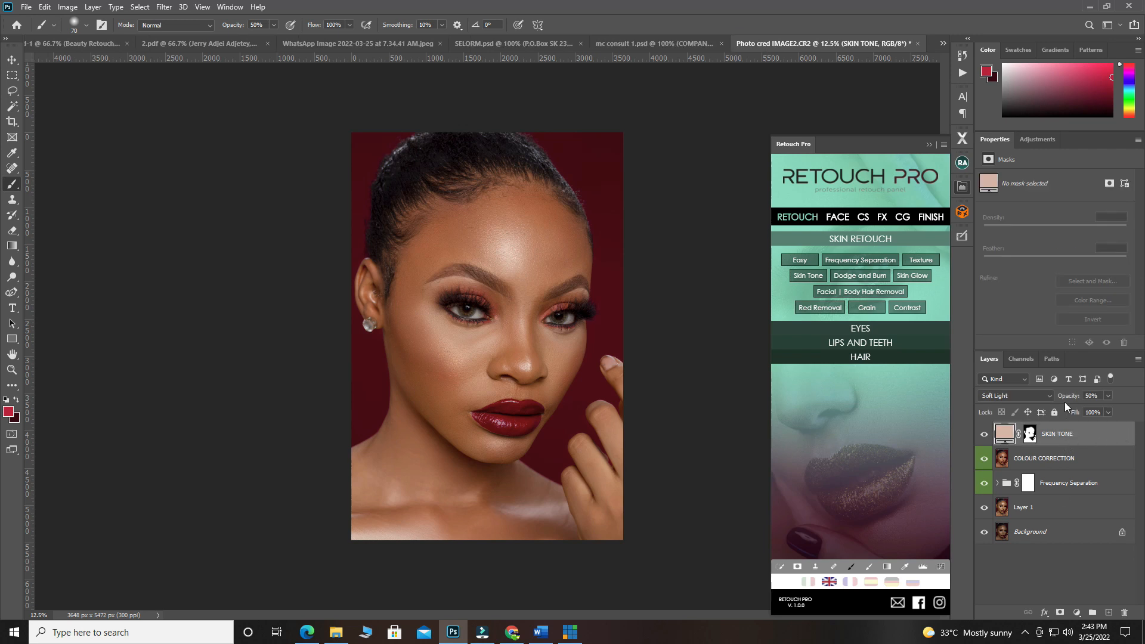
pyautogui.moveTo(1067, 401); pyautogui.dragTo(1060, 401)
pyautogui.click(984, 434)
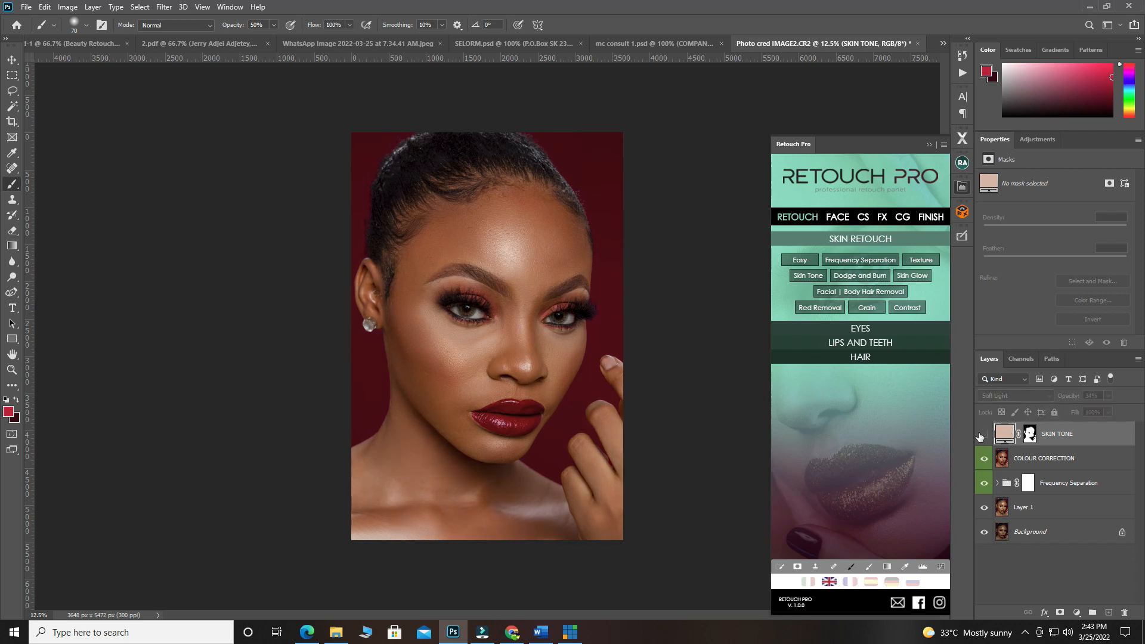
pyautogui.click(983, 435)
pyautogui.click(981, 436)
pyautogui.click(980, 436)
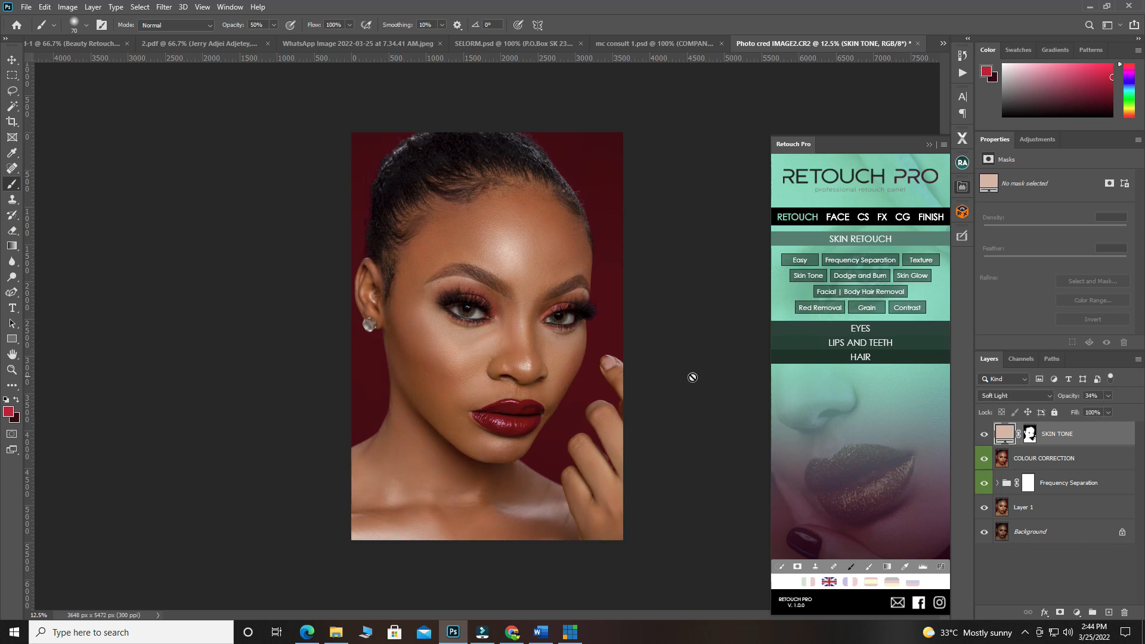
# Collapse the Retouch Pro panel and compare the face up close with and without the SKIN TONE layer
pyautogui.keyDown('ctrl'); pyautogui.click(503, 361); pyautogui.keyUp('ctrl')
pyautogui.keyDown('ctrl'); pyautogui.click(504, 361); pyautogui.keyUp('ctrl')
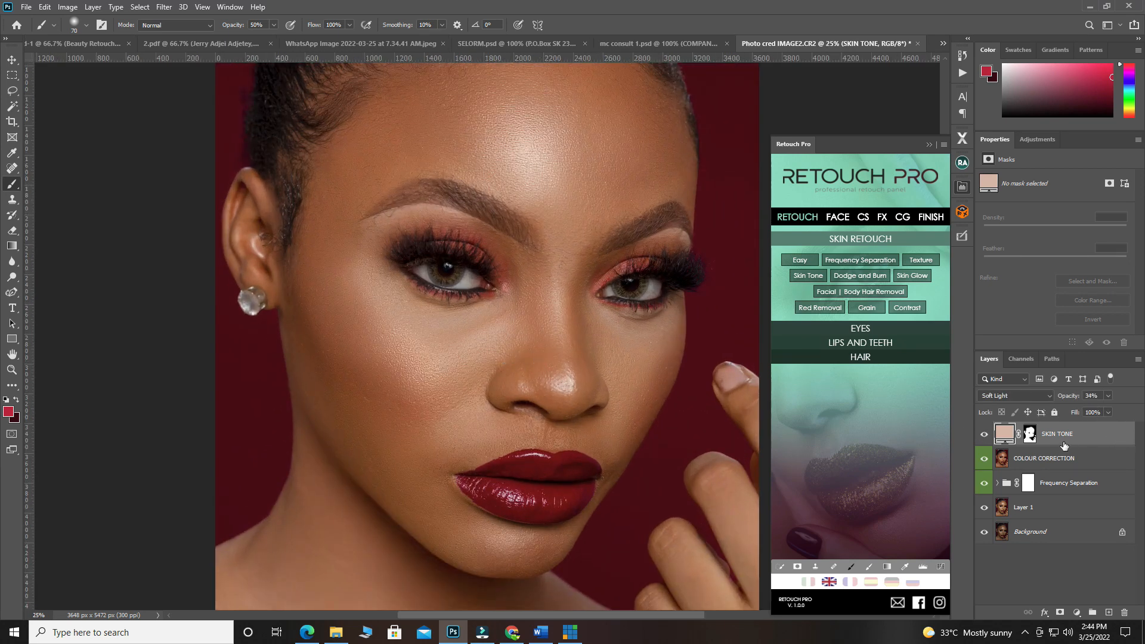
pyautogui.click(928, 146)
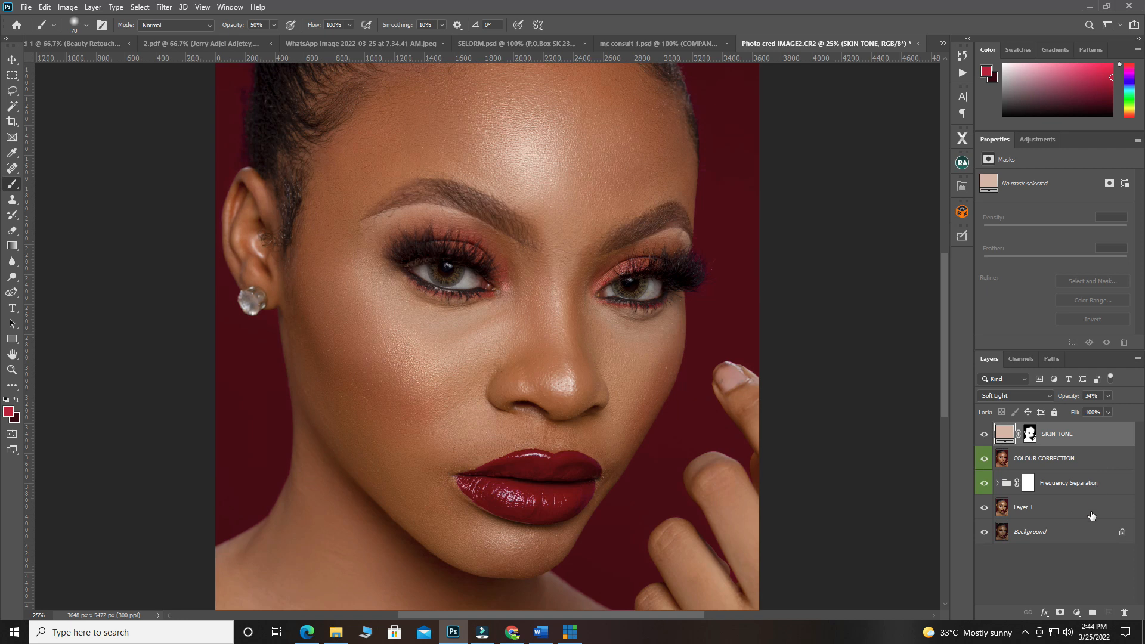
pyautogui.click(983, 437)
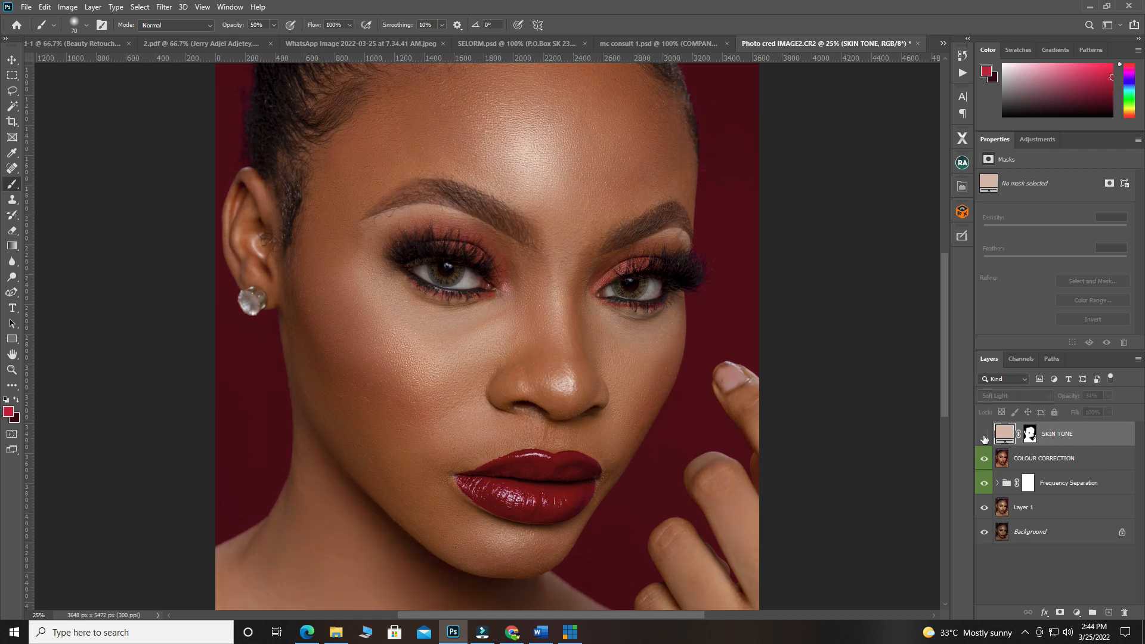
pyautogui.click(984, 438)
pyautogui.click(984, 437)
pyautogui.click(984, 437)
pyautogui.hotkey('ctrl', '-')
pyautogui.hotkey('ctrl', '-')
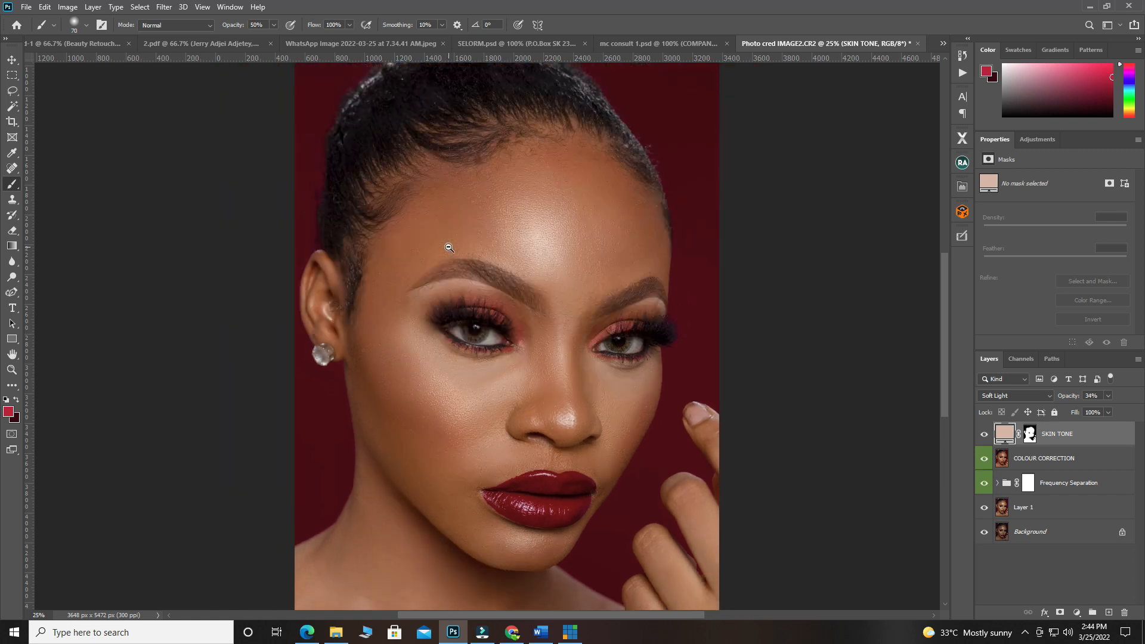
pyautogui.hotkey('ctrl', '+')
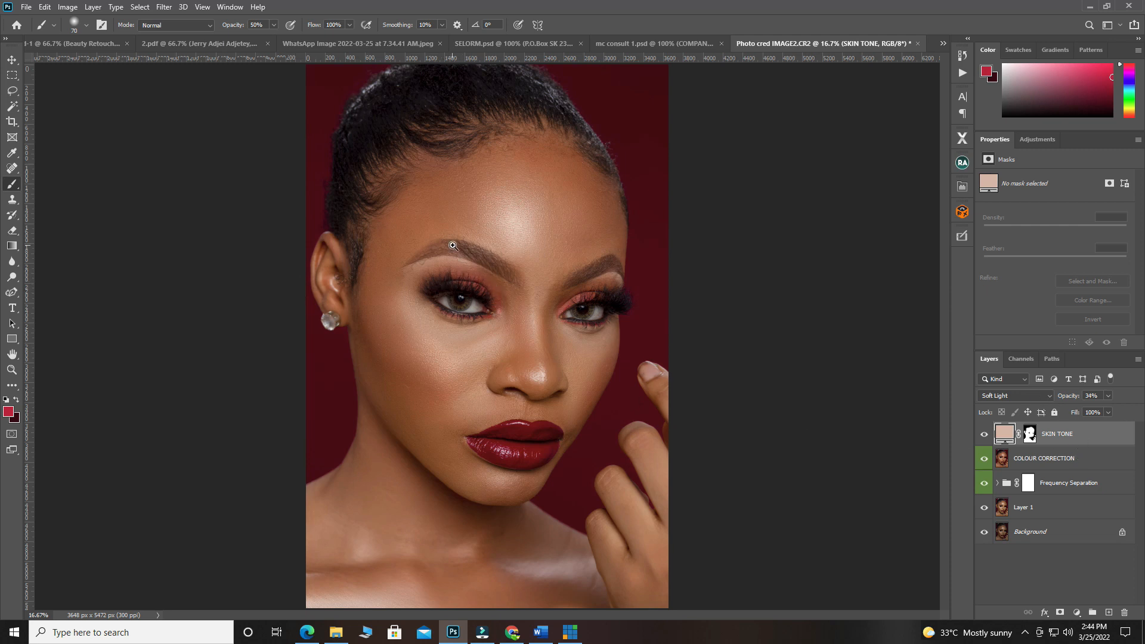
# Add a Curves adjustment layer above SKIN TONE and raise the middle of its RGB curve slightly to brighten the image
pyautogui.click(453, 245)
pyautogui.click(1077, 613)
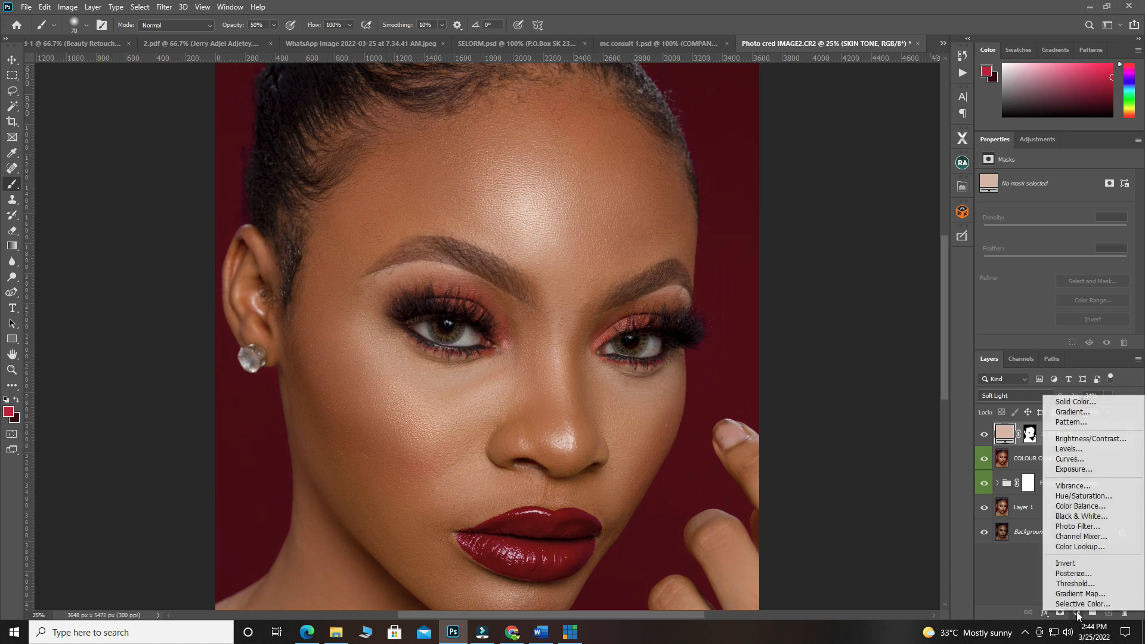
pyautogui.click(1070, 459)
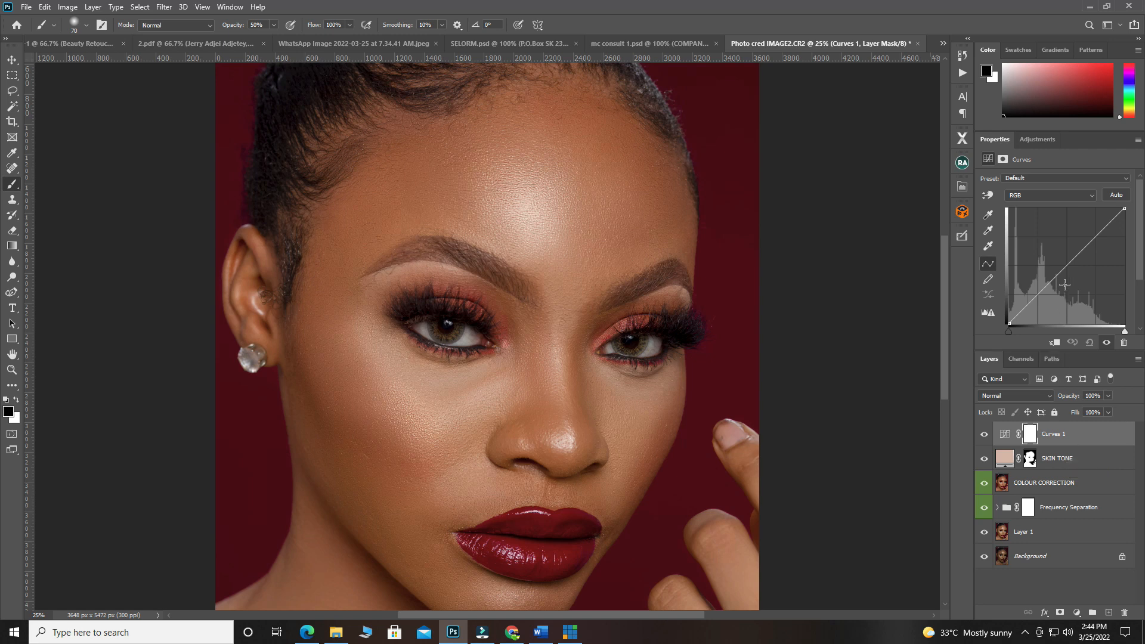
pyautogui.moveTo(1066, 266); pyautogui.dragTo(1064, 261)
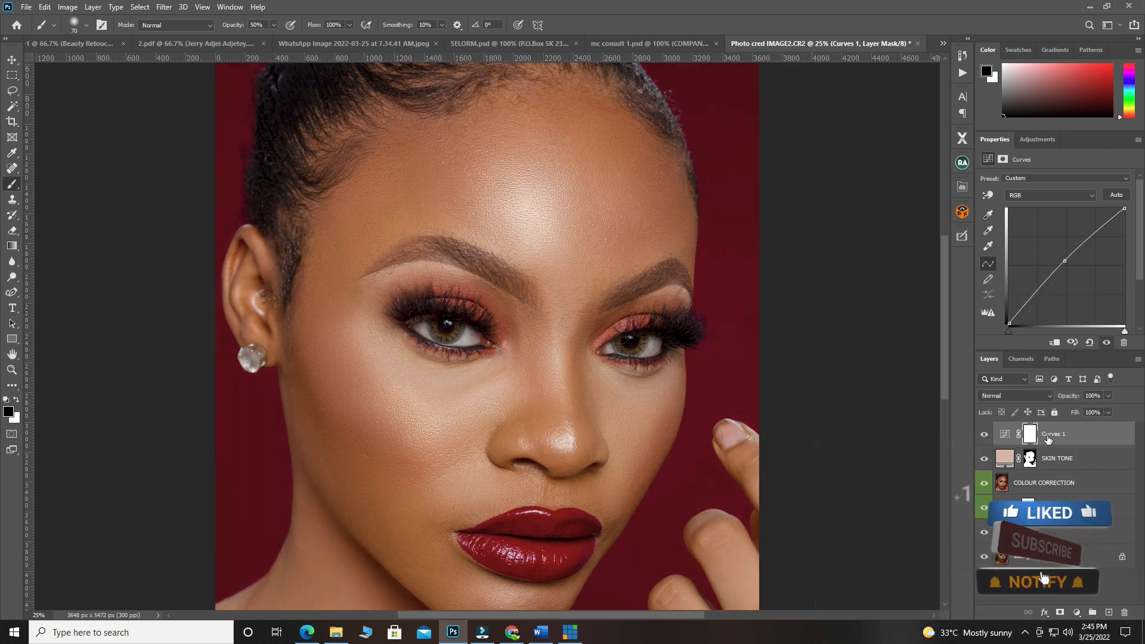
# Rename the brightening Curves layer as DODGE and invert its mask to black
pyautogui.doubleClick(1048, 434)
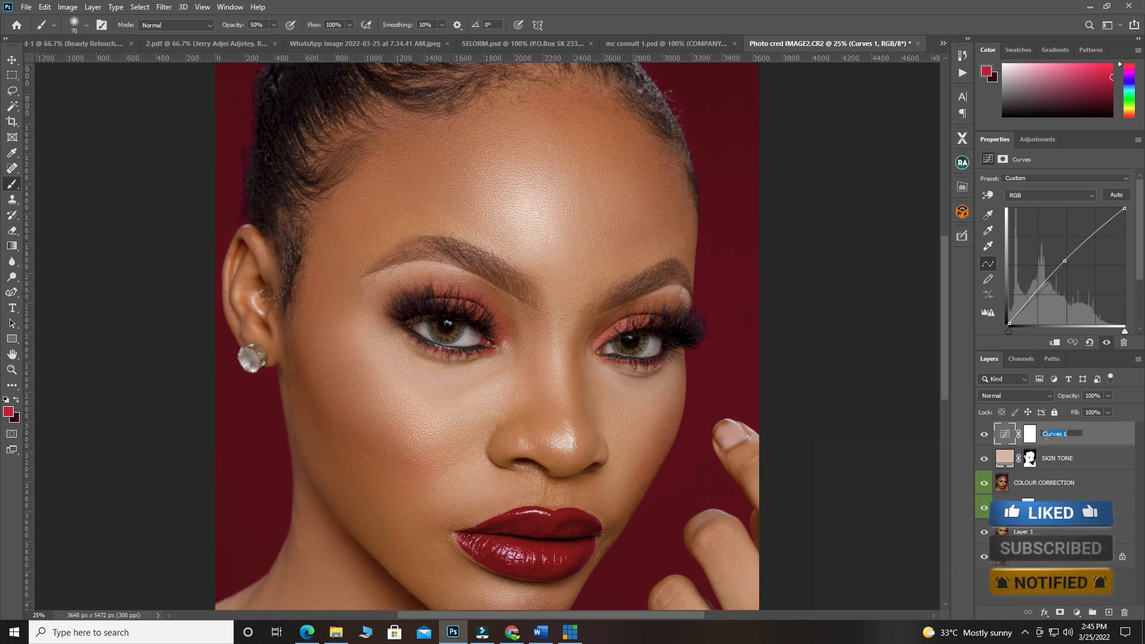
pyautogui.write('DODGE')
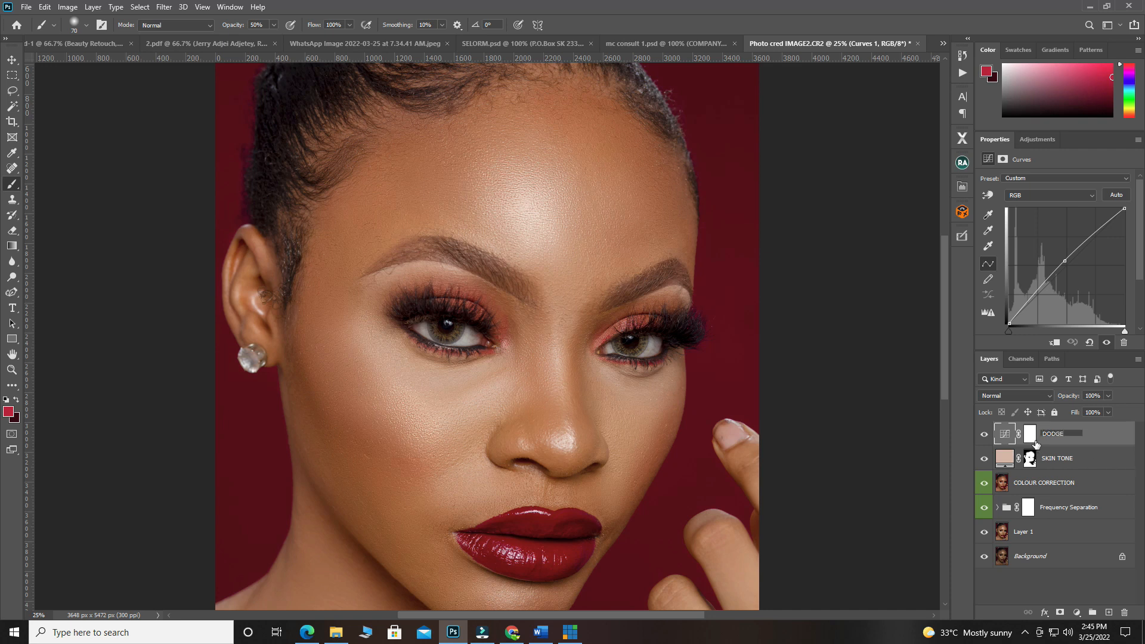
pyautogui.click(1033, 440)
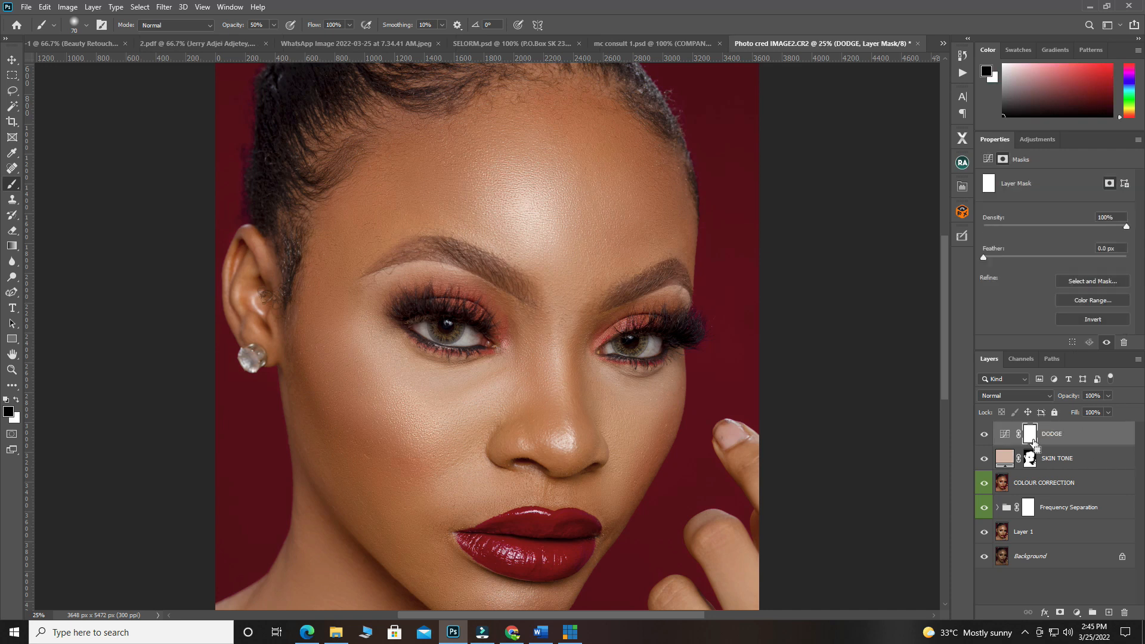
pyautogui.hotkey('ctrl', 'i')
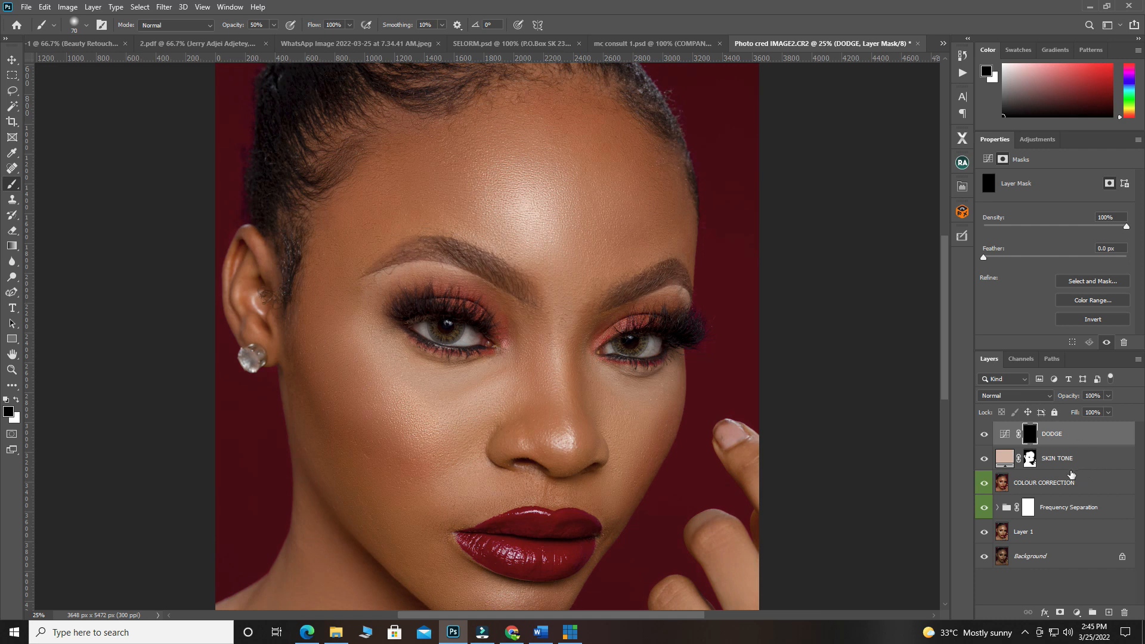
# Add another Curves adjustment layer with the RGB midtones slightly lowered and move it below the DODGE layer
pyautogui.click(1076, 613)
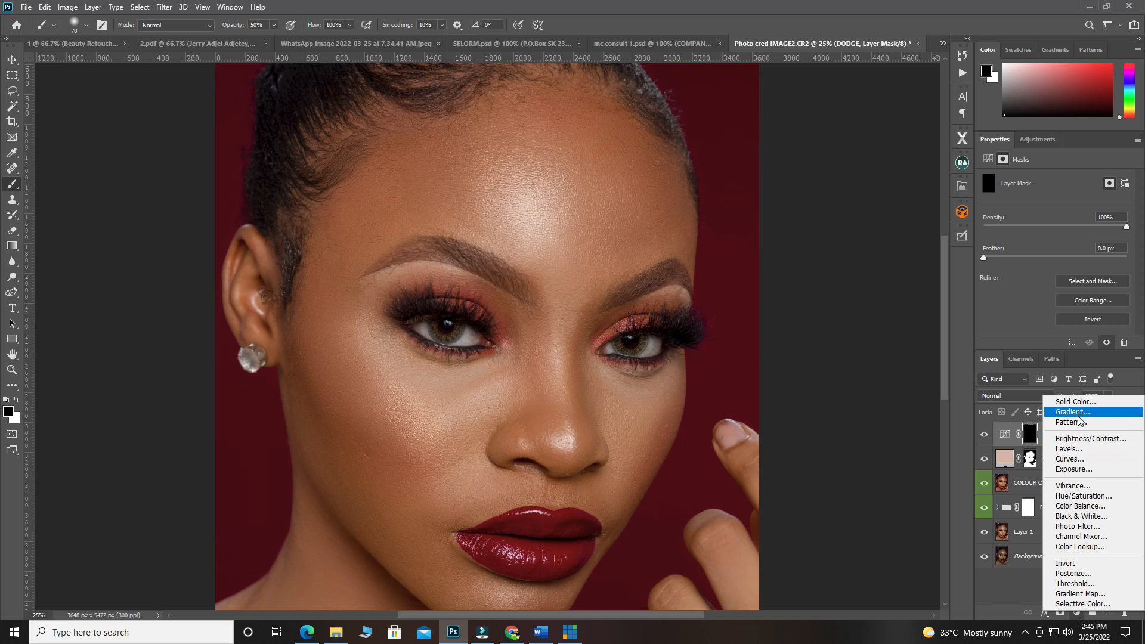
pyautogui.click(1076, 459)
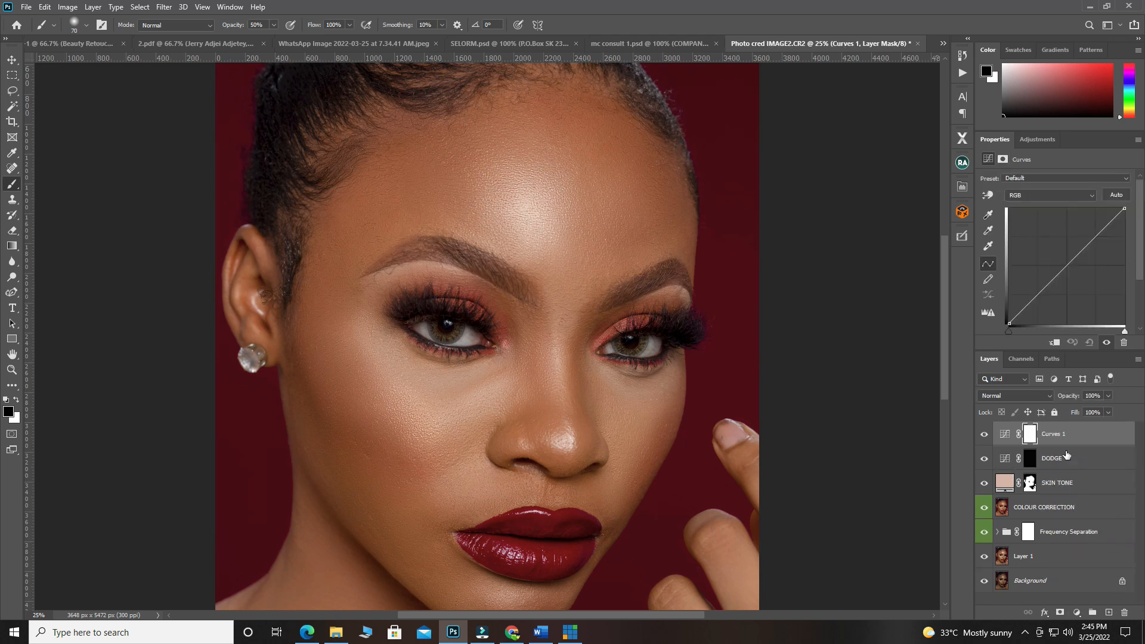
pyautogui.click(1071, 264)
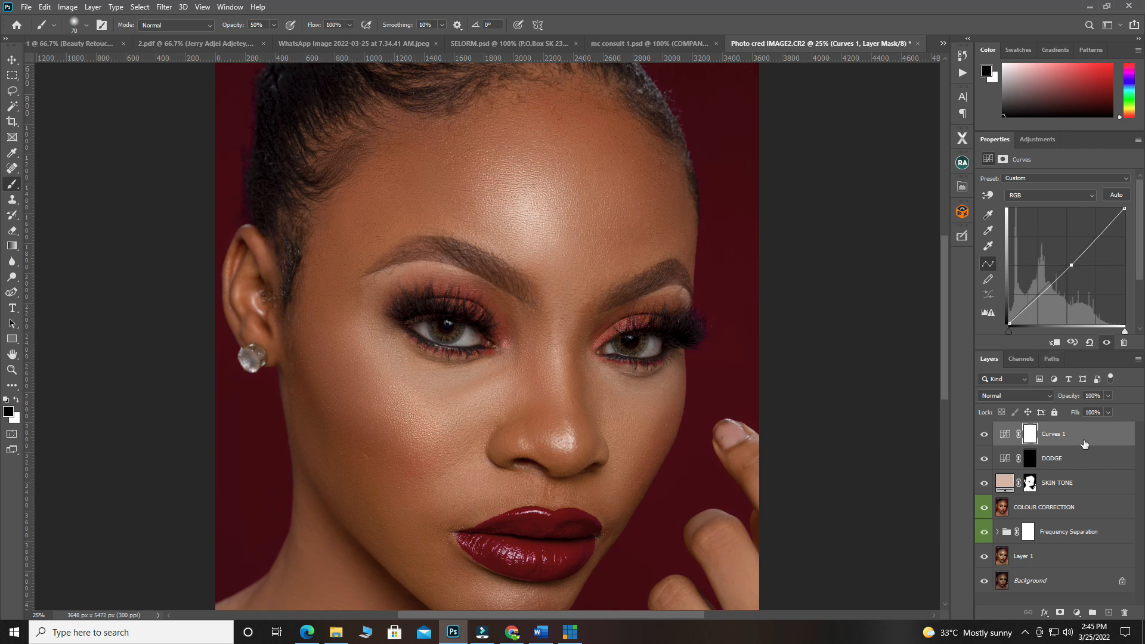
pyautogui.hotkey('ctrl', '2')
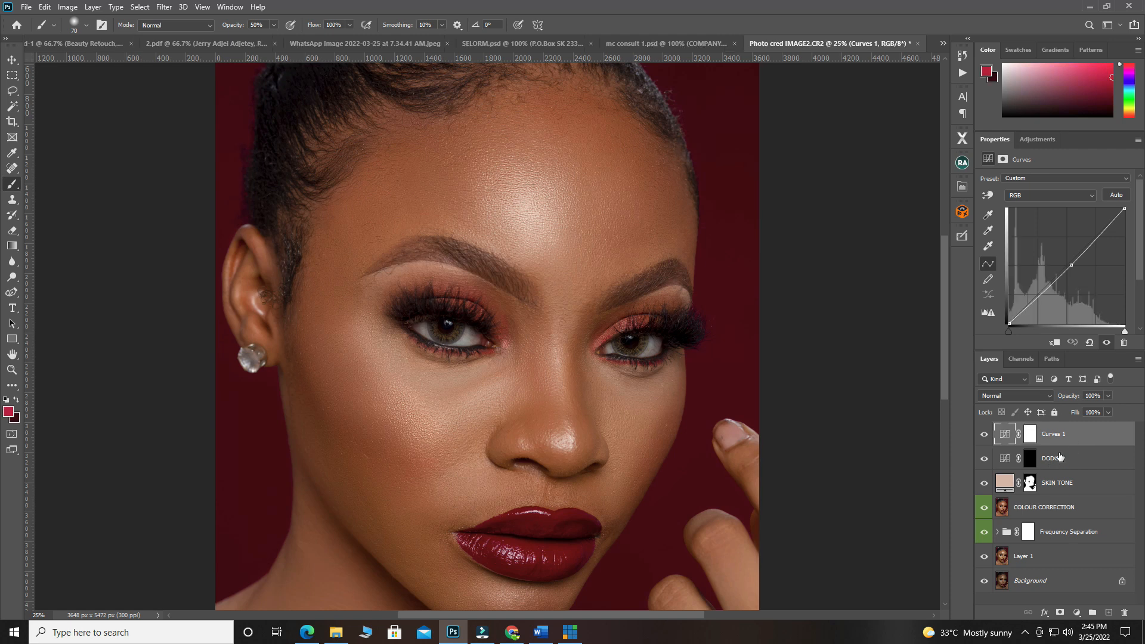
pyautogui.moveTo(1074, 439); pyautogui.dragTo(1065, 467)
# Rename the darkening Curves layer as BURN and invert its mask to black
pyautogui.doubleClick(1059, 458)
pyautogui.write('BURN')
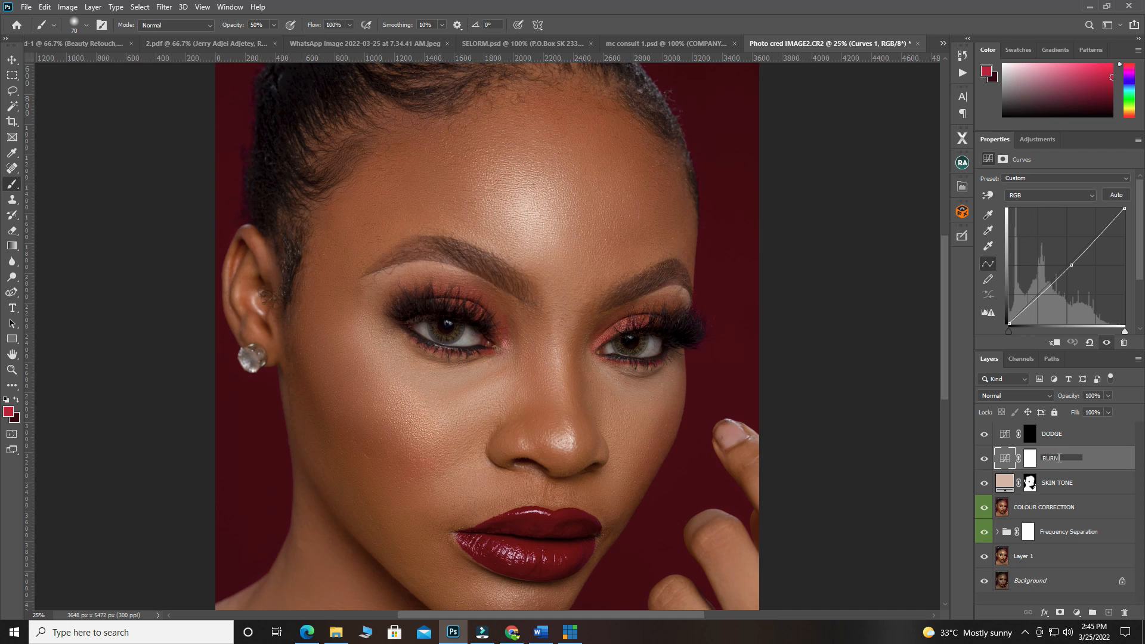
pyautogui.click(1032, 463)
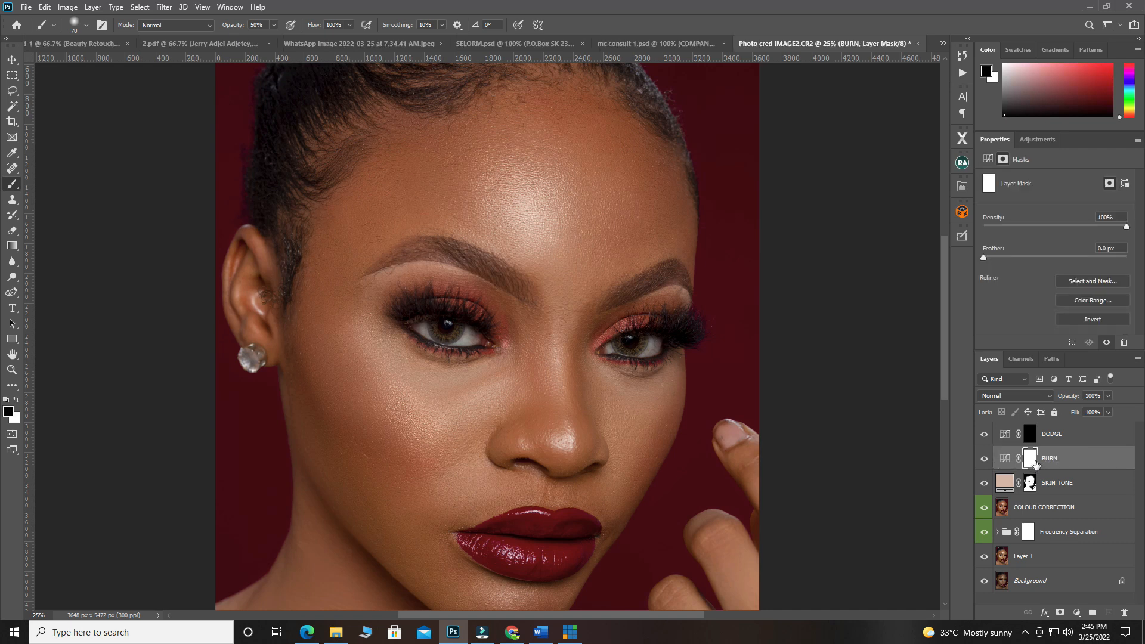
pyautogui.hotkey('ctrl', 'i')
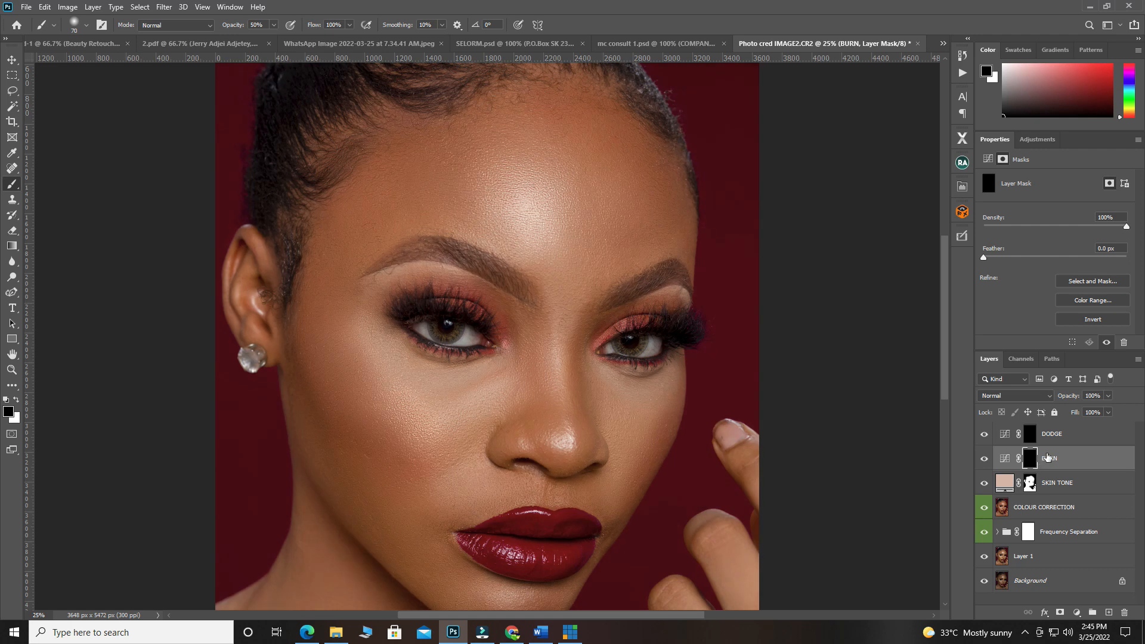
# Group the DODGE and BURN layers together and name the group "D & B"
pyautogui.click(1057, 434)
pyautogui.keyDown('shift'); pyautogui.click(1067, 461); pyautogui.keyUp('shift')
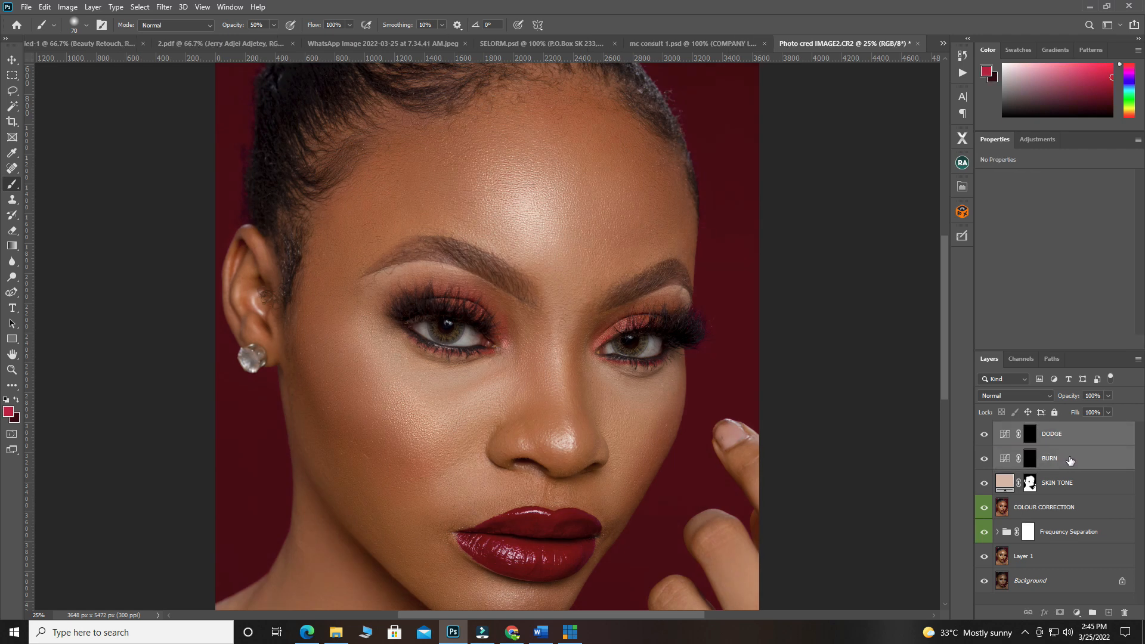
pyautogui.hotkey('ctrl', 'g')
pyautogui.doubleClick(1030, 431)
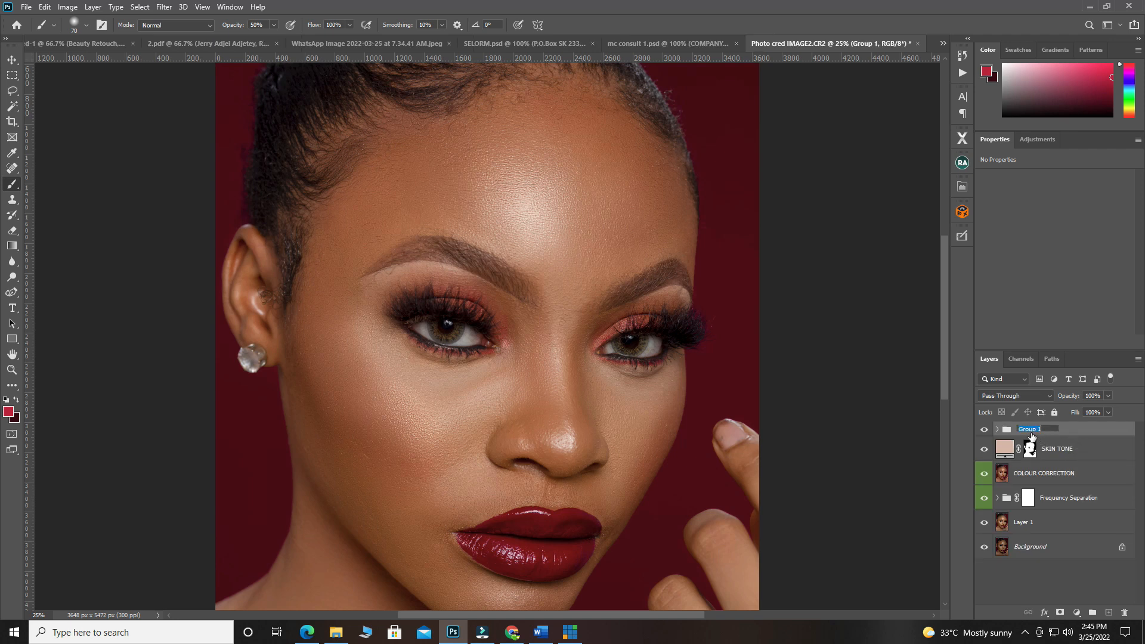
pyautogui.write('D & B')
pyautogui.press('Return')
# Add a Black & White adjustment layer above DODGE in the D & B group and set its Reds to -73
pyautogui.click(997, 429)
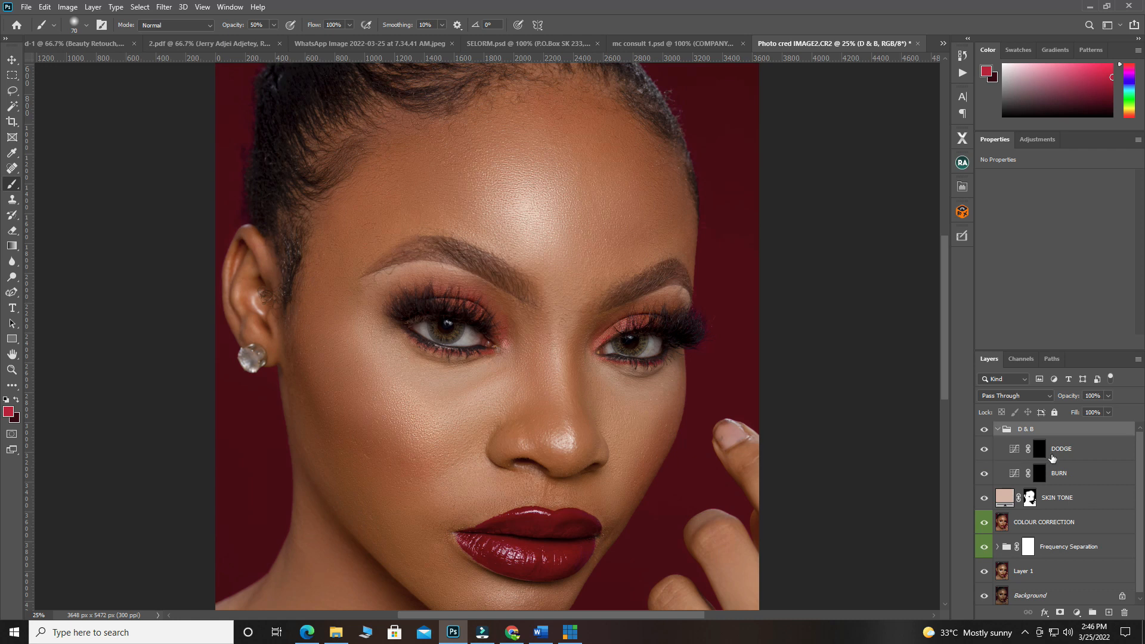
pyautogui.click(1071, 457)
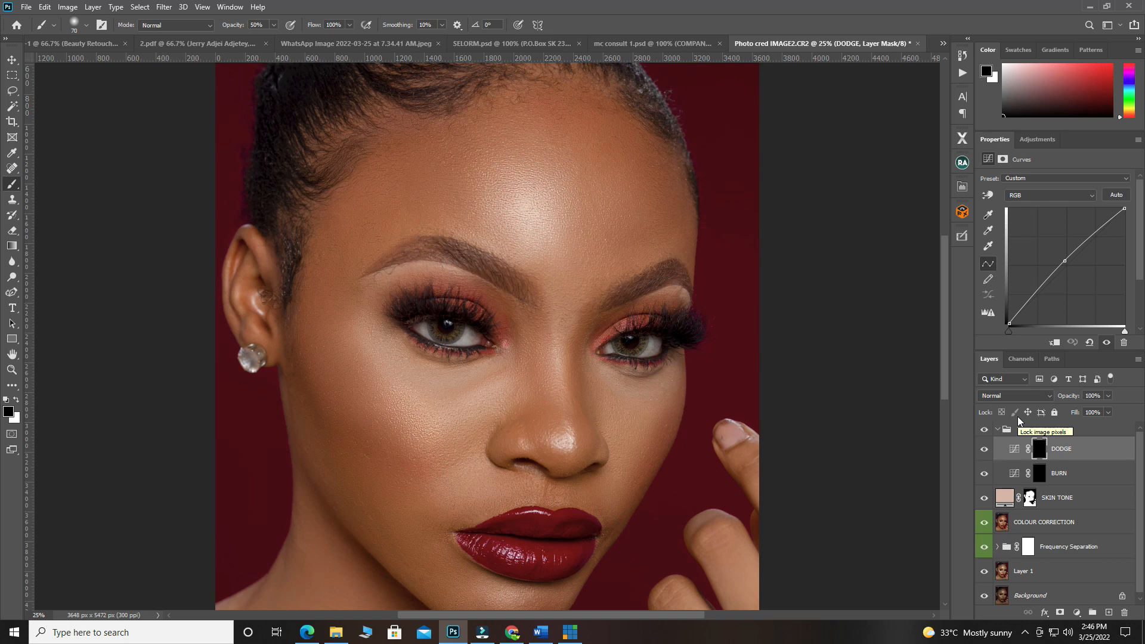
pyautogui.click(1076, 613)
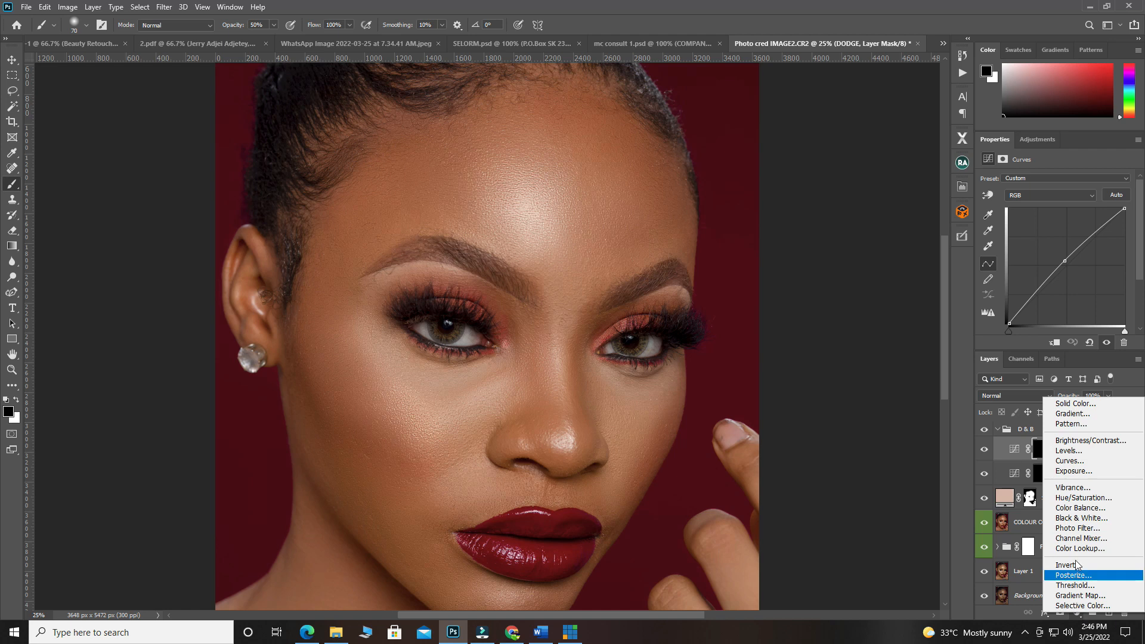
pyautogui.click(1071, 523)
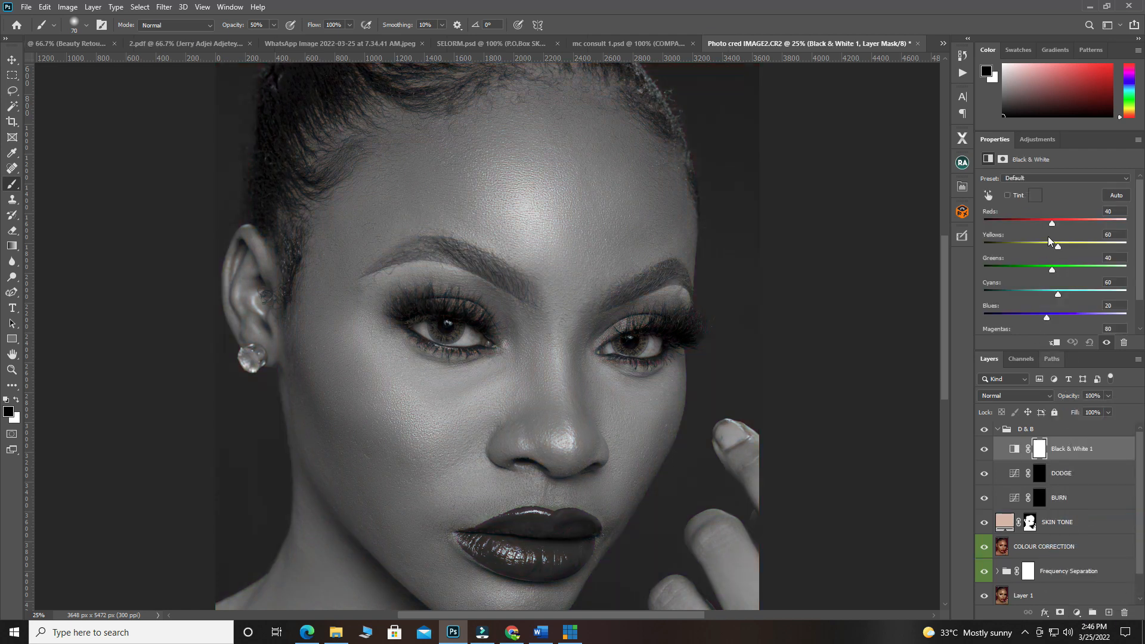
pyautogui.moveTo(1051, 223); pyautogui.dragTo(1014, 224)
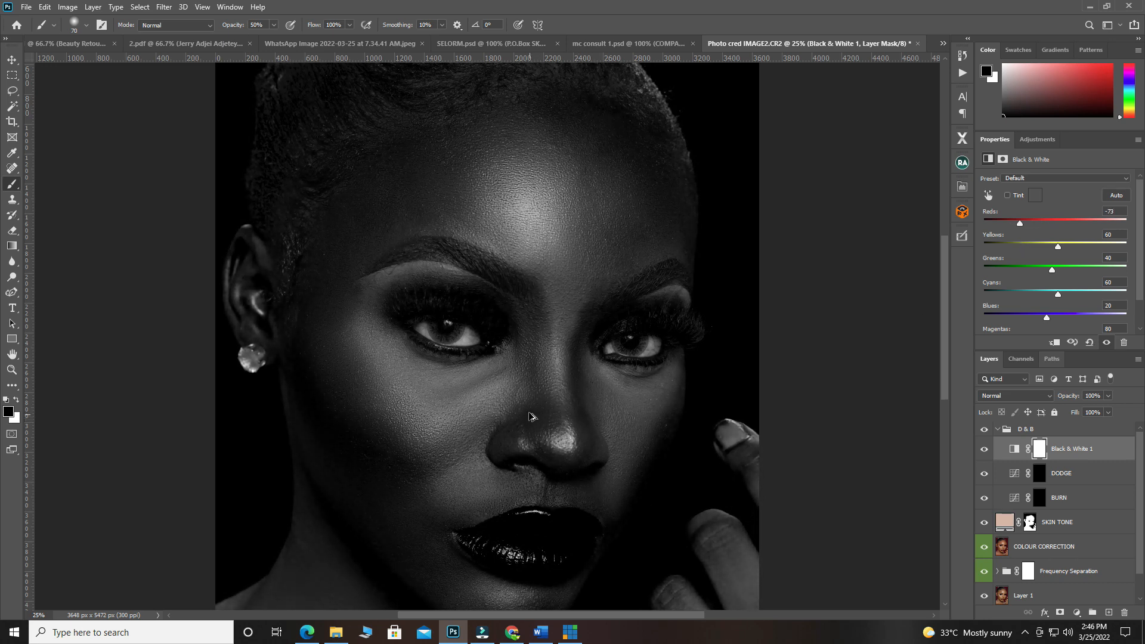
pyautogui.hotkey('ctrl', '-')
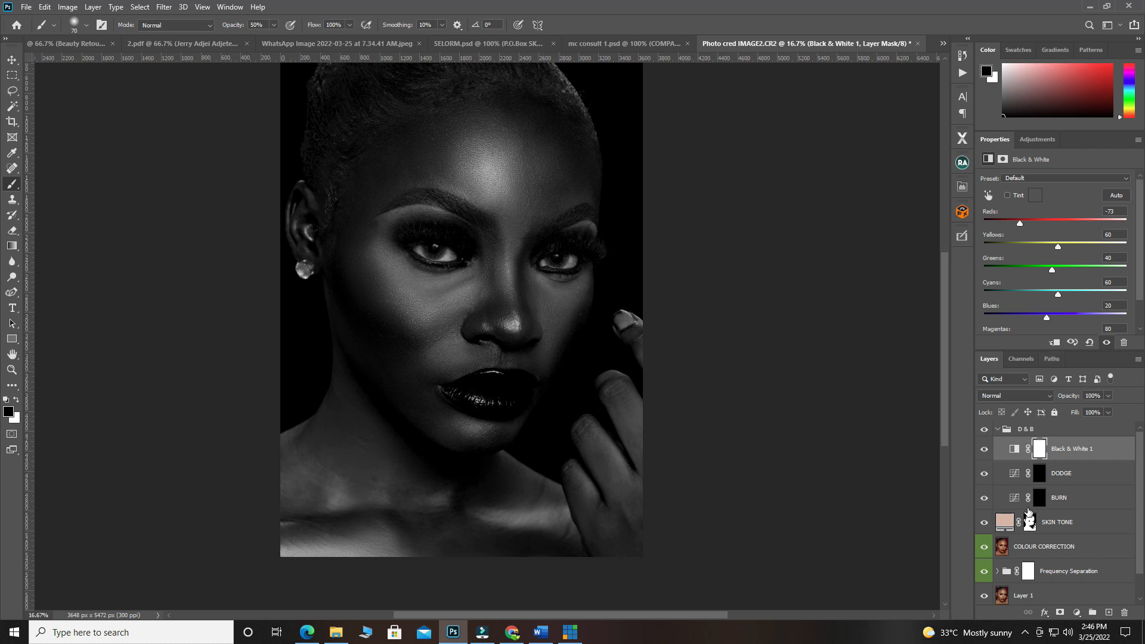
# Target the DODGE mask and brighten the central forehead highlight with a large soft white brush at 9% opacity
pyautogui.click(1037, 481)
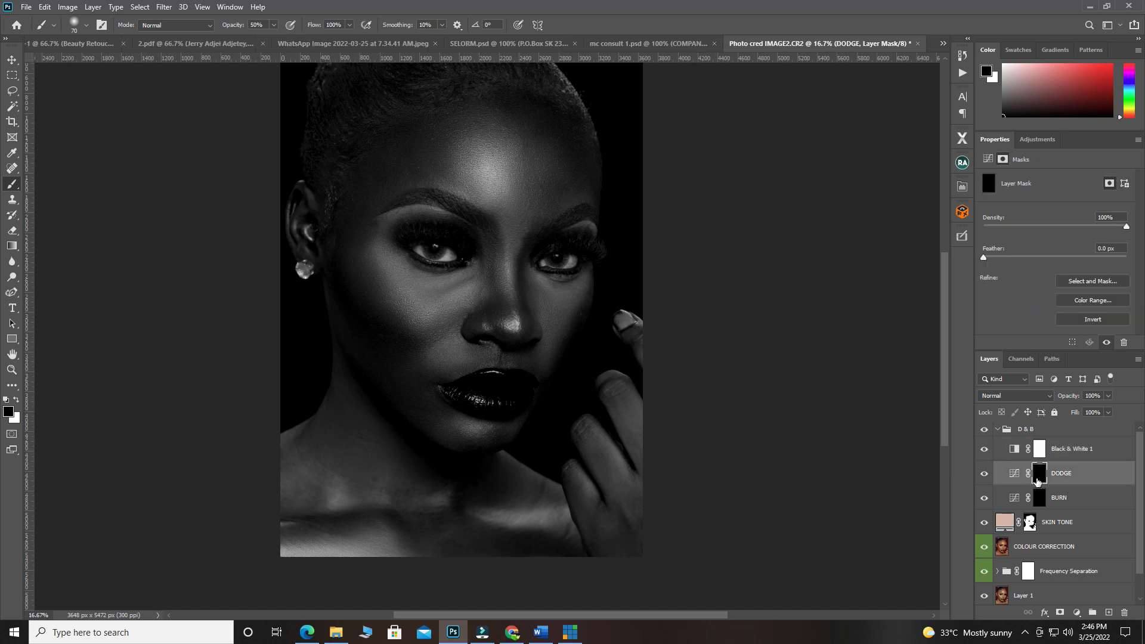
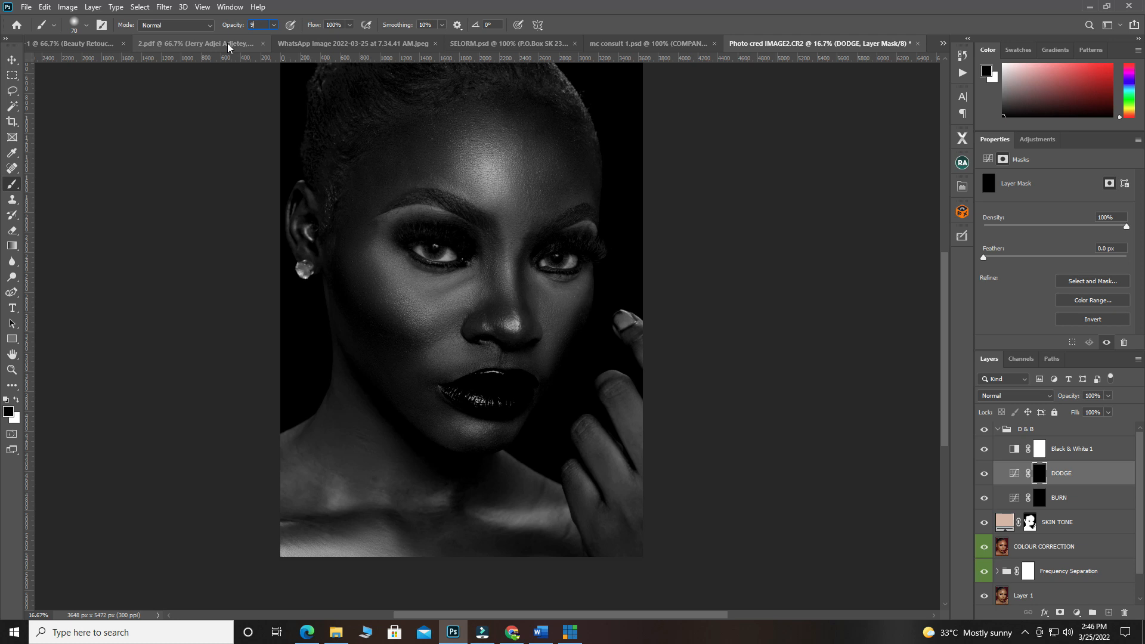
pyautogui.click(12, 60)
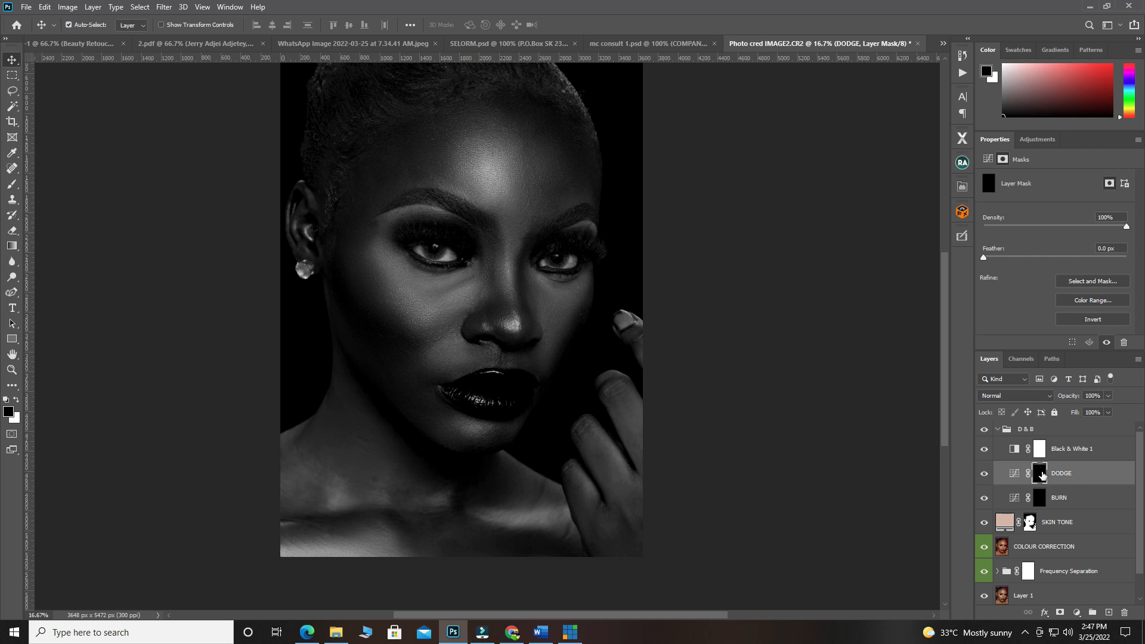
pyautogui.press('x')
pyautogui.scroll(1, 501, 254)
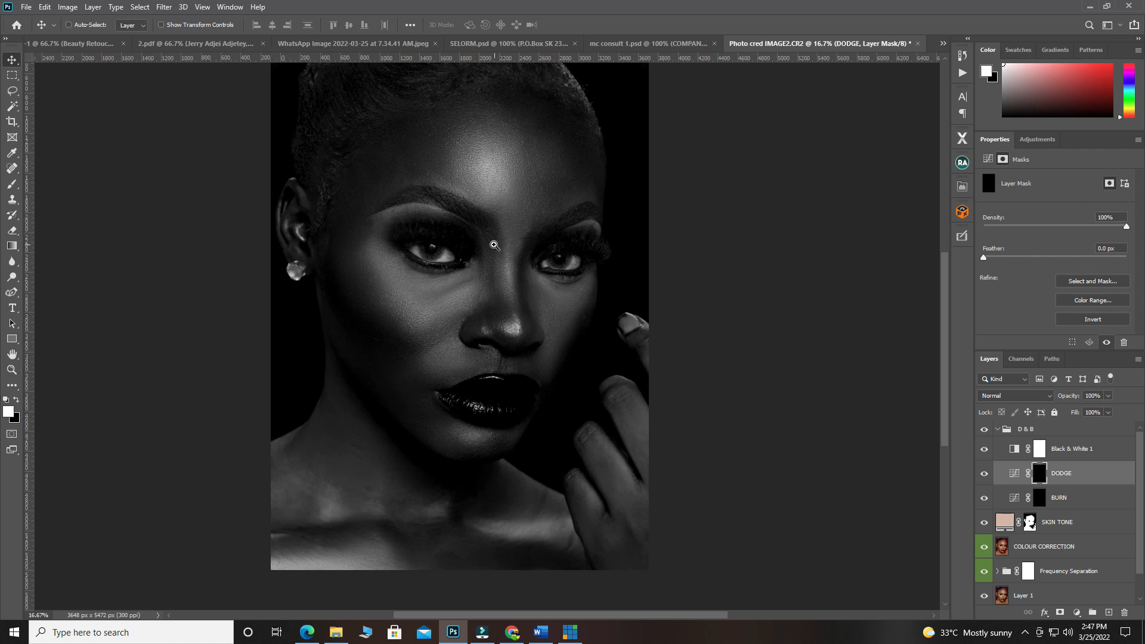
pyautogui.click(12, 188)
pyautogui.scroll(2, 536, 304)
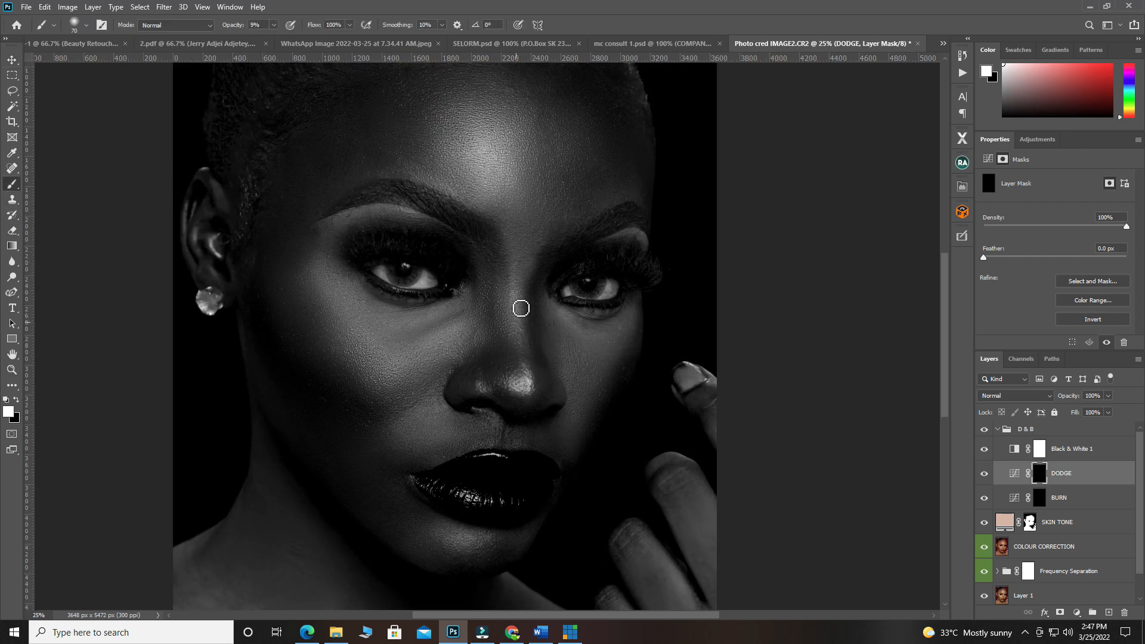
pyautogui.press(']')
pyautogui.press(']')
pyautogui.press(']')
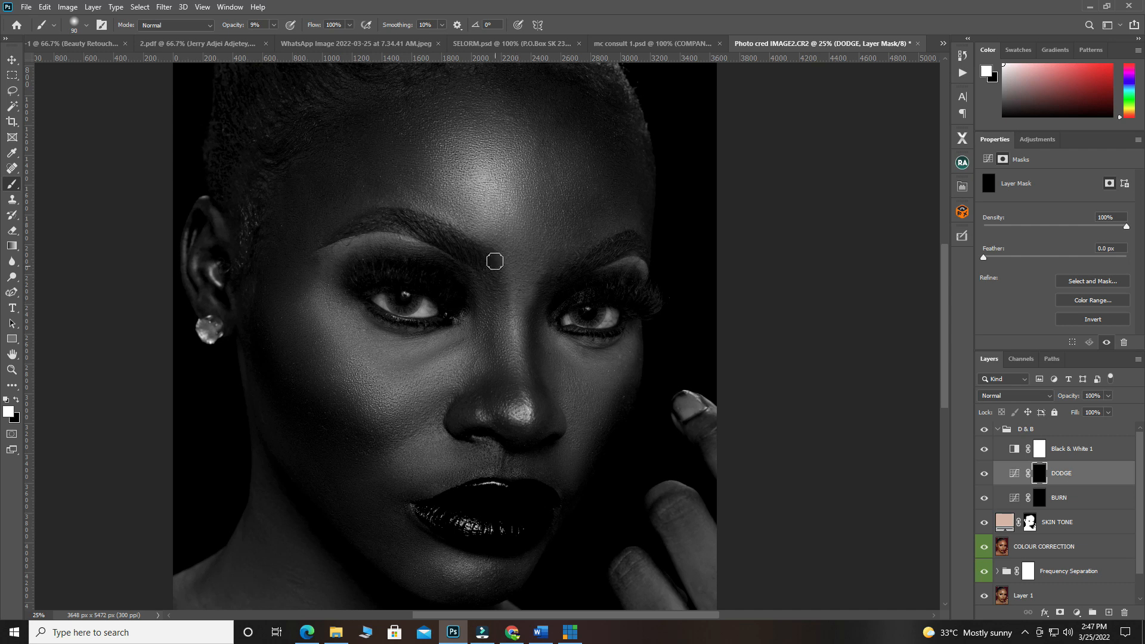
pyautogui.press(']')
pyautogui.press(']')
pyautogui.press(']')
pyautogui.press(']')
pyautogui.press(']')
pyautogui.press('[')
pyautogui.press('[')
pyautogui.moveTo(471, 169)
pyautogui.mouseDown()
pyautogui.moveTo(475, 200)
pyautogui.moveTo(458, 141)
pyautogui.moveTo(493, 151)
pyautogui.mouseUp()
# Toggle the DODGE layer's visibility to compare the forehead with and without the dodging
pyautogui.click(981, 474)
pyautogui.click(981, 475)
pyautogui.click(981, 474)
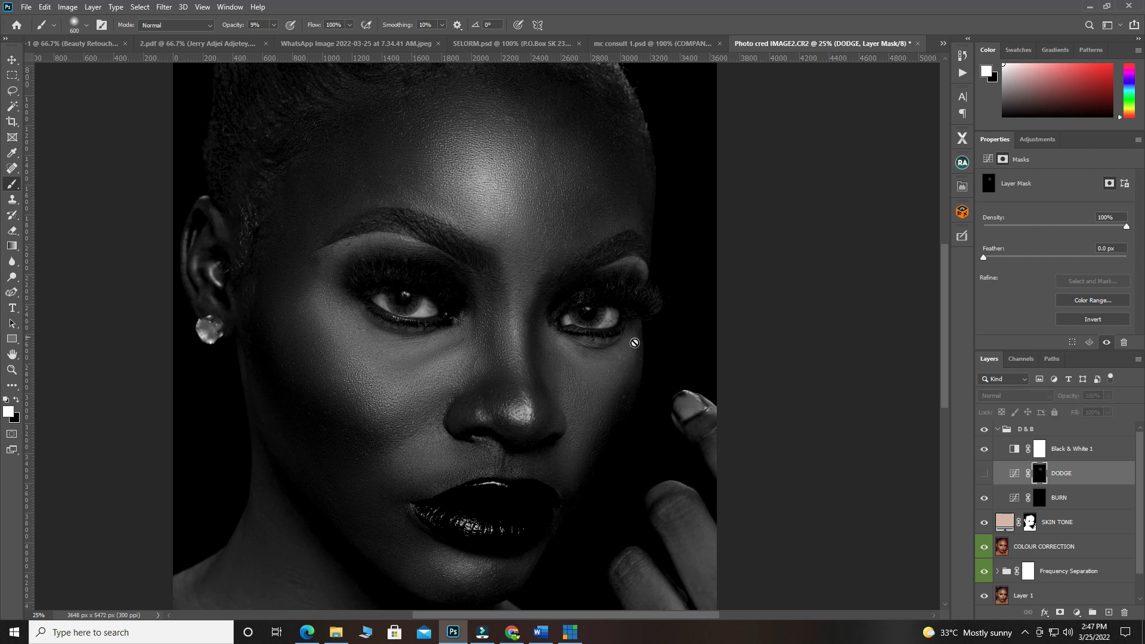
pyautogui.click(985, 474)
# Paint white on the DODGE mask over the lower lip and the cheek highlights beneath the eyes
pyautogui.press('[')
pyautogui.press('[')
pyautogui.press('[')
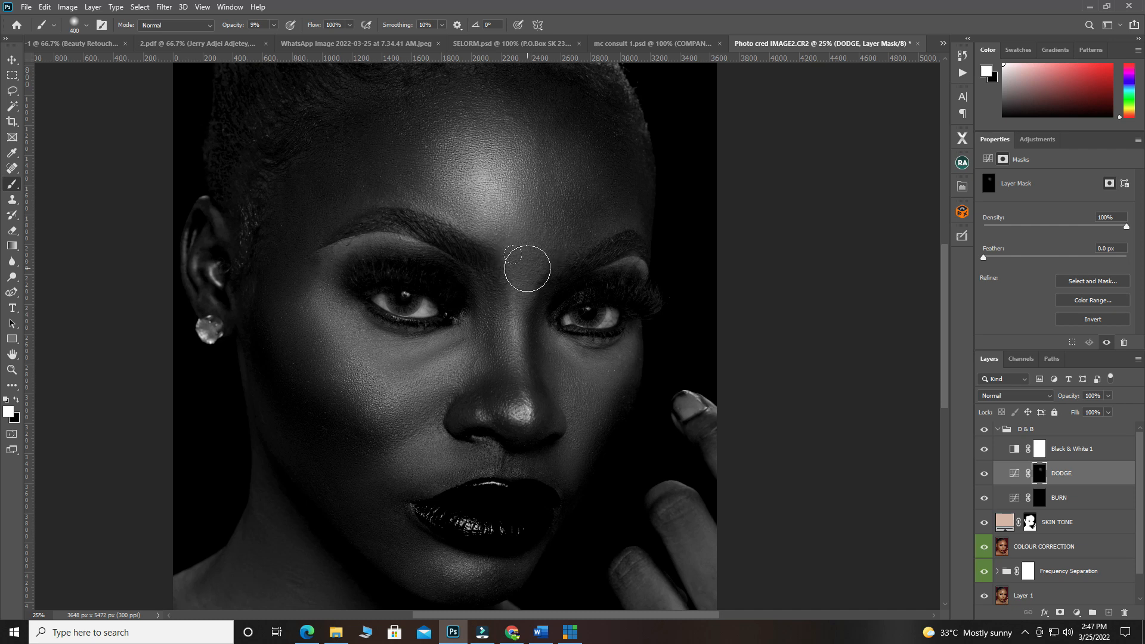
pyautogui.press('[')
pyautogui.moveTo(445, 520); pyautogui.dragTo(487, 527)
pyautogui.press(']')
pyautogui.press(']')
pyautogui.moveTo(385, 353)
pyautogui.mouseDown()
pyautogui.moveTo(318, 307)
pyautogui.moveTo(345, 368)
pyautogui.moveTo(422, 389)
pyautogui.moveTo(414, 408)
pyautogui.moveTo(370, 390)
pyautogui.moveTo(311, 338)
pyautogui.moveTo(299, 293)
pyautogui.moveTo(325, 281)
pyautogui.moveTo(375, 366)
pyautogui.moveTo(449, 364)
pyautogui.moveTo(403, 420)
pyautogui.moveTo(581, 371)
pyautogui.moveTo(531, 309)
pyautogui.moveTo(575, 371)
pyautogui.moveTo(605, 346)
pyautogui.moveTo(581, 357)
pyautogui.moveTo(537, 327)
pyautogui.moveTo(583, 402)
pyautogui.mouseUp()
# Build up more dodging on the forehead with a 600 px brush
pyautogui.press('[')
pyautogui.scroll(1, 417, 239)
pyautogui.press(']')
pyautogui.press(']')
pyautogui.press(']')
pyautogui.press('[')
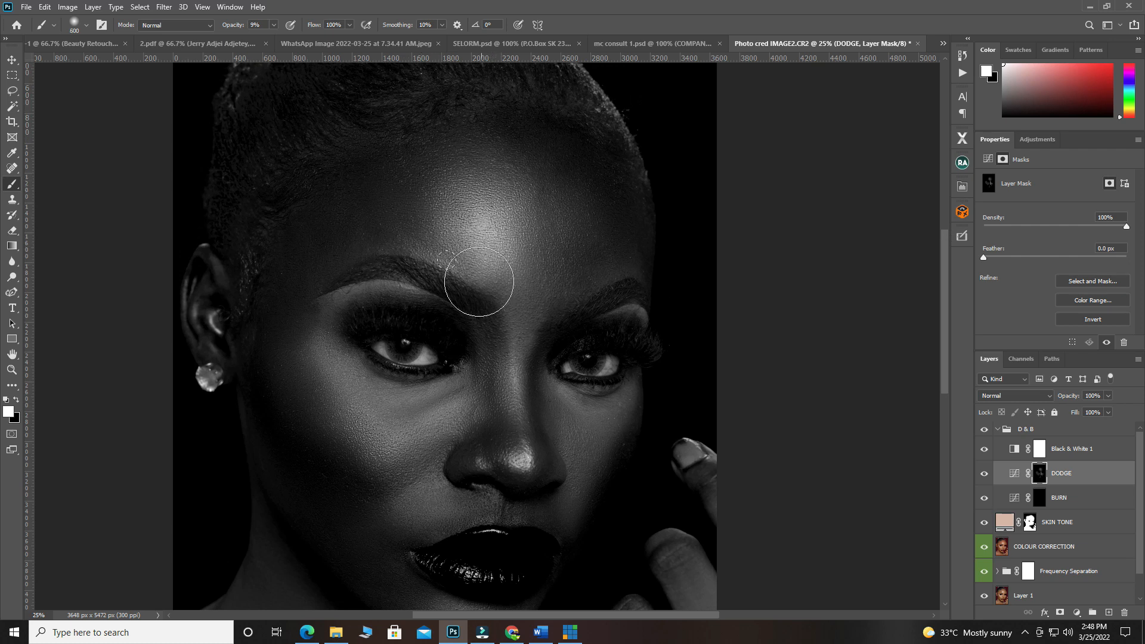
# Dodge the small highlights around the nose with a 175 px brush
pyautogui.press('[')
pyautogui.press('[')
pyautogui.press('[')
pyautogui.press('[')
pyautogui.press('[')
pyautogui.press(']')
pyautogui.press(']')
pyautogui.scroll(-3, 481, 415)
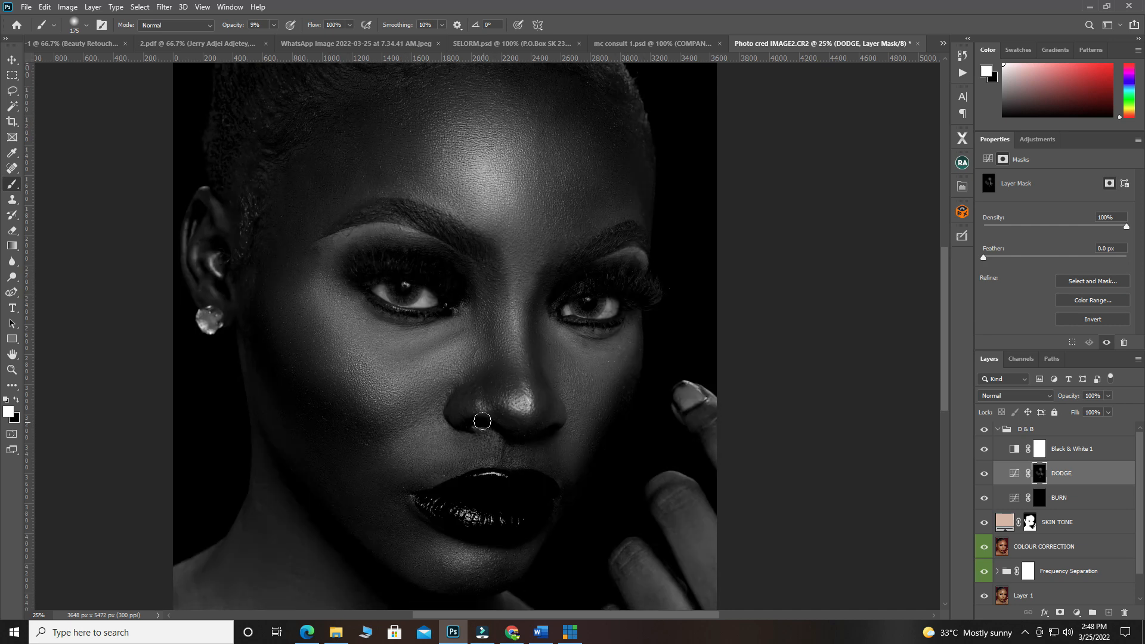
# Dodge the cheek below the eye with a 500 px brush
pyautogui.press(']')
pyautogui.press(']')
pyautogui.press(']')
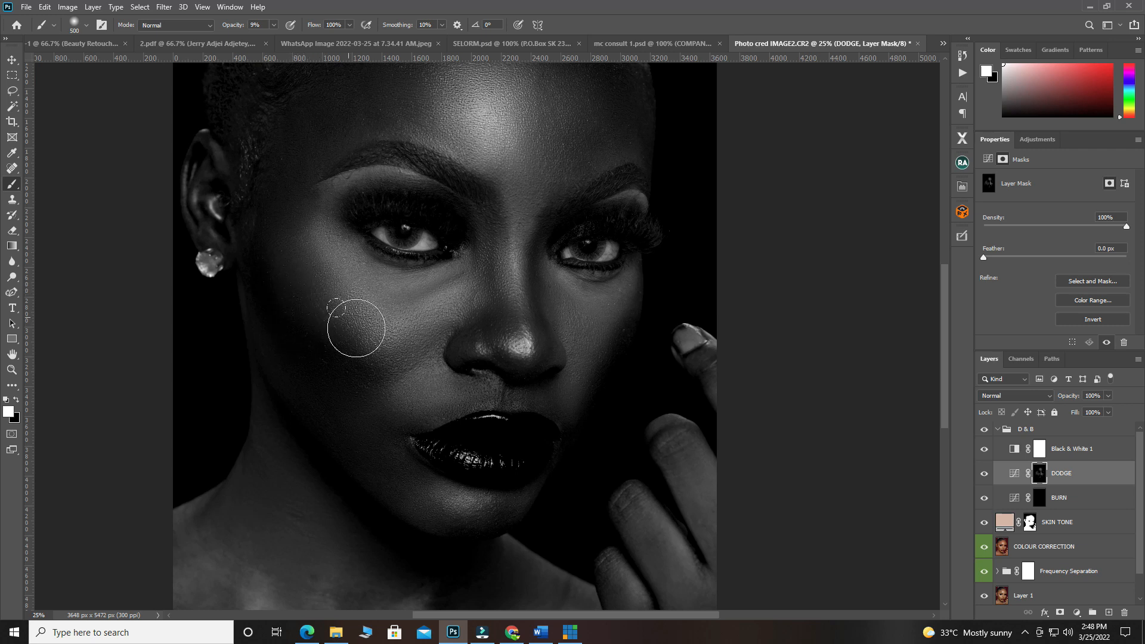
pyautogui.press('[')
pyautogui.press('[')
pyautogui.scroll(-3, 477, 448)
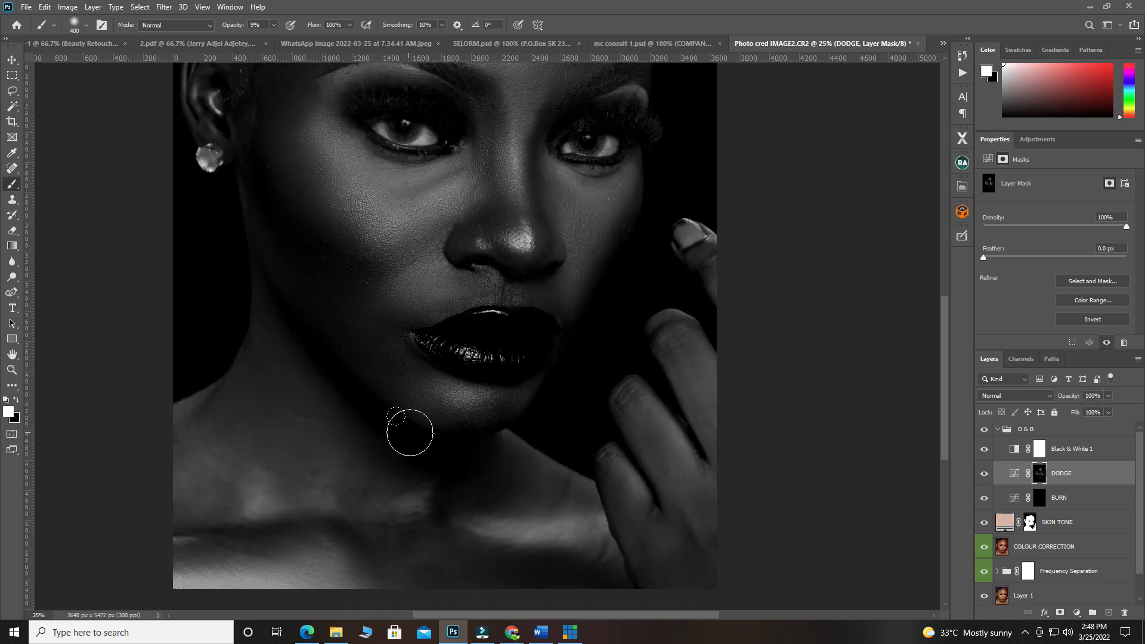
# Dodge the highlights on the raised hand and fingers, adjusting the brush size to each area
pyautogui.press('[')
pyautogui.press(']')
pyautogui.press(']')
pyautogui.moveTo(693, 398)
pyautogui.mouseDown()
pyautogui.moveTo(729, 456)
pyautogui.moveTo(667, 471)
pyautogui.moveTo(712, 502)
pyautogui.moveTo(663, 506)
pyautogui.mouseUp()
pyautogui.press('[')
pyautogui.press('[')
pyautogui.press('[')
pyautogui.press(']')
# Dodge the inner ear on the DODGE mask with a 175 px white brush
pyautogui.click(1044, 505)
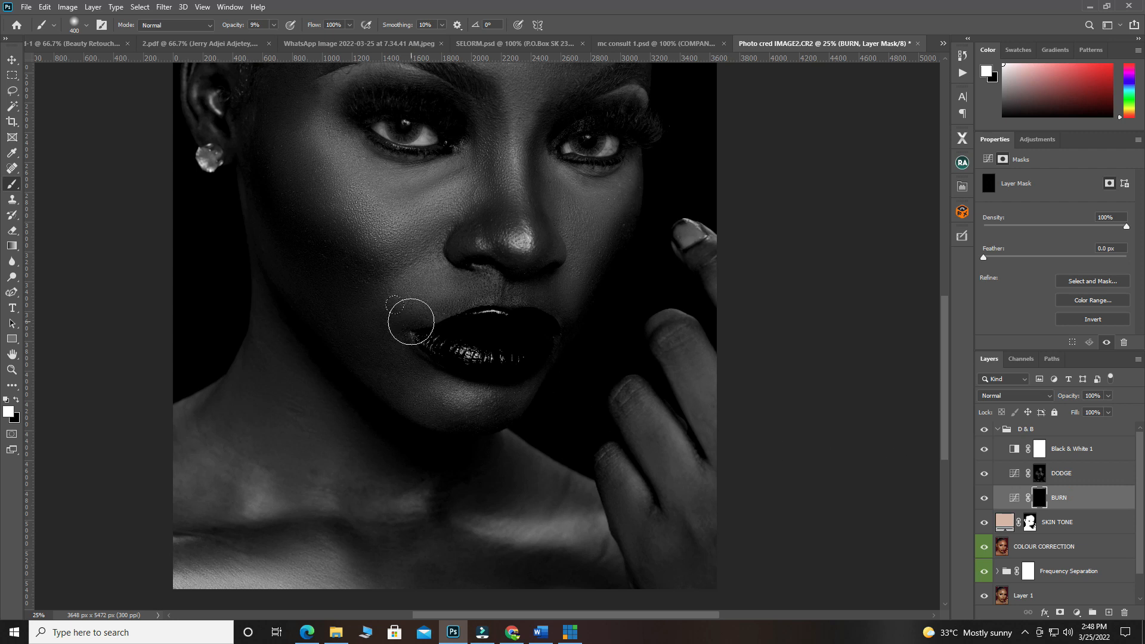
pyautogui.scroll(5, 409, 320)
pyautogui.click(1038, 481)
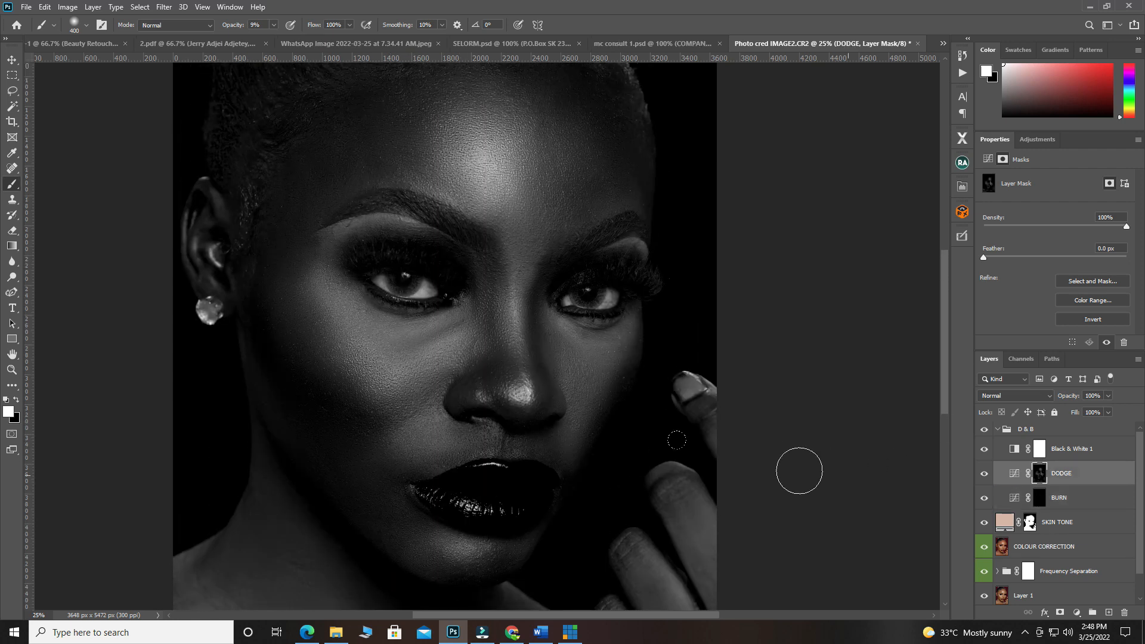
pyautogui.press('[')
pyautogui.press('[')
pyautogui.press('[')
pyautogui.press('[')
pyautogui.moveTo(201, 244); pyautogui.dragTo(220, 256)
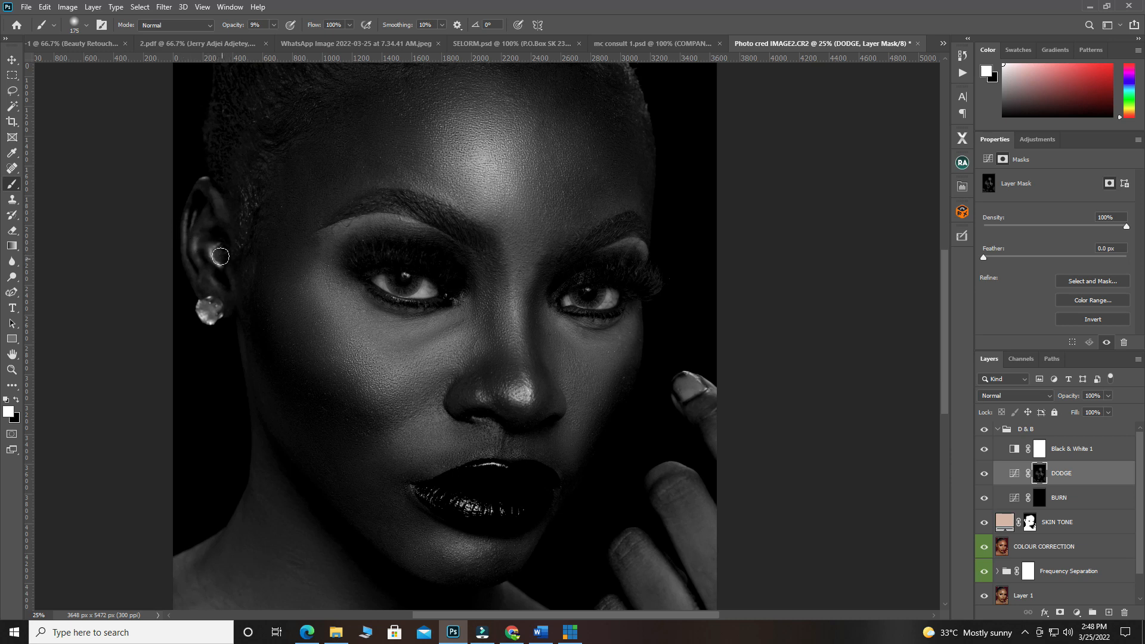
# Target the BURN mask and darken the shadow areas of the forehead and temple with a large white brush at 9% opacity
pyautogui.click(1039, 497)
pyautogui.press(']')
pyautogui.press(']')
pyautogui.press(']')
pyautogui.press(']')
pyautogui.press(']')
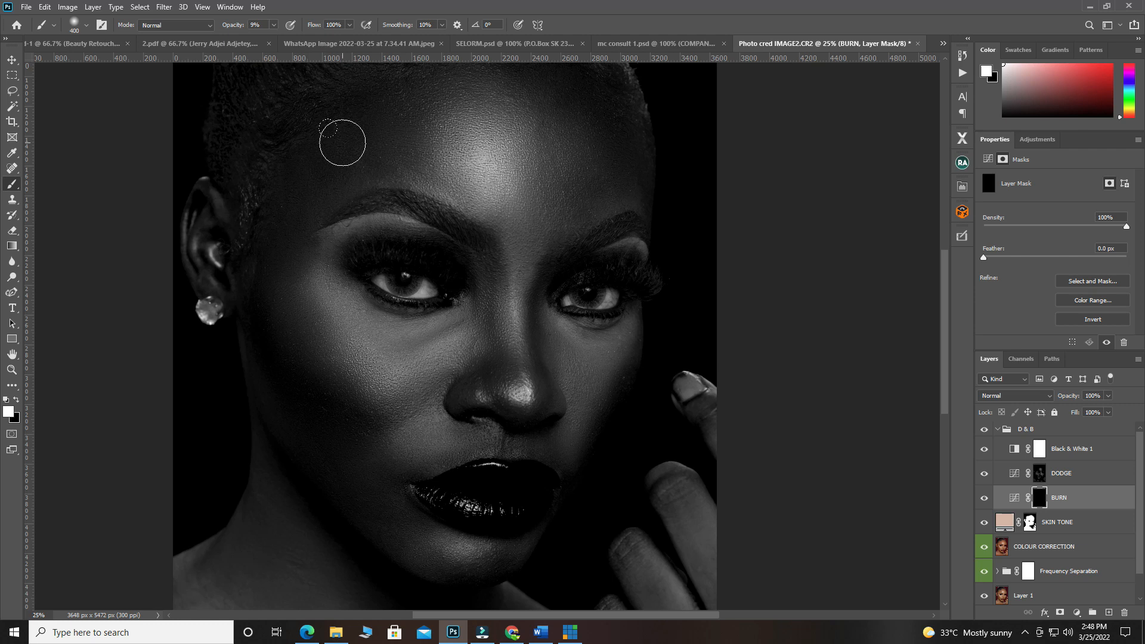
pyautogui.scroll(2, 337, 179)
pyautogui.moveTo(313, 257)
pyautogui.mouseDown()
pyautogui.moveTo(292, 290)
pyautogui.moveTo(322, 226)
pyautogui.moveTo(381, 241)
pyautogui.moveTo(548, 155)
pyautogui.moveTo(603, 205)
pyautogui.moveTo(621, 246)
pyautogui.moveTo(589, 195)
pyautogui.moveTo(514, 150)
pyautogui.moveTo(533, 297)
pyautogui.mouseUp()
# Burn the shadows beside the nose bridge and inner eye corner with a 200–250 px brush
pyautogui.scroll(-4, 513, 310)
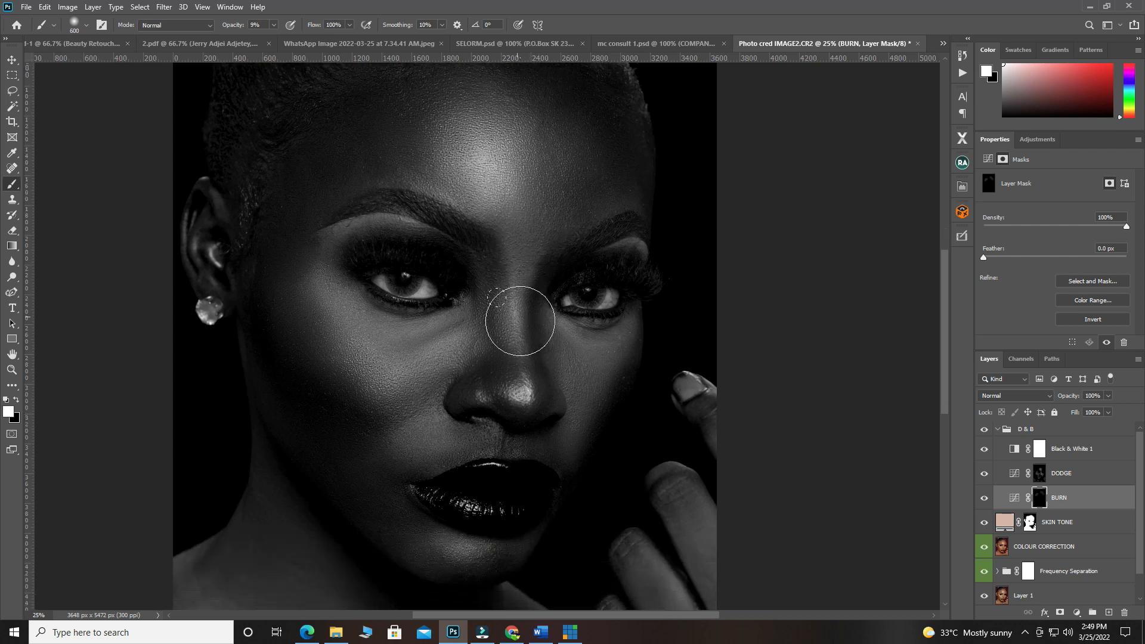
pyautogui.press('[')
pyautogui.press('[')
pyautogui.press('[')
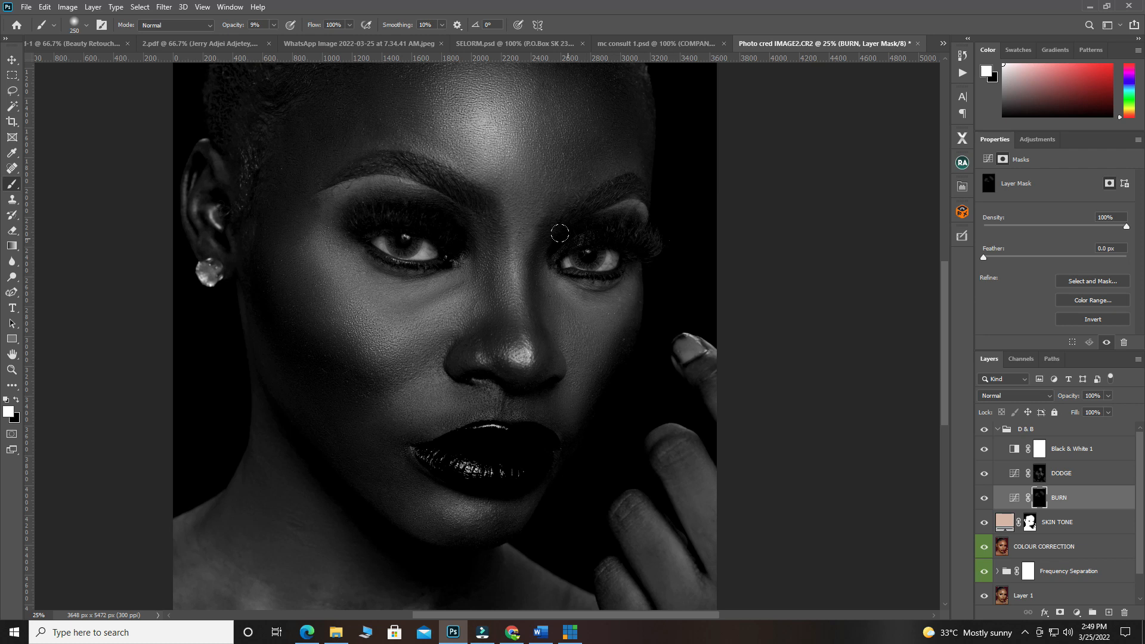
pyautogui.scroll(-2, 568, 323)
pyautogui.press('[')
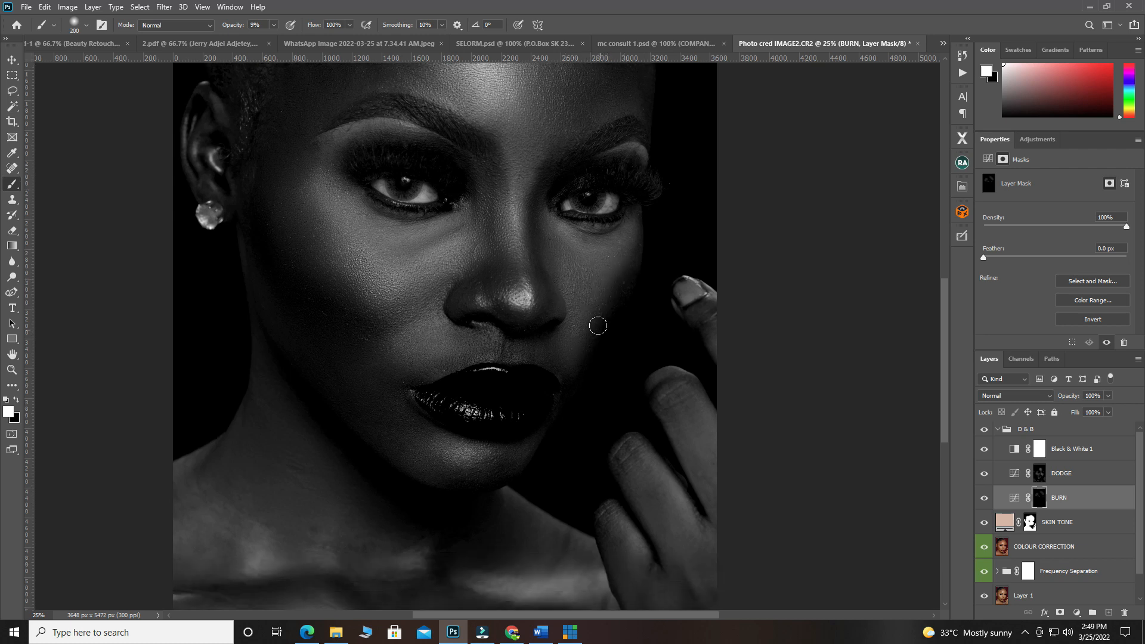
# Burn the shadows around the lips and mouth corner on the BURN mask
pyautogui.scroll(-1, 574, 386)
pyautogui.scroll(-1, 574, 387)
pyautogui.press(']')
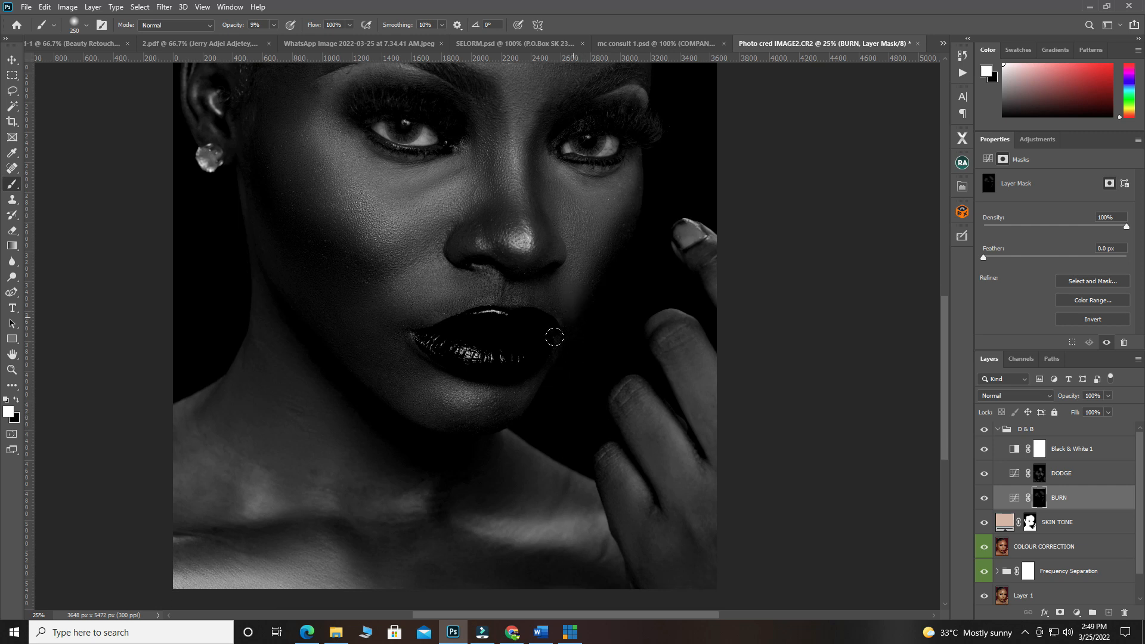
pyautogui.scroll(-1, 607, 300)
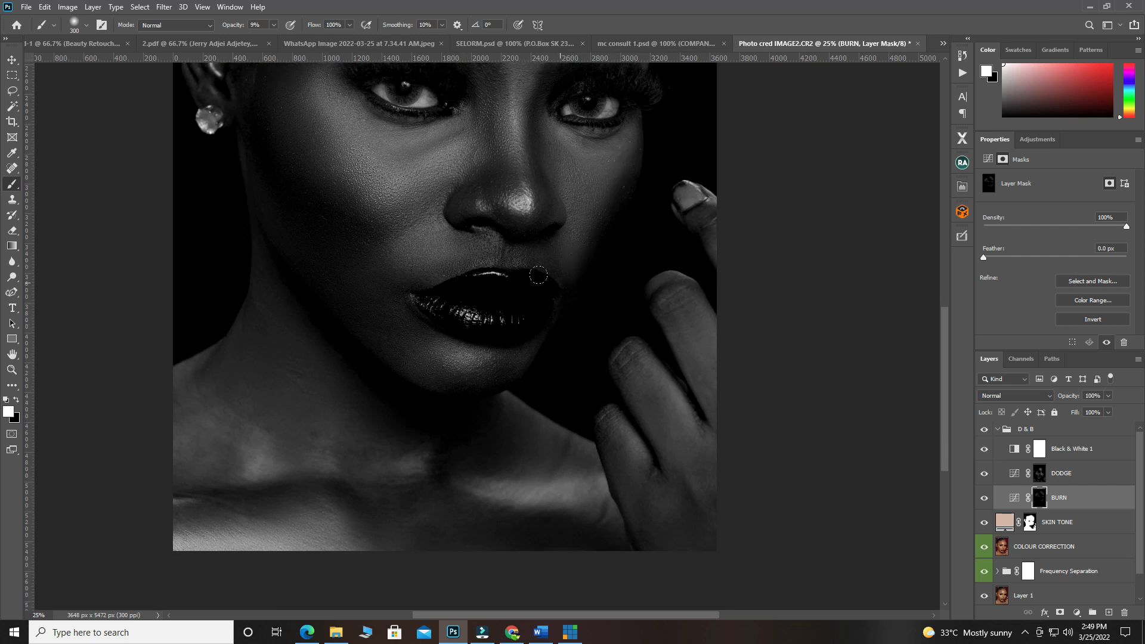
pyautogui.scroll(-1, 434, 343)
# Burn the cheek hollow and jawline with a 700 px brush
pyautogui.press(']')
pyautogui.press(']')
pyautogui.press(']')
pyautogui.press(']')
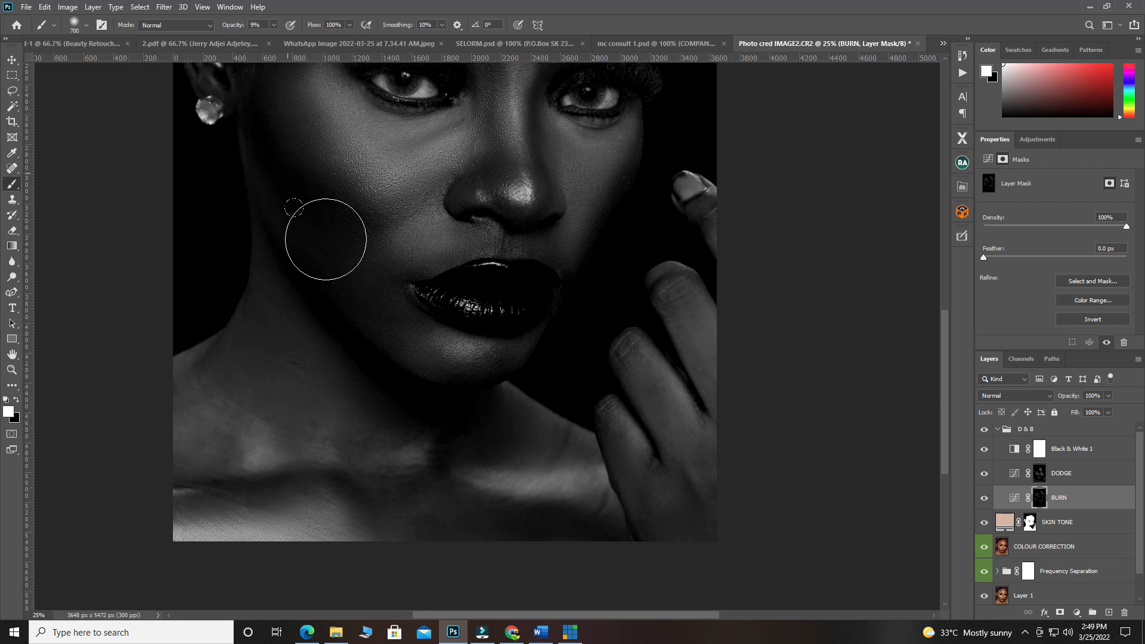
pyautogui.scroll(-1, 361, 325)
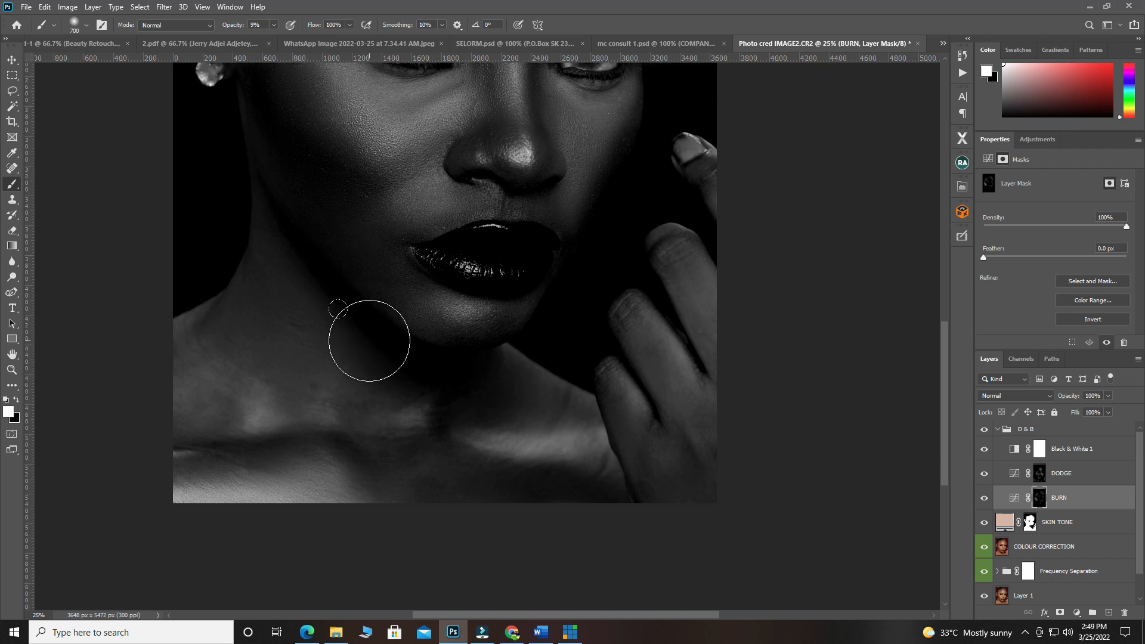
# Burn the shadows under the chin, on the neck and beside the hand, varying the brush size from 300 px upward
pyautogui.press('[')
pyautogui.press('[')
pyautogui.press('[')
pyautogui.press('[')
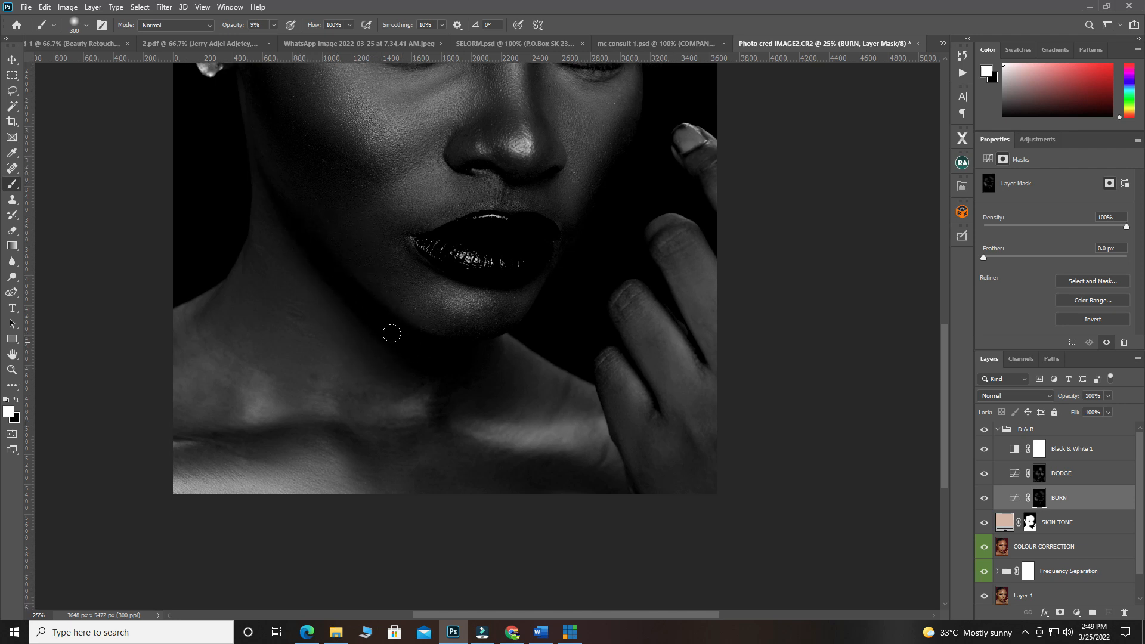
pyautogui.press(']')
pyautogui.press(']')
pyautogui.press(']')
pyautogui.press('[')
pyautogui.press('[')
pyautogui.press('[')
pyautogui.press(']')
pyautogui.press(']')
pyautogui.press(']')
pyautogui.press('[')
pyautogui.press('[')
pyautogui.scroll(4, 621, 307)
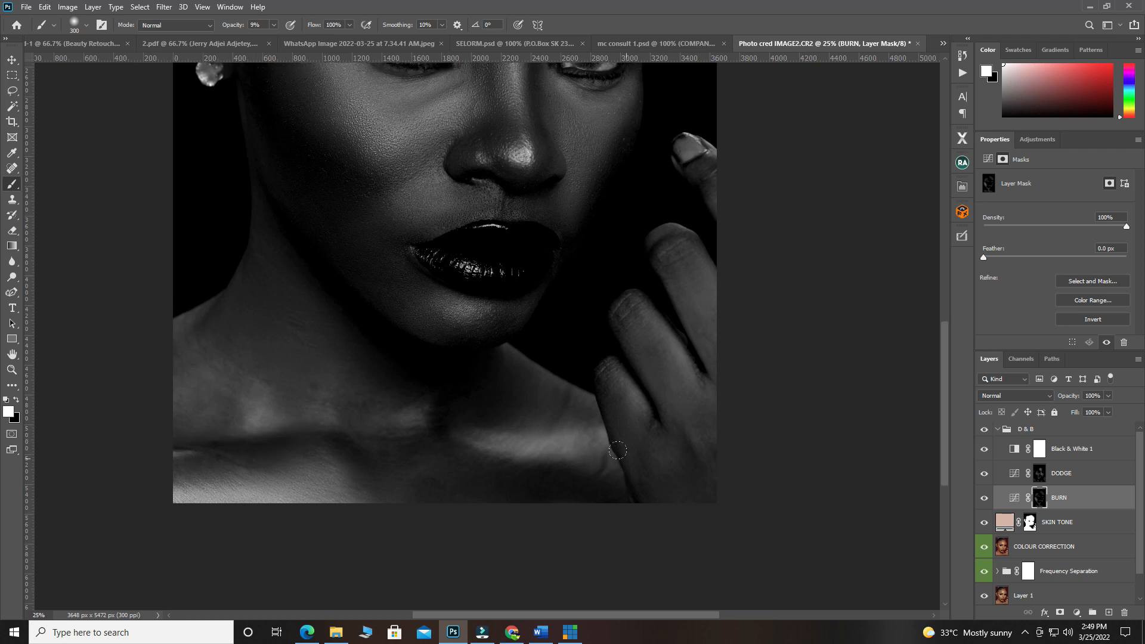
pyautogui.press(']')
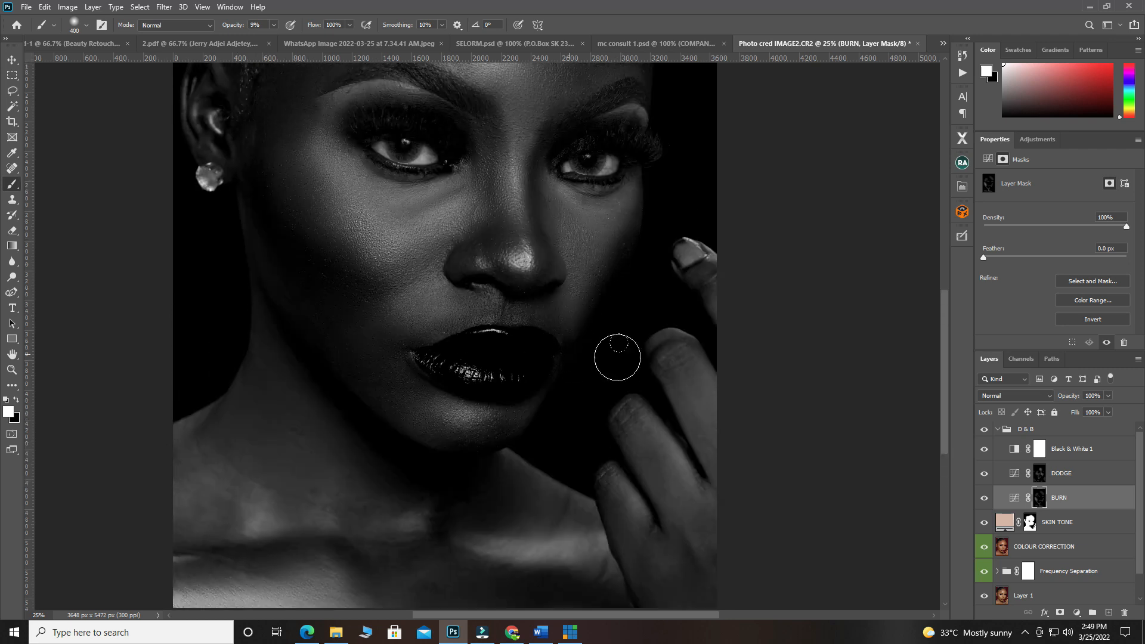
# Hide the Black & White layer to inspect the dodged and burned face in colour
pyautogui.click(984, 449)
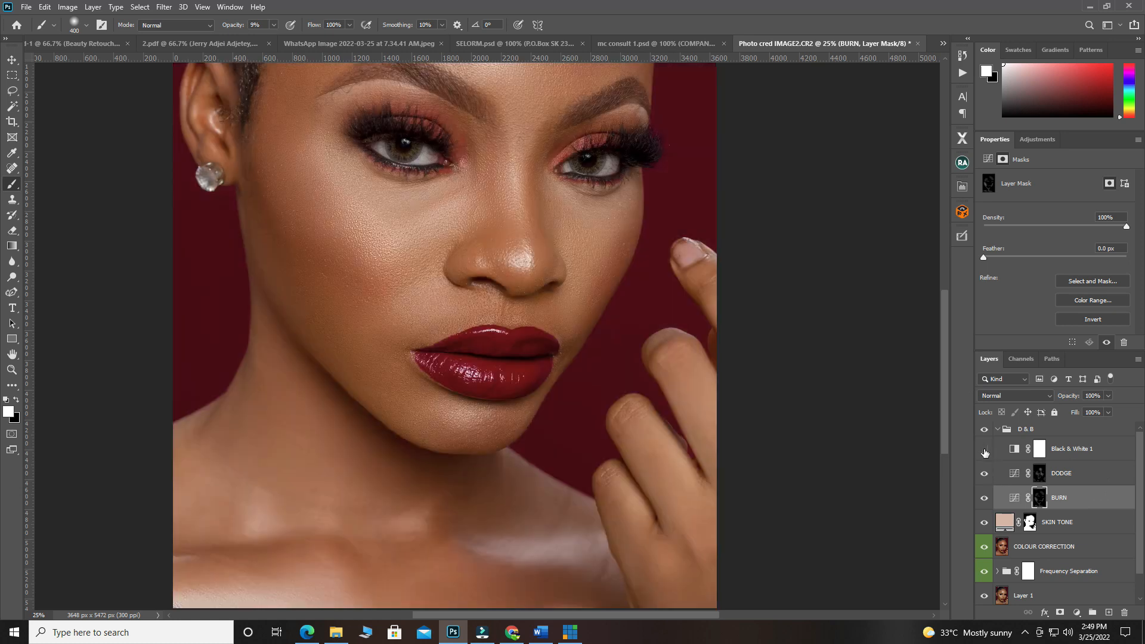
pyautogui.scroll(3, 356, 377)
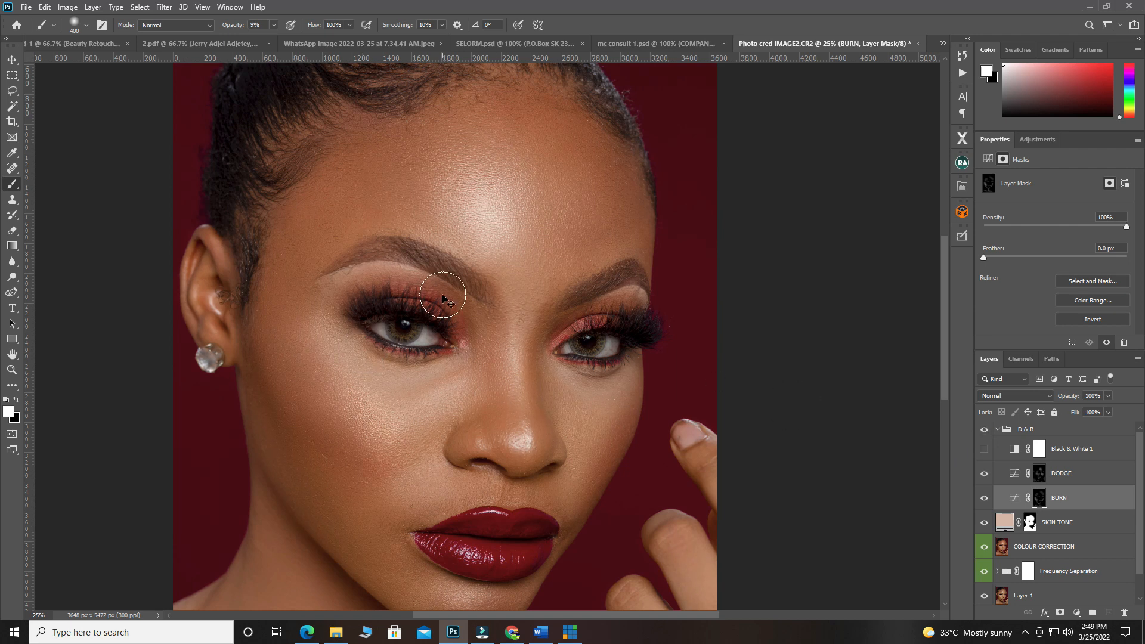
pyautogui.hotkey('ctrl', '+')
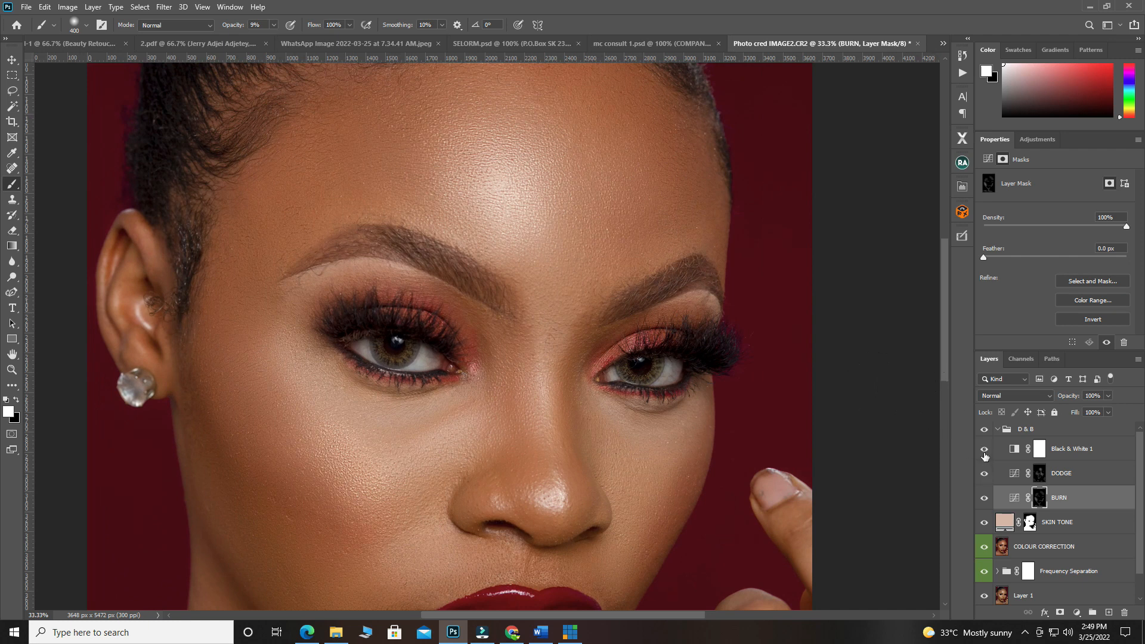
# Toggle the Black & White layer to compare the dodge and burn result across the whole portrait in colour
pyautogui.click(984, 452)
pyautogui.click(984, 451)
pyautogui.hotkey('ctrl', '-')
pyautogui.scroll(-2, 506, 381)
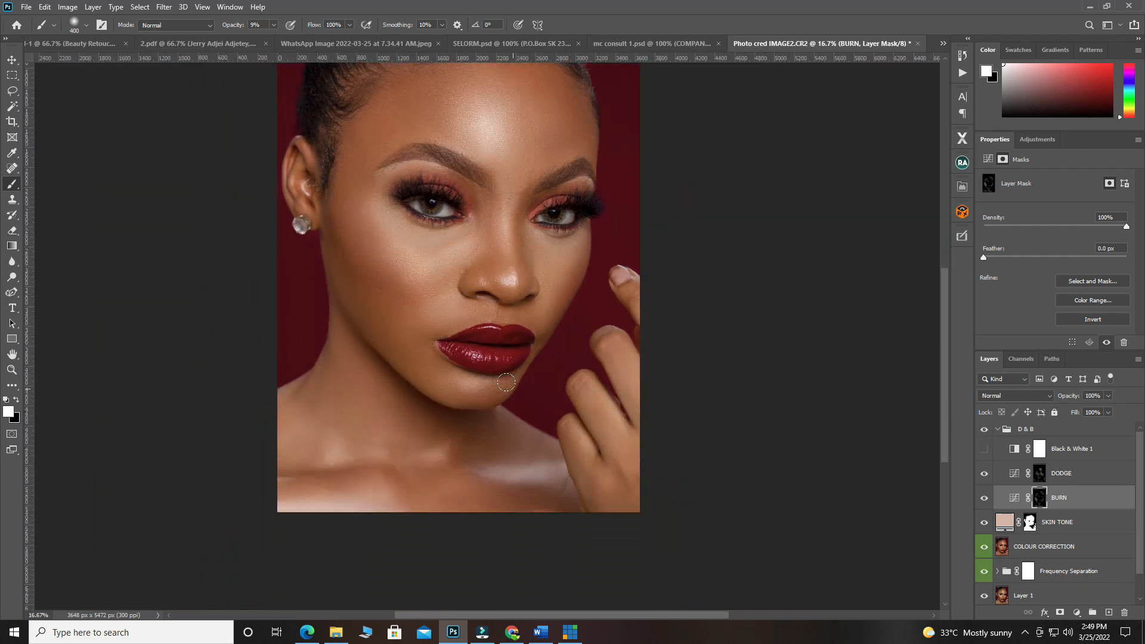
pyautogui.scroll(3, 466, 327)
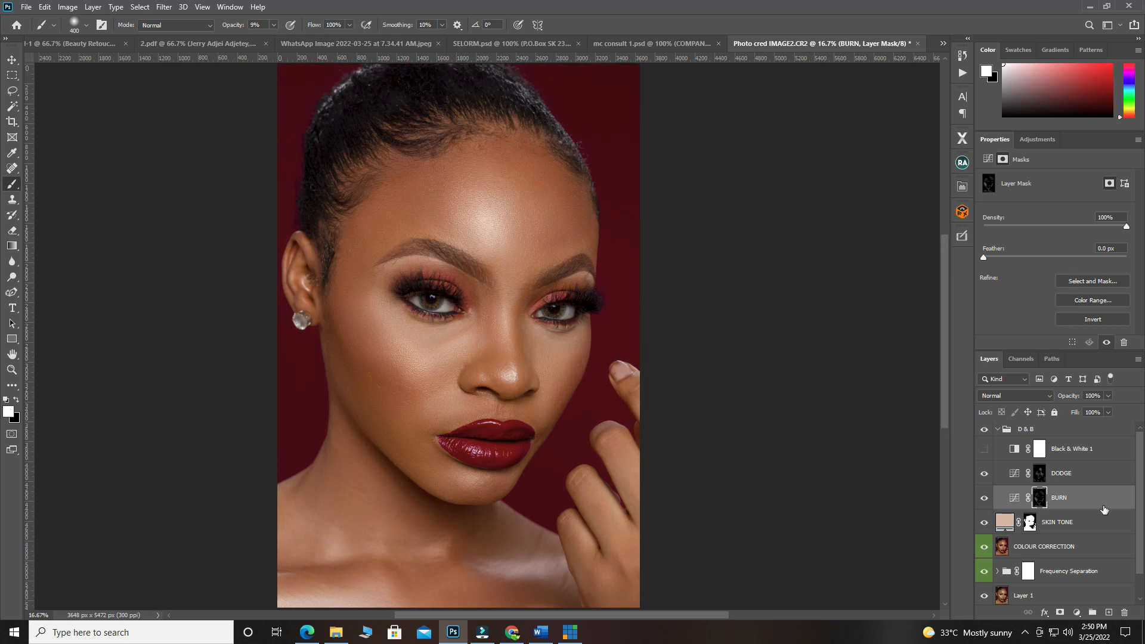
pyautogui.click(998, 430)
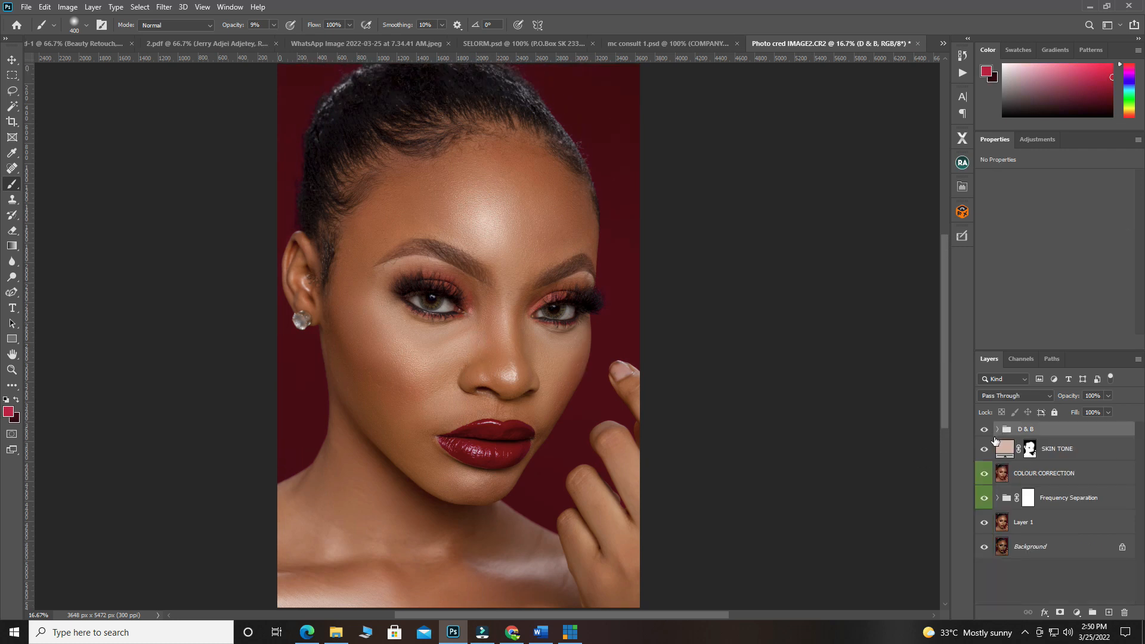
# Show the Black & White 1 layer in the D & B group, set its blend mode to Multiply and its opacity to 5%
pyautogui.click(997, 430)
pyautogui.click(984, 448)
pyautogui.click(1014, 449)
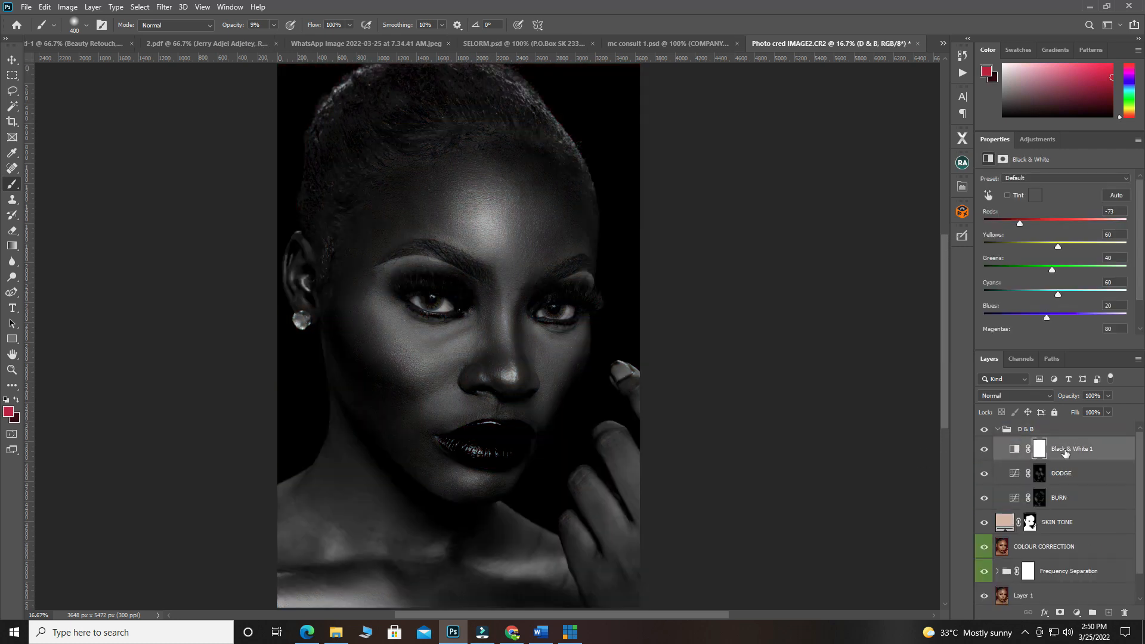
pyautogui.click(1014, 395)
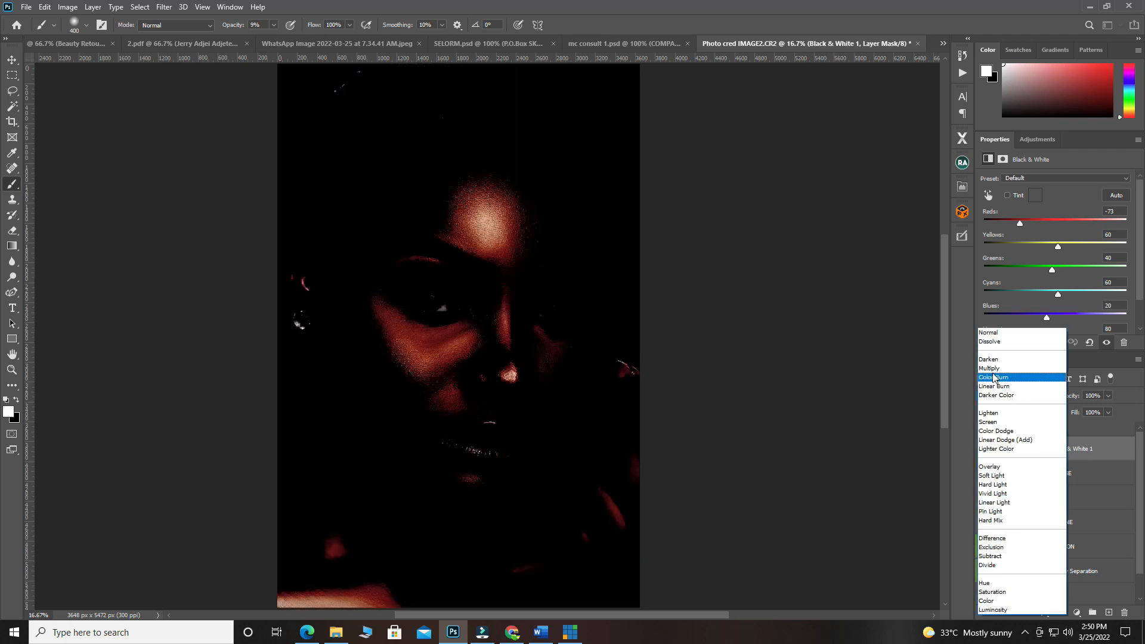
pyautogui.click(993, 369)
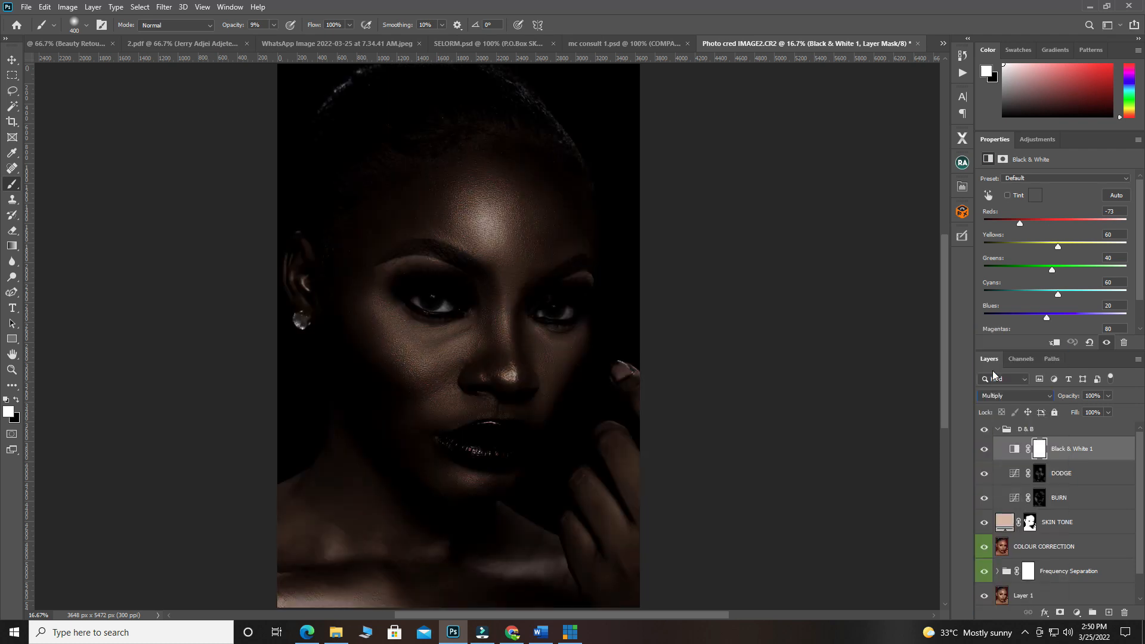
pyautogui.moveTo(1063, 398); pyautogui.dragTo(1020, 404)
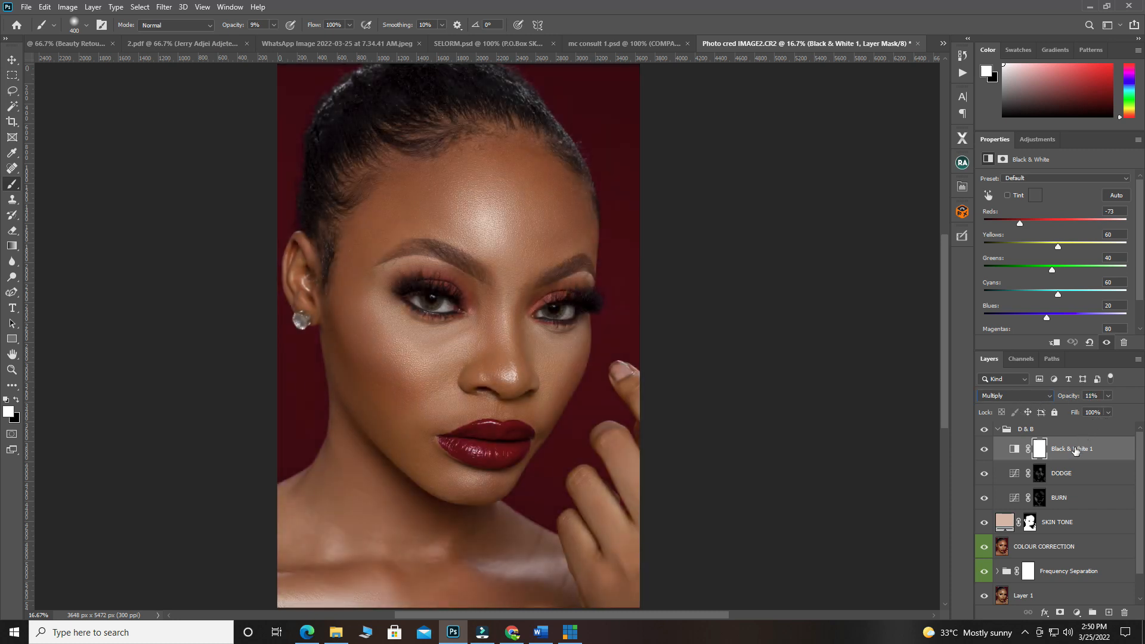
pyautogui.moveTo(1061, 401); pyautogui.dragTo(1054, 400)
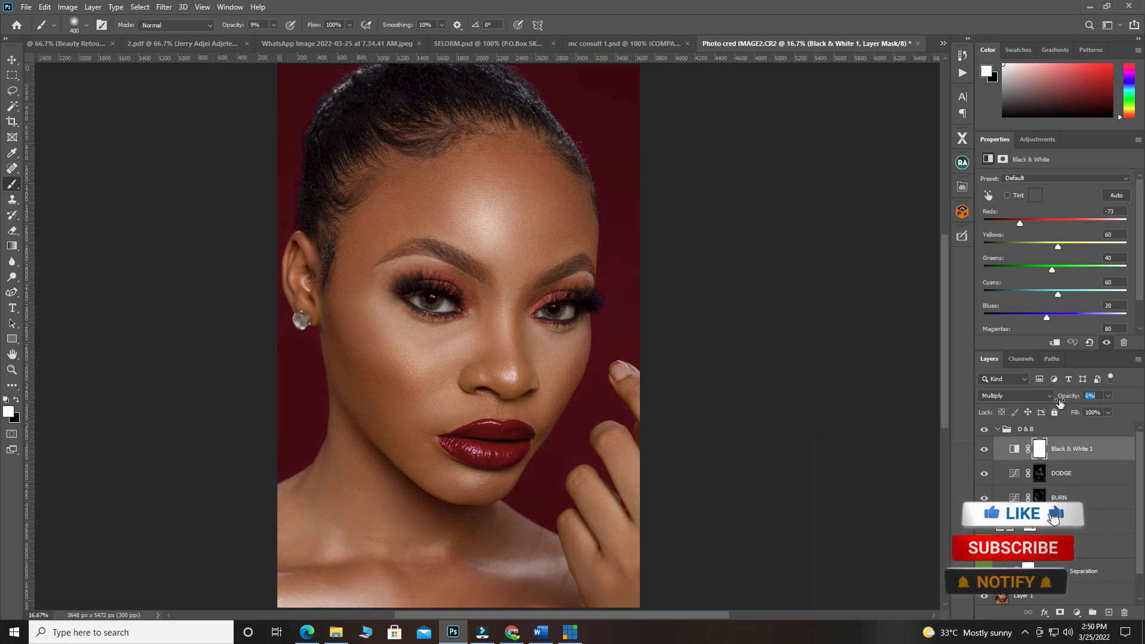
pyautogui.moveTo(1054, 401); pyautogui.dragTo(1058, 402)
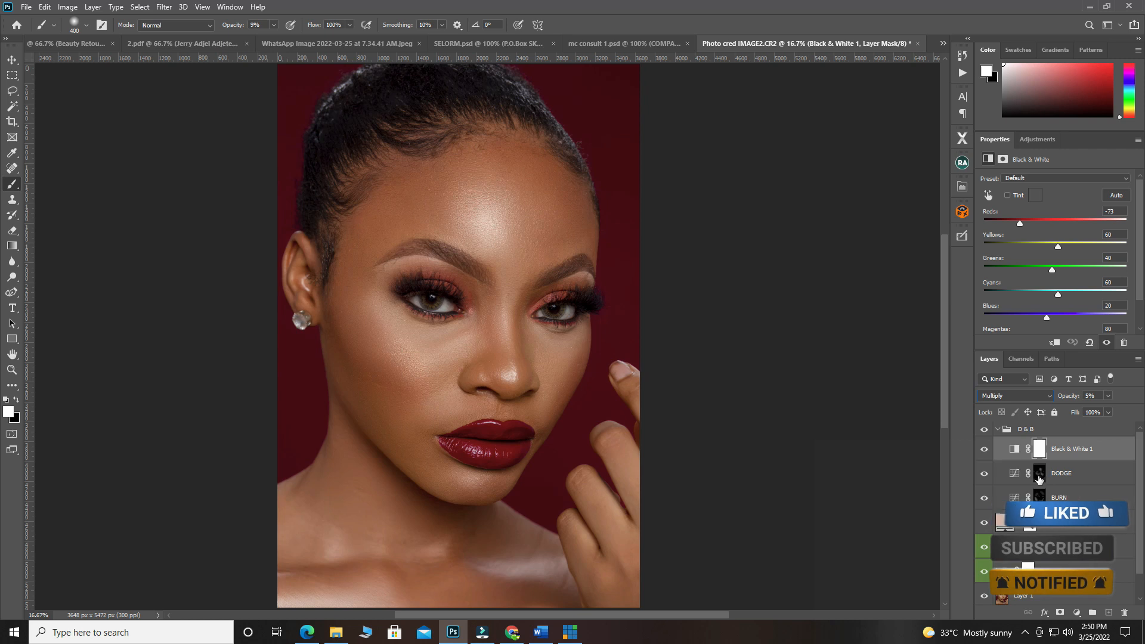
# Make black the foreground colour, add a second Black & White adjustment layer with Reds at -92, and reselect the Black & White 1 mask
pyautogui.click(1039, 450)
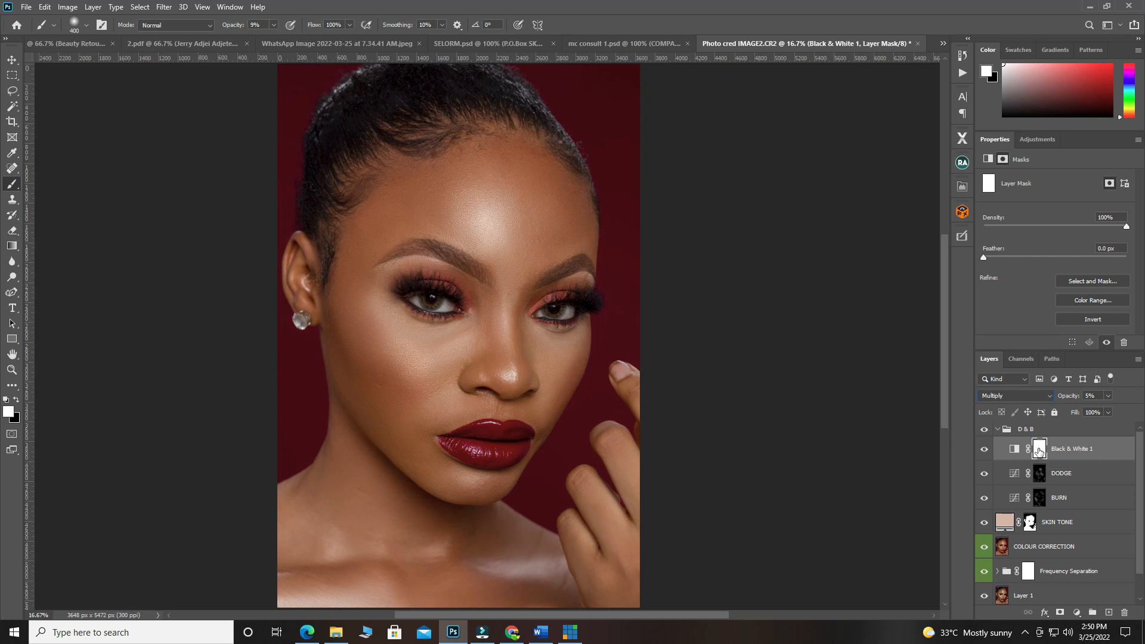
pyautogui.click(984, 449)
pyautogui.click(18, 399)
pyautogui.click(1076, 612)
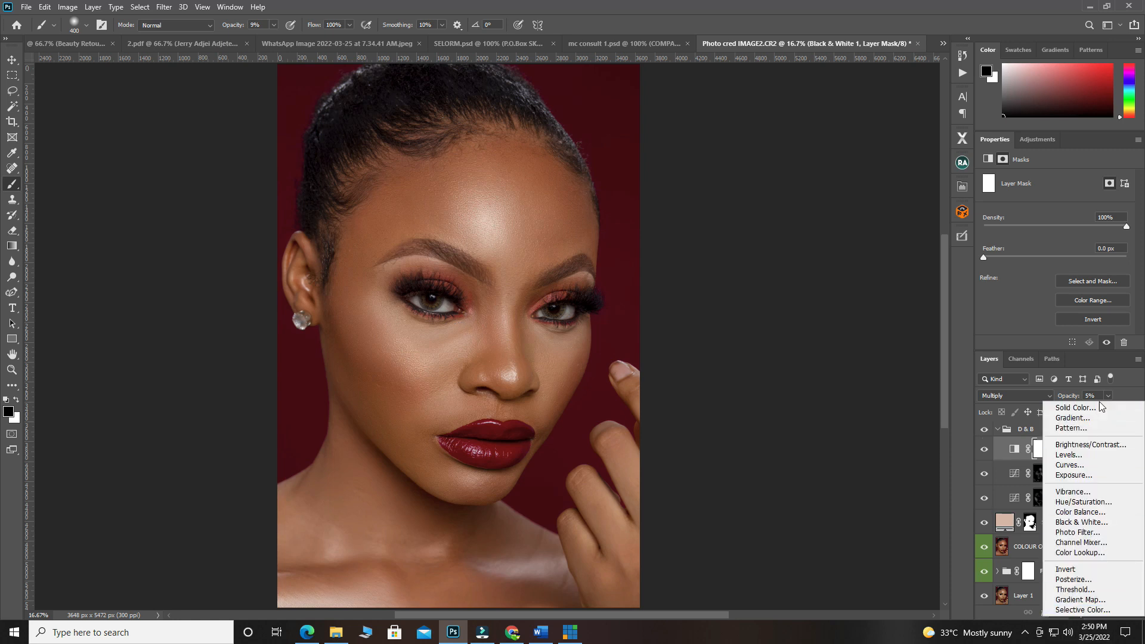
pyautogui.click(1077, 523)
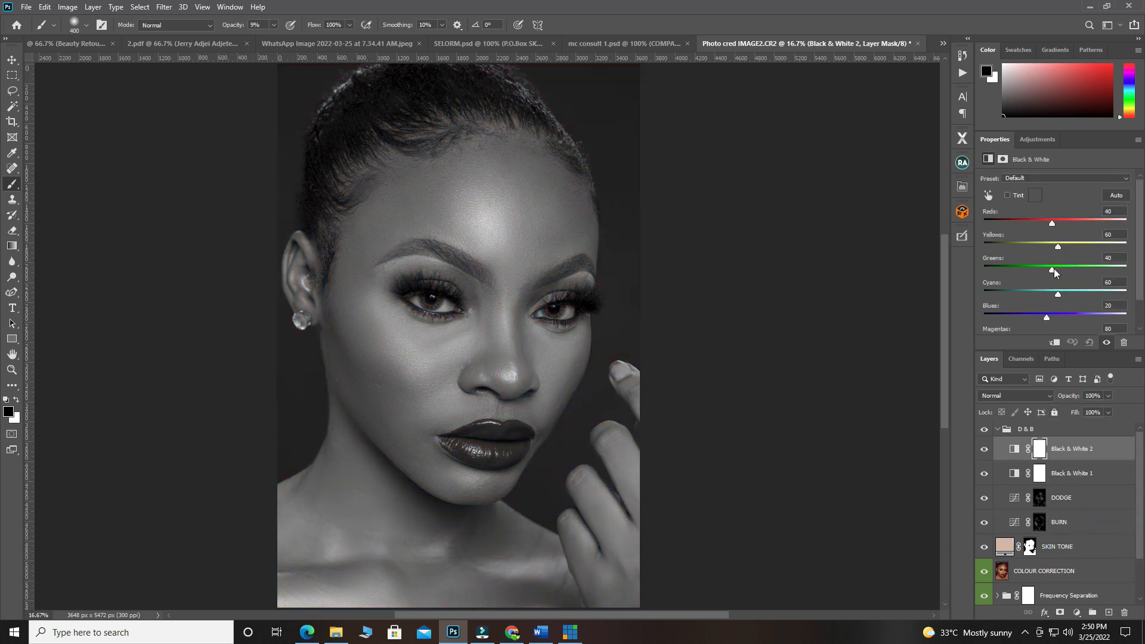
pyautogui.moveTo(1053, 226); pyautogui.dragTo(1018, 233)
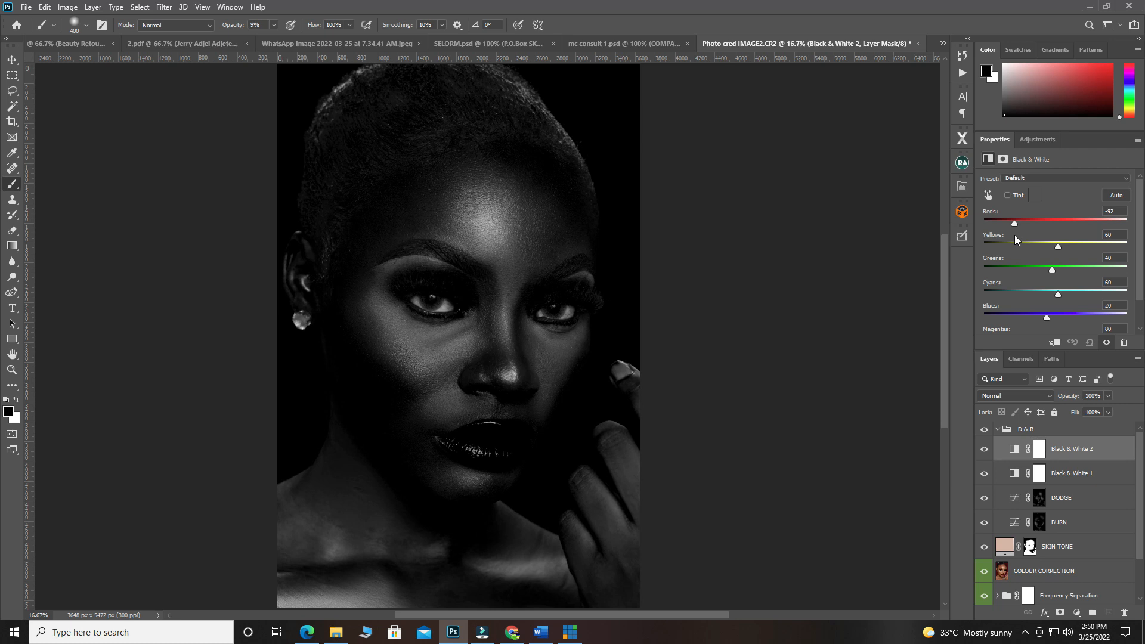
pyautogui.click(1038, 475)
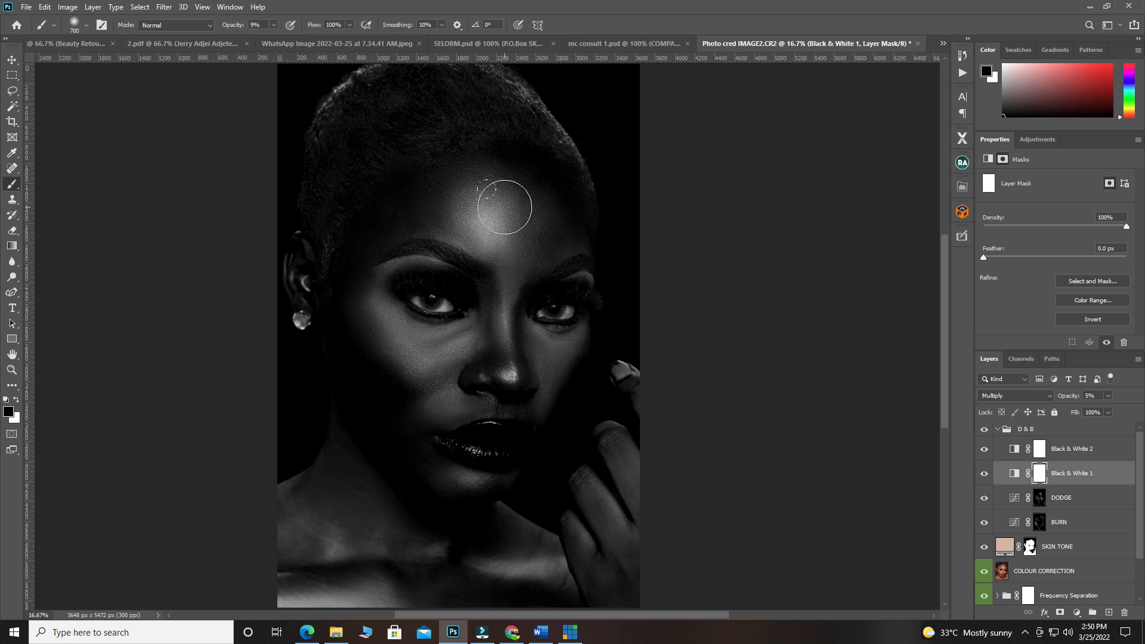
pyautogui.press('p')
pyautogui.click(471, 206)
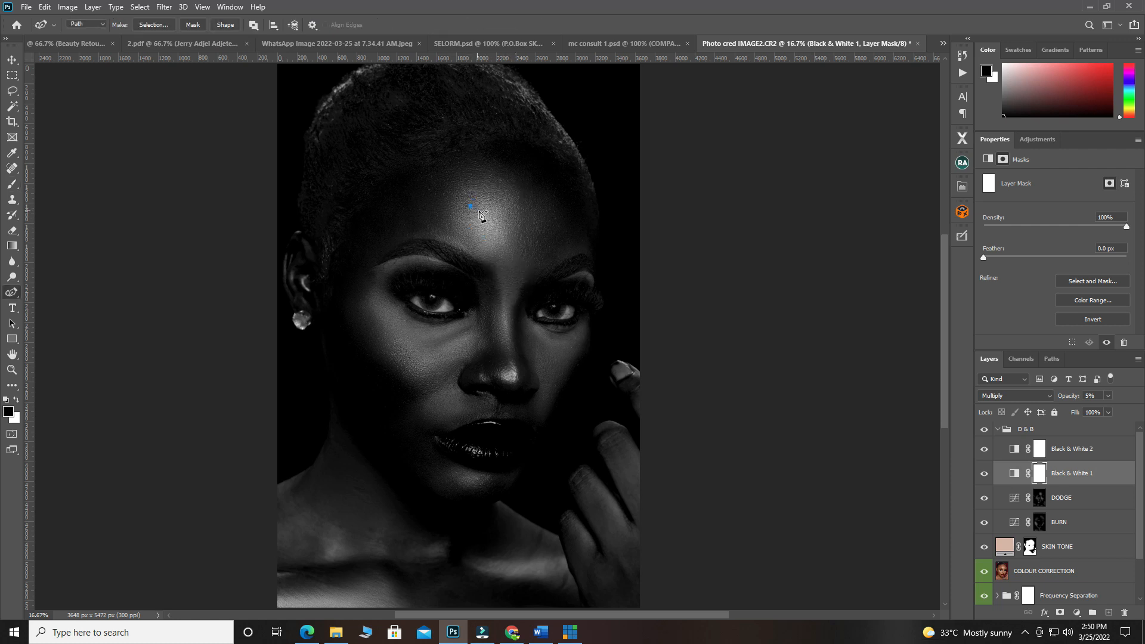
pyautogui.hotkey('ctrl', 'z')
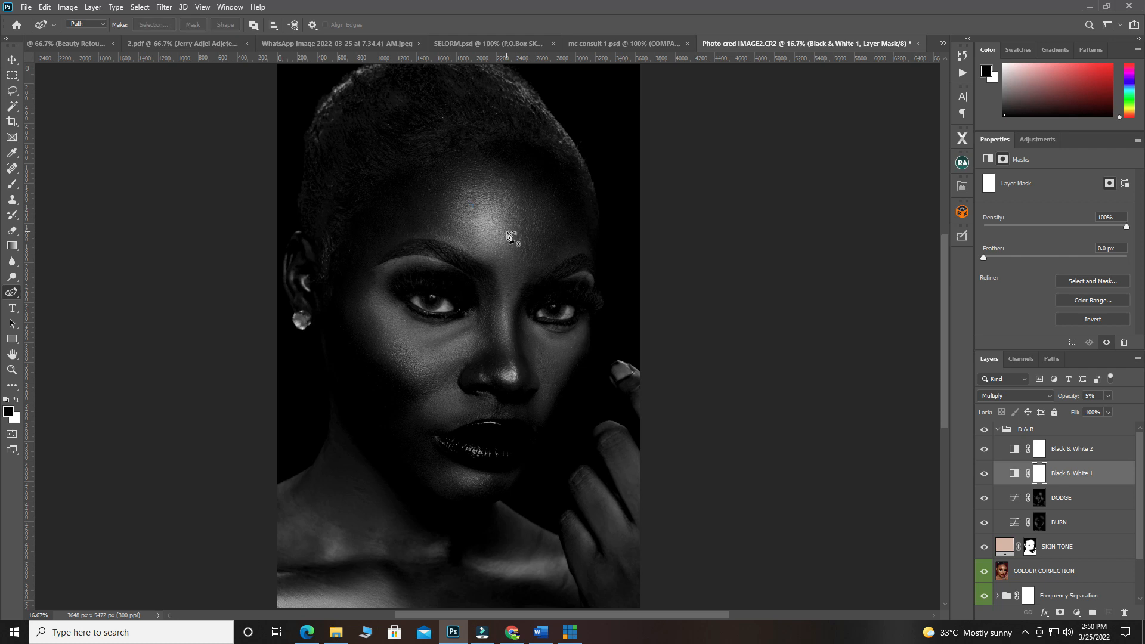
# Paint black at 9% opacity on the Black & White 1 mask over the forehead highlight and between the brows
pyautogui.press('b')
pyautogui.moveTo(462, 211)
pyautogui.mouseDown()
pyautogui.moveTo(455, 204)
pyautogui.moveTo(505, 239)
pyautogui.mouseUp()
pyautogui.press('[')
pyautogui.press('[')
pyautogui.moveTo(504, 248)
pyautogui.mouseDown()
pyautogui.moveTo(509, 225)
pyautogui.moveTo(495, 233)
pyautogui.moveTo(498, 268)
pyautogui.mouseUp()
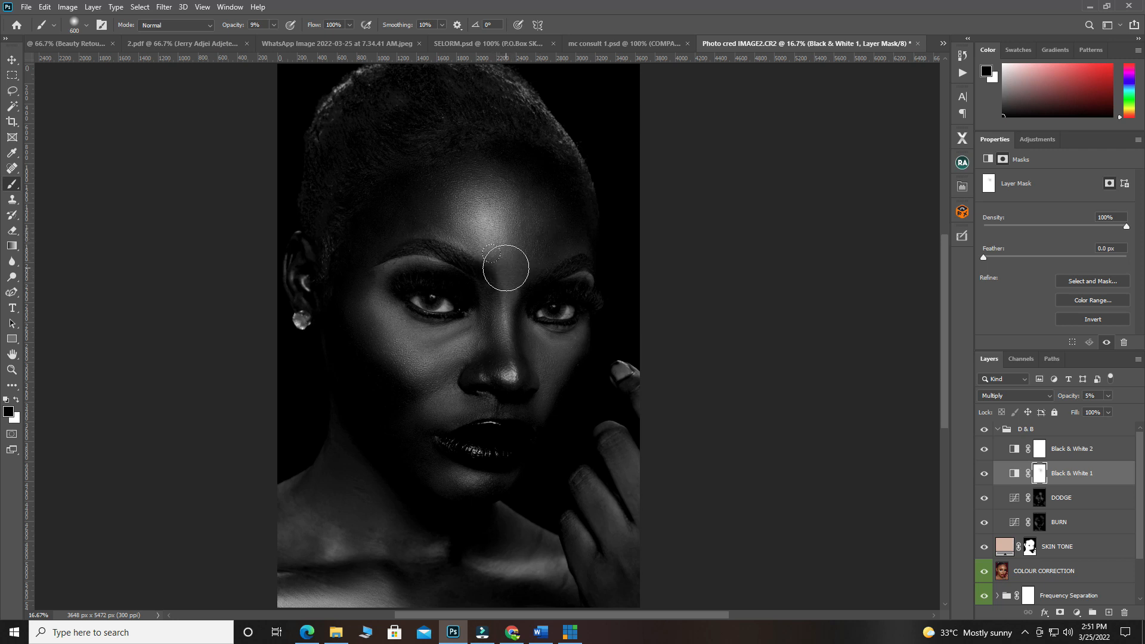
# Mask the Multiply darkening off the remaining facial highlights, varying the brush size up to 700 px
pyautogui.press('[')
pyautogui.press('[')
pyautogui.press('[')
pyautogui.press('[')
pyautogui.press(']')
pyautogui.press(']')
pyautogui.press(']')
pyautogui.press(']')
pyautogui.press(']')
pyautogui.press(']')
pyautogui.press(']')
# Paint the Black & White 1 mask over the chest highlights and around the mouth, reducing the brush from 700 to 200 px
pyautogui.scroll(-1, 358, 596)
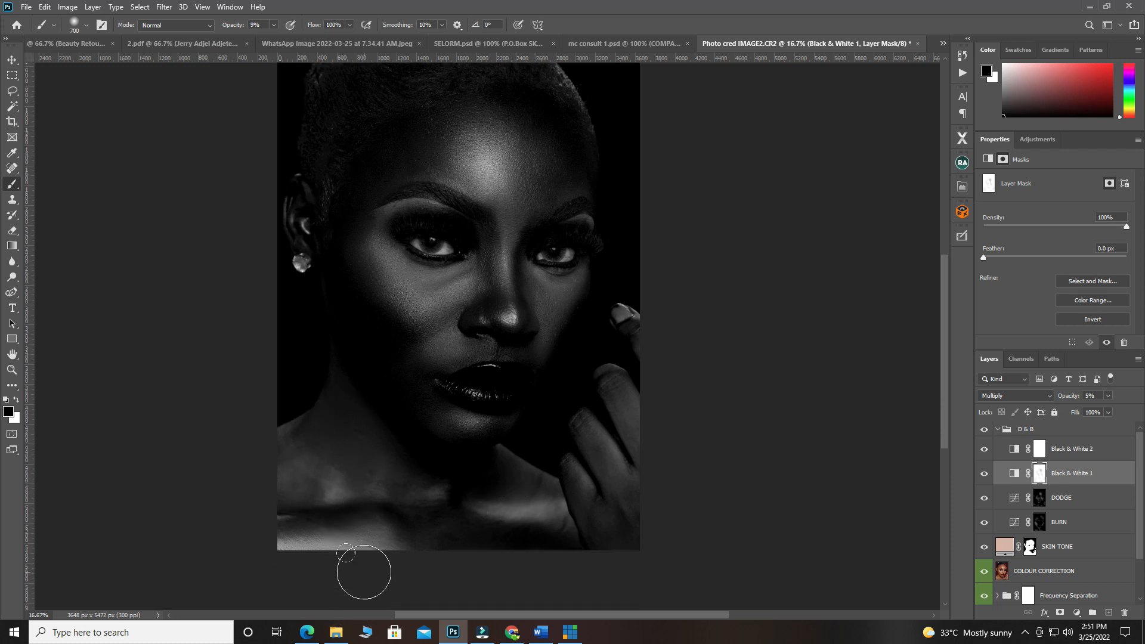
pyautogui.moveTo(366, 540)
pyautogui.mouseDown()
pyautogui.moveTo(298, 546)
pyautogui.moveTo(364, 542)
pyautogui.moveTo(314, 535)
pyautogui.moveTo(308, 471)
pyautogui.moveTo(325, 482)
pyautogui.moveTo(314, 489)
pyautogui.moveTo(330, 422)
pyautogui.moveTo(371, 474)
pyautogui.moveTo(425, 495)
pyautogui.moveTo(531, 507)
pyautogui.moveTo(500, 487)
pyautogui.mouseUp()
pyautogui.press('[')
pyautogui.press('[')
pyautogui.press('[')
pyautogui.press('[')
pyautogui.moveTo(428, 379)
pyautogui.mouseDown()
pyautogui.moveTo(483, 396)
pyautogui.moveTo(445, 391)
pyautogui.moveTo(472, 393)
pyautogui.moveTo(483, 369)
pyautogui.mouseUp()
pyautogui.press(']')
pyautogui.press(']')
pyautogui.press('[')
pyautogui.press('[')
pyautogui.press('[')
pyautogui.press('[')
# Hide the Black & White 2 layer and toggle Black & White 1 to compare the portrait with and without its darkening
pyautogui.click(984, 449)
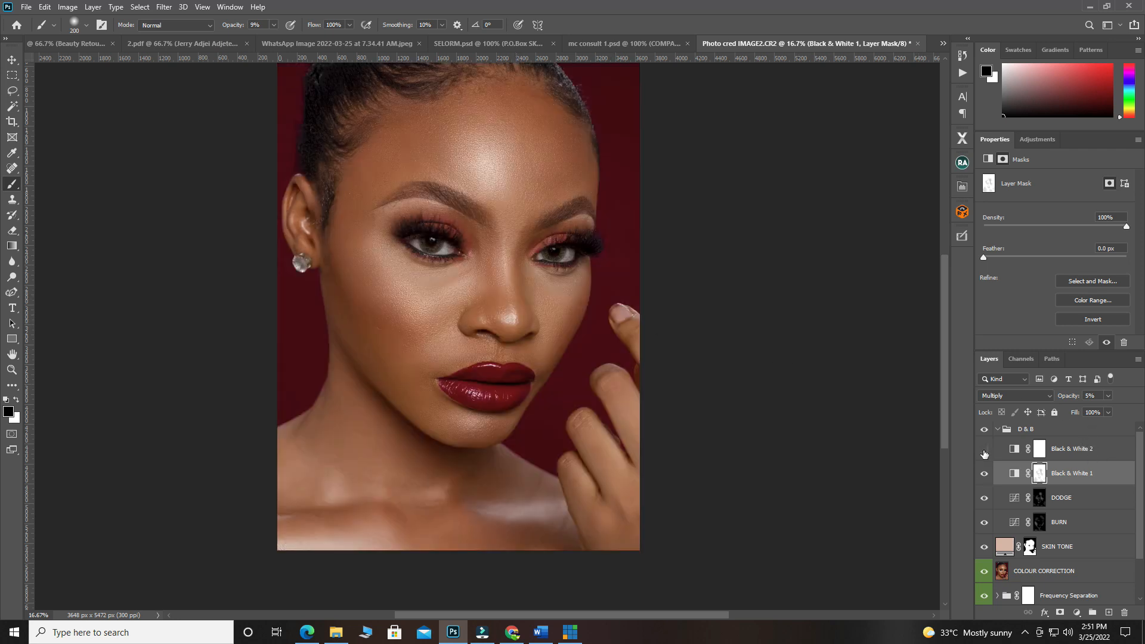
pyautogui.click(983, 474)
pyautogui.click(983, 474)
pyautogui.click(983, 474)
pyautogui.click(983, 474)
pyautogui.click(983, 474)
pyautogui.click(984, 474)
pyautogui.click(984, 474)
pyautogui.hotkey('ctrl', '-')
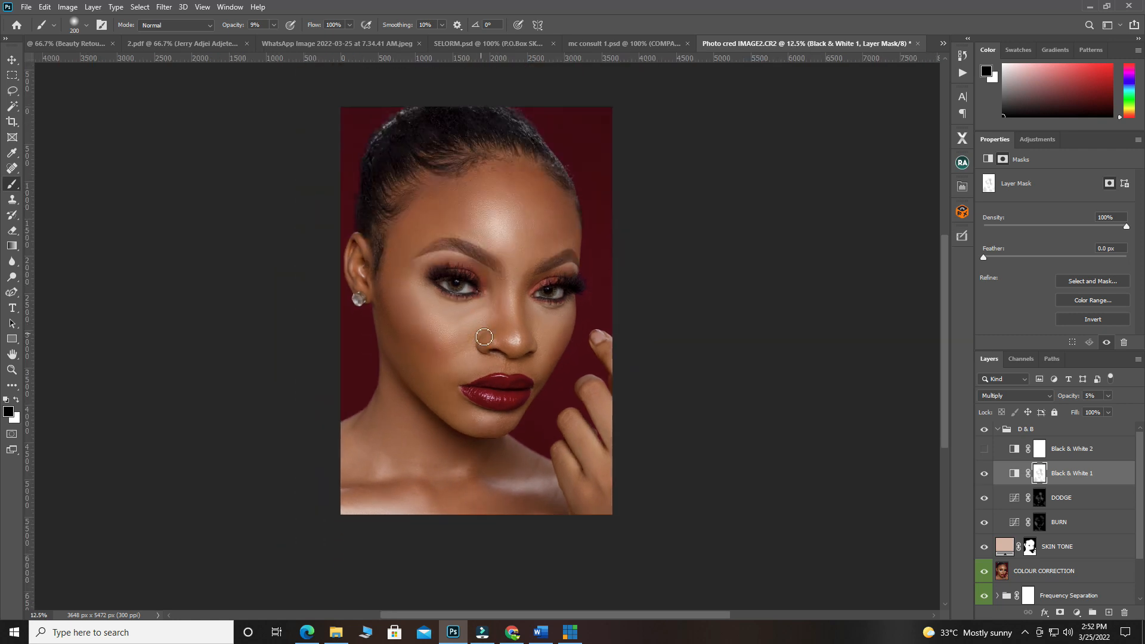
pyautogui.scroll(-1, 537, 358)
pyautogui.click(984, 474)
pyautogui.click(983, 475)
pyautogui.click(984, 474)
pyautogui.click(985, 475)
# Delete the Black & White 2 layer and set the Black & White 1 layer's opacity to 8%
pyautogui.click(1072, 474)
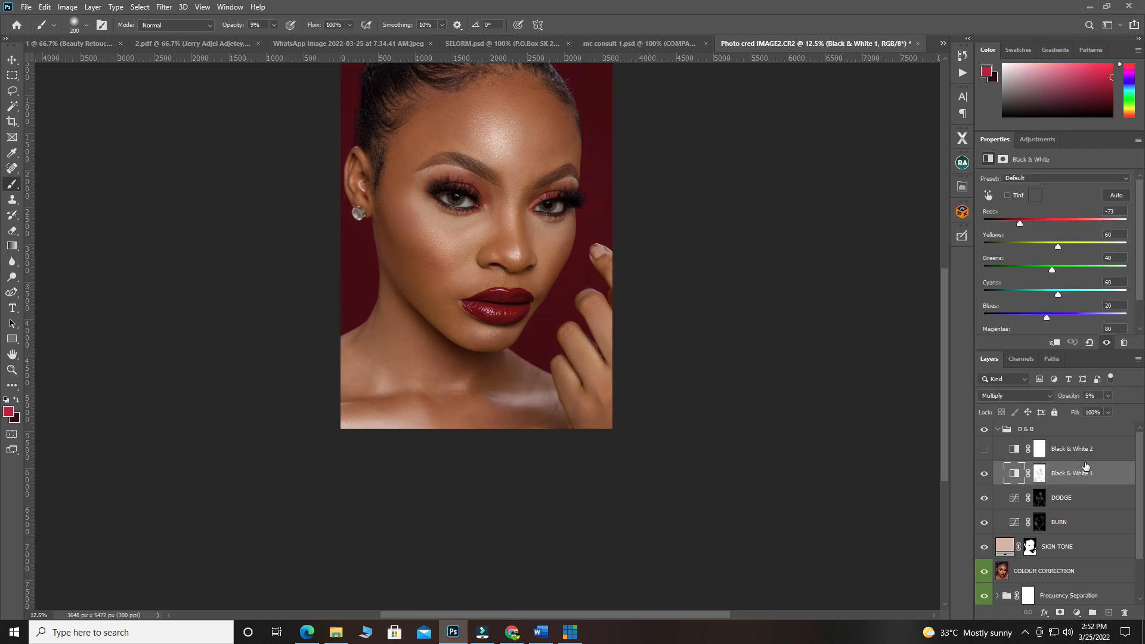
pyautogui.click(1058, 452)
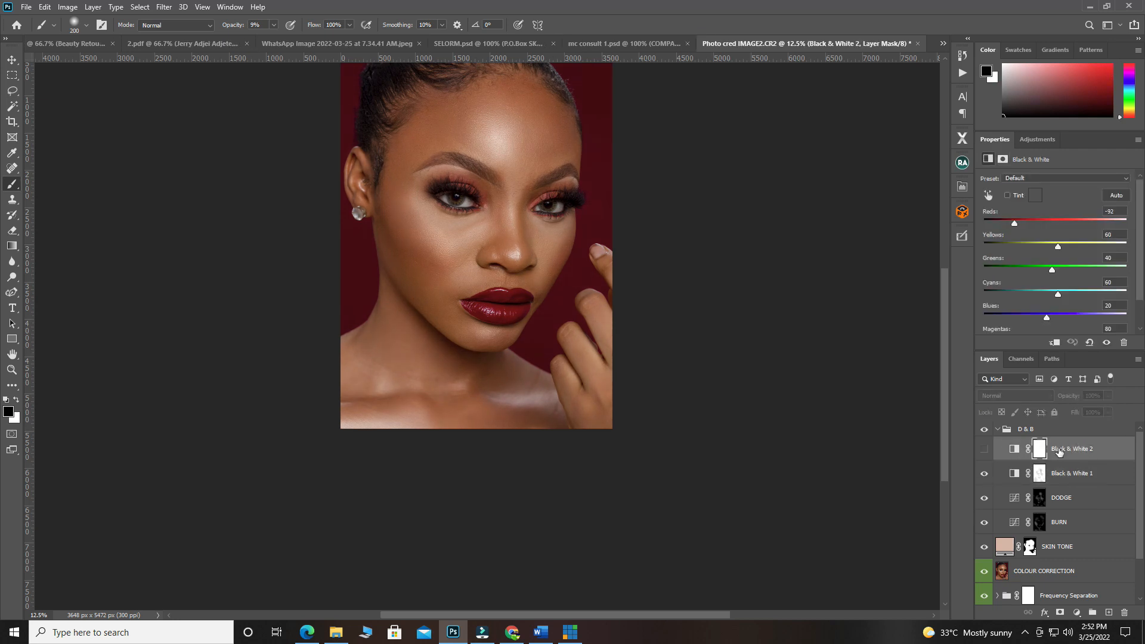
pyautogui.press('Delete')
pyautogui.moveTo(1071, 397); pyautogui.dragTo(1070, 399)
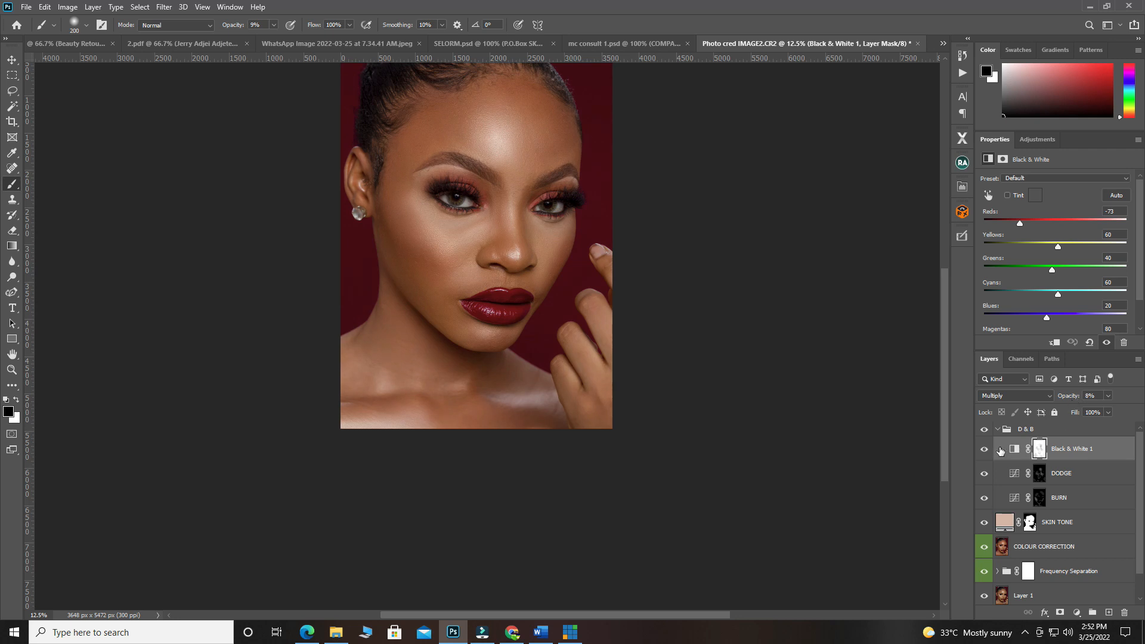
pyautogui.scroll(2, 312, 320)
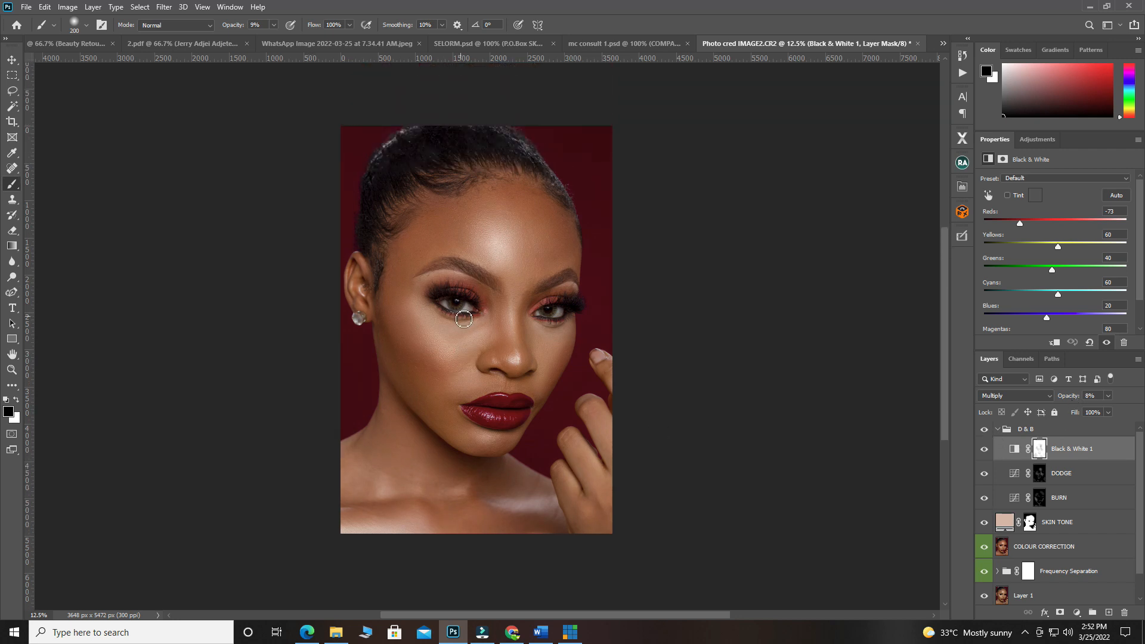
pyautogui.click(469, 297)
pyautogui.click(470, 296)
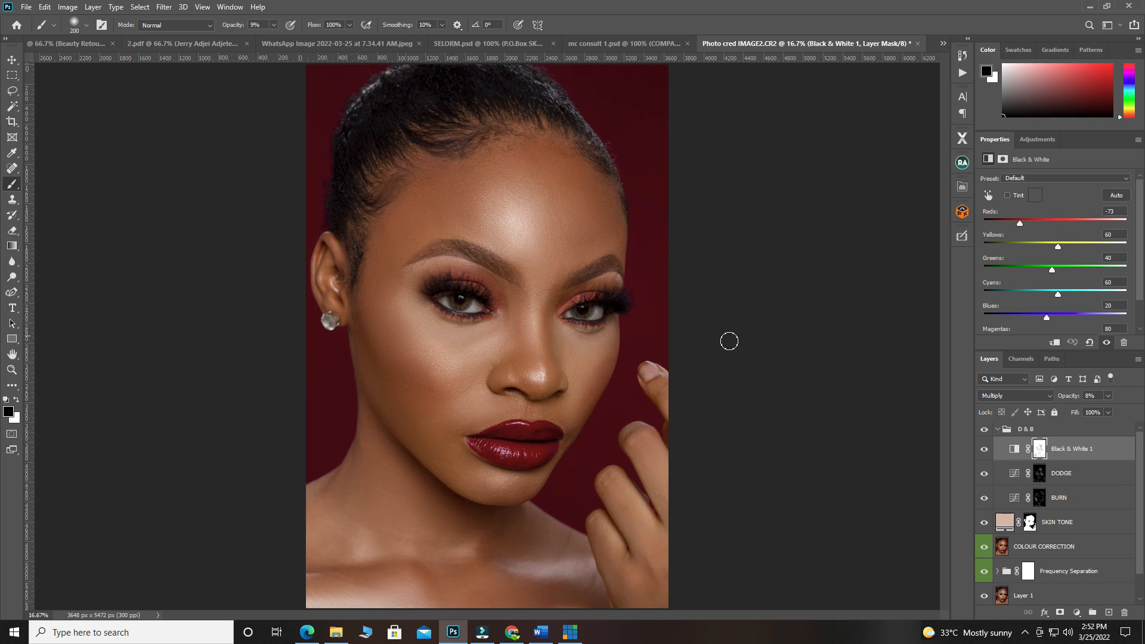
# Collapse the D & B group and group all layers above the Background
pyautogui.click(998, 430)
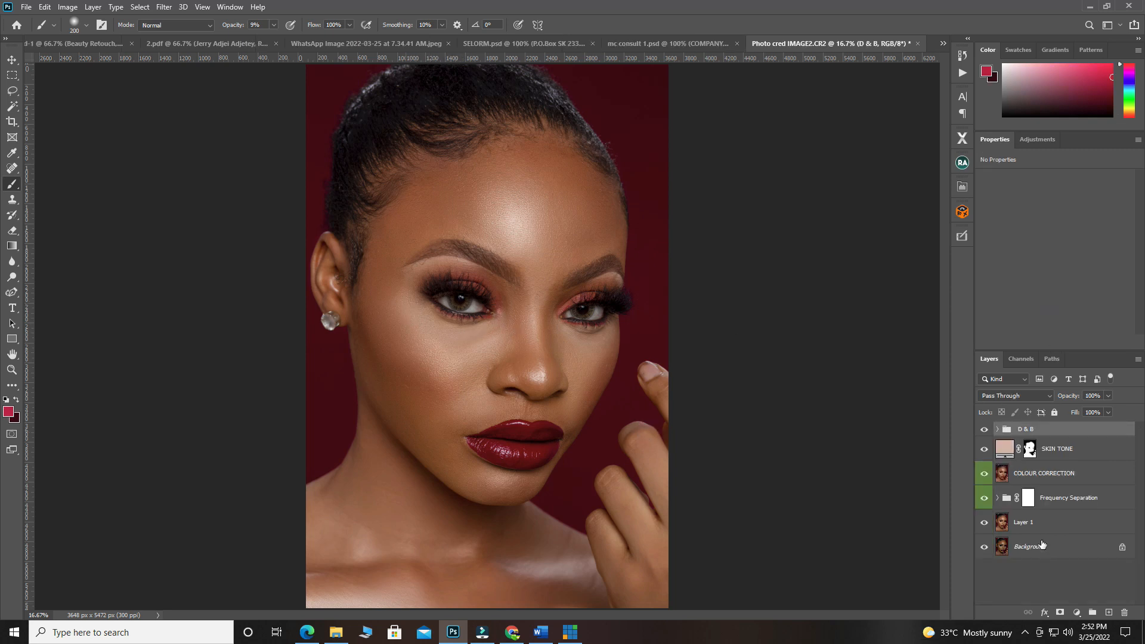
pyautogui.keyDown('shift'); pyautogui.click(1042, 532); pyautogui.keyUp('shift')
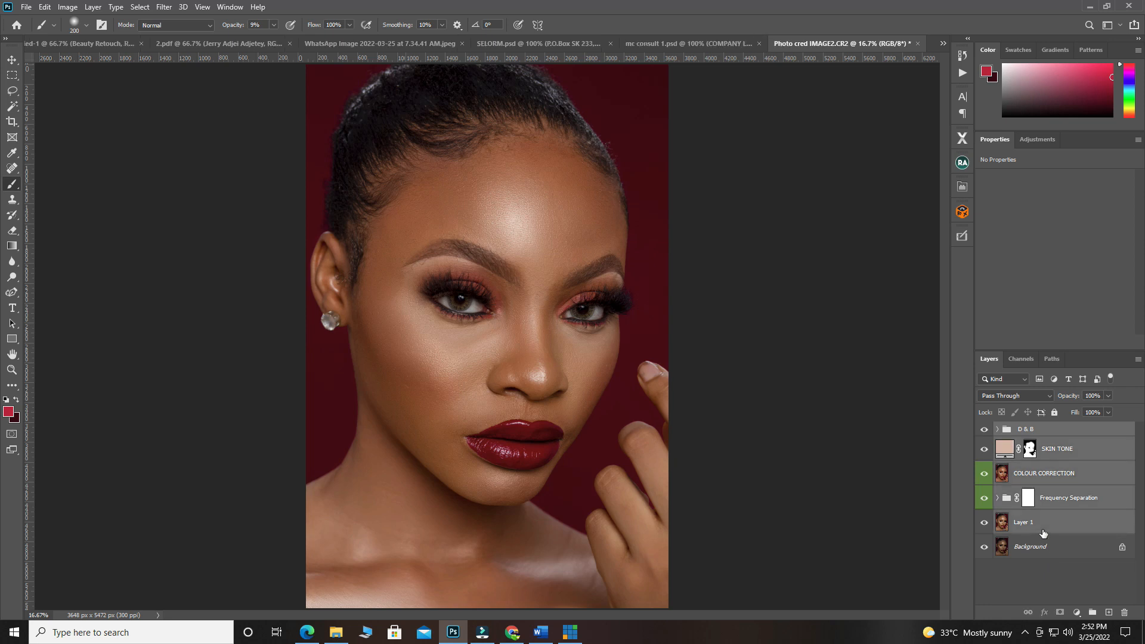
pyautogui.hotkey('ctrl', 'g')
# Toggle the new group's visibility to compare the original and retouched portrait, both in full and close up on the face
pyautogui.click(984, 429)
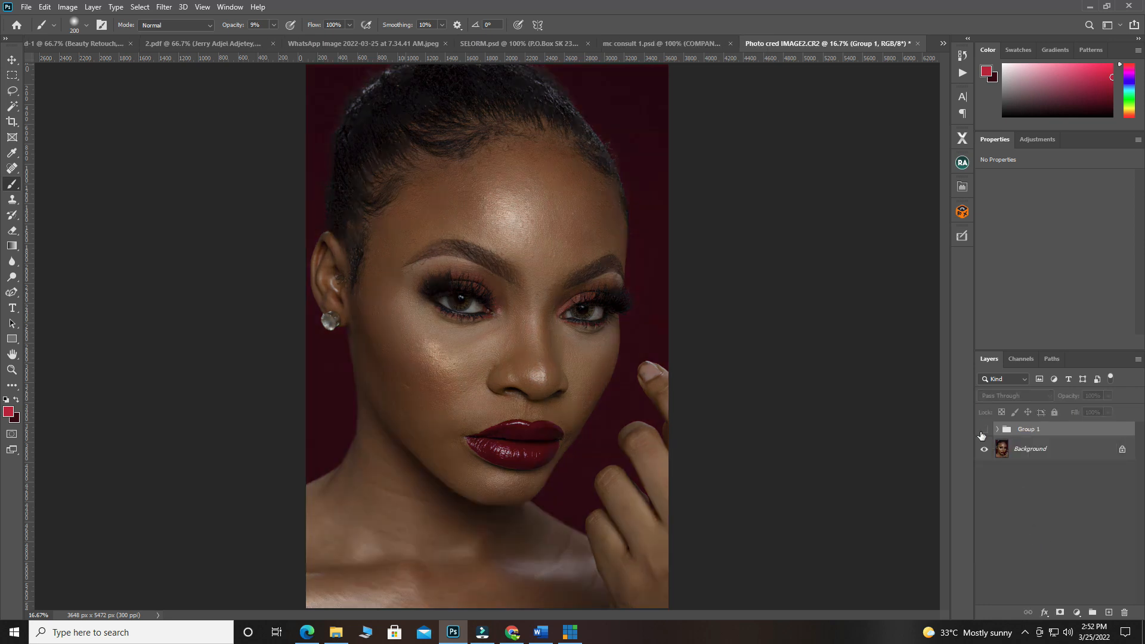
pyautogui.click(984, 430)
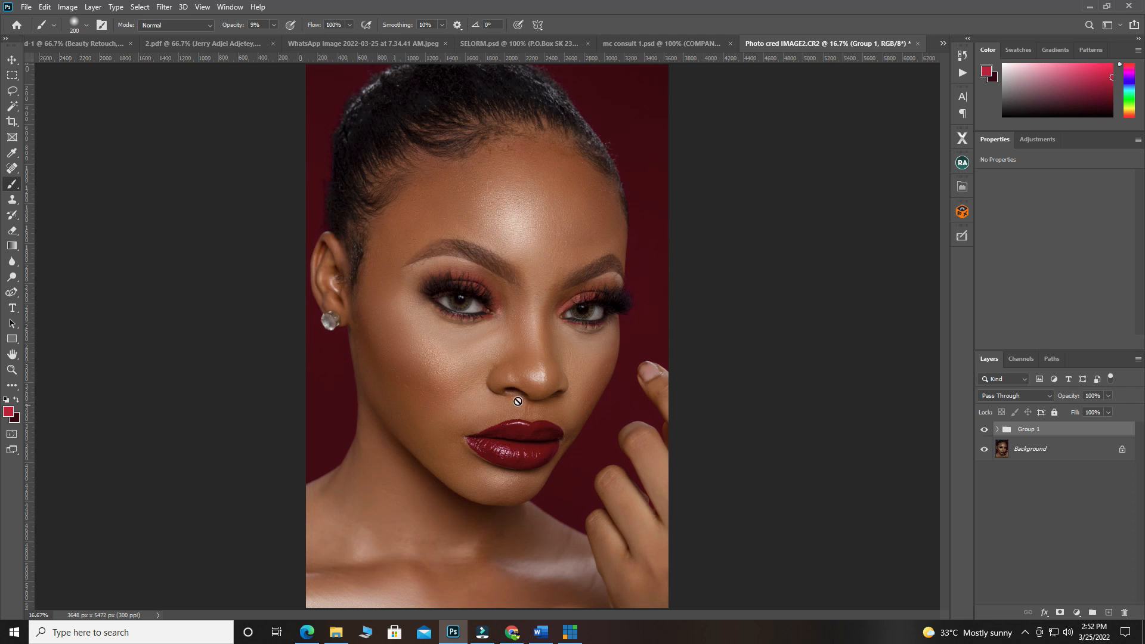
pyautogui.scroll(1, 516, 403)
pyautogui.scroll(1, 516, 403)
pyautogui.scroll(1, 516, 403)
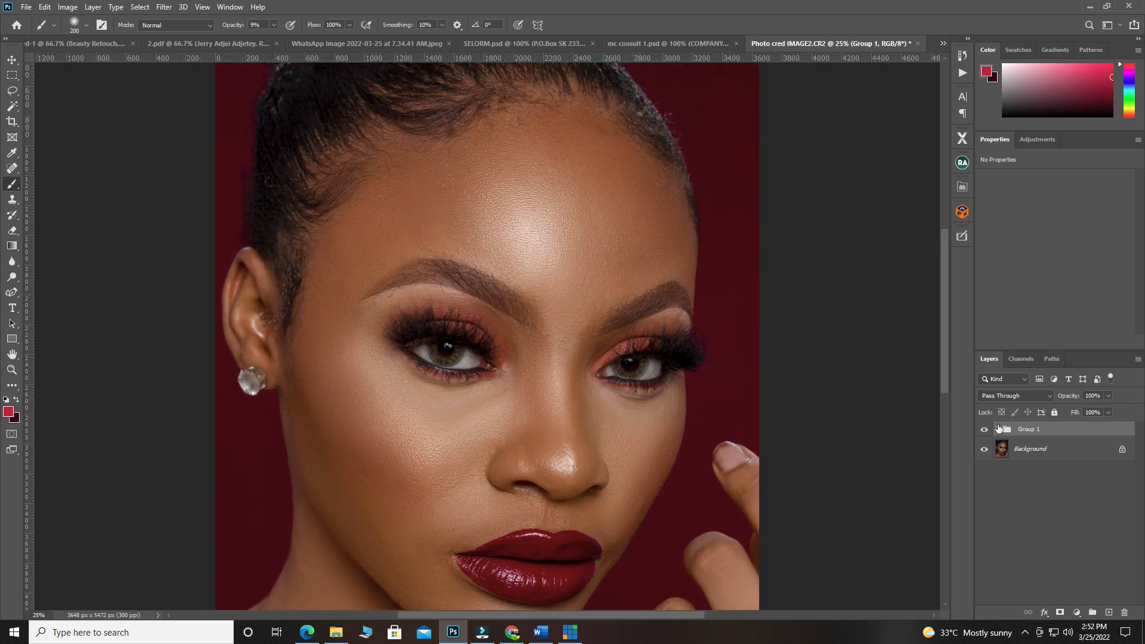
pyautogui.click(985, 431)
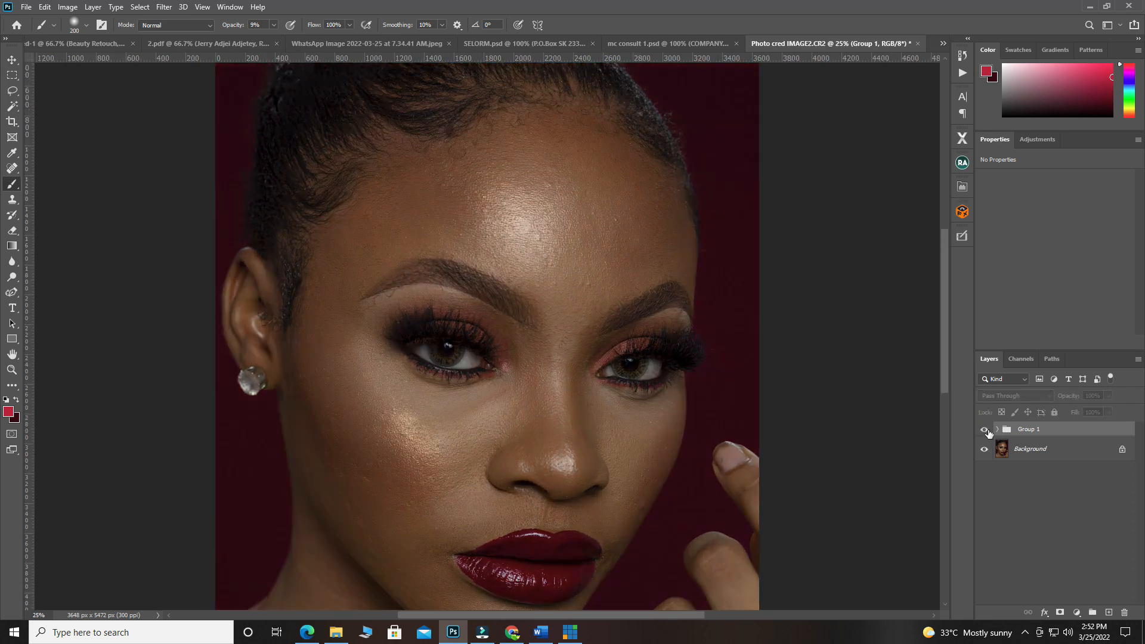
pyautogui.click(985, 431)
pyautogui.click(985, 430)
pyautogui.click(985, 430)
pyautogui.click(986, 431)
pyautogui.click(985, 430)
pyautogui.click(985, 430)
pyautogui.click(985, 430)
pyautogui.click(985, 430)
pyautogui.click(985, 430)
pyautogui.click(985, 430)
pyautogui.click(985, 430)
pyautogui.click(985, 430)
# Undo the grouping of the retouch layers and examine the finished face, lips, neck and hand
pyautogui.hotkey('ctrl', 'z')
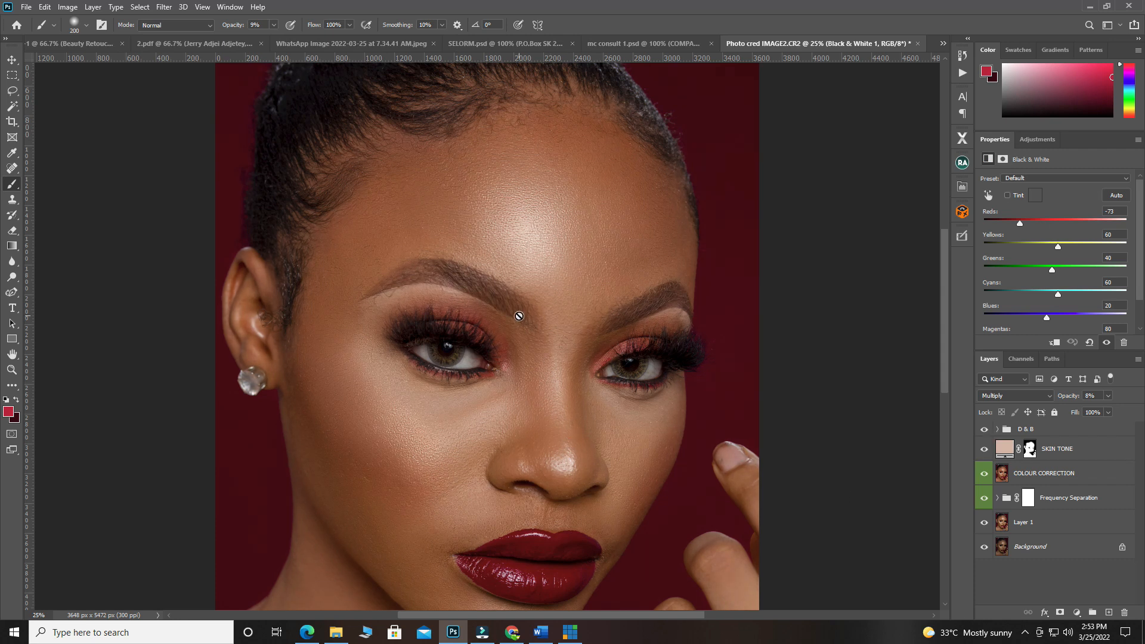
pyautogui.scroll(-5, 507, 334)
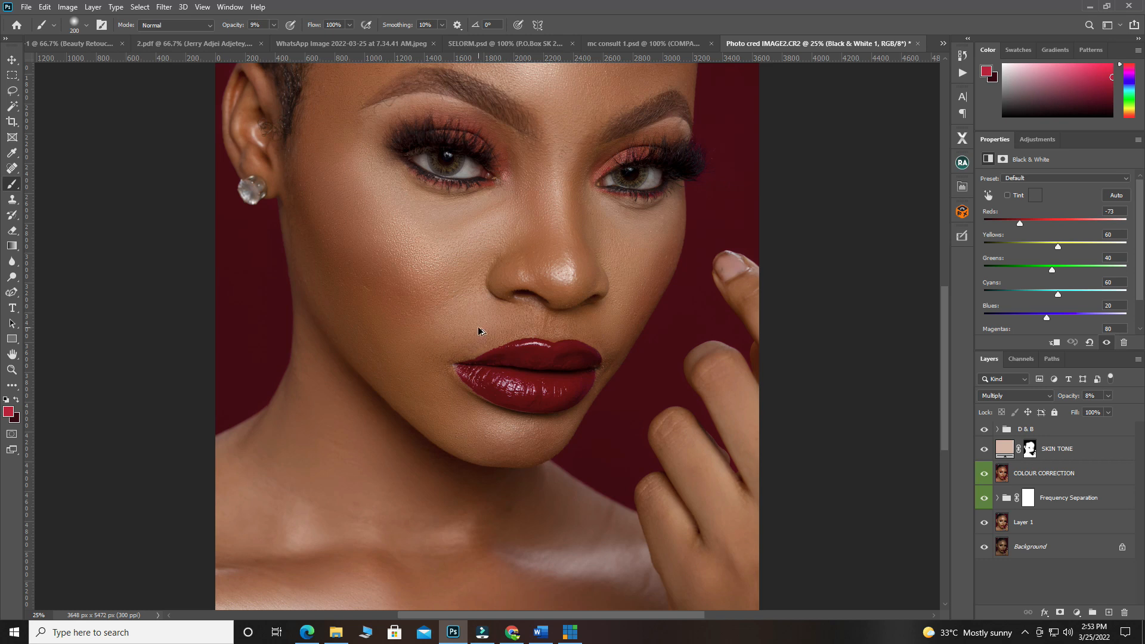
pyautogui.scroll(-1, 478, 332)
pyautogui.scroll(2, 472, 338)
pyautogui.scroll(1, 472, 338)
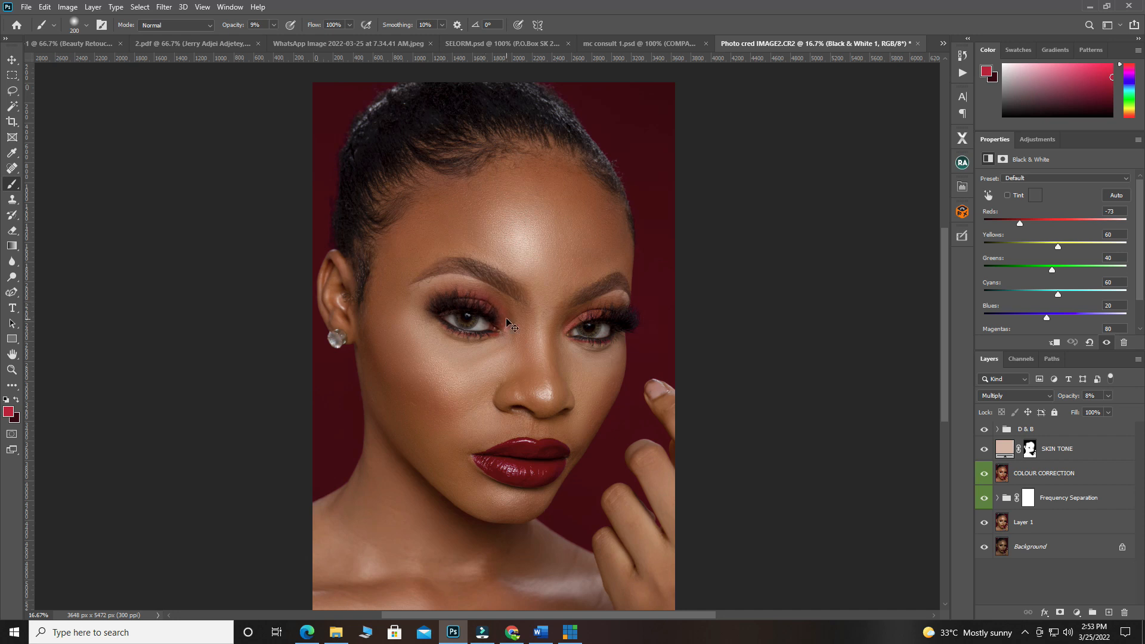
pyautogui.scroll(1, 483, 310)
pyautogui.scroll(-2, 529, 352)
pyautogui.scroll(-1, 530, 351)
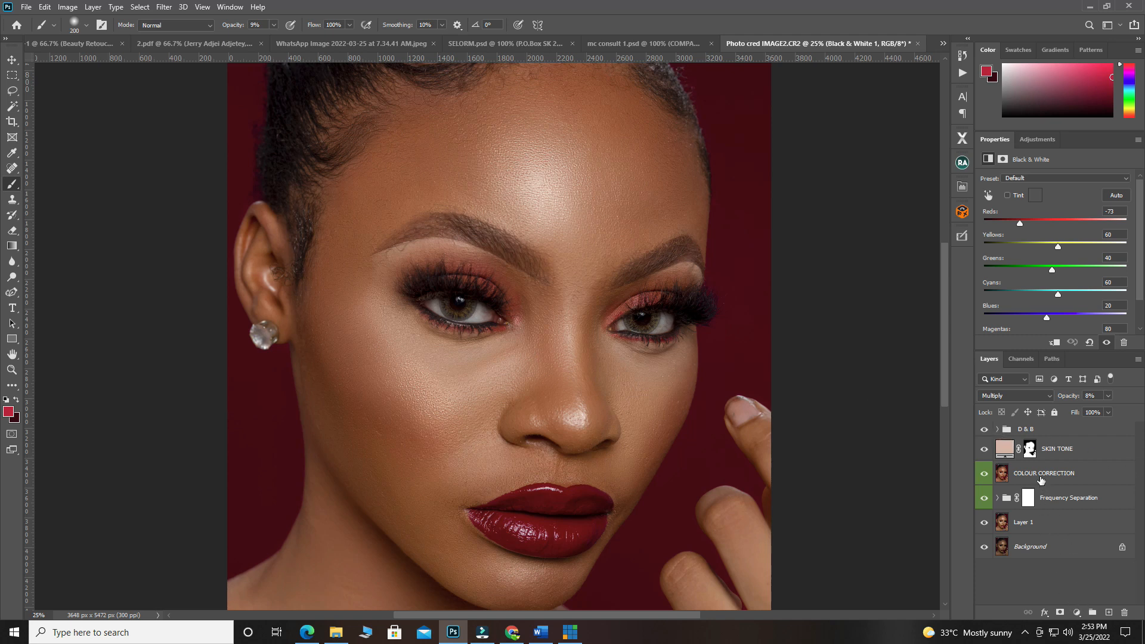
# Stamp all visible layers into a new top layer and add a Hue/Saturation adjustment with Saturation +9
pyautogui.click(1038, 429)
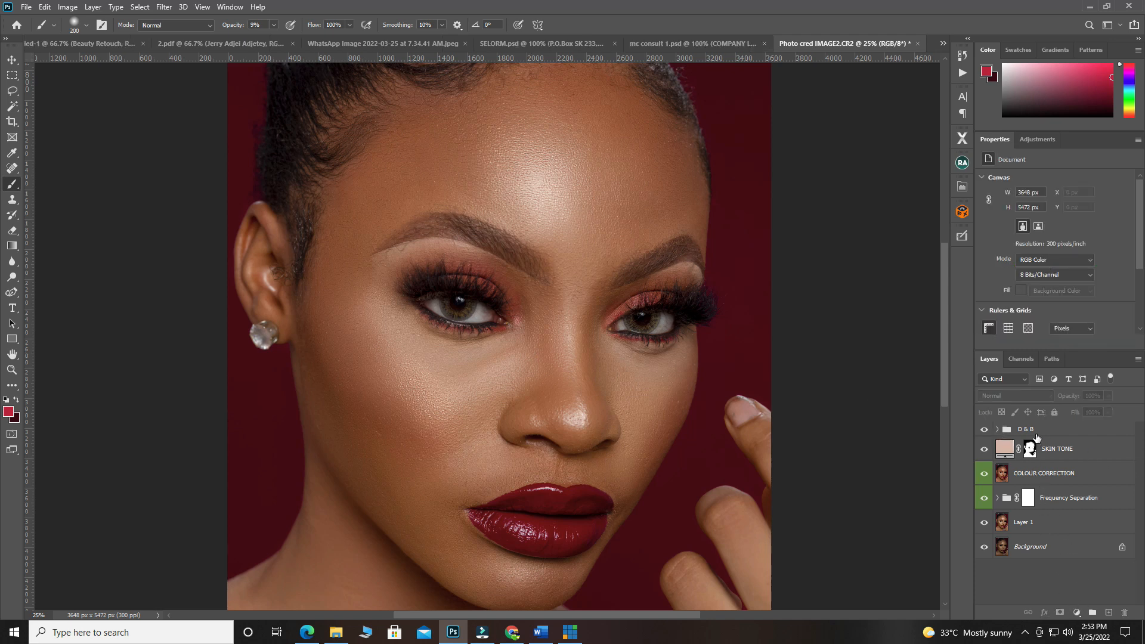
pyautogui.keyDown('shift'); pyautogui.click(1069, 528); pyautogui.keyUp('shift')
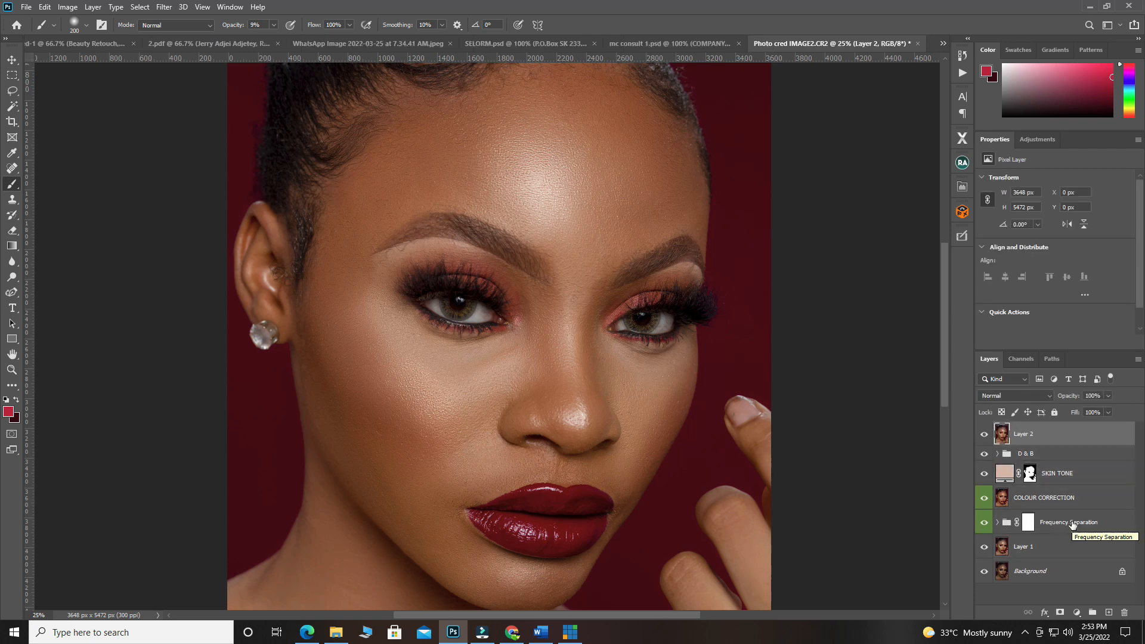
pyautogui.click(1077, 613)
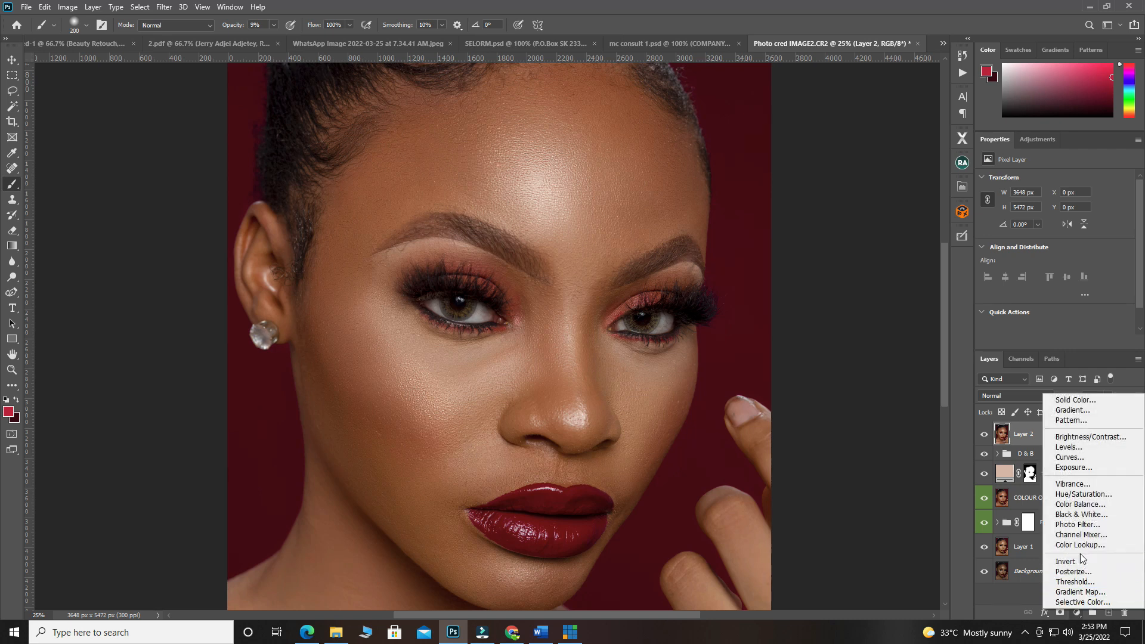
pyautogui.click(1083, 494)
pyautogui.moveTo(1055, 249); pyautogui.dragTo(1056, 248)
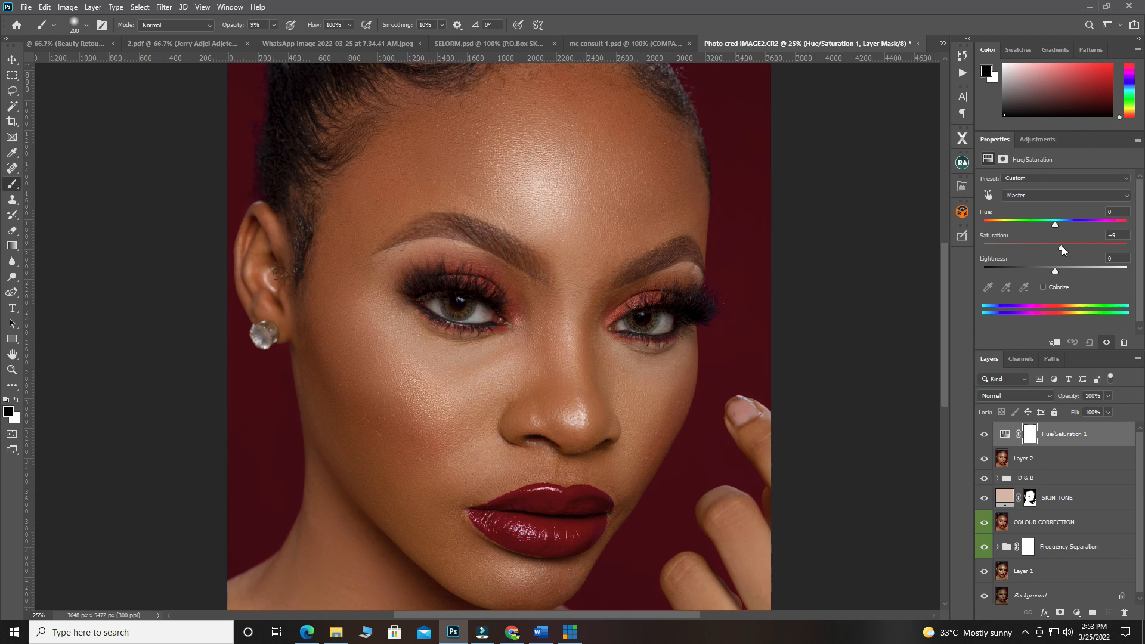
# Invert the Hue/Saturation 1 mask to black and set the brush to white at 100% opacity
pyautogui.click(1030, 434)
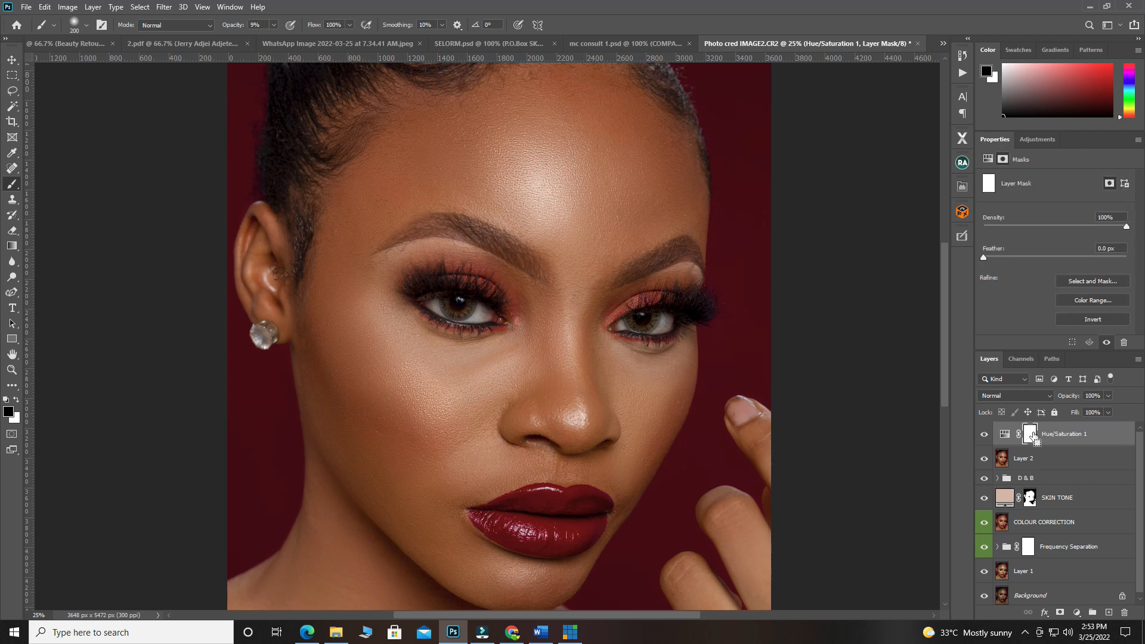
pyautogui.hotkey('ctrl', 'i')
pyautogui.press('x')
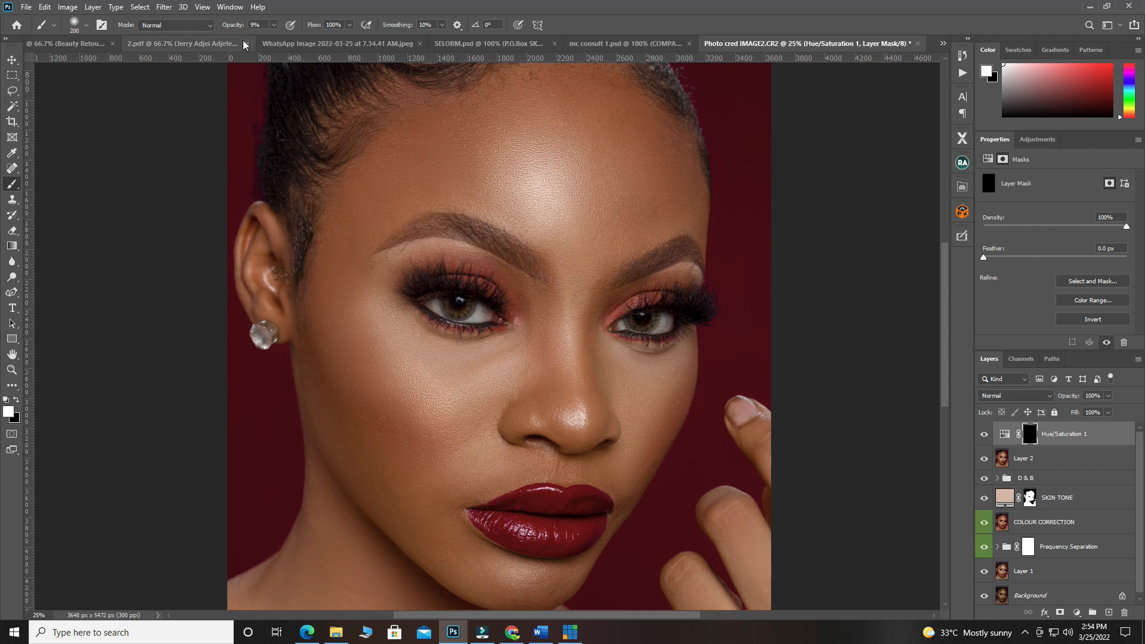
pyautogui.press('0')
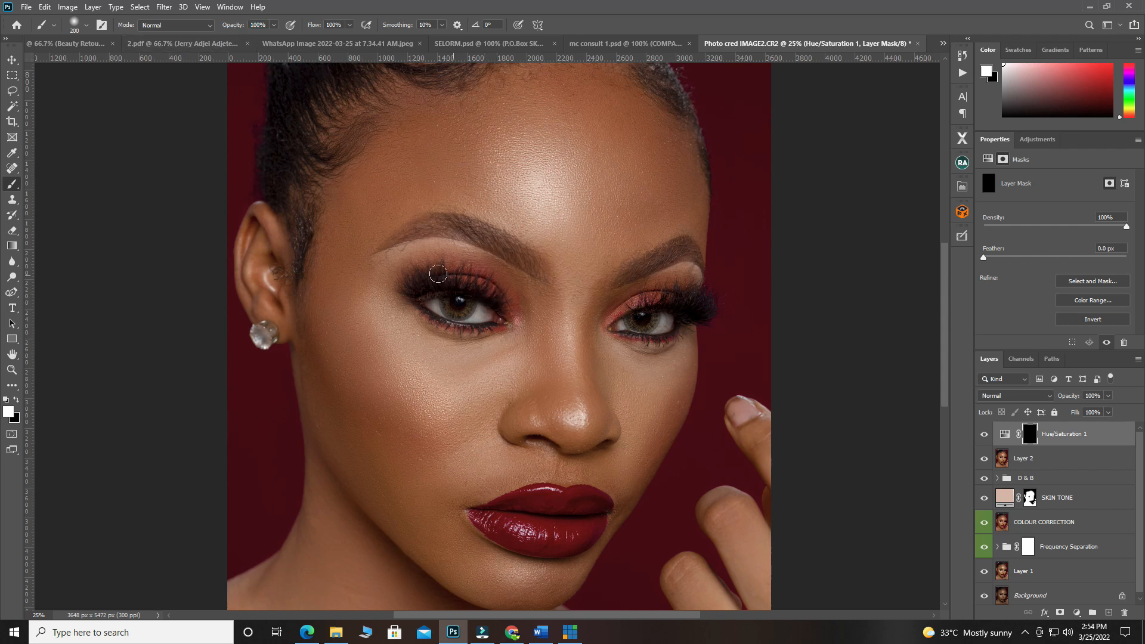
# Paint white on the Hue/Saturation 1 mask over the eyeshadow of both upper eyelids
pyautogui.moveTo(503, 303)
pyautogui.mouseDown()
pyautogui.moveTo(439, 265)
pyautogui.moveTo(400, 270)
pyautogui.moveTo(425, 258)
pyautogui.moveTo(504, 289)
pyautogui.moveTo(435, 273)
pyautogui.mouseUp()
pyautogui.scroll(2, 554, 295)
pyautogui.scroll(-1, 409, 342)
pyautogui.scroll(-1, 409, 341)
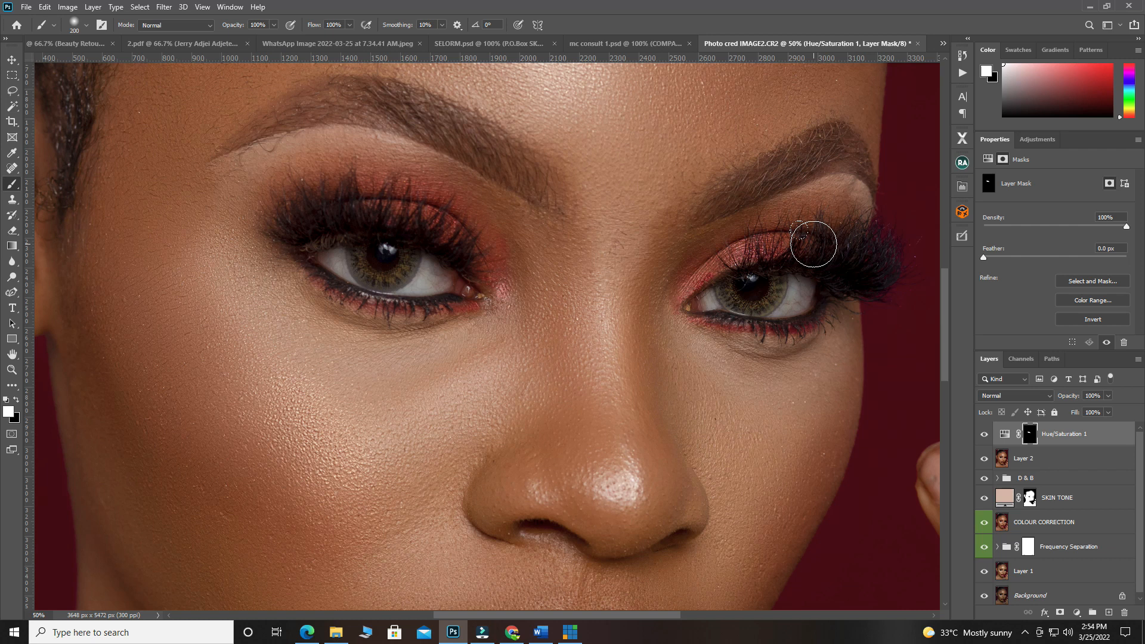
pyautogui.moveTo(702, 278)
pyautogui.mouseDown()
pyautogui.moveTo(796, 242)
pyautogui.moveTo(859, 257)
pyautogui.moveTo(743, 247)
pyautogui.moveTo(721, 262)
pyautogui.moveTo(775, 263)
pyautogui.mouseUp()
# Reduce the brush to 90 px, paint the boost along both lower lash lines and compare by toggling the Hue/Saturation 1 layer
pyautogui.press('[')
pyautogui.press('[')
pyautogui.press('[')
pyautogui.press('[')
pyautogui.press('[')
pyautogui.moveTo(817, 318)
pyautogui.mouseDown()
pyautogui.moveTo(760, 327)
pyautogui.moveTo(700, 316)
pyautogui.moveTo(807, 315)
pyautogui.mouseUp()
pyautogui.moveTo(406, 311)
pyautogui.mouseDown()
pyautogui.moveTo(458, 304)
pyautogui.moveTo(363, 299)
pyautogui.moveTo(324, 282)
pyautogui.moveTo(382, 304)
pyautogui.mouseUp()
pyautogui.click(984, 436)
pyautogui.click(985, 437)
pyautogui.click(985, 437)
pyautogui.click(985, 436)
# Enlarge the brush to 200 px and paint white on the Hue/Saturation 1 mask over the lips
pyautogui.scroll(-5, 630, 463)
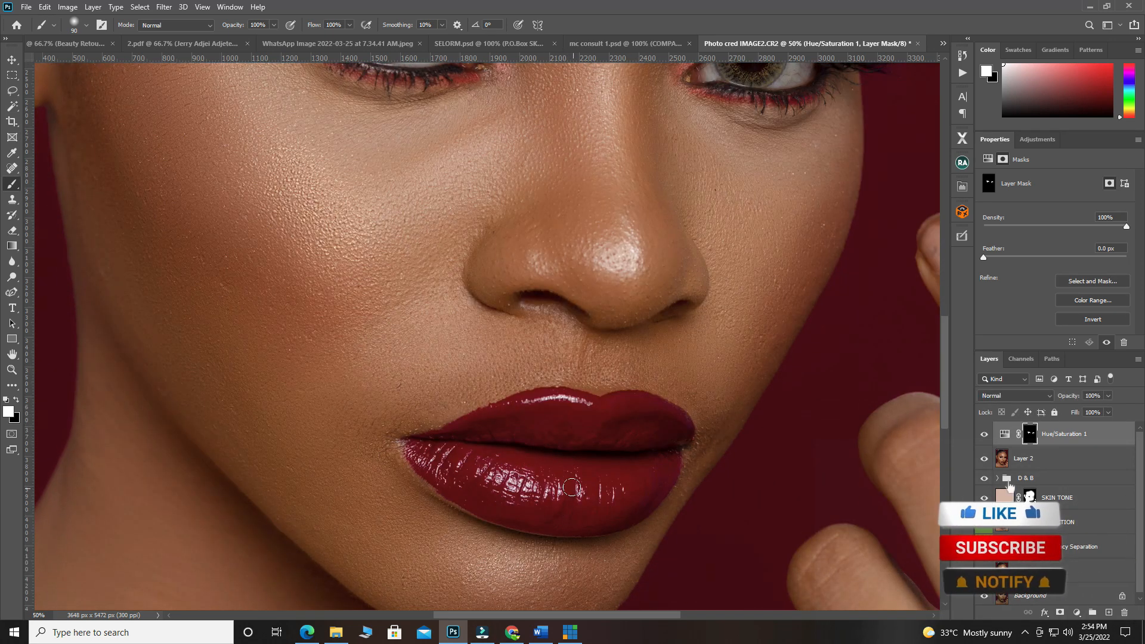
pyautogui.press(']')
pyautogui.press(']')
pyautogui.press(']')
pyautogui.press(']')
pyautogui.press(']')
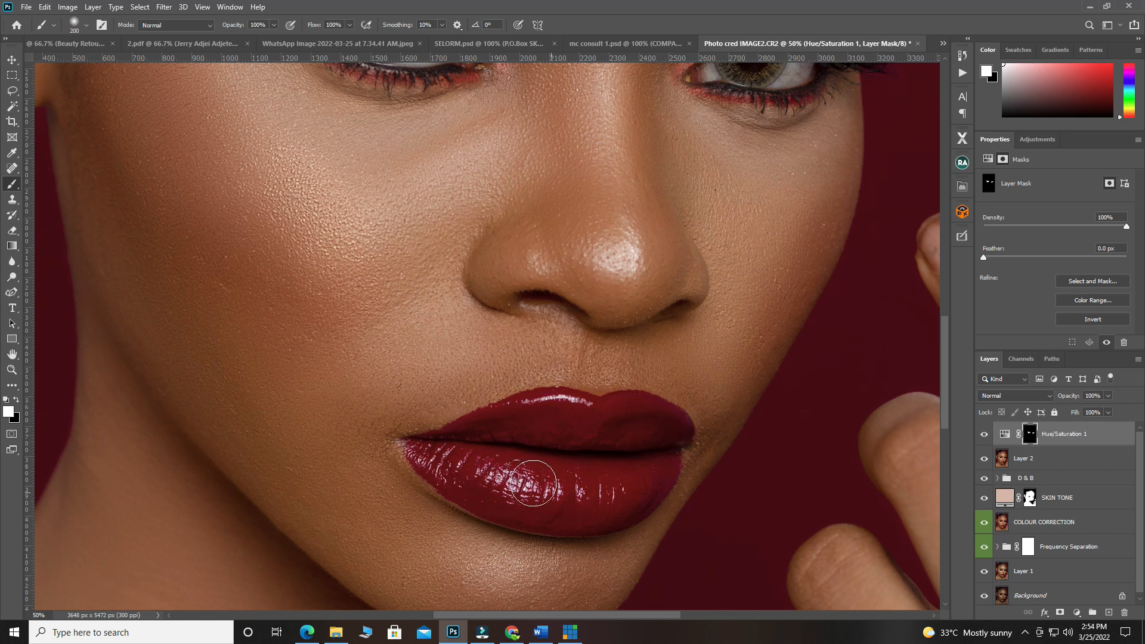
# Examine the whole portrait and toggle the Hue/Saturation 1 layer to compare the eyes and lips with and without the boost
pyautogui.hotkey('ctrl', '-')
pyautogui.hotkey('ctrl', '-')
pyautogui.hotkey('ctrl', '-')
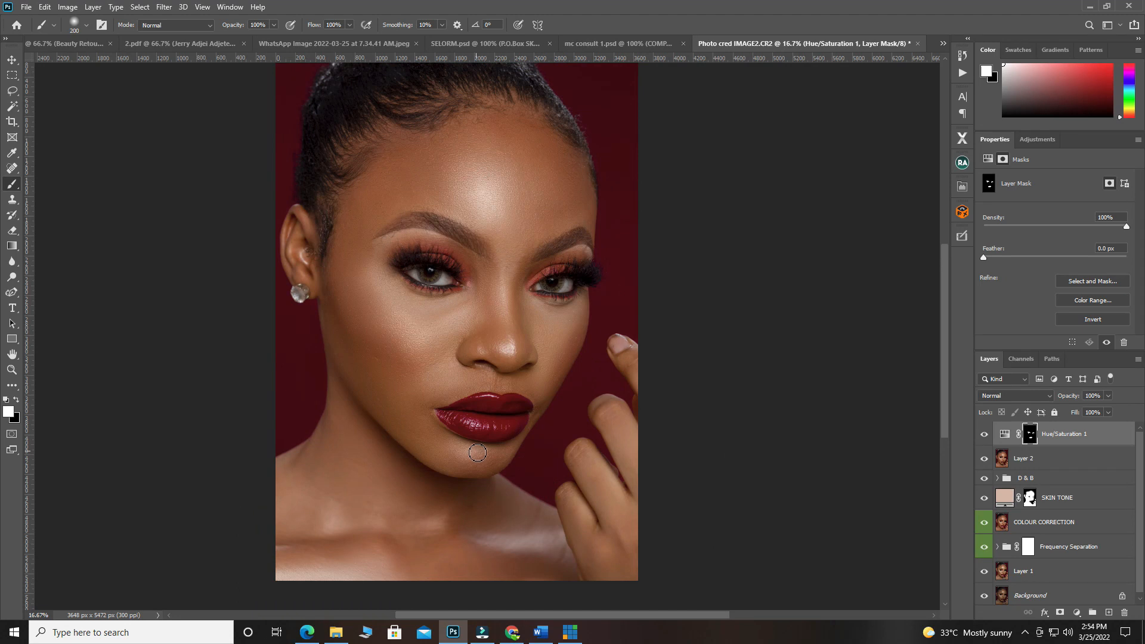
pyautogui.hscroll(-2, 477, 452)
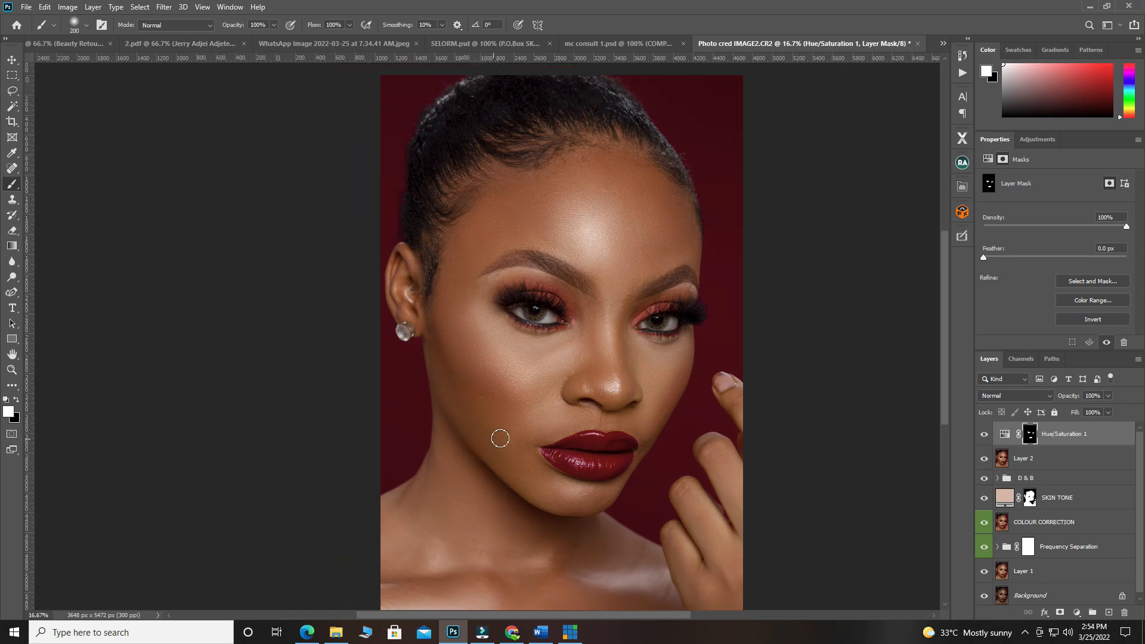
pyautogui.scroll(1, 525, 410)
pyautogui.scroll(3, 529, 418)
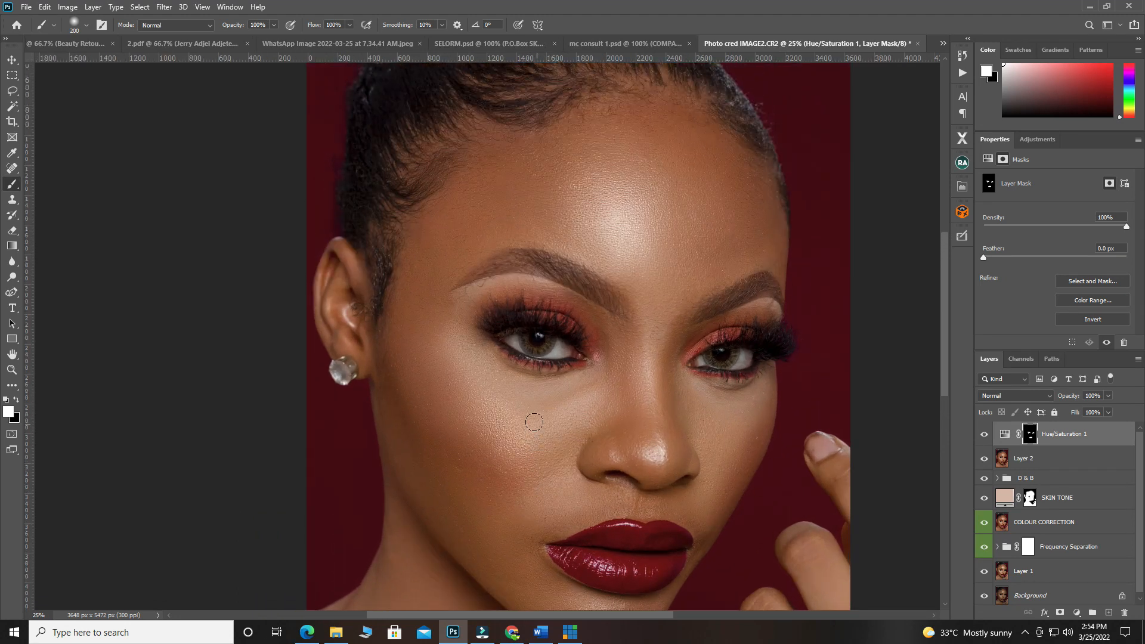
pyautogui.scroll(-3, 534, 422)
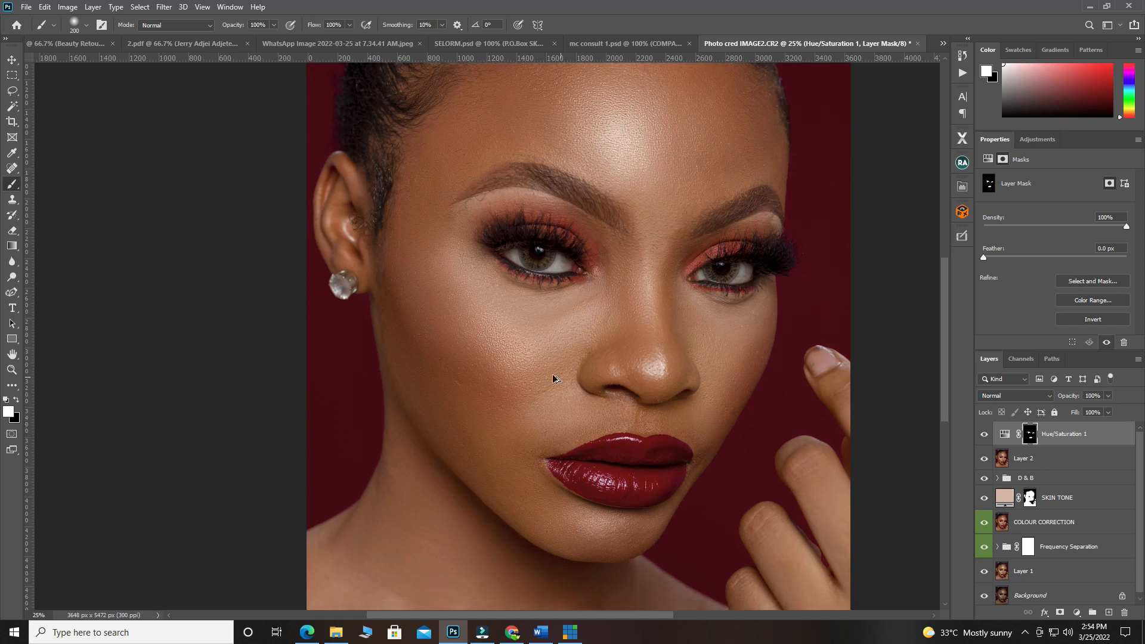
pyautogui.scroll(-1, 553, 378)
pyautogui.scroll(-1, 524, 409)
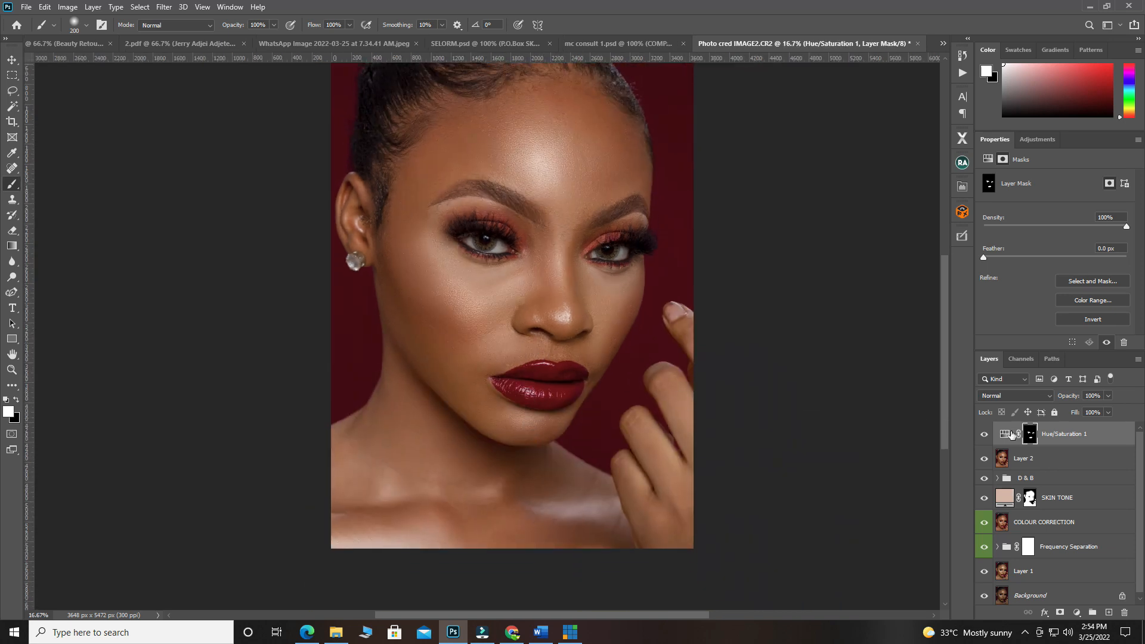
pyautogui.click(984, 435)
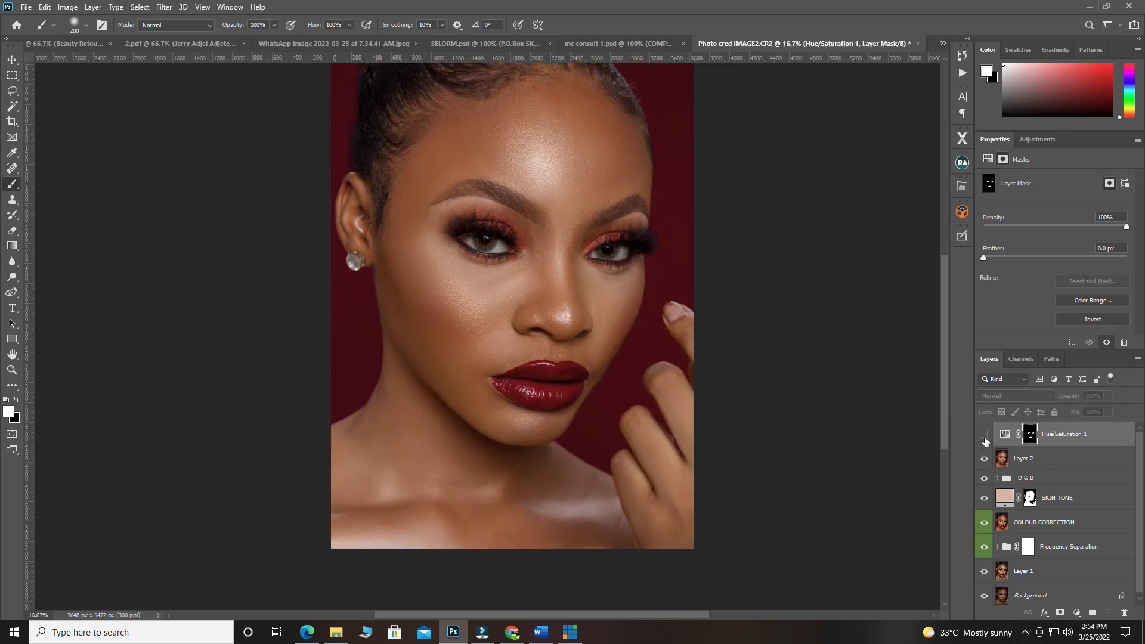
pyautogui.click(984, 435)
pyautogui.click(984, 438)
pyautogui.click(985, 439)
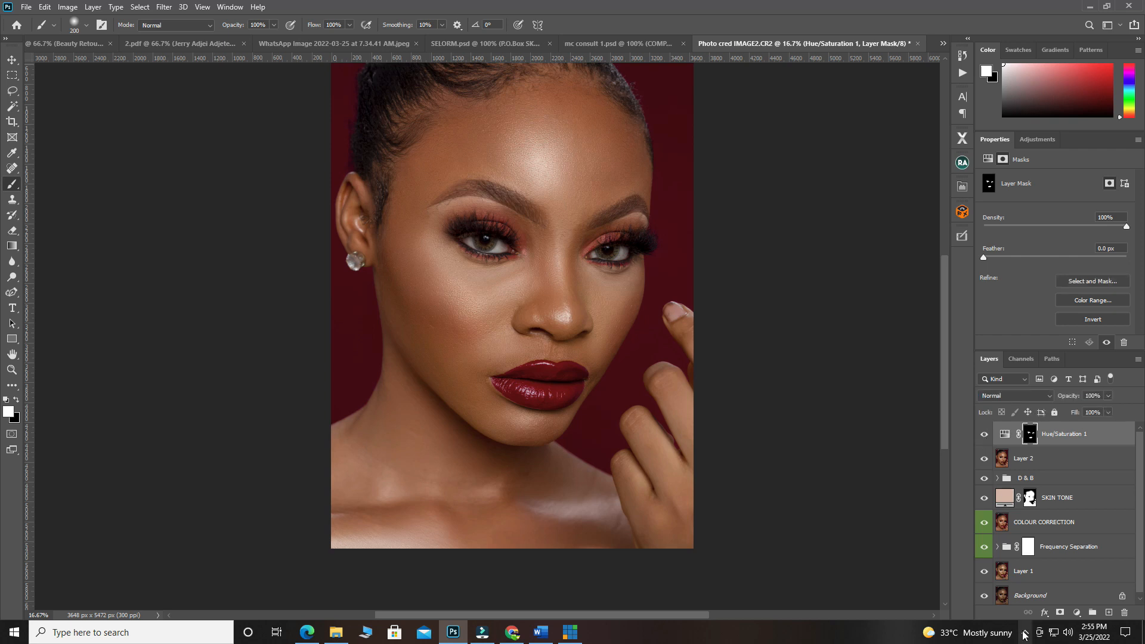
# Add a second Hue/Saturation adjustment over the whole portrait with Saturation +4
pyautogui.click(1076, 612)
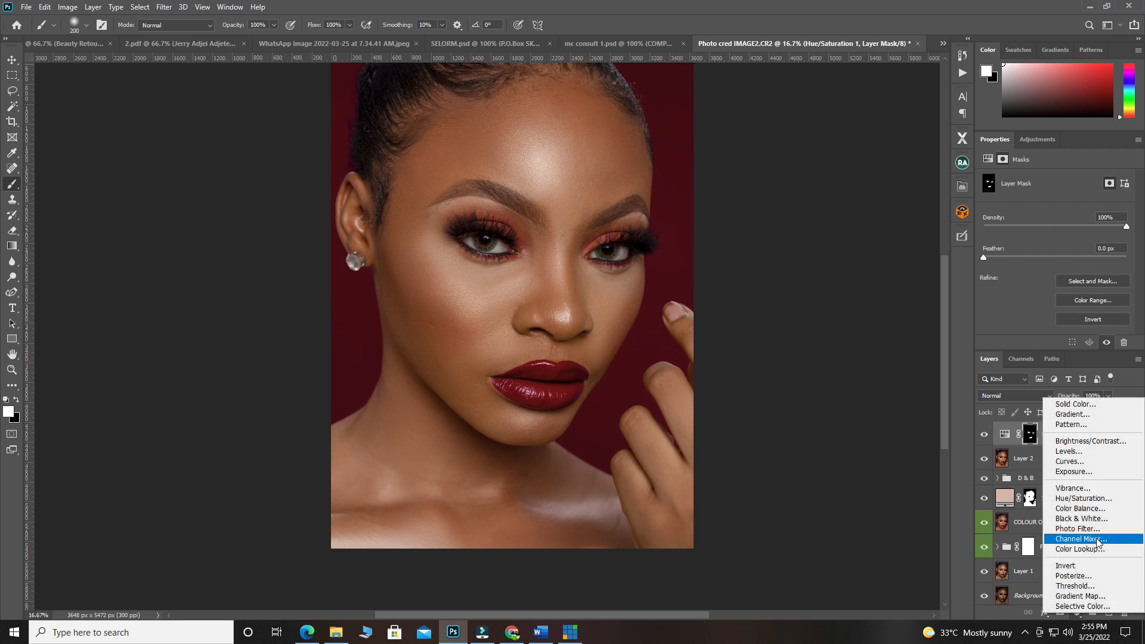
pyautogui.click(1084, 500)
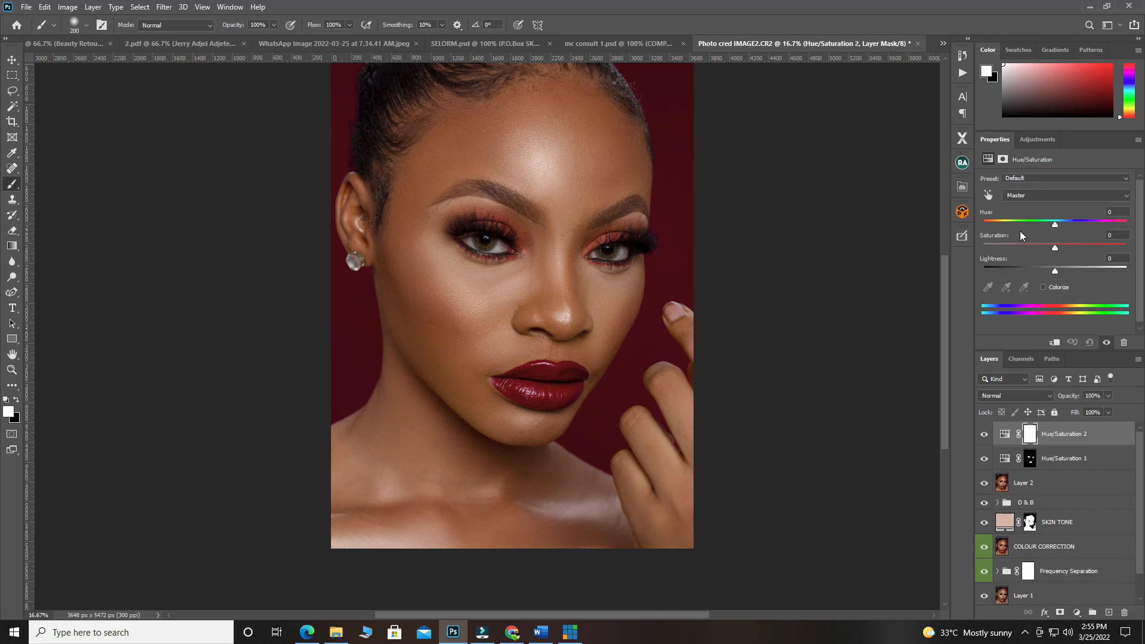
pyautogui.moveTo(1056, 245); pyautogui.dragTo(1057, 246)
# Toggle the Hue/Saturation 2 layer repeatedly to compare the portrait's overall colour with and without it
pyautogui.click(984, 434)
pyautogui.click(984, 435)
pyautogui.click(984, 435)
pyautogui.click(983, 435)
pyautogui.click(984, 436)
pyautogui.click(984, 435)
pyautogui.click(984, 435)
pyautogui.click(984, 435)
pyautogui.click(984, 436)
pyautogui.click(984, 435)
pyautogui.hotkey('ctrl', '-')
pyautogui.hotkey('ctrl', '+')
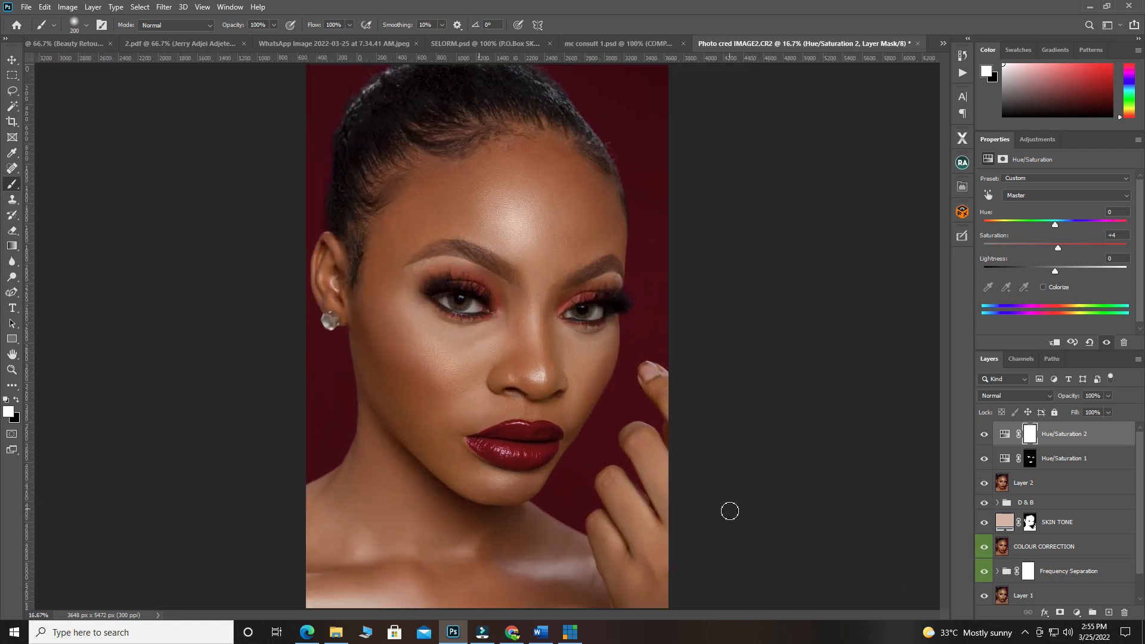
# Add a Selective Color adjustment and set Black to +4% in the Blacks range
pyautogui.click(1076, 613)
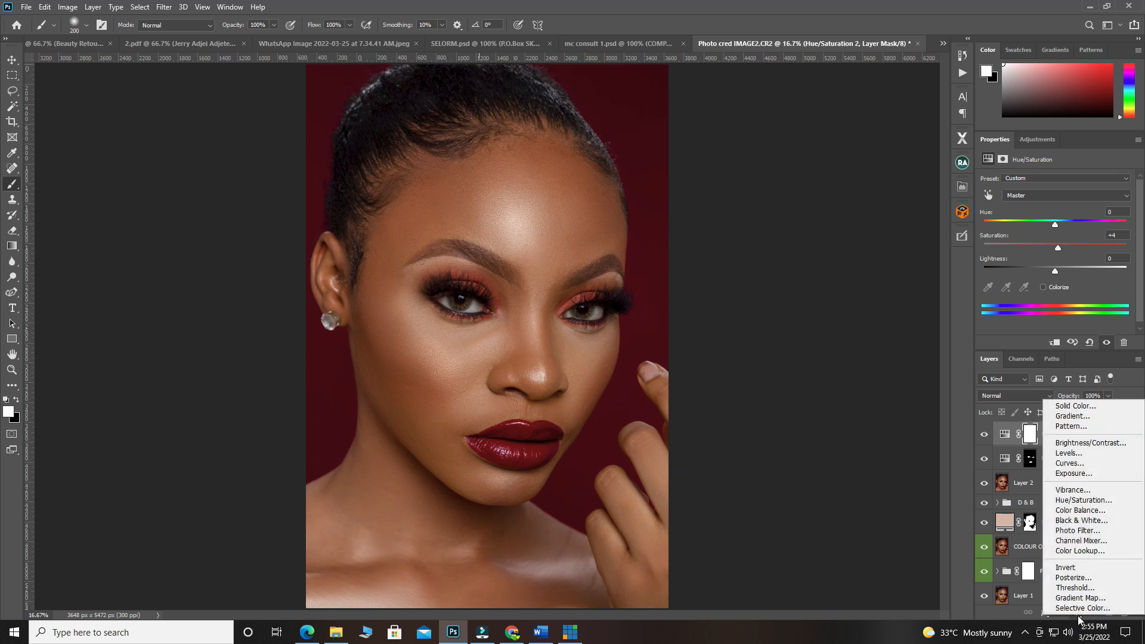
pyautogui.click(1082, 608)
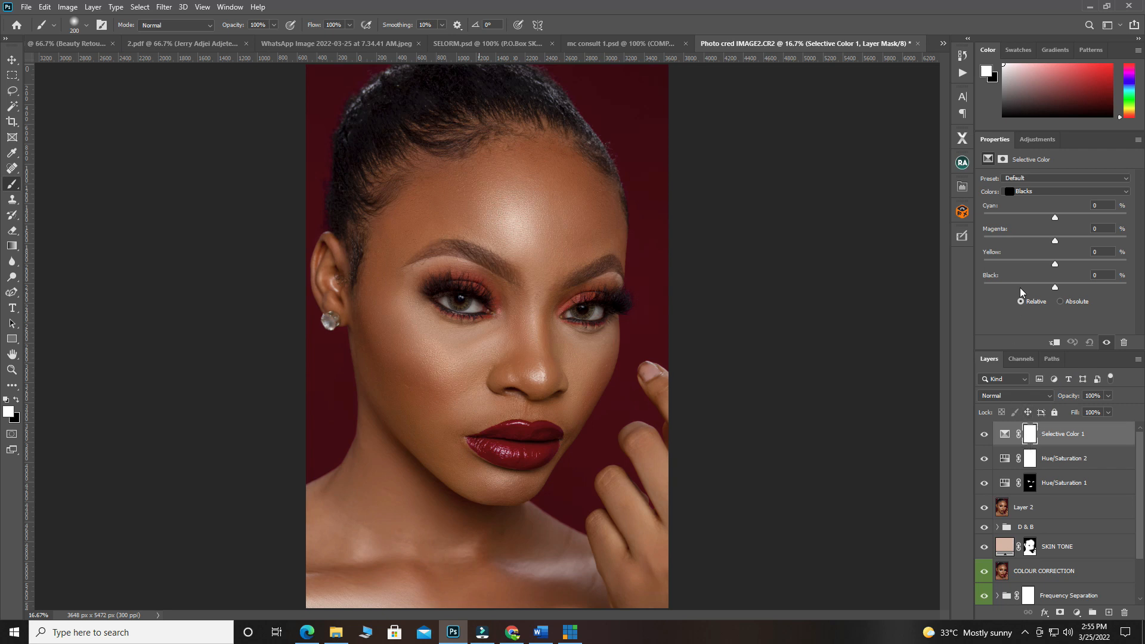
pyautogui.click(1035, 192)
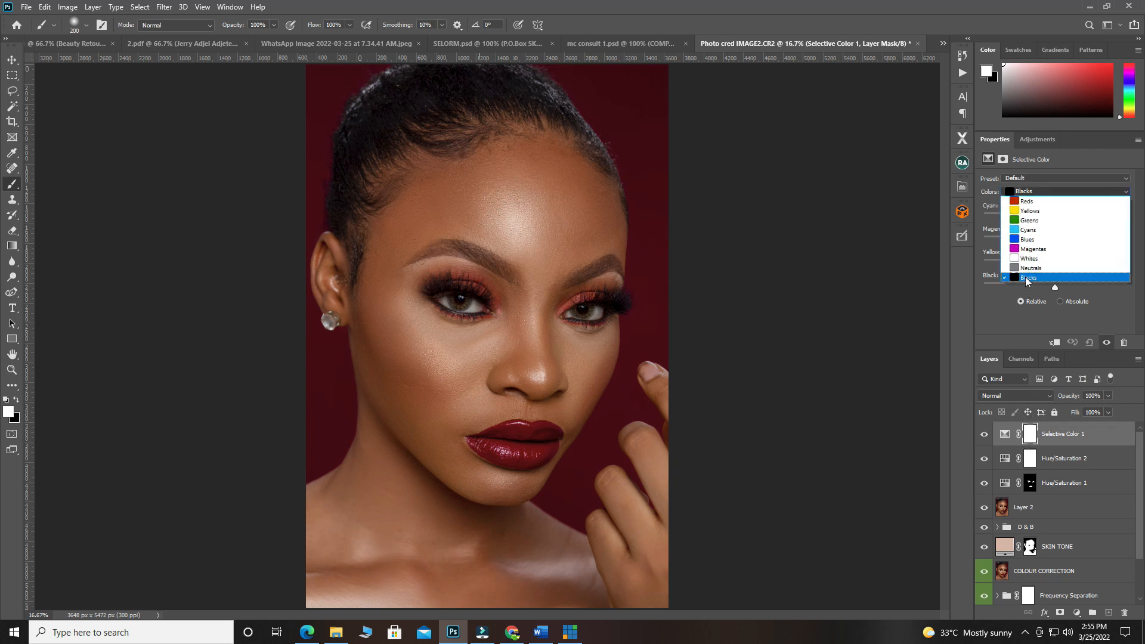
pyautogui.click(1028, 279)
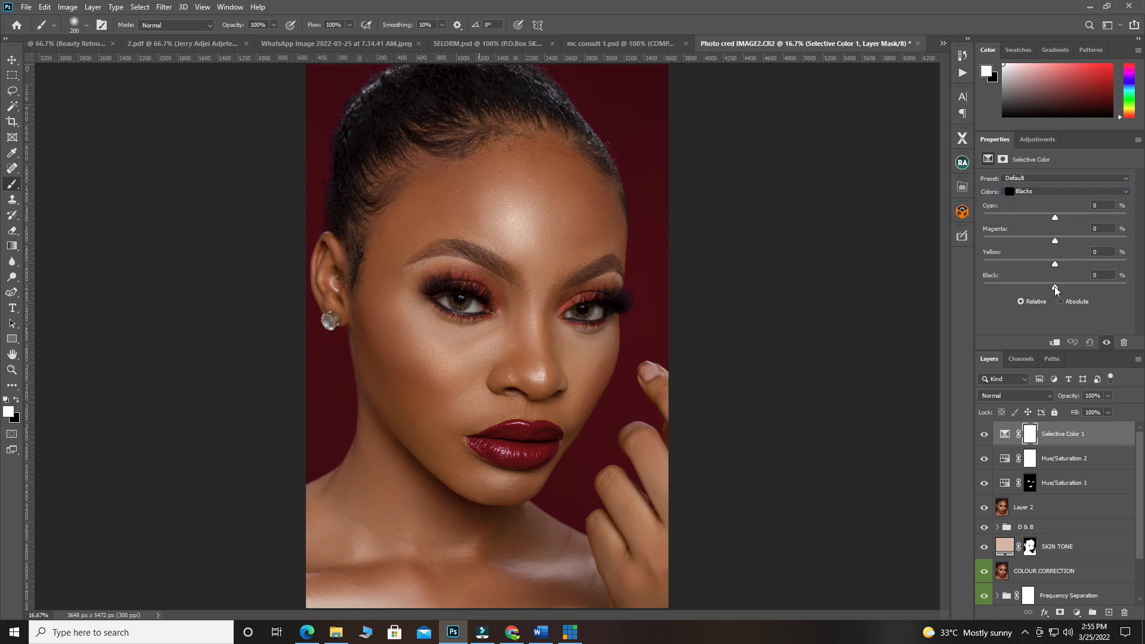
pyautogui.moveTo(1055, 289); pyautogui.dragTo(1058, 289)
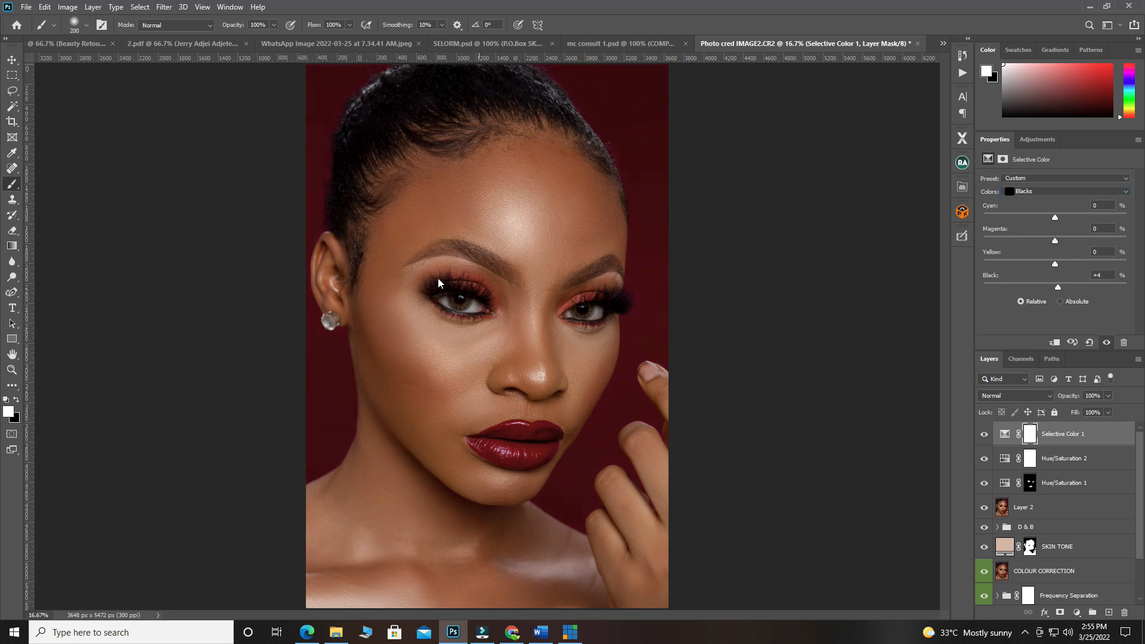
# Toggle the Selective Color 1 layer to compare the dark tones of the eyes and hair, close up and zoomed out
pyautogui.scroll(2, 488, 244)
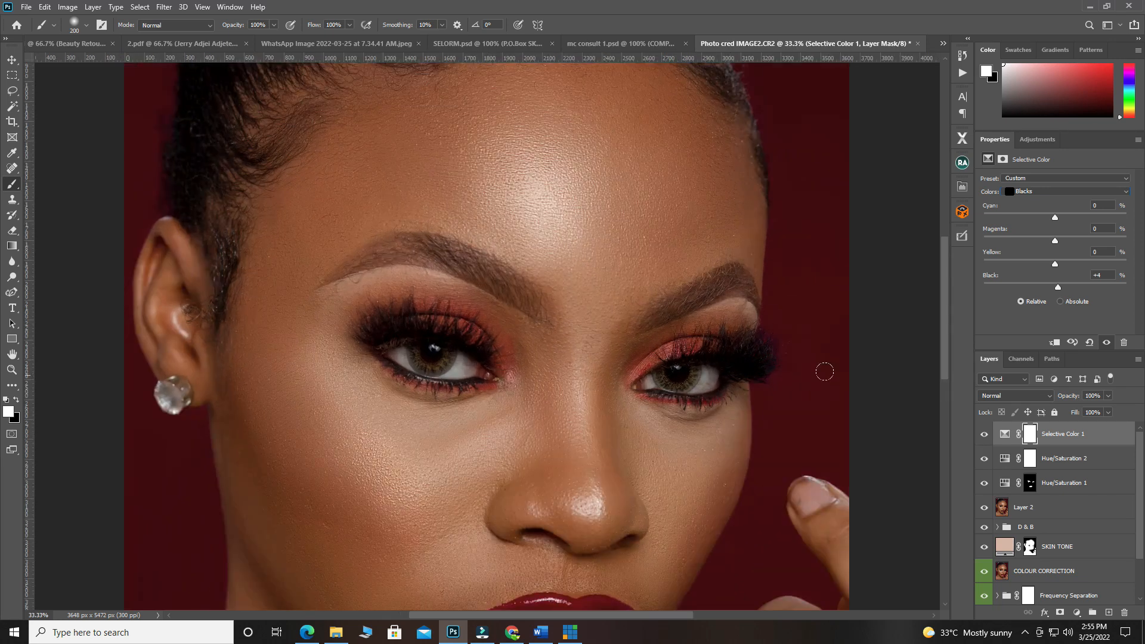
pyautogui.click(984, 435)
pyautogui.click(983, 437)
pyautogui.click(983, 436)
pyautogui.click(984, 436)
pyautogui.keyDown('alt'); pyautogui.click(421, 307); pyautogui.keyUp('alt')
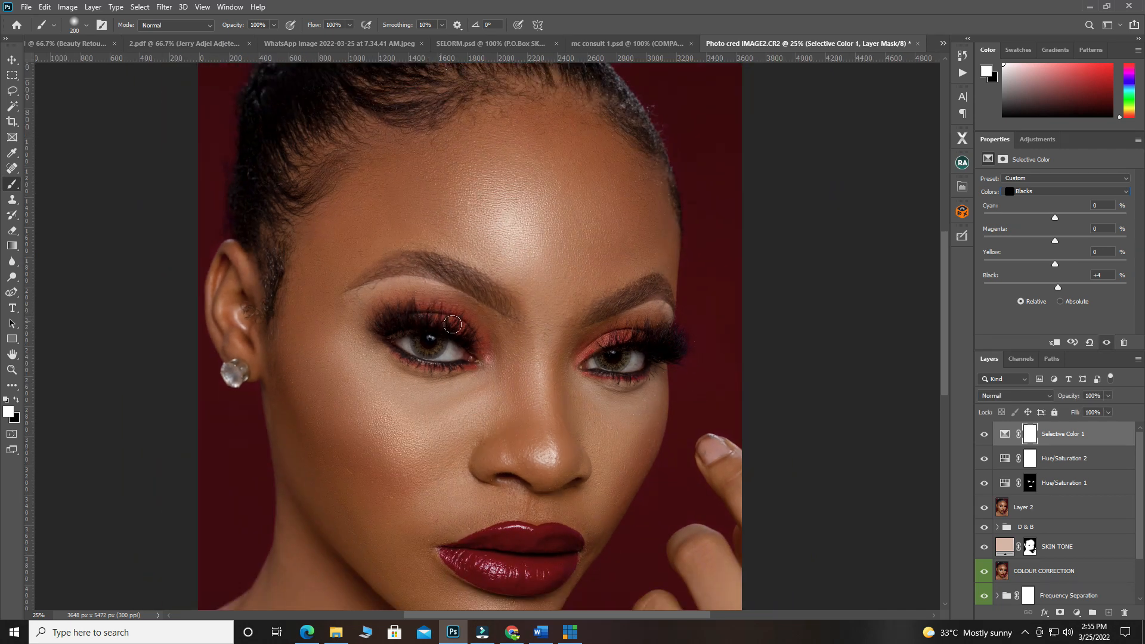
pyautogui.click(984, 437)
pyautogui.click(984, 436)
pyautogui.scroll(-1, 474, 322)
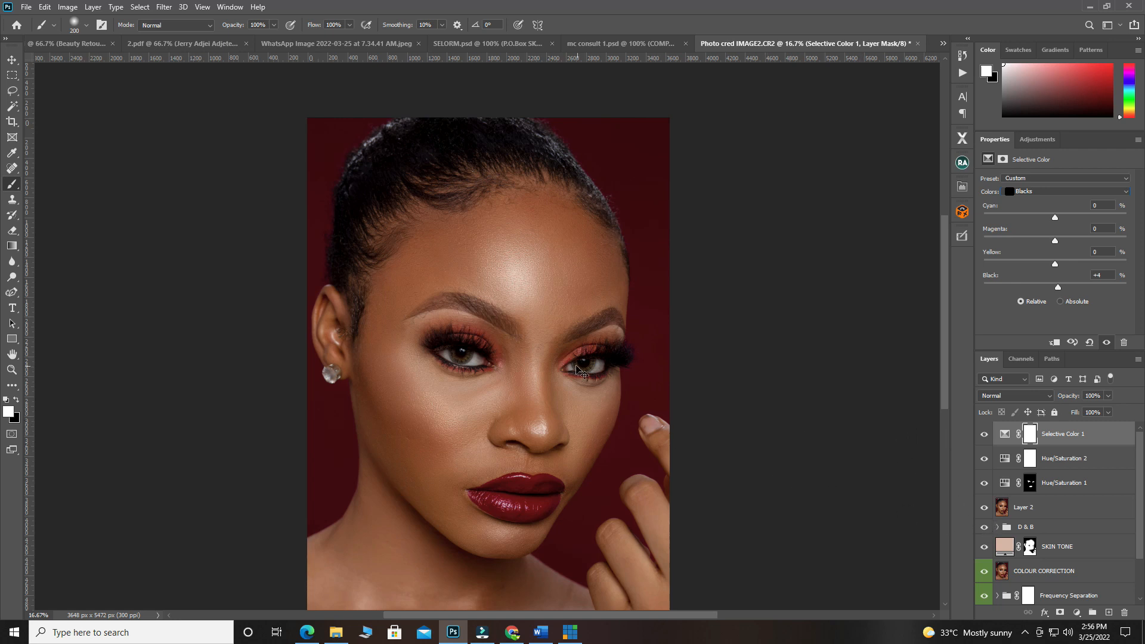
pyautogui.scroll(1, 567, 355)
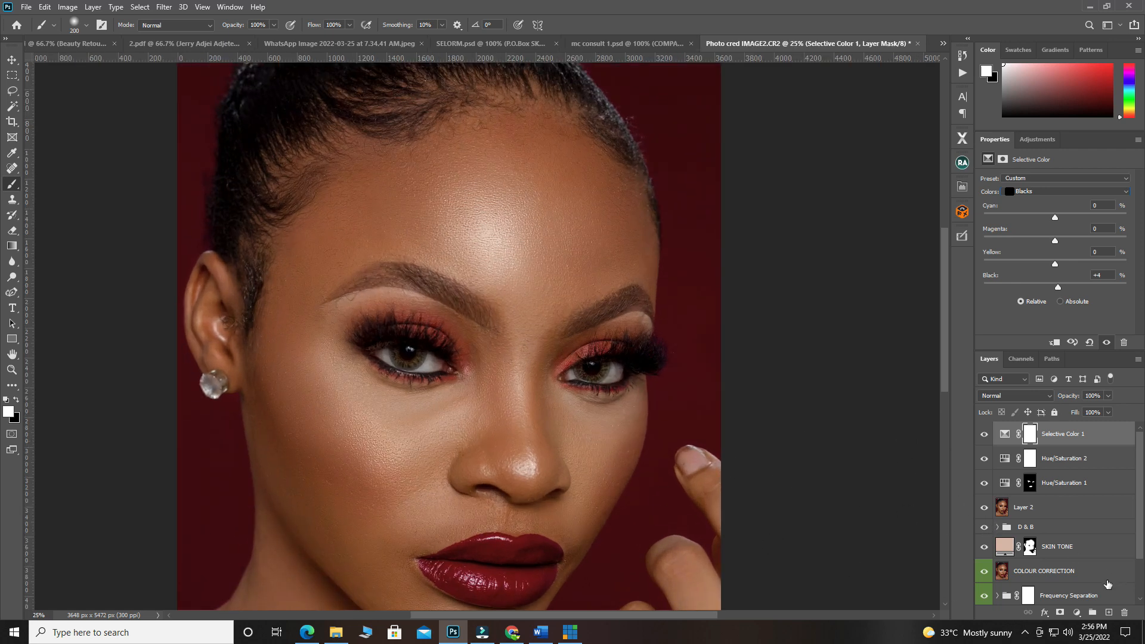
# Stamp all visible layers into another new merged layer above the Selective Color 1 layer
pyautogui.scroll(-2, 1045, 473)
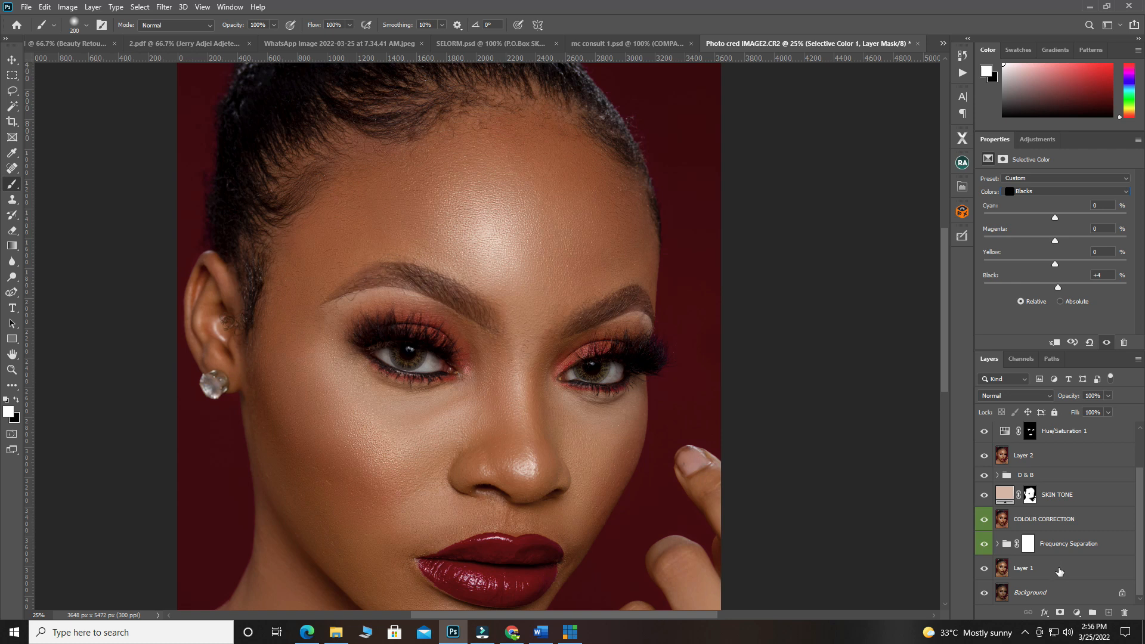
pyautogui.scroll(2, 1056, 578)
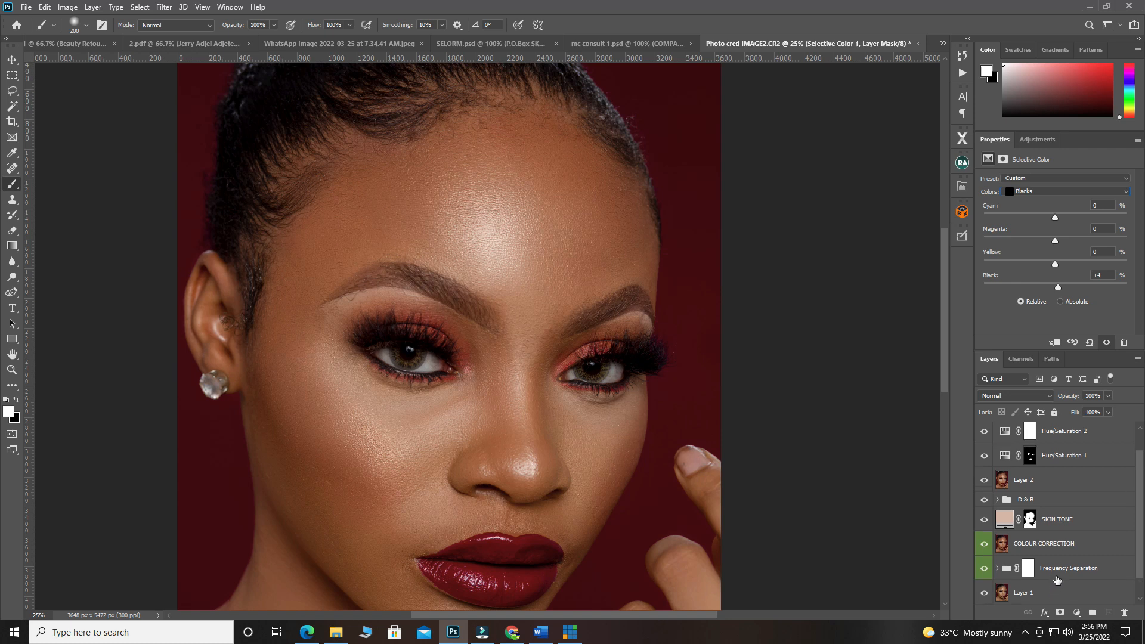
pyautogui.scroll(-2, 1059, 588)
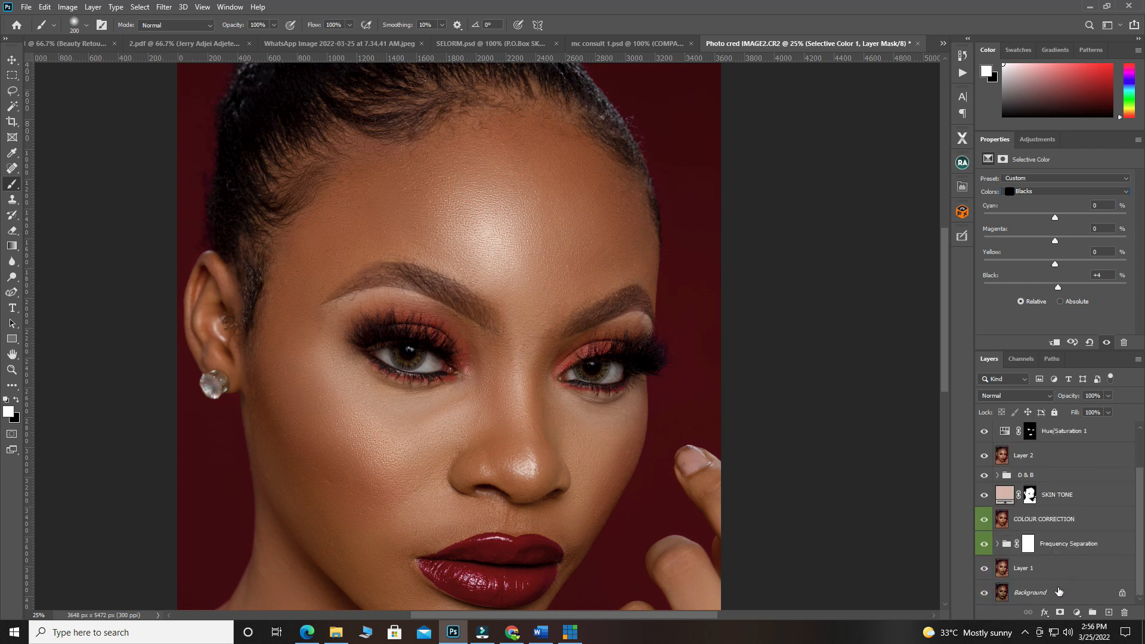
pyautogui.keyDown('shift'); pyautogui.click(1056, 576); pyautogui.keyUp('shift')
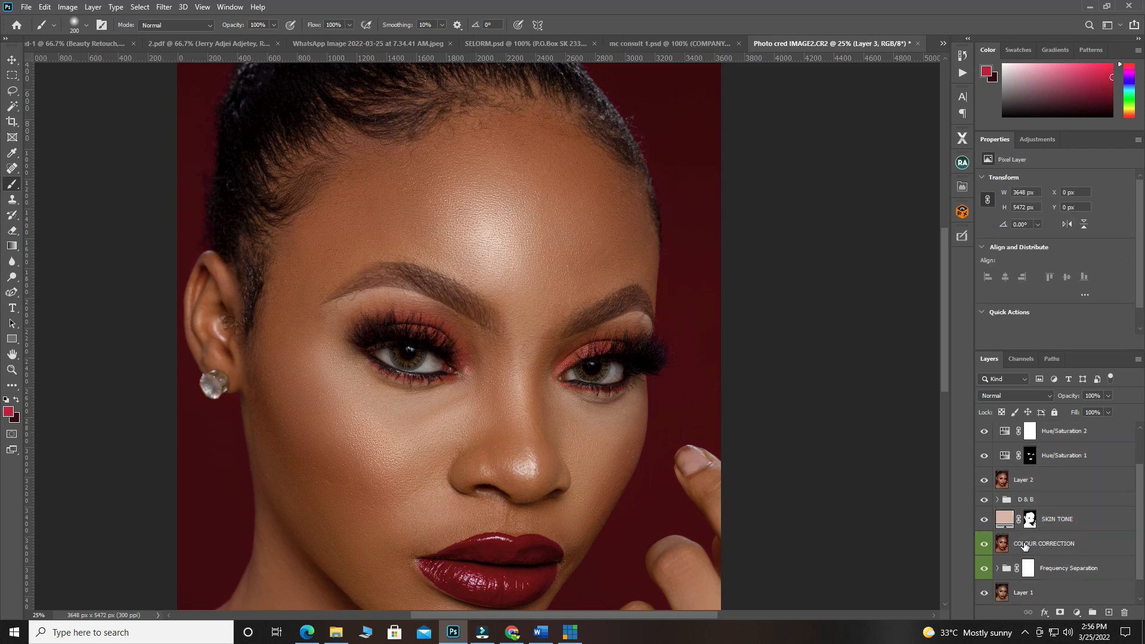
pyautogui.scroll(2, 1057, 529)
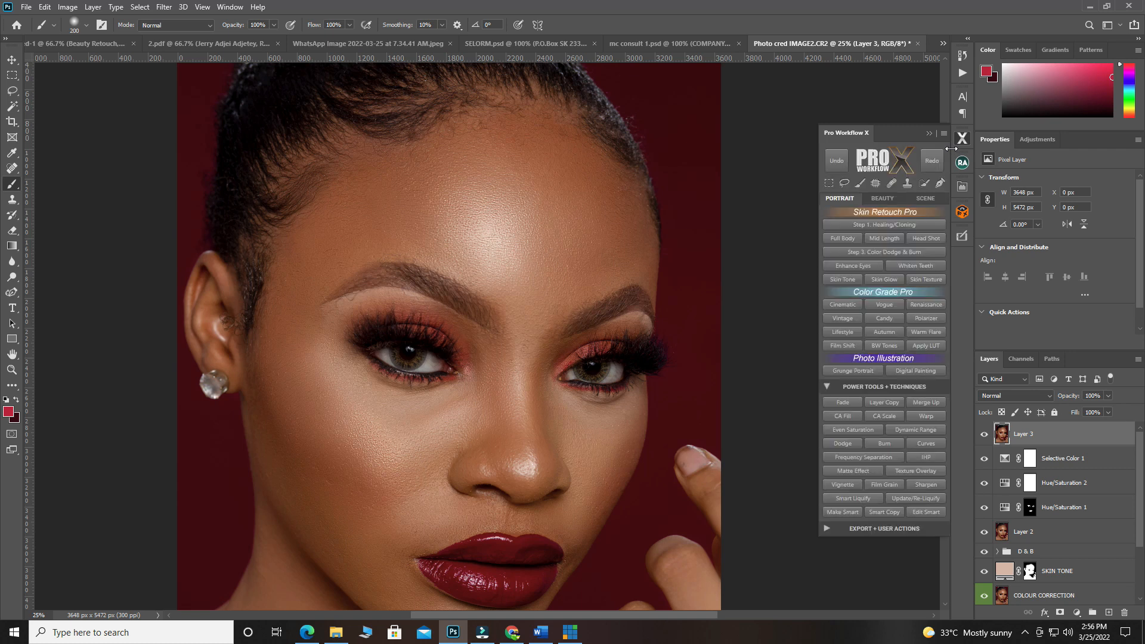
# Run the Enhance Eyes action on the merged portrait, continuing past its warning, and collapse the Pro Workflow X panel
pyautogui.click(845, 267)
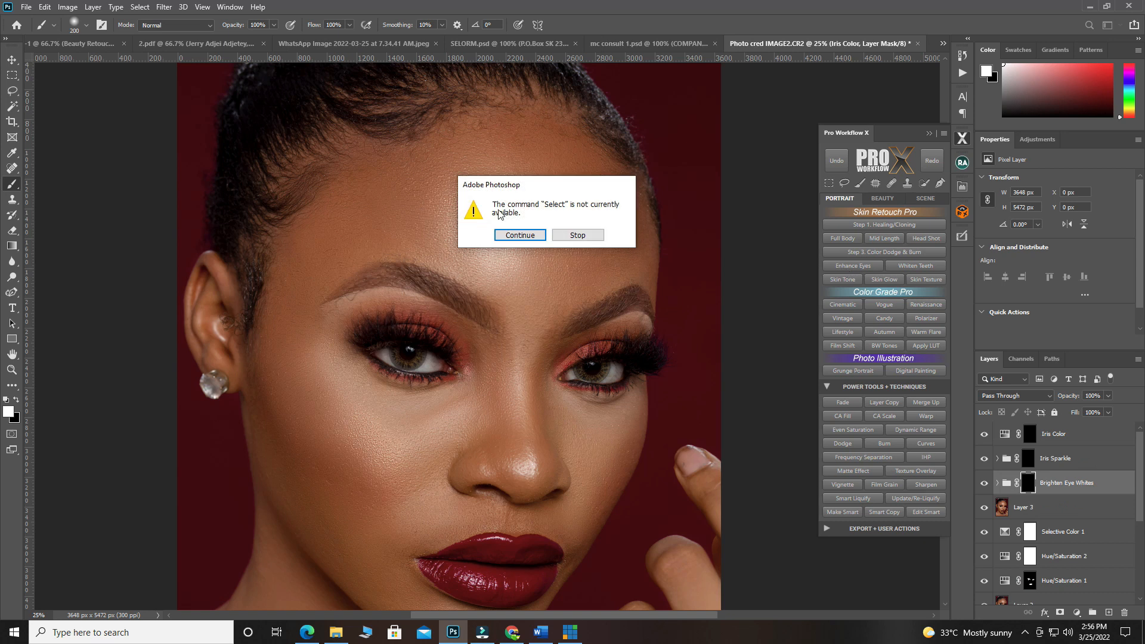
pyautogui.click(519, 235)
pyautogui.click(640, 282)
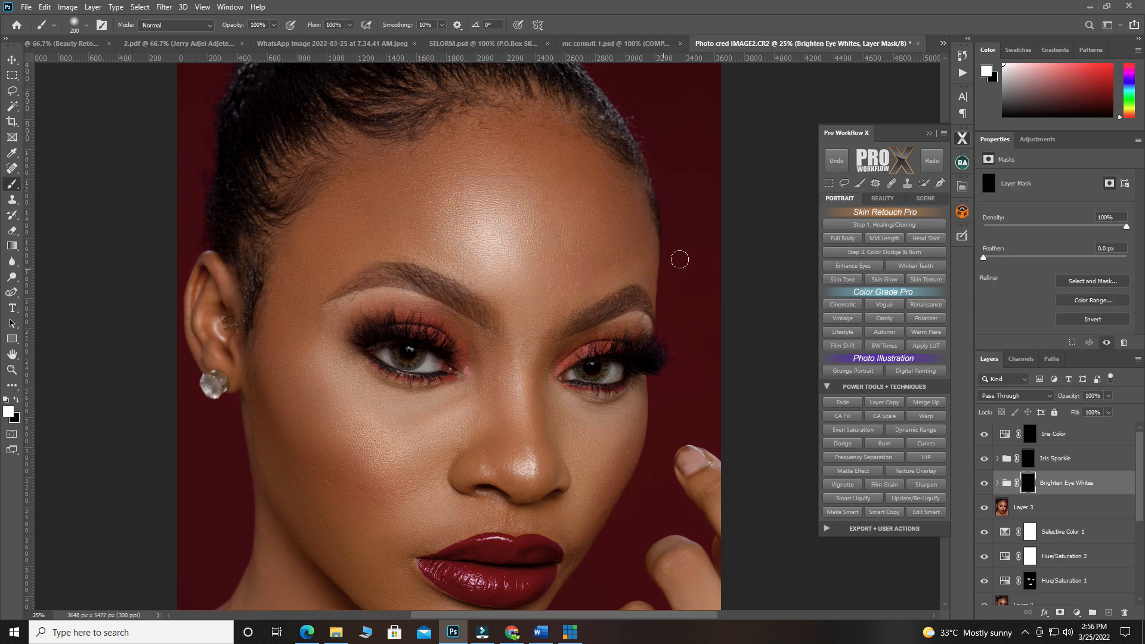
pyautogui.click(928, 133)
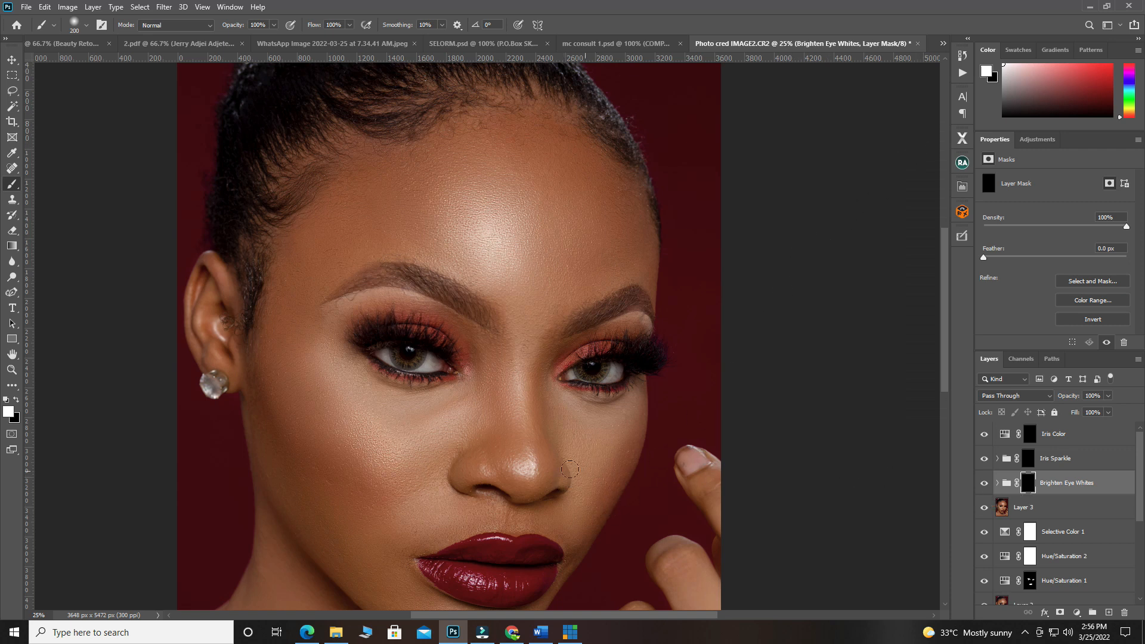
# Paint white on the Brighten Eye Whites mask over the outer white of the eye nearer the earring, using a small brush
pyautogui.keyDown('ctrl'); pyautogui.click(381, 357); pyautogui.keyUp('ctrl')
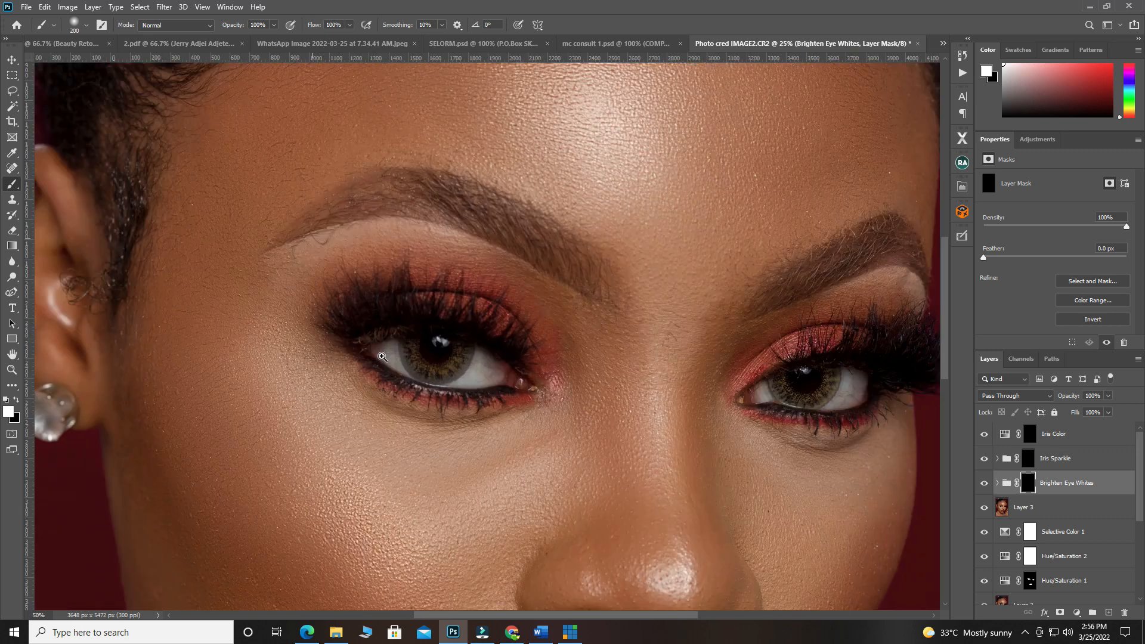
pyautogui.keyDown('ctrl'); pyautogui.click(387, 357); pyautogui.keyUp('ctrl')
pyautogui.keyDown('ctrl'); pyautogui.click(401, 358); pyautogui.keyUp('ctrl')
pyautogui.press('[')
pyautogui.press('[')
pyautogui.press('[')
pyautogui.press('[')
pyautogui.press('[')
pyautogui.press('[')
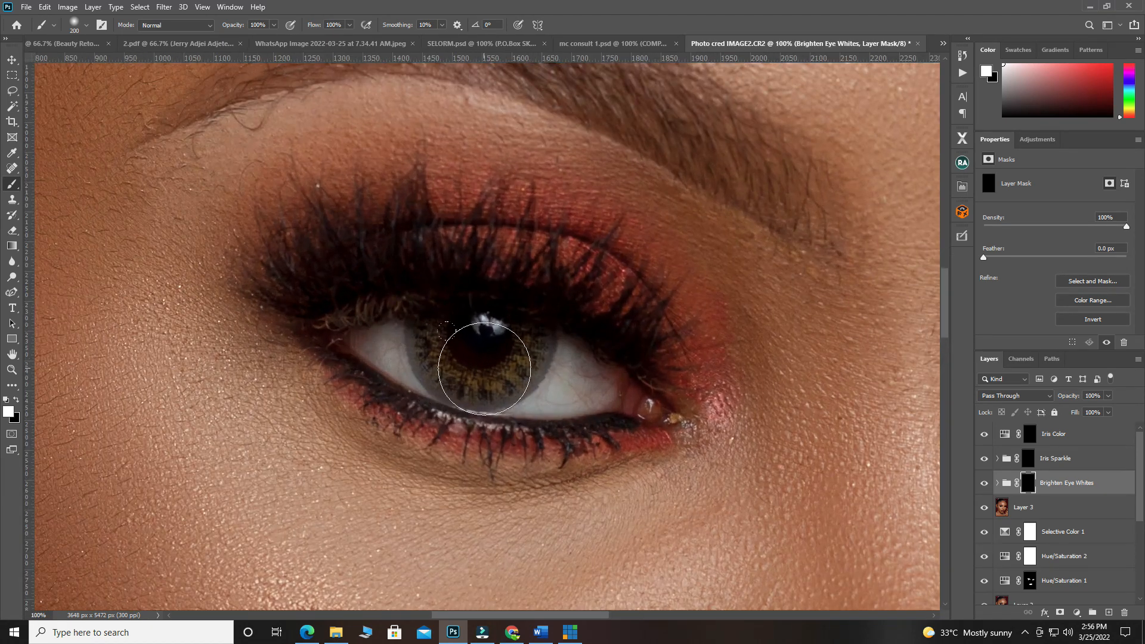
pyautogui.press('[')
pyautogui.moveTo(359, 342)
pyautogui.mouseDown()
pyautogui.moveTo(391, 335)
pyautogui.moveTo(391, 360)
pyautogui.mouseUp()
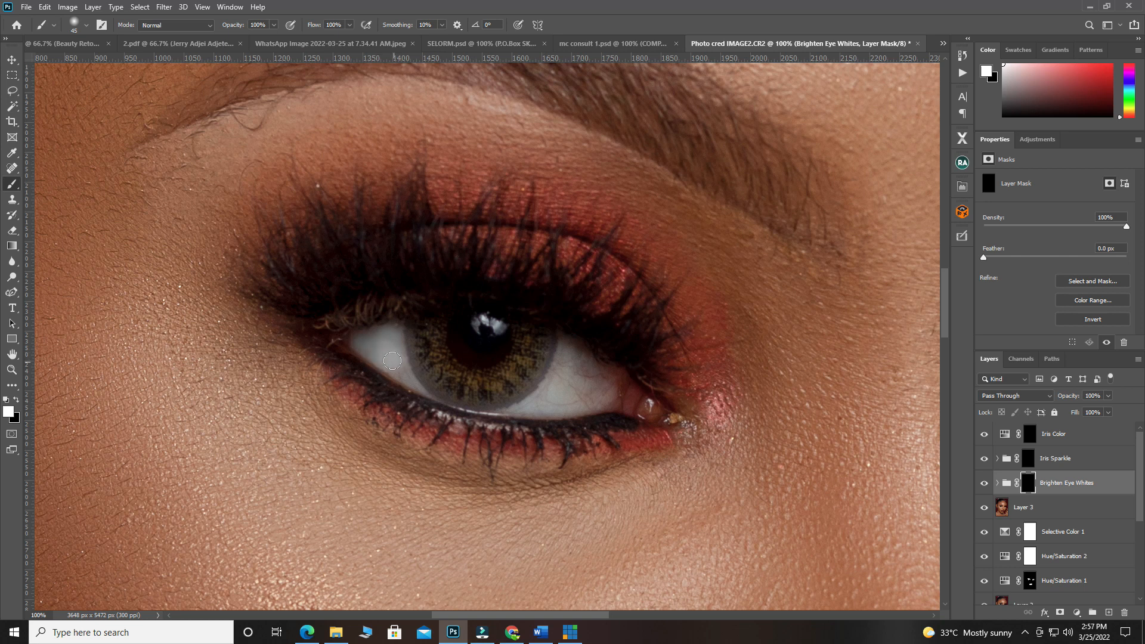
pyautogui.press('[')
pyautogui.press('[')
pyautogui.press('[')
pyautogui.moveTo(401, 367)
pyautogui.mouseDown()
pyautogui.moveTo(419, 390)
pyautogui.moveTo(393, 375)
pyautogui.moveTo(426, 395)
pyautogui.mouseUp()
# Brighten the inner white and lower edge of the same eye on the Brighten Eye Whites mask, adjusting the brush size to fit
pyautogui.press('[')
pyautogui.press('[')
pyautogui.press(']')
pyautogui.press(']')
pyautogui.press(']')
pyautogui.moveTo(567, 346)
pyautogui.mouseDown()
pyautogui.moveTo(621, 385)
pyautogui.moveTo(577, 410)
pyautogui.moveTo(620, 393)
pyautogui.moveTo(616, 409)
pyautogui.moveTo(557, 412)
pyautogui.moveTo(595, 385)
pyautogui.moveTo(564, 386)
pyautogui.moveTo(561, 361)
pyautogui.moveTo(597, 376)
pyautogui.mouseUp()
pyautogui.press(']')
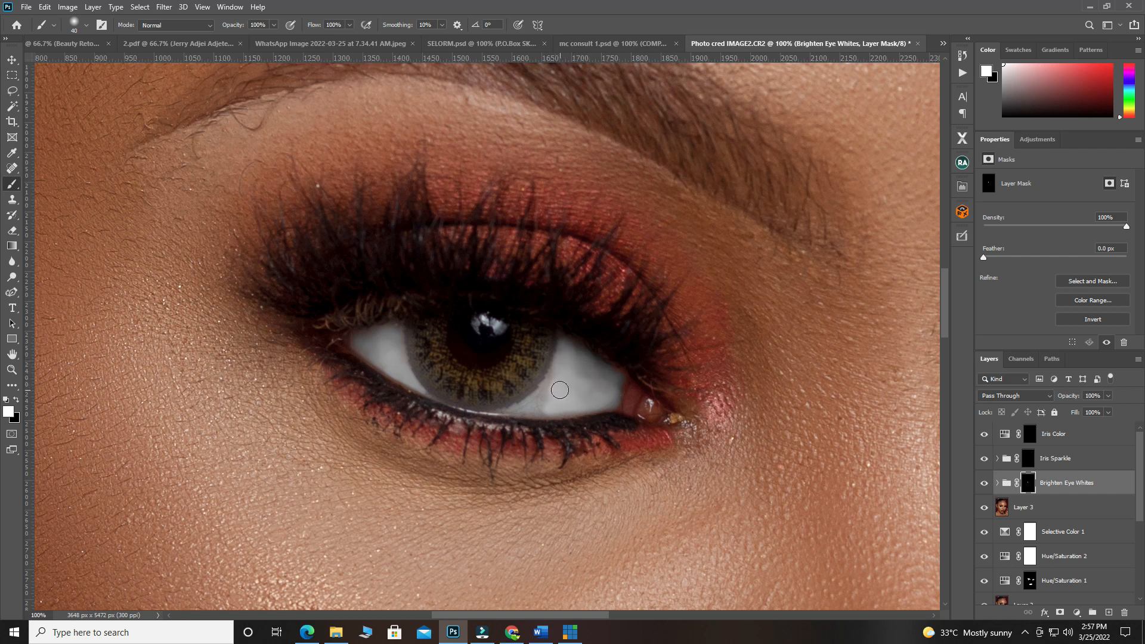
pyautogui.press('[')
pyautogui.moveTo(545, 409)
pyautogui.mouseDown()
pyautogui.moveTo(532, 411)
pyautogui.moveTo(544, 398)
pyautogui.moveTo(522, 414)
pyautogui.moveTo(583, 411)
pyautogui.moveTo(519, 414)
pyautogui.mouseUp()
pyautogui.press('[')
pyautogui.press('[')
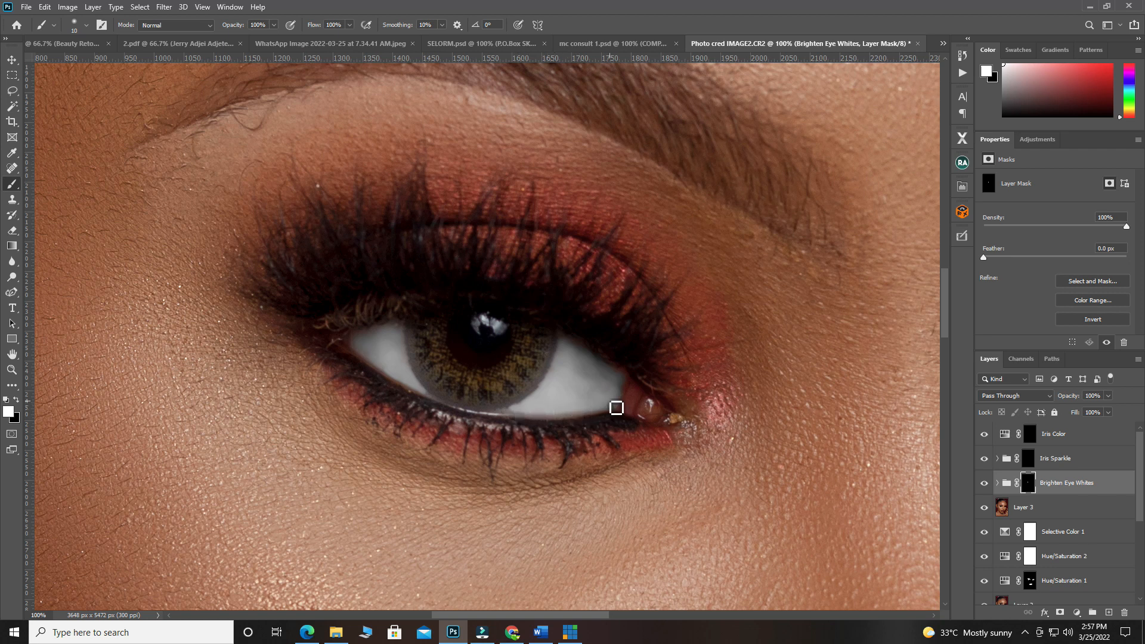
# Paint white on the Iris Sparkle mask and the Iris Color mask over the iris of the eye nearer the earring
pyautogui.click(1024, 458)
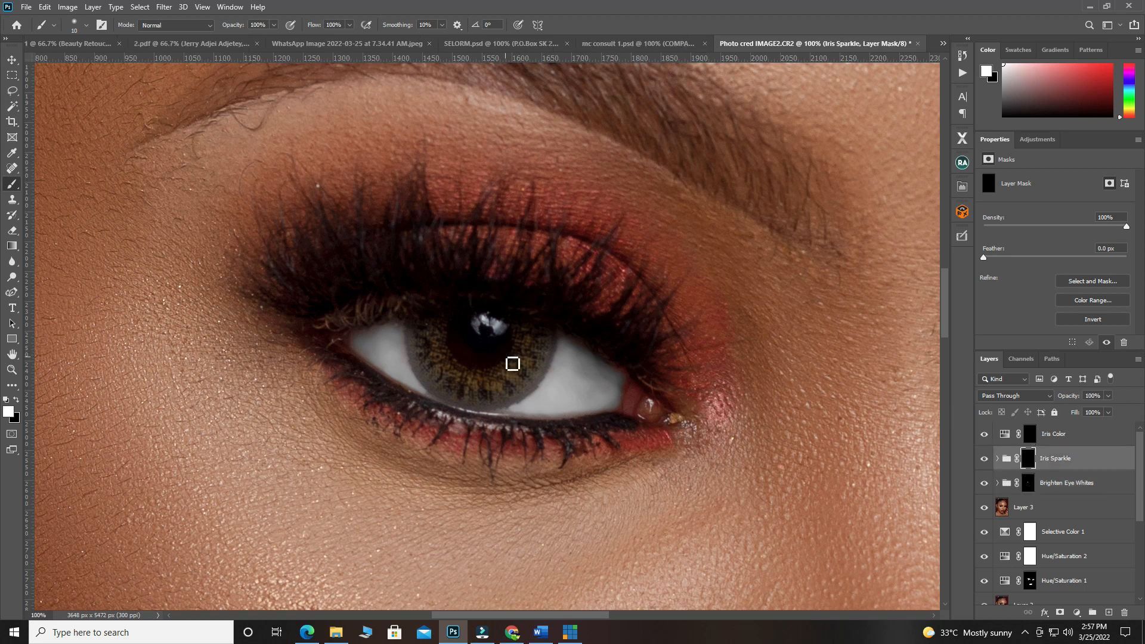
pyautogui.press(']')
pyautogui.press(']')
pyautogui.press(']')
pyautogui.press(']')
pyautogui.press(']')
pyautogui.press(']')
pyautogui.press(']')
pyautogui.moveTo(518, 341)
pyautogui.mouseDown()
pyautogui.moveTo(468, 375)
pyautogui.moveTo(437, 354)
pyautogui.moveTo(460, 335)
pyautogui.moveTo(502, 348)
pyautogui.moveTo(464, 367)
pyautogui.moveTo(433, 343)
pyautogui.moveTo(473, 380)
pyautogui.moveTo(506, 380)
pyautogui.moveTo(531, 345)
pyautogui.moveTo(432, 329)
pyautogui.moveTo(500, 351)
pyautogui.mouseUp()
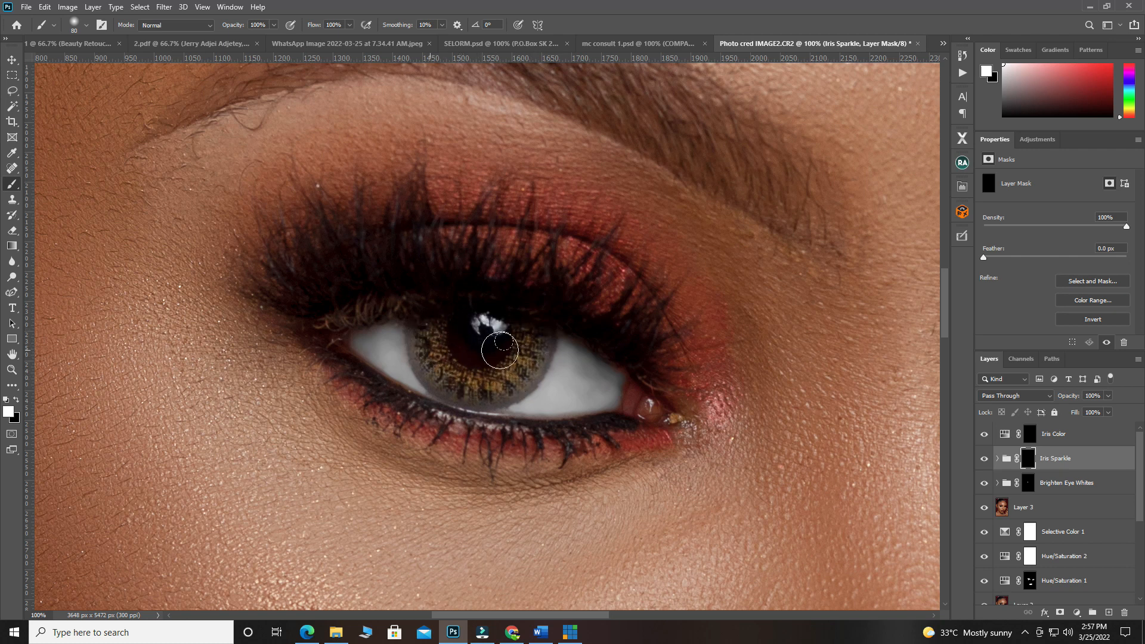
pyautogui.click(1030, 434)
pyautogui.moveTo(383, 342)
pyautogui.mouseDown()
pyautogui.moveTo(438, 346)
pyautogui.moveTo(480, 371)
pyautogui.moveTo(515, 362)
pyautogui.moveTo(526, 342)
pyautogui.moveTo(511, 334)
pyautogui.moveTo(496, 367)
pyautogui.moveTo(443, 344)
pyautogui.moveTo(435, 327)
pyautogui.moveTo(468, 357)
pyautogui.moveTo(520, 348)
pyautogui.moveTo(498, 375)
pyautogui.moveTo(450, 371)
pyautogui.moveTo(429, 328)
pyautogui.moveTo(460, 372)
pyautogui.moveTo(497, 384)
pyautogui.moveTo(529, 365)
pyautogui.moveTo(535, 332)
pyautogui.moveTo(512, 339)
pyautogui.moveTo(475, 382)
pyautogui.moveTo(506, 377)
pyautogui.mouseUp()
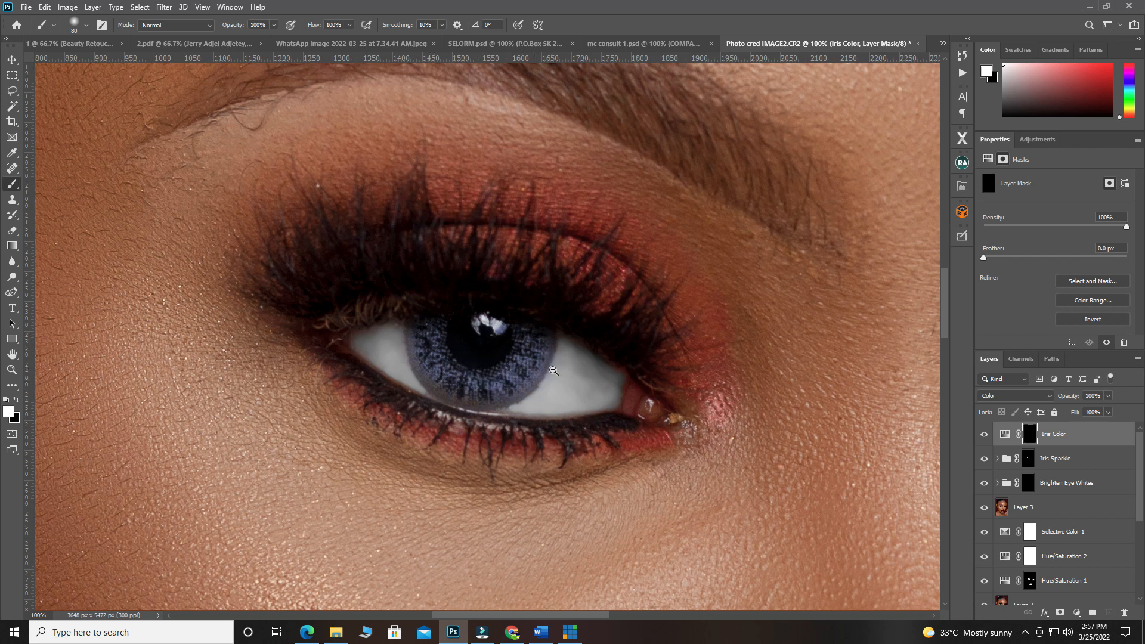
# Paint white on the Brighten Eye Whites mask over both sides of the white of the eye farther from the earring
pyautogui.moveTo(700, 365)
pyautogui.mouseDown()
pyautogui.moveTo(511, 352)
pyautogui.moveTo(204, 305)
pyautogui.moveTo(246, 308)
pyautogui.mouseUp()
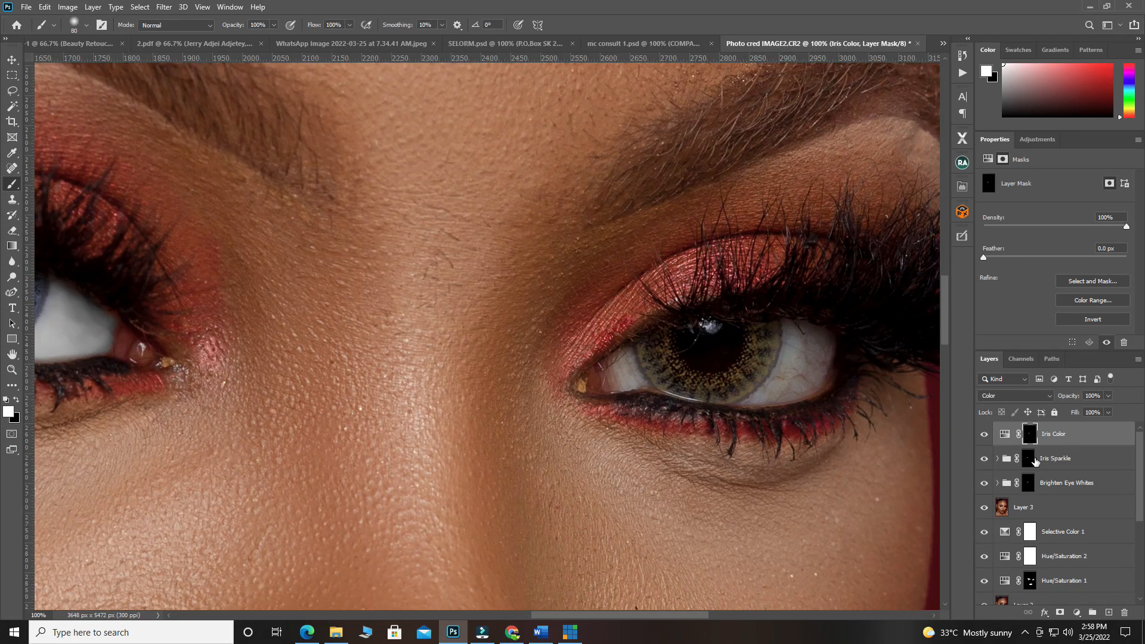
pyautogui.click(1028, 483)
pyautogui.press('[')
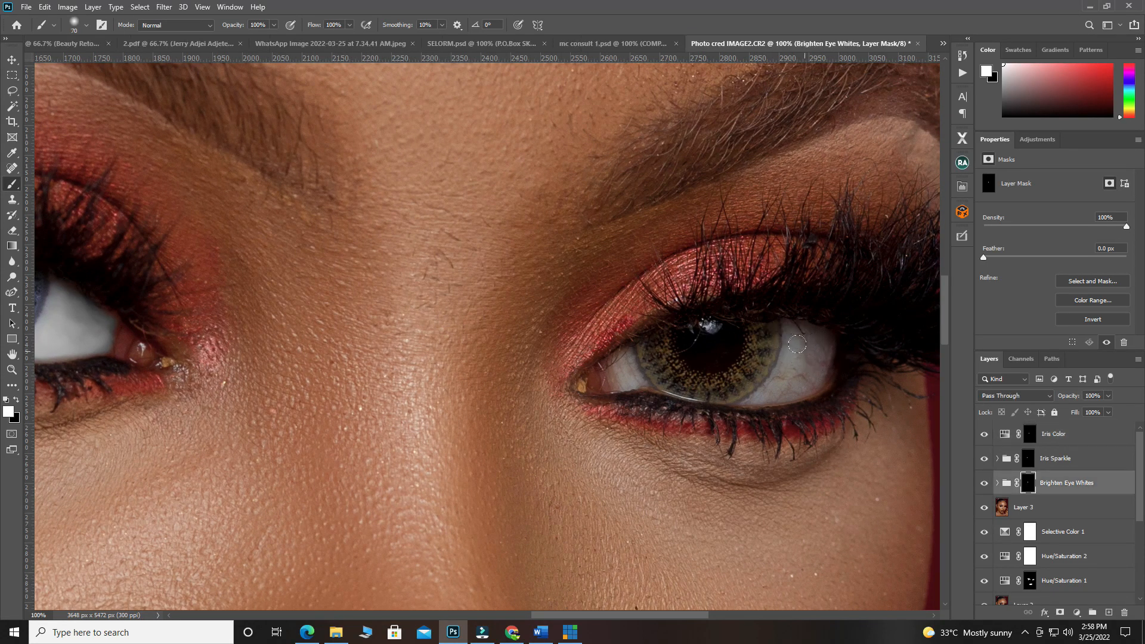
pyautogui.moveTo(792, 334)
pyautogui.mouseDown()
pyautogui.moveTo(795, 368)
pyautogui.moveTo(796, 344)
pyautogui.moveTo(822, 342)
pyautogui.moveTo(826, 358)
pyautogui.moveTo(777, 389)
pyautogui.moveTo(821, 364)
pyautogui.moveTo(823, 350)
pyautogui.moveTo(792, 385)
pyautogui.mouseUp()
pyautogui.press('[')
pyautogui.press('[')
pyautogui.moveTo(764, 402)
pyautogui.mouseDown()
pyautogui.moveTo(829, 364)
pyautogui.moveTo(802, 393)
pyautogui.moveTo(815, 393)
pyautogui.moveTo(794, 398)
pyautogui.moveTo(827, 367)
pyautogui.moveTo(803, 366)
pyautogui.moveTo(809, 350)
pyautogui.moveTo(789, 372)
pyautogui.moveTo(789, 359)
pyautogui.moveTo(752, 408)
pyautogui.moveTo(659, 400)
pyautogui.moveTo(630, 363)
pyautogui.moveTo(642, 383)
pyautogui.moveTo(620, 366)
pyautogui.moveTo(646, 387)
pyautogui.moveTo(627, 363)
pyautogui.mouseUp()
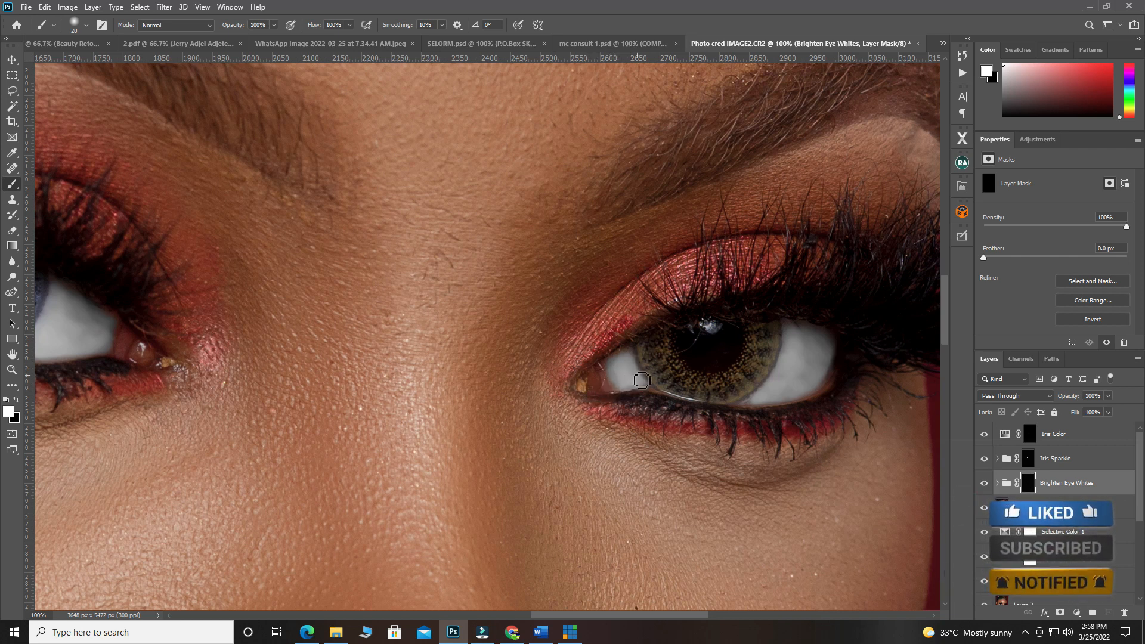
# Paint white on the Iris Sparkle mask over the iris of the eye farther from the earring with a slightly larger brush
pyautogui.click(1026, 458)
pyautogui.press(']')
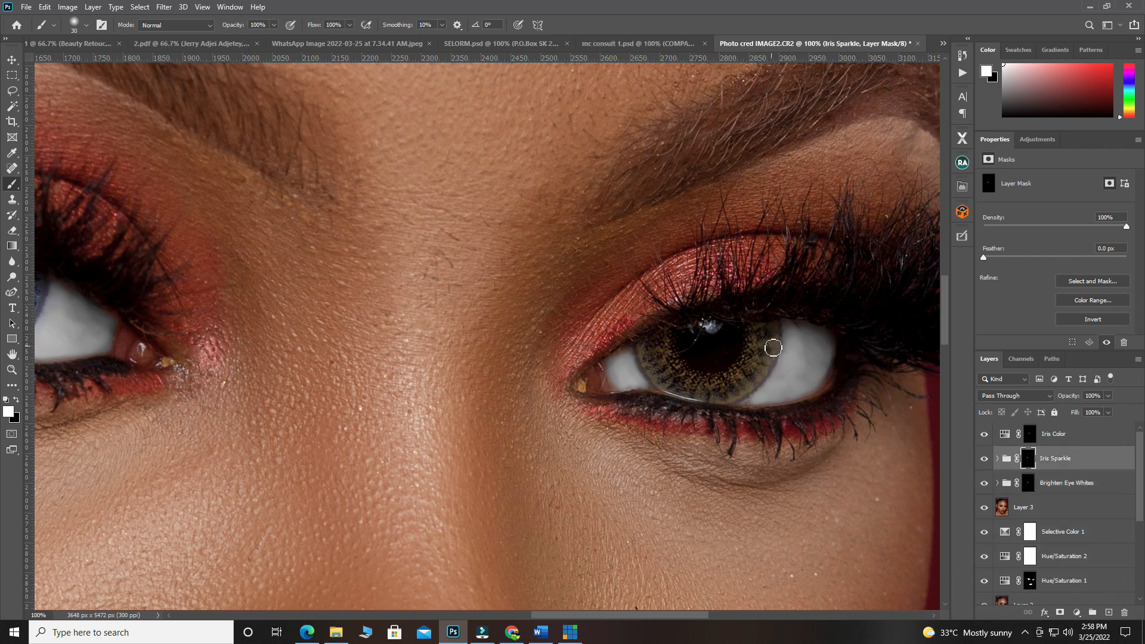
pyautogui.press(']')
pyautogui.moveTo(749, 362)
pyautogui.mouseDown()
pyautogui.moveTo(731, 378)
pyautogui.moveTo(764, 351)
pyautogui.moveTo(716, 387)
pyautogui.moveTo(677, 379)
pyautogui.moveTo(661, 357)
pyautogui.moveTo(719, 382)
pyautogui.moveTo(741, 343)
pyautogui.moveTo(703, 349)
pyautogui.moveTo(707, 330)
pyautogui.moveTo(661, 358)
pyautogui.moveTo(691, 381)
pyautogui.moveTo(646, 356)
pyautogui.moveTo(705, 383)
pyautogui.moveTo(750, 334)
pyautogui.mouseUp()
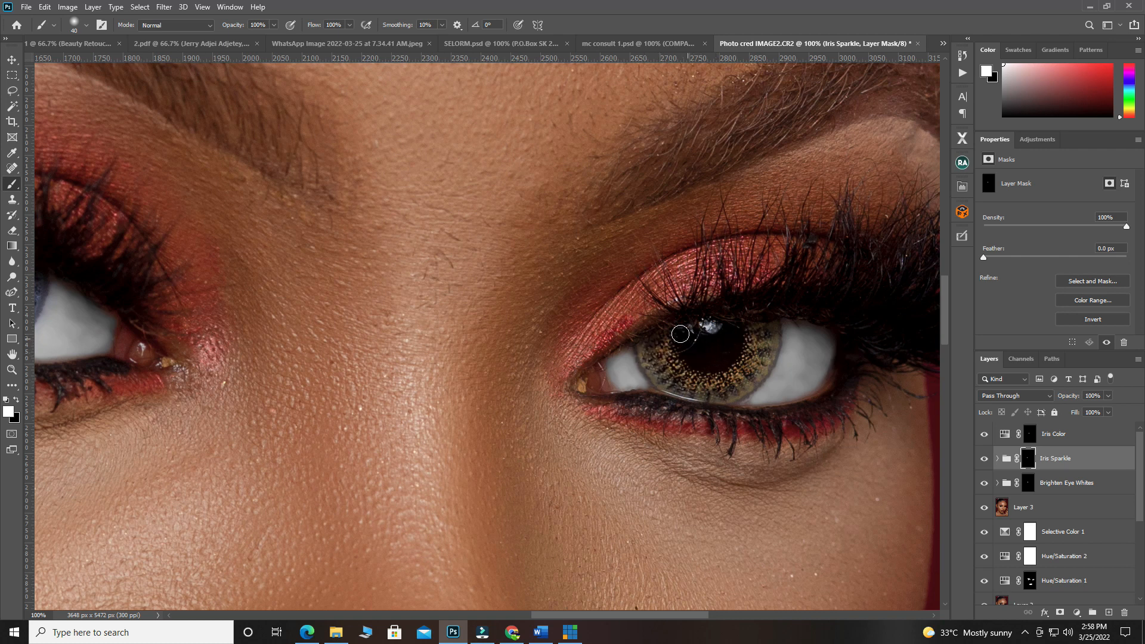
# Paint white on the Iris Color mask over the whole iris of the eye farther from the earring to tint it blue
pyautogui.click(1028, 437)
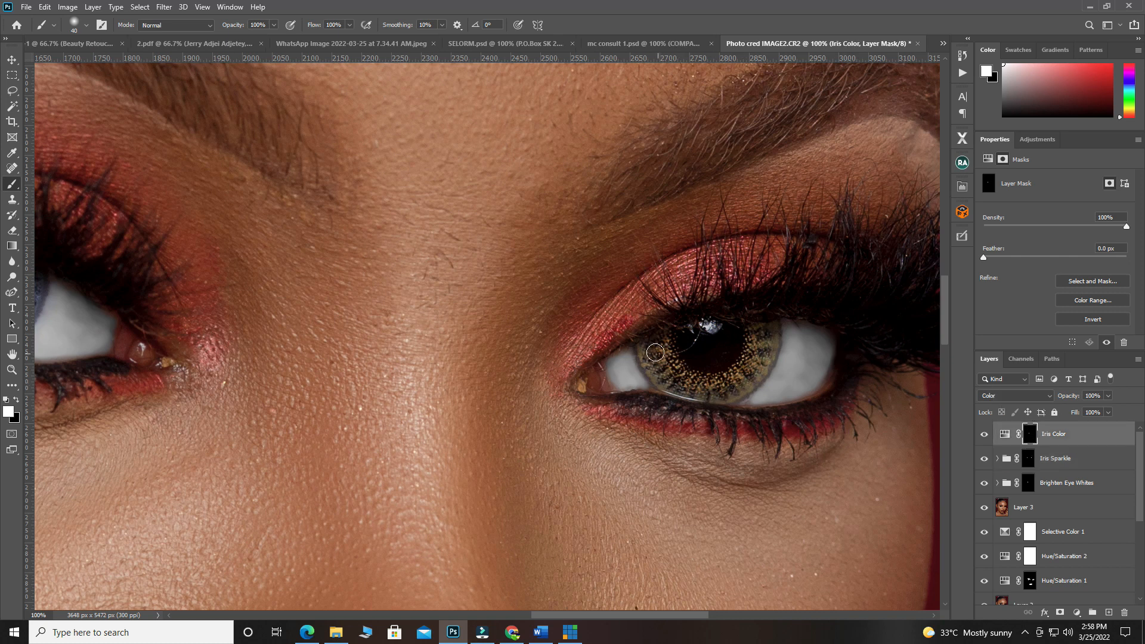
pyautogui.moveTo(749, 365); pyautogui.dragTo(751, 366)
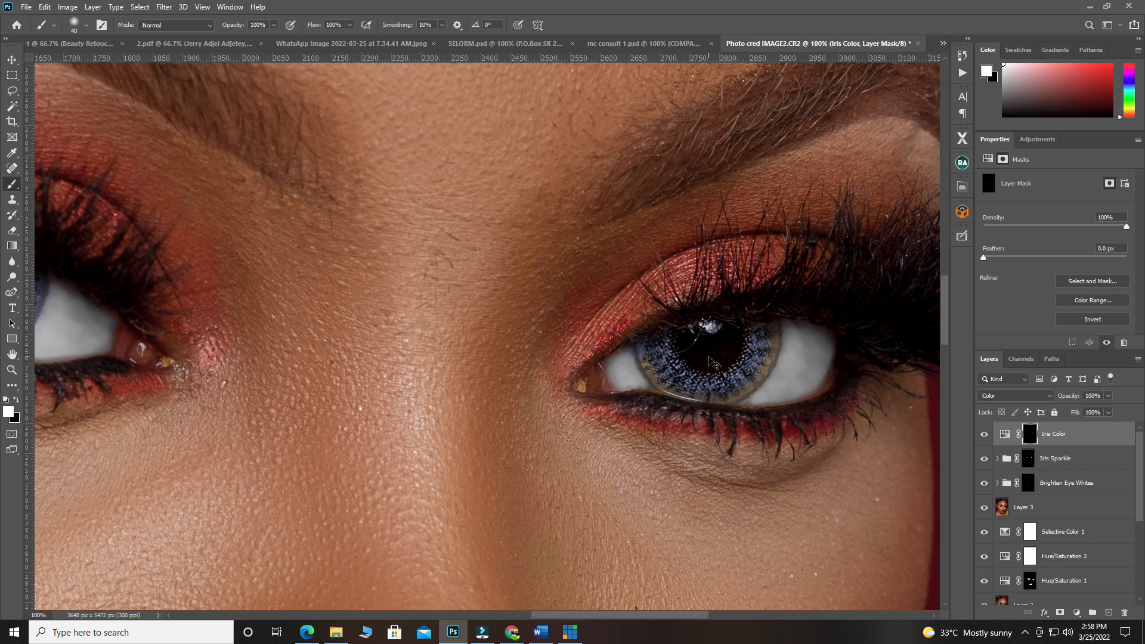
pyautogui.moveTo(709, 356)
pyautogui.mouseDown()
pyautogui.moveTo(662, 342)
pyautogui.moveTo(664, 357)
pyautogui.moveTo(713, 381)
pyautogui.moveTo(747, 358)
pyautogui.moveTo(765, 331)
pyautogui.mouseUp()
pyautogui.moveTo(679, 383); pyautogui.dragTo(654, 358)
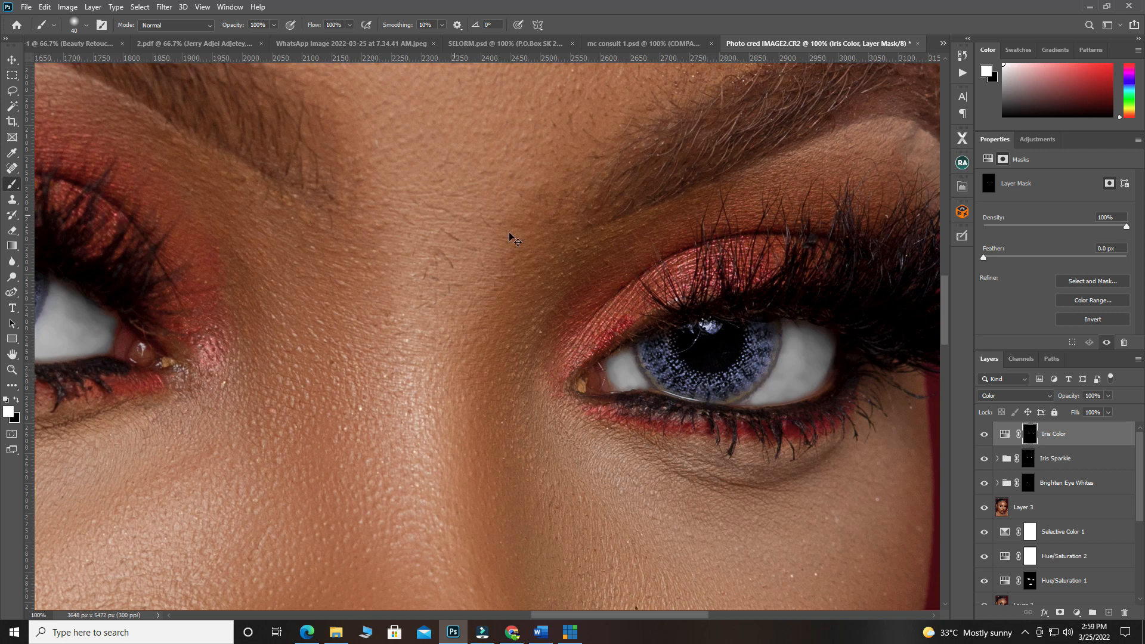
# Reduce the Iris Color layer's opacity to 67% while viewing the whole portrait
pyautogui.scroll(-4, 444, 239)
pyautogui.scroll(-1, 442, 239)
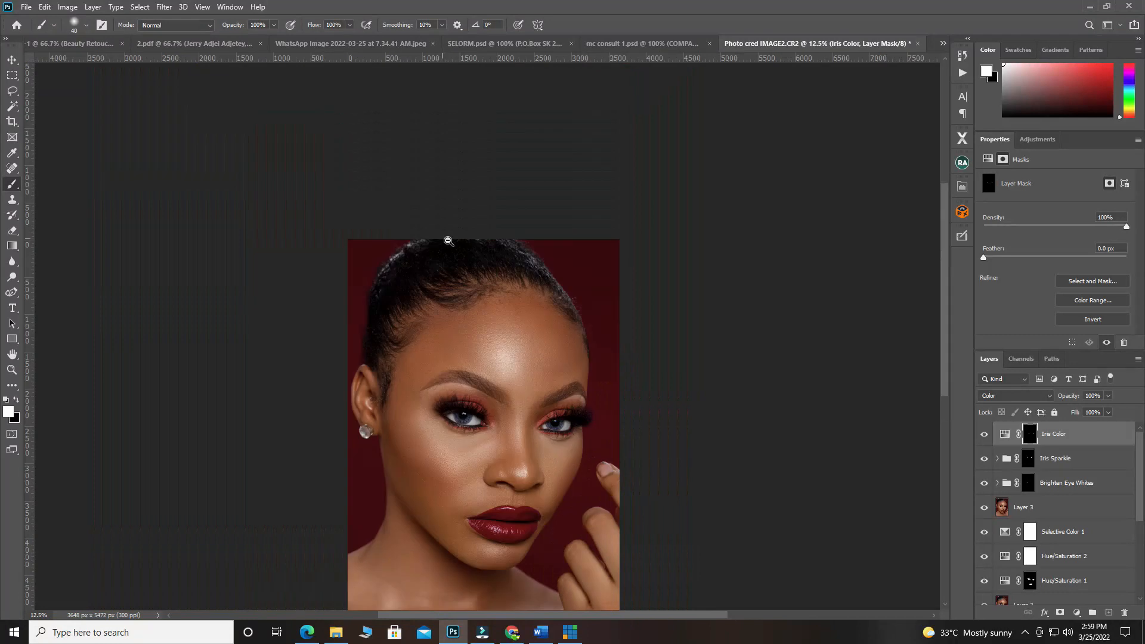
pyautogui.scroll(-3, 514, 312)
pyautogui.scroll(-1, 500, 385)
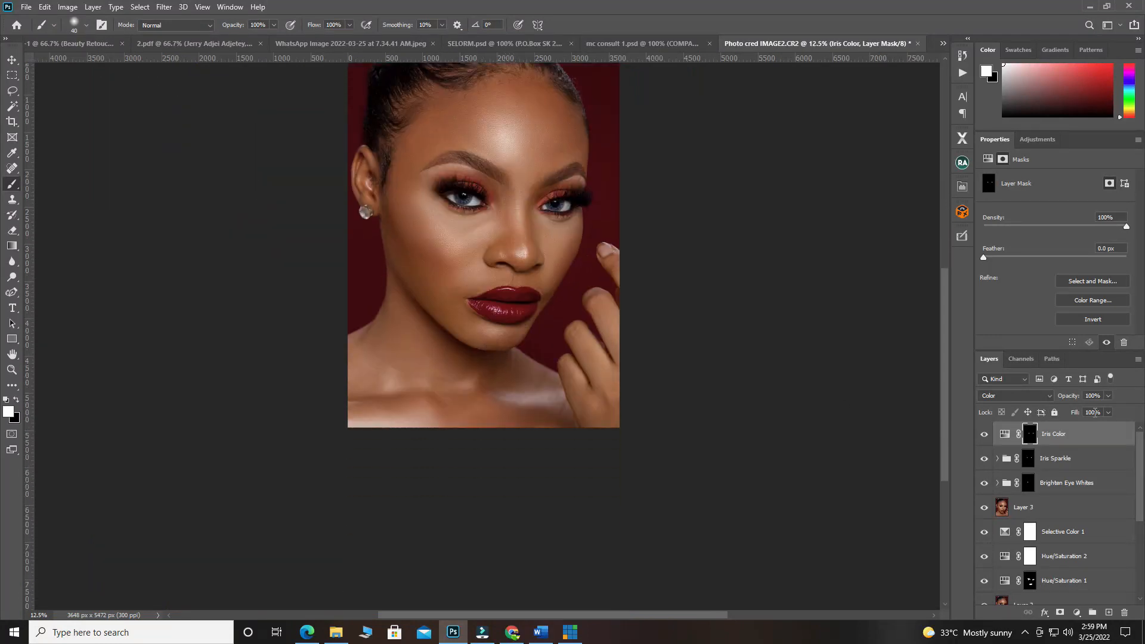
pyautogui.hotkey('ctrl', '2')
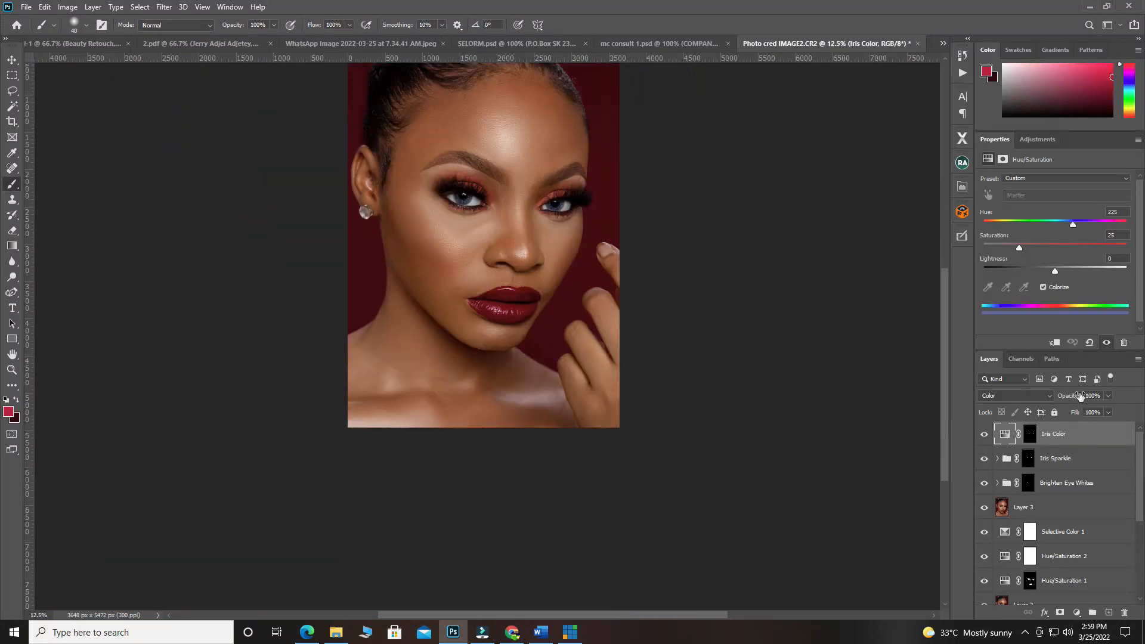
pyautogui.moveTo(1072, 399); pyautogui.dragTo(1063, 399)
pyautogui.scroll(3, 633, 375)
pyautogui.click(513, 333)
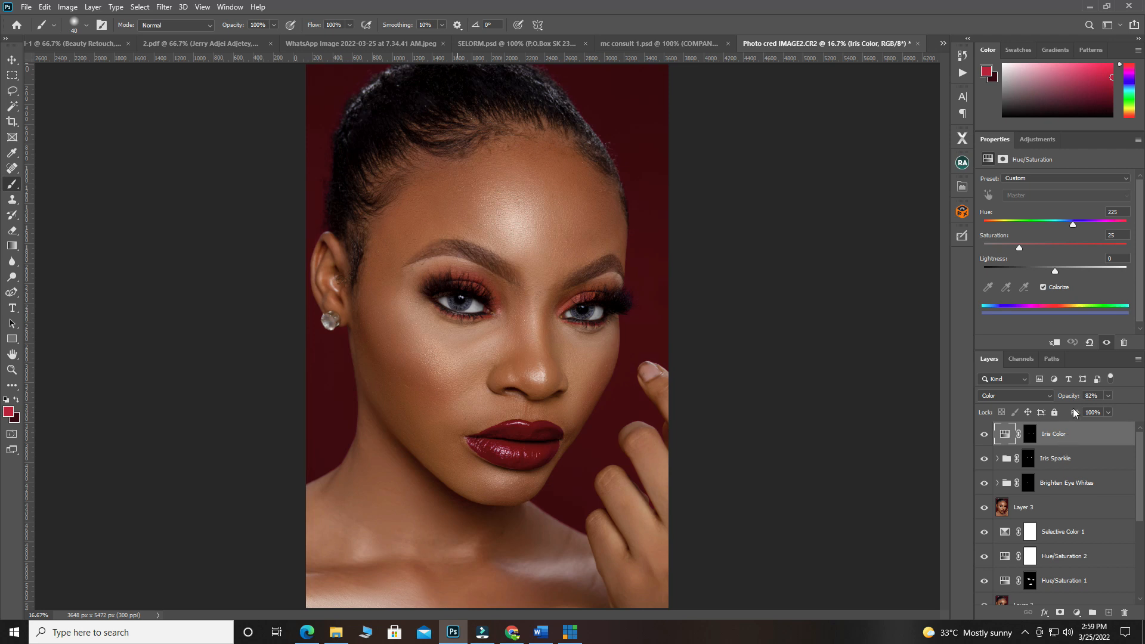
pyautogui.moveTo(1073, 399); pyautogui.dragTo(1069, 400)
# Group all retouching layers from Iris Color down to Layer 1, leaving only the Background outside the group
pyautogui.scroll(-6, 1061, 512)
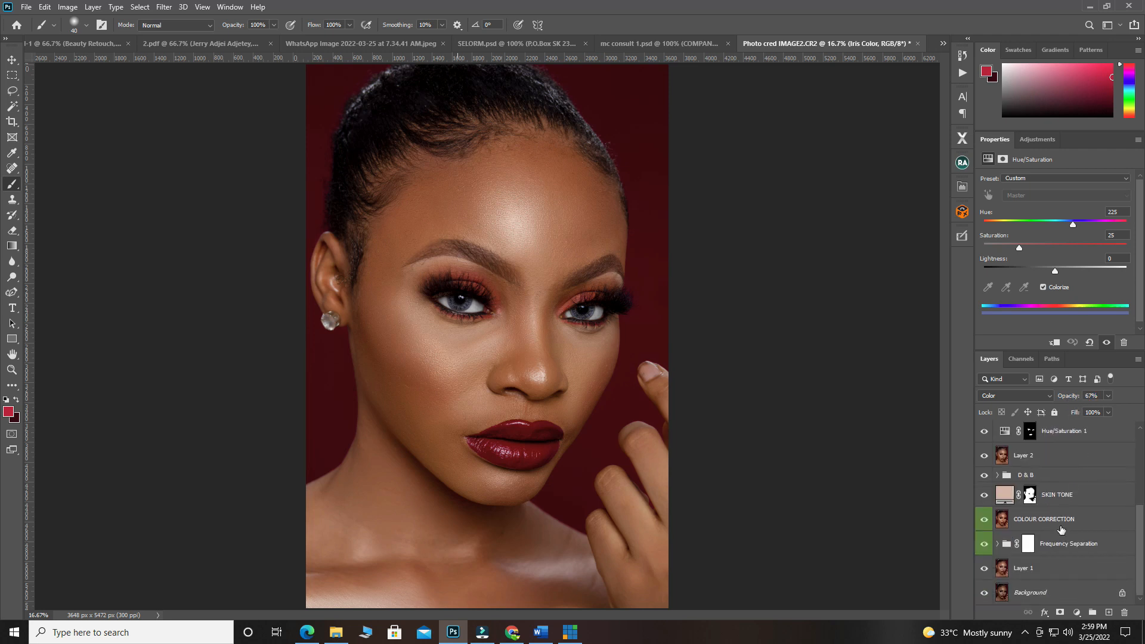
pyautogui.keyDown('shift'); pyautogui.click(1073, 571); pyautogui.keyUp('shift')
pyautogui.hotkey('ctrl', 'g')
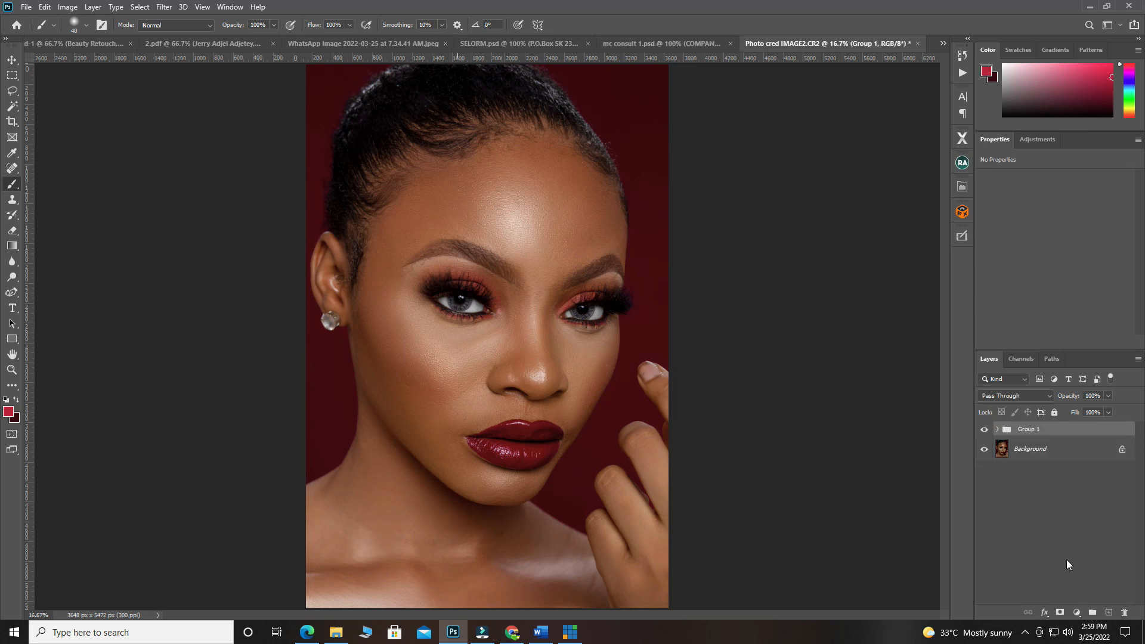
# Toggle the retouching group's visibility to compare the portrait before and after, in full view and progressively closer on the face
pyautogui.click(984, 430)
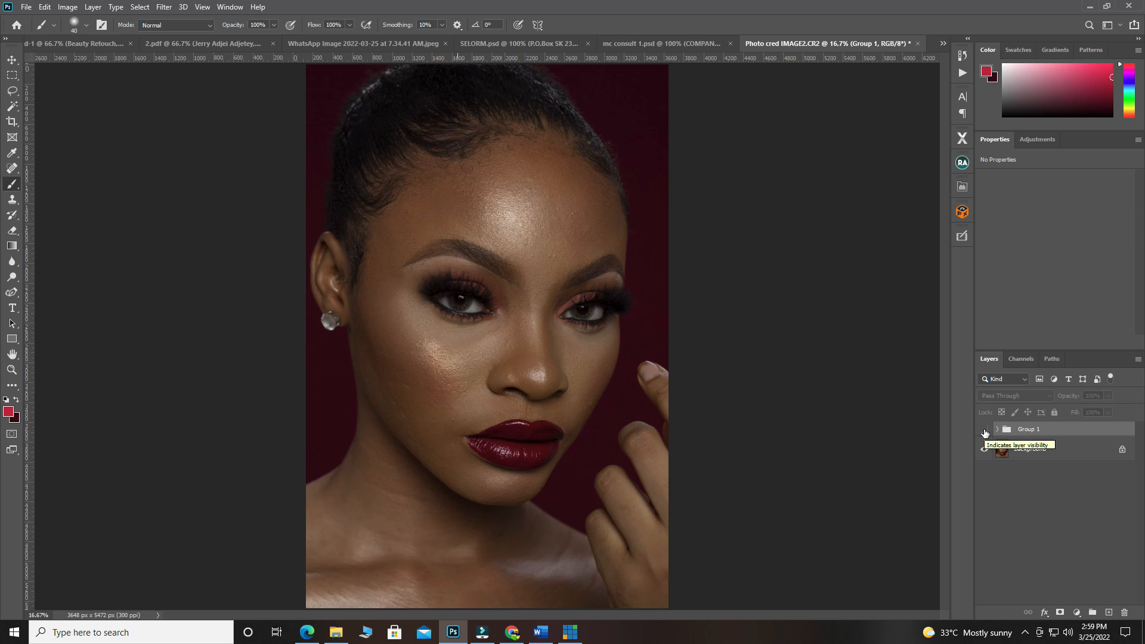
pyautogui.click(985, 430)
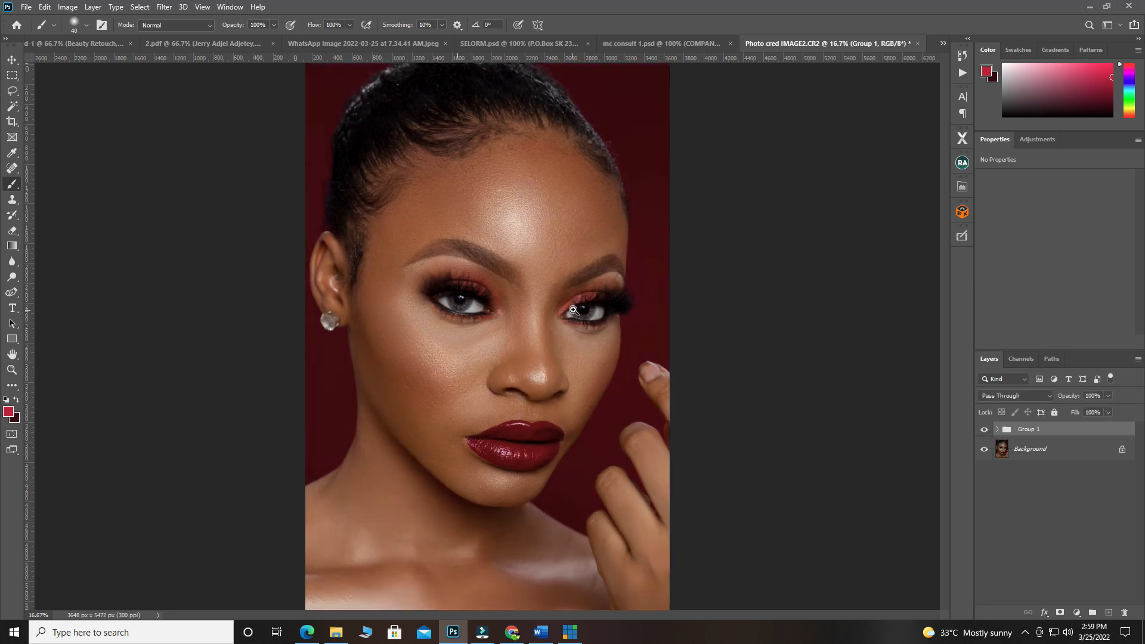
pyautogui.hotkey('ctrl', '+')
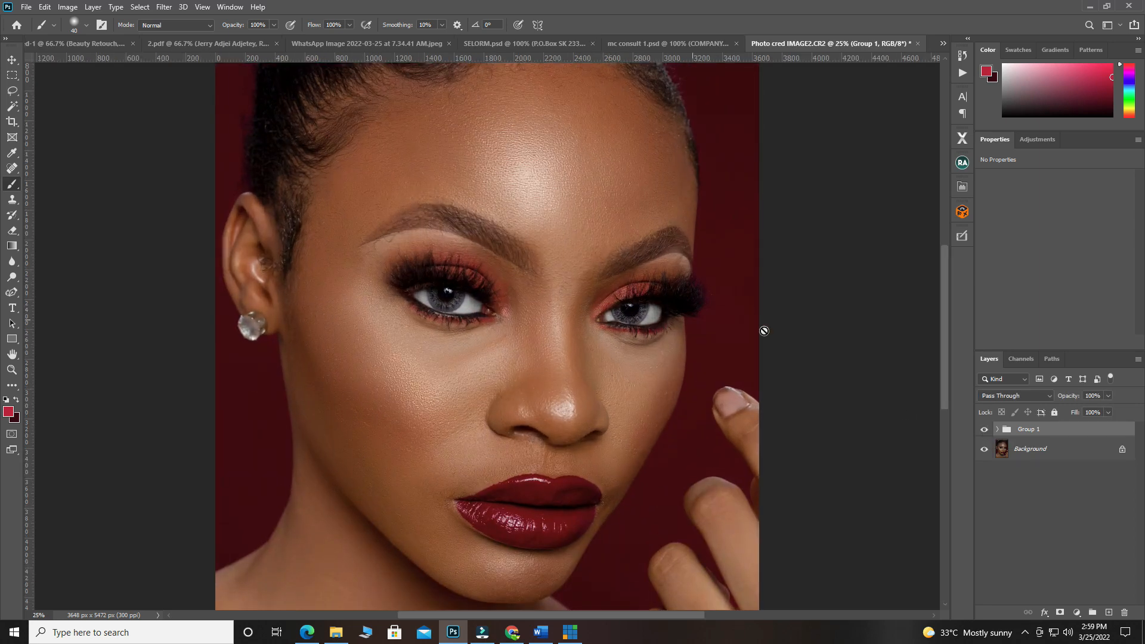
pyautogui.click(984, 430)
pyautogui.click(984, 431)
pyautogui.scroll(1, 608, 363)
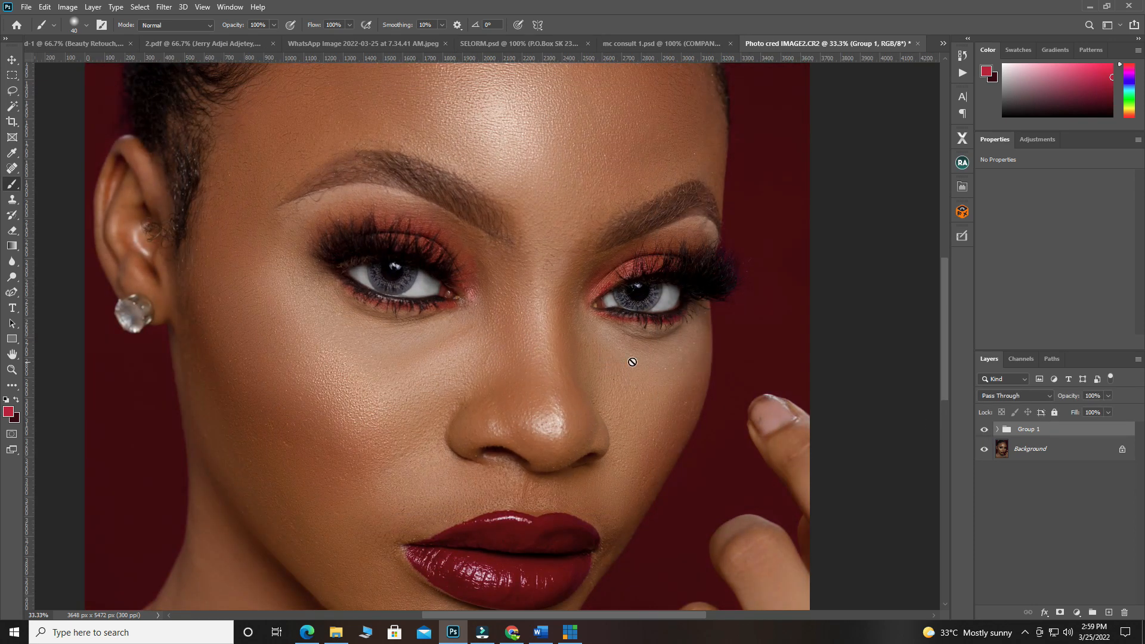
pyautogui.click(983, 431)
pyautogui.click(982, 431)
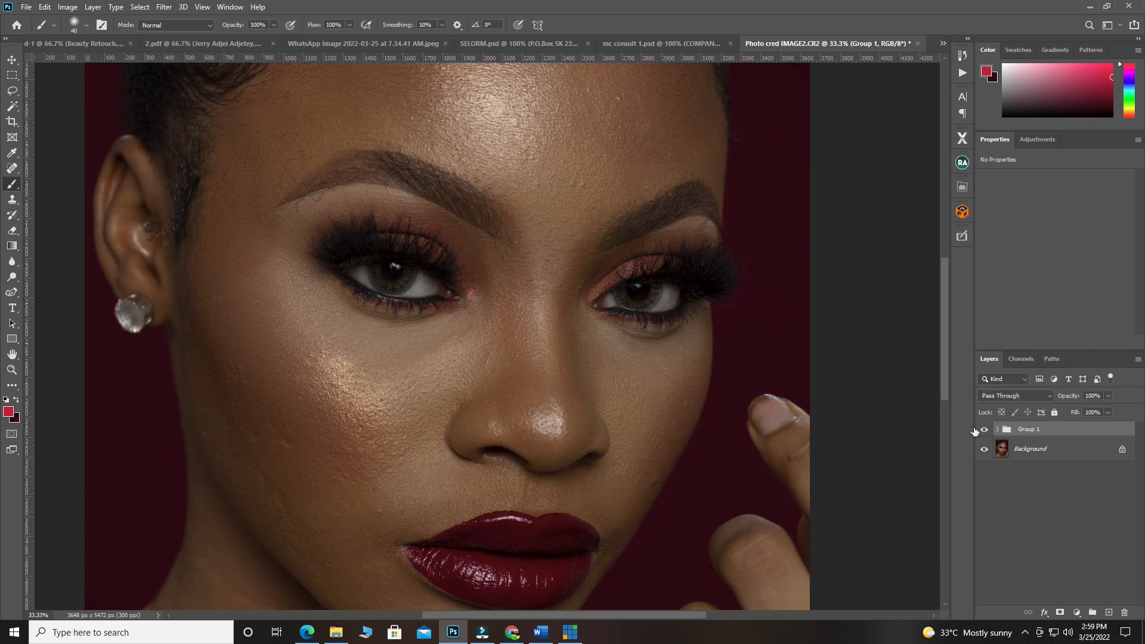
pyautogui.scroll(1, 698, 398)
pyautogui.hscroll(-2, 721, 406)
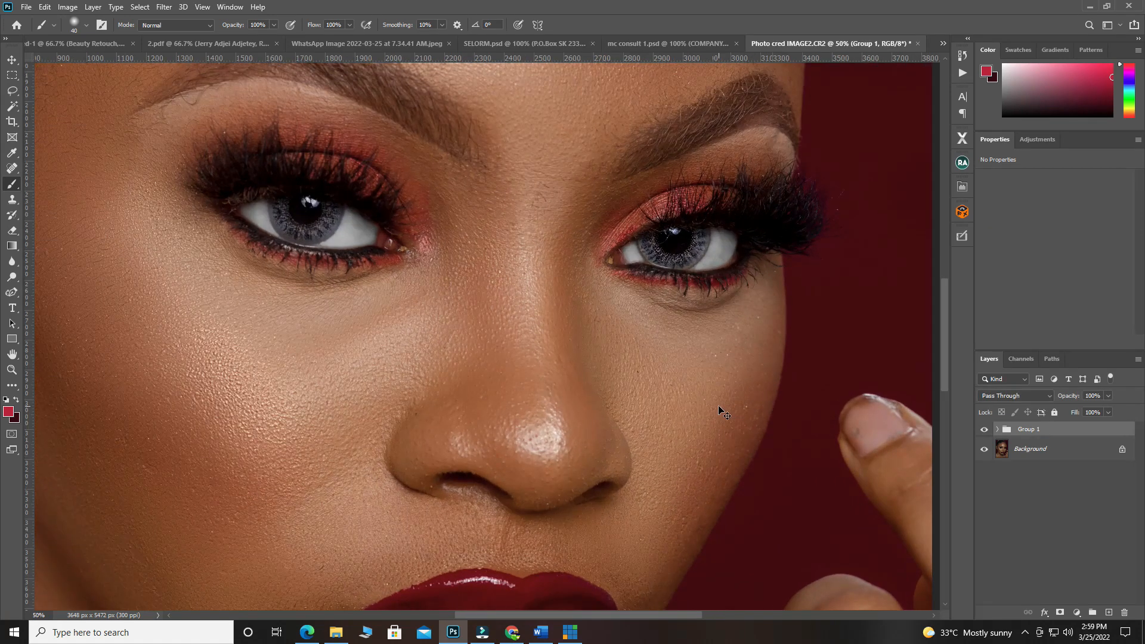
pyautogui.click(984, 430)
pyautogui.click(985, 430)
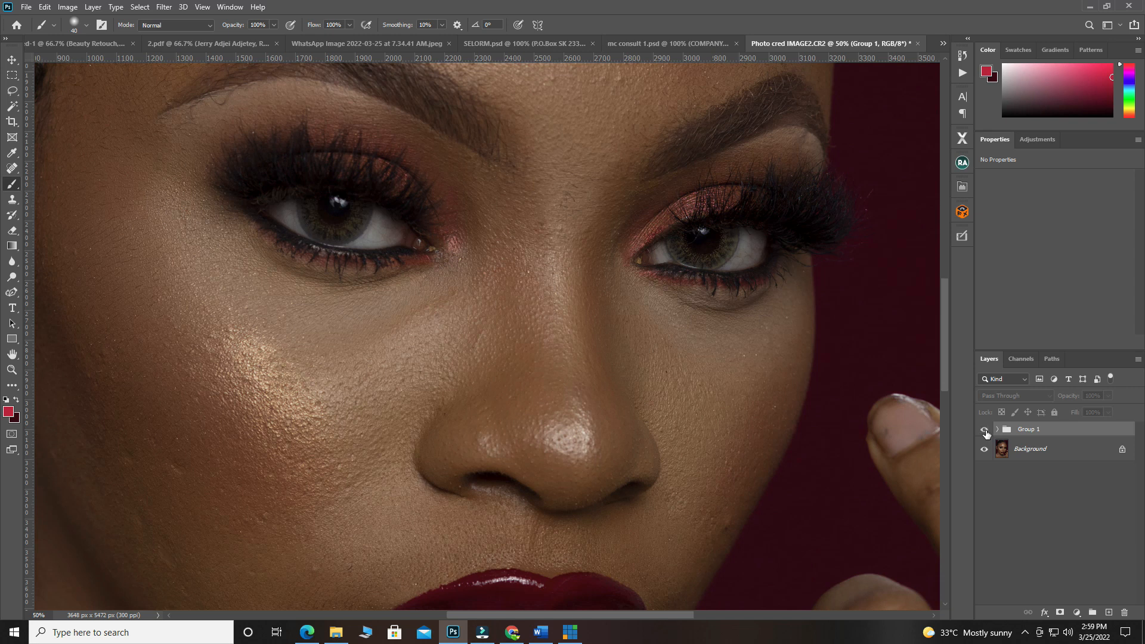